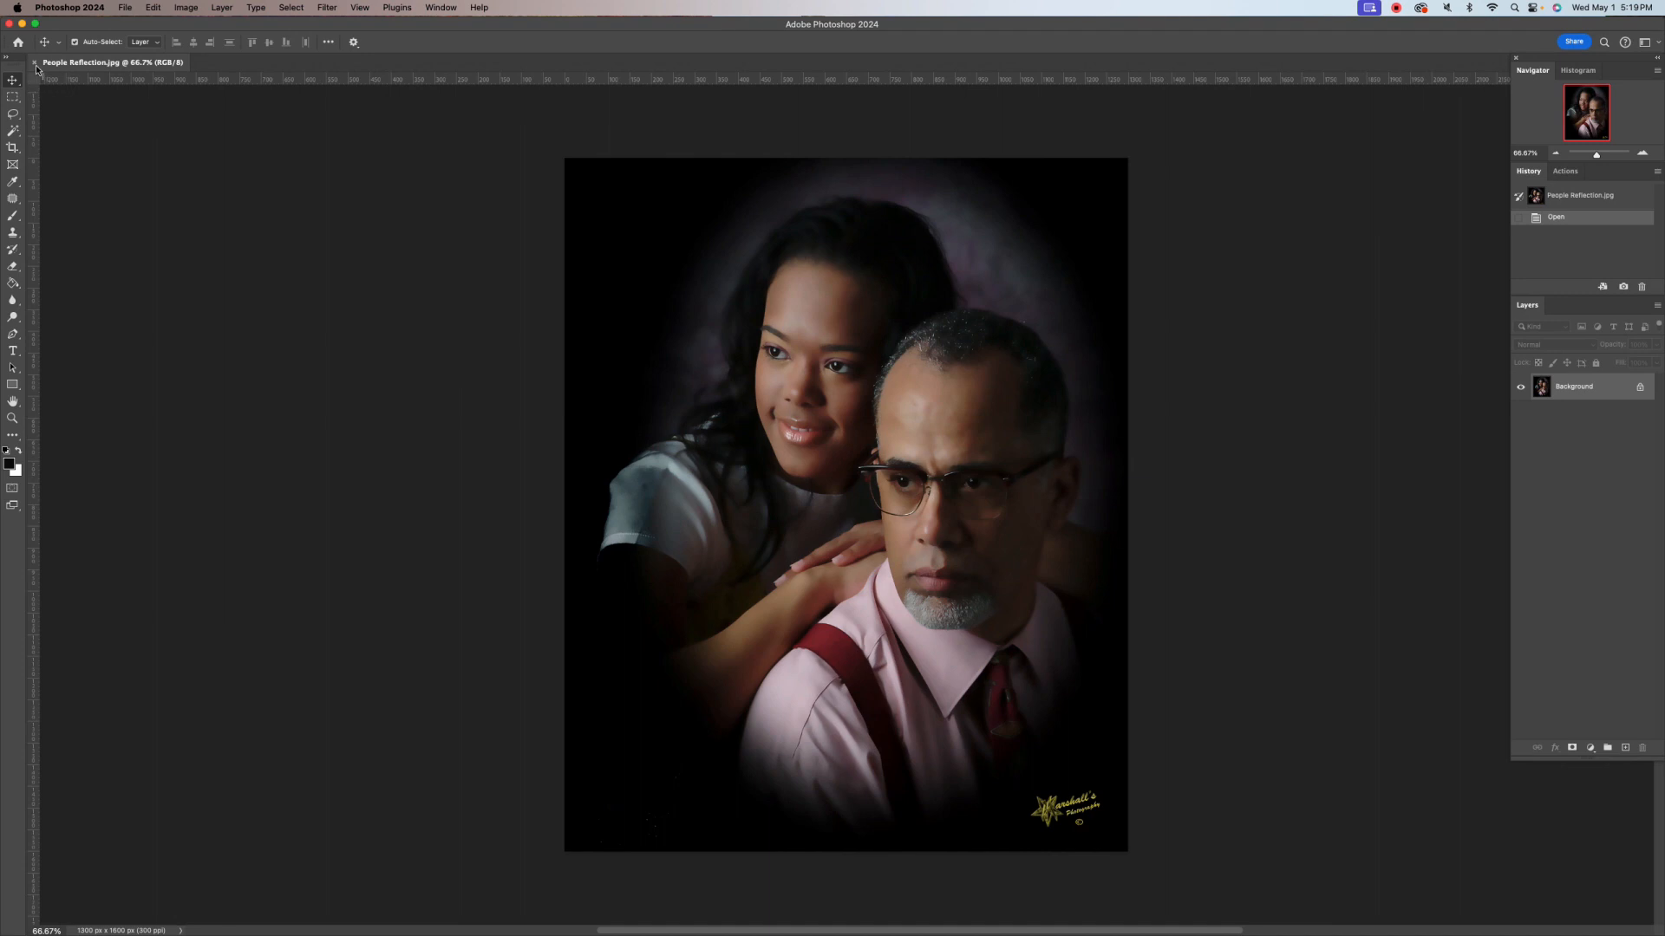
Close People Reflection.jpg and open Skyline Refection.jpg from the Pictures folder
click(34, 62)
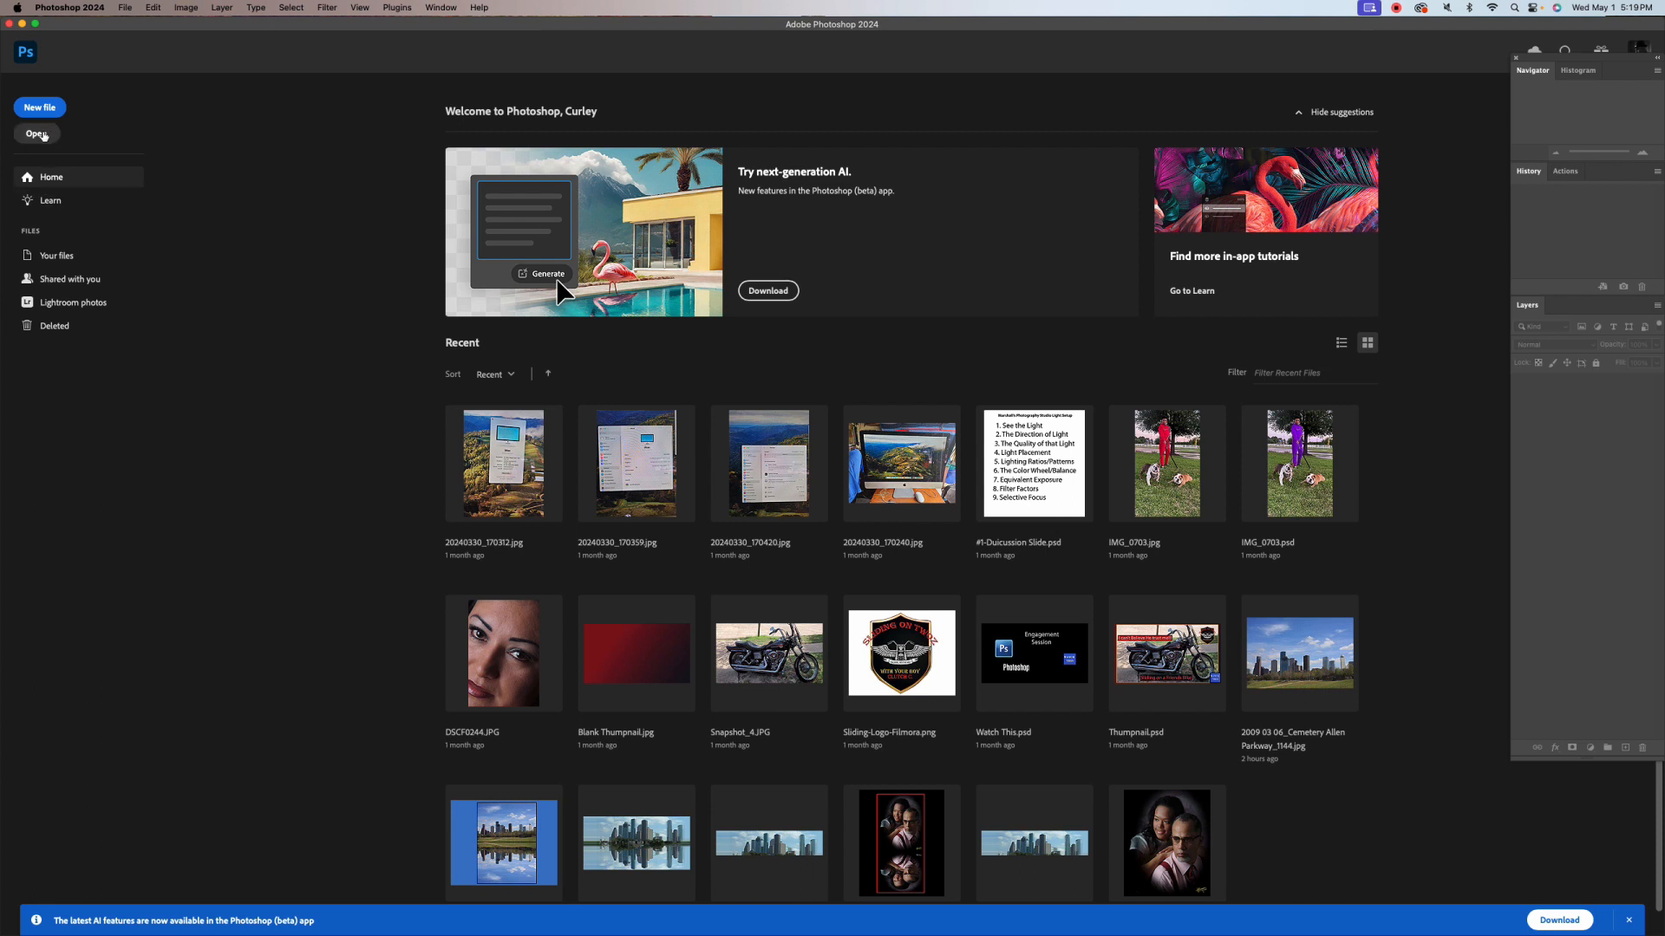
click(126, 10)
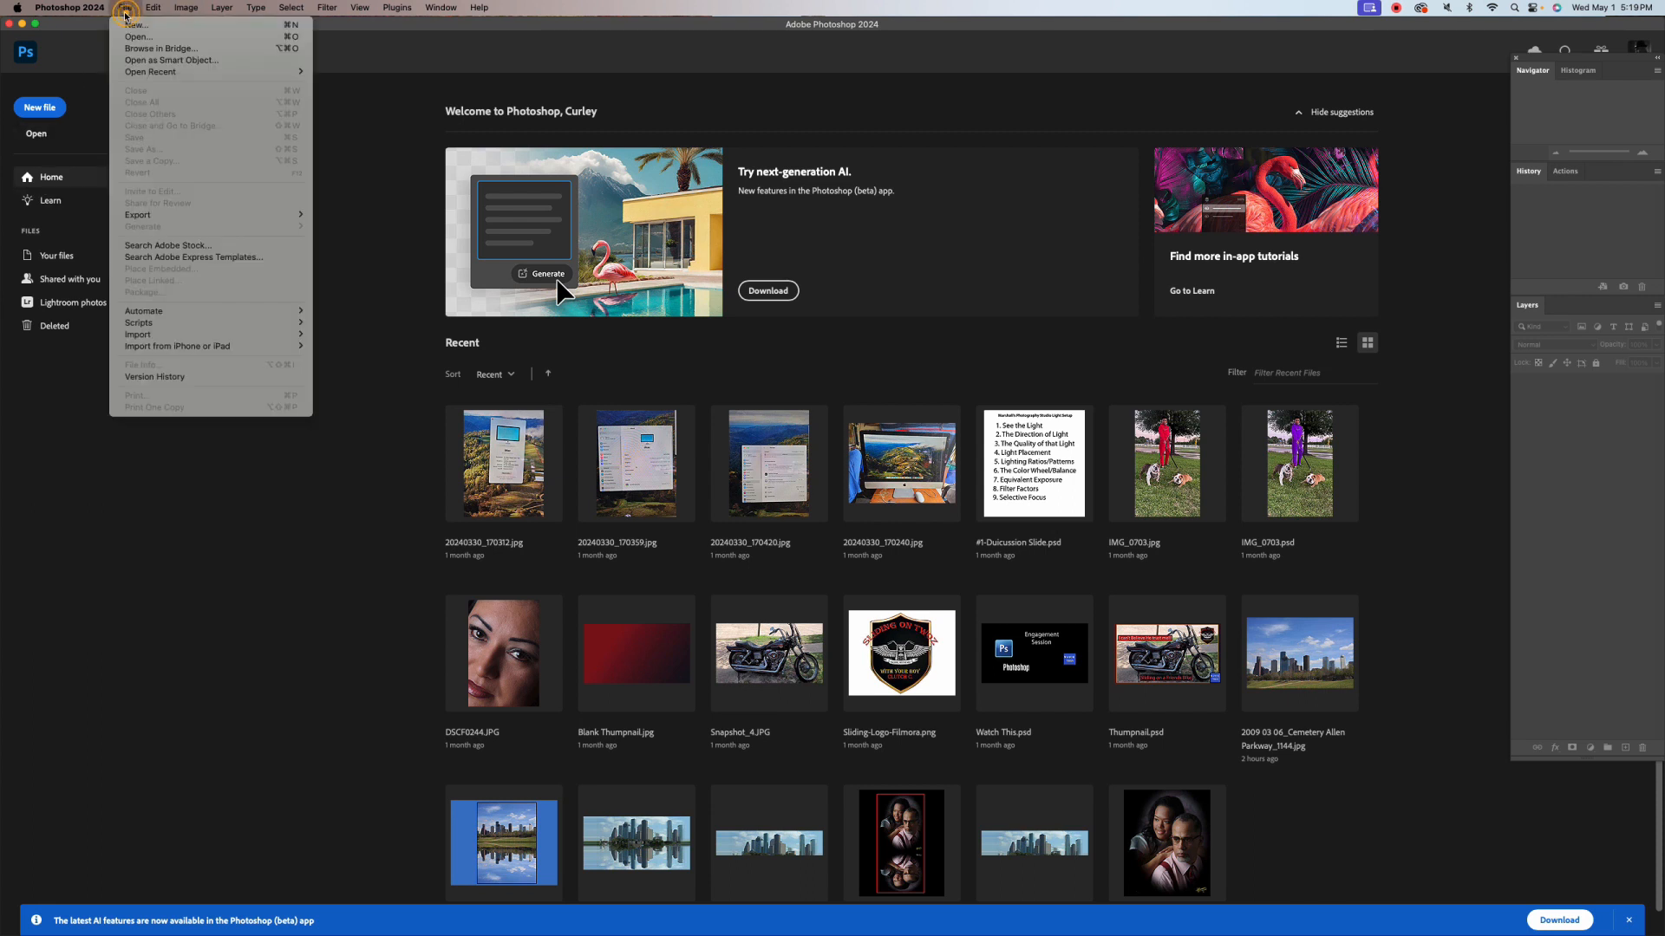
click(131, 37)
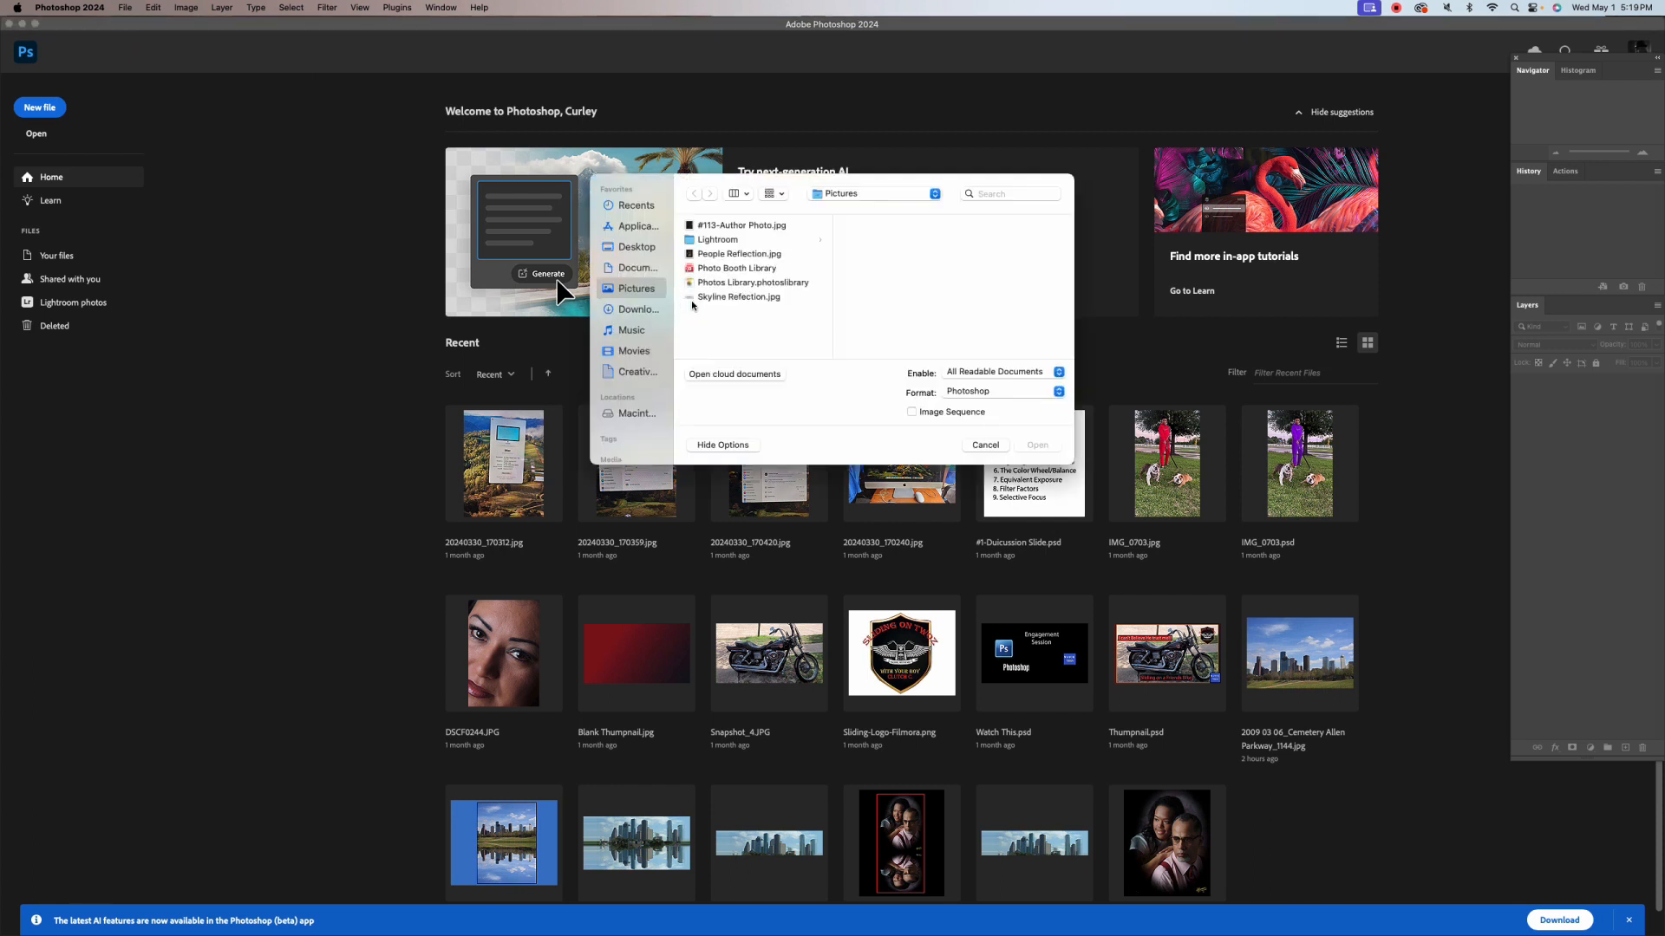
click(734, 298)
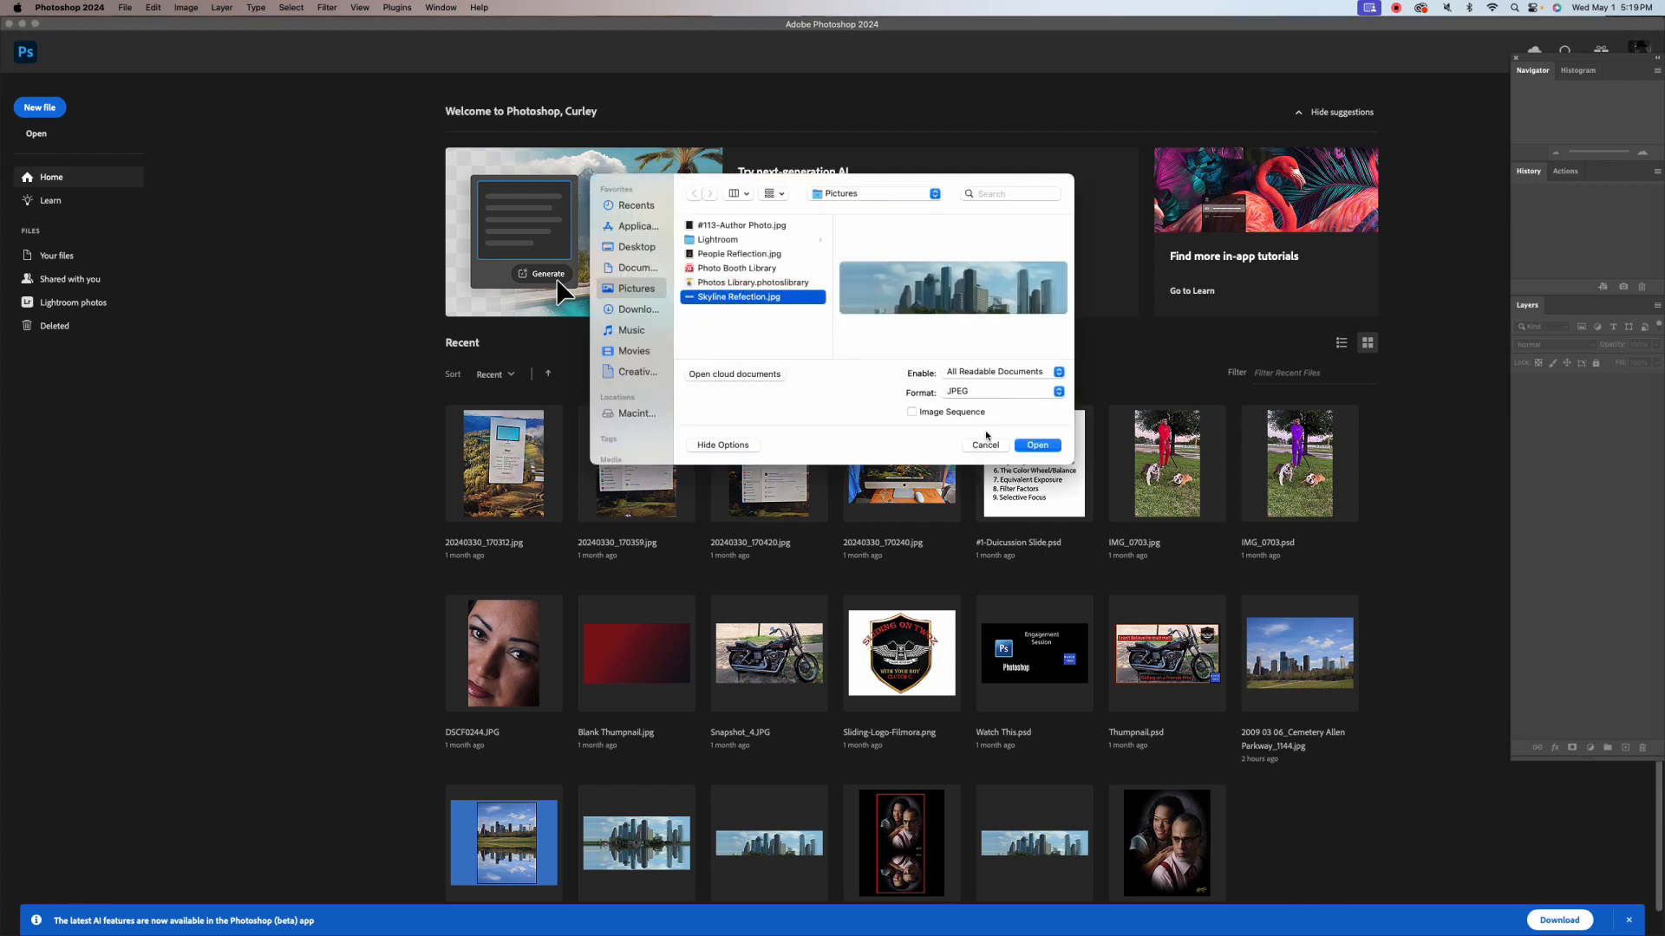
click(1049, 446)
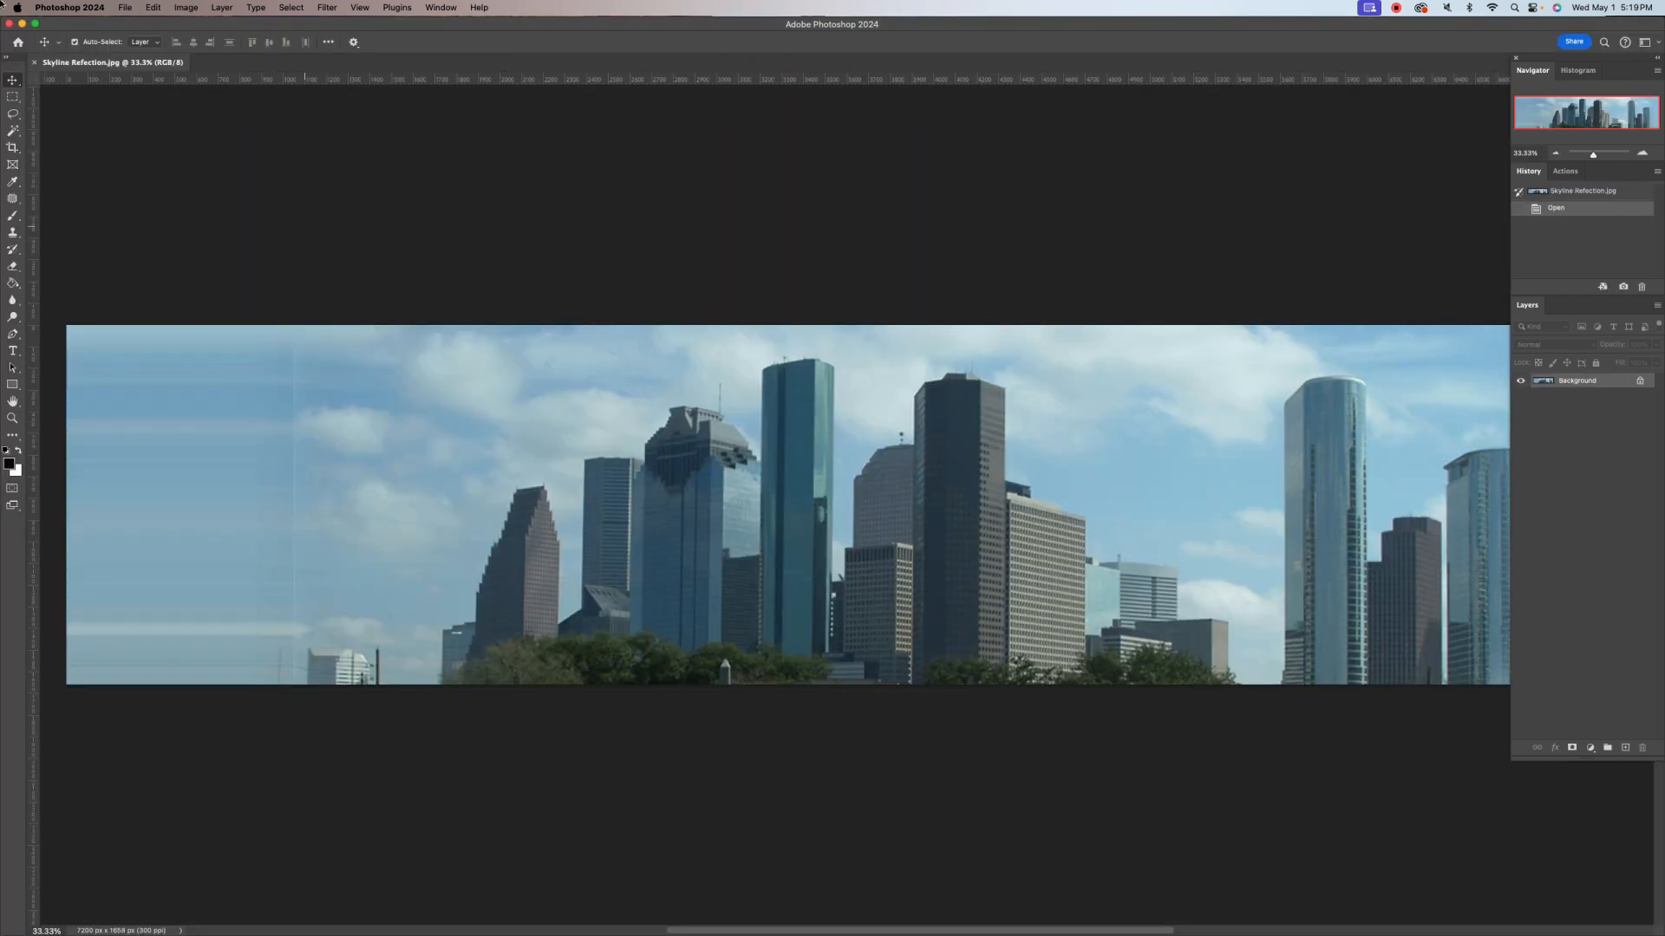
Float the skyline image in its own window and place it in the upper part of the workspace
drag(114, 66, 247, 122)
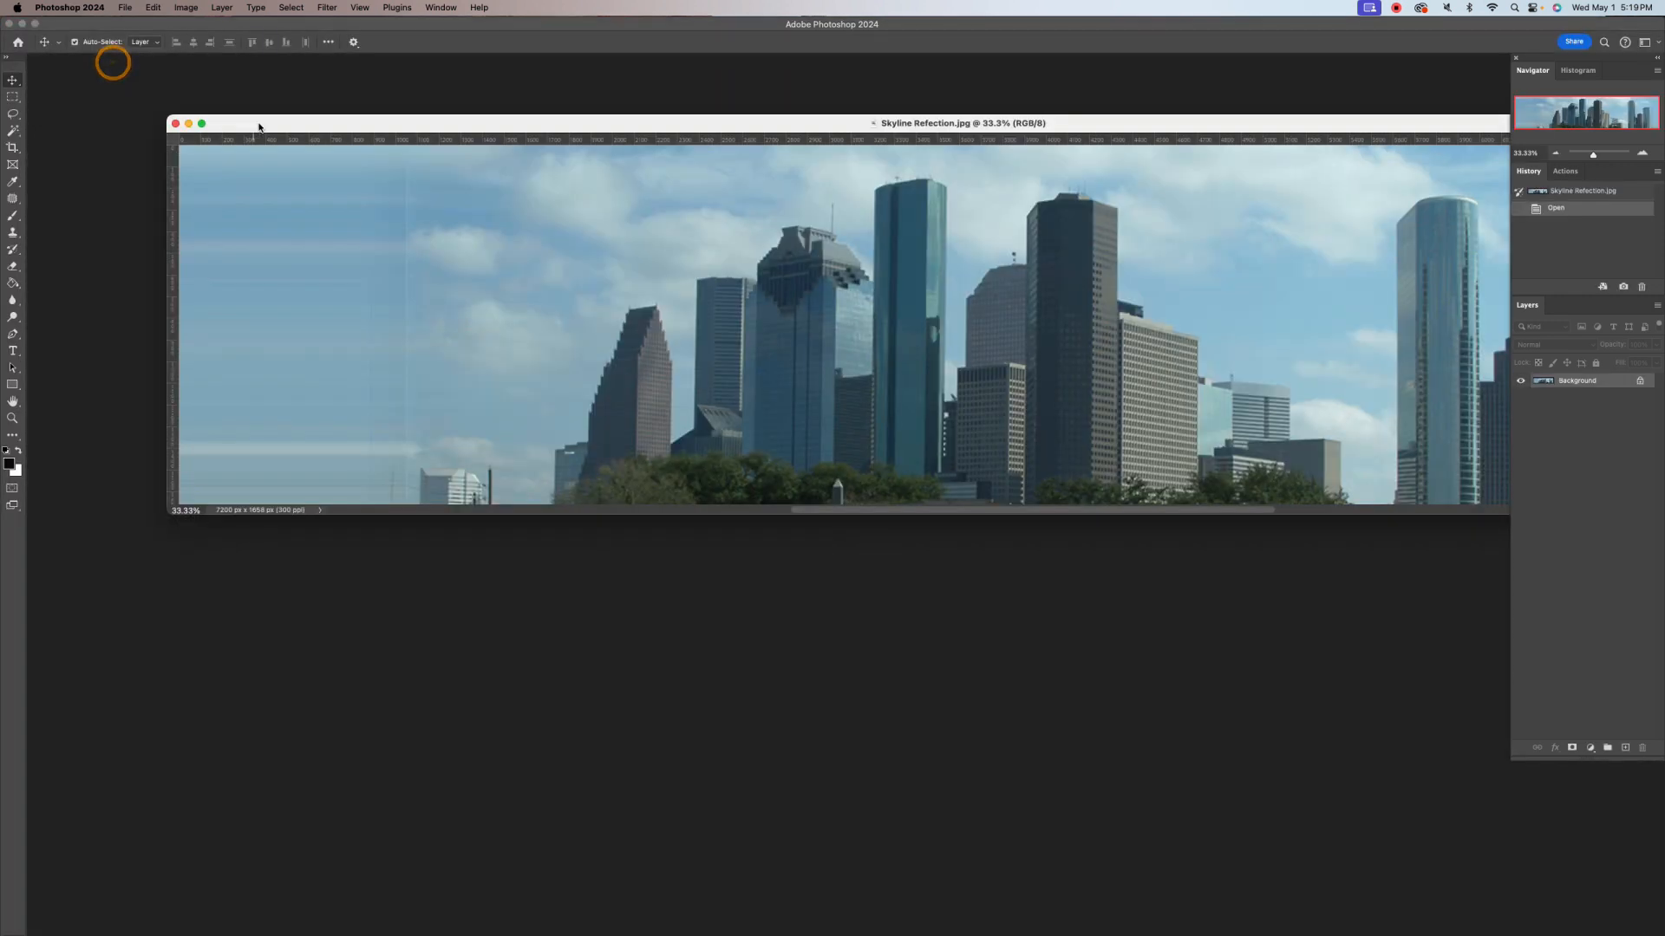
drag(505, 124, 442, 131)
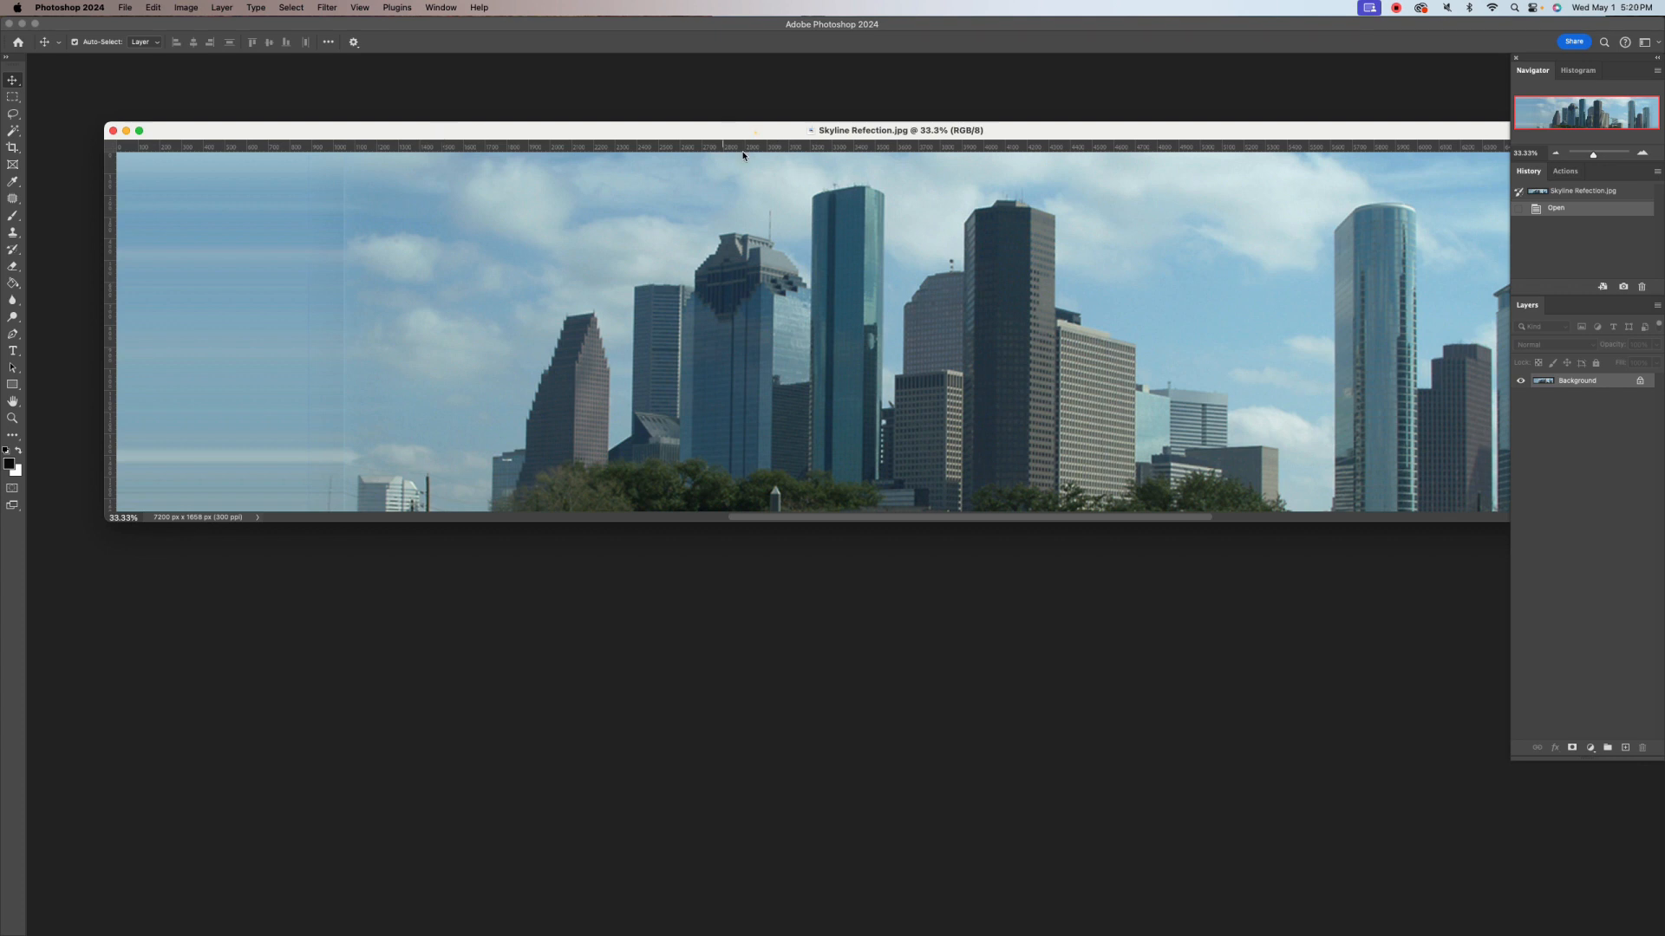
drag(751, 130, 700, 163)
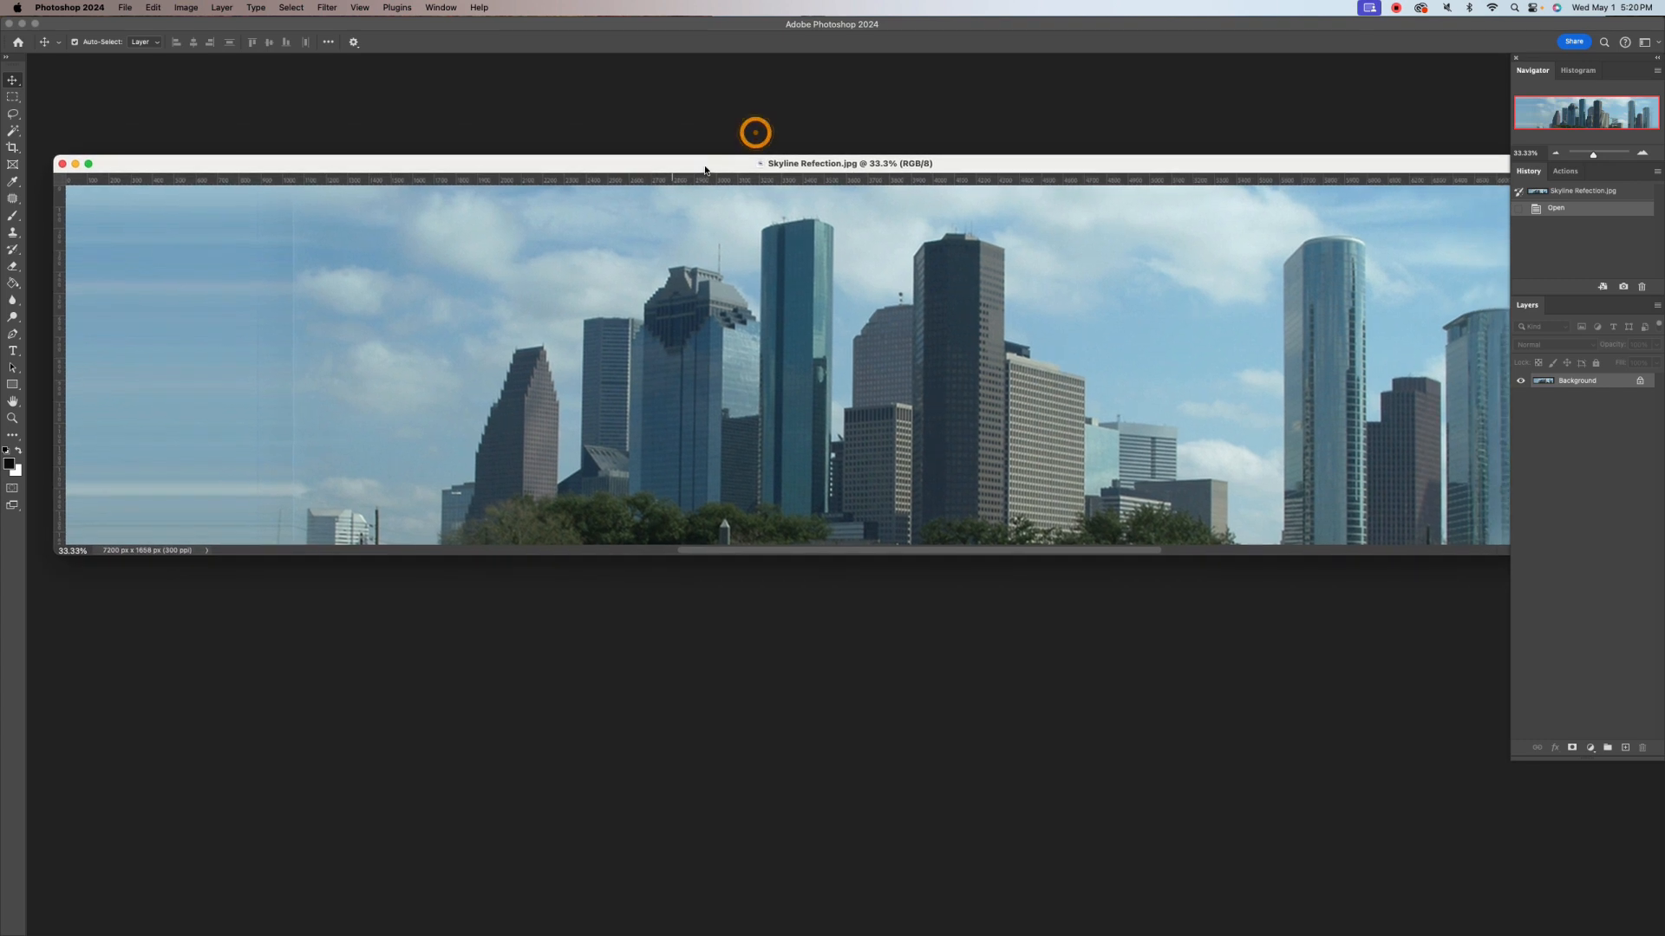
Check the skyline image's width, height and resolution in Image Size, leaving the settings as they are
click(184, 10)
click(197, 107)
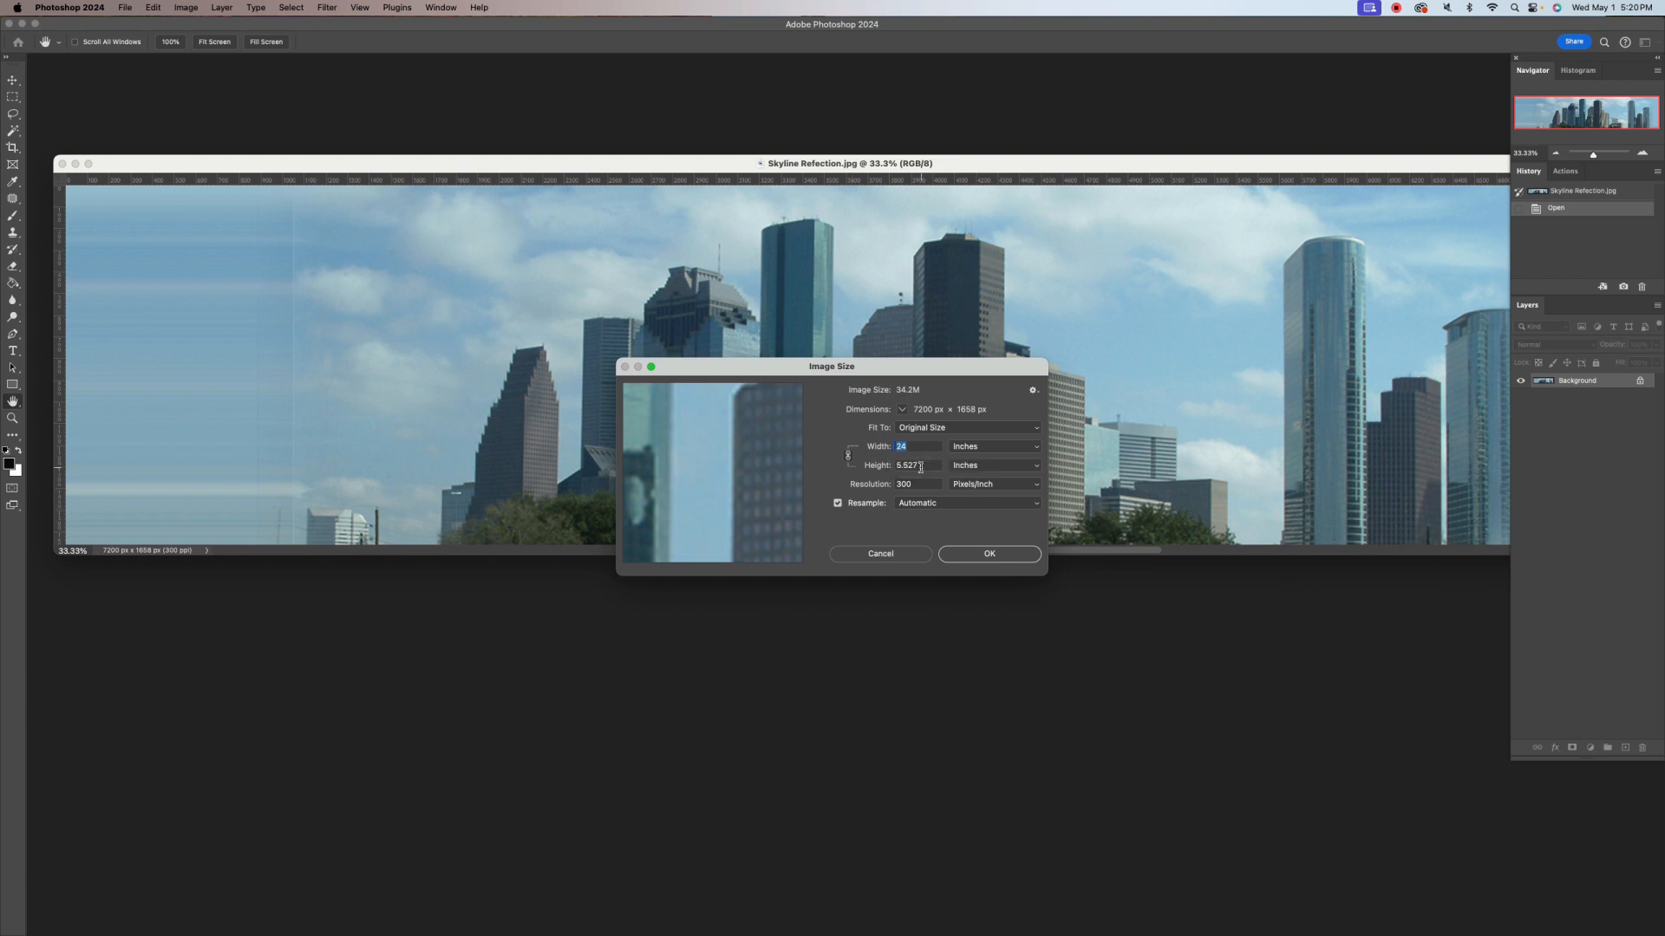
click(894, 553)
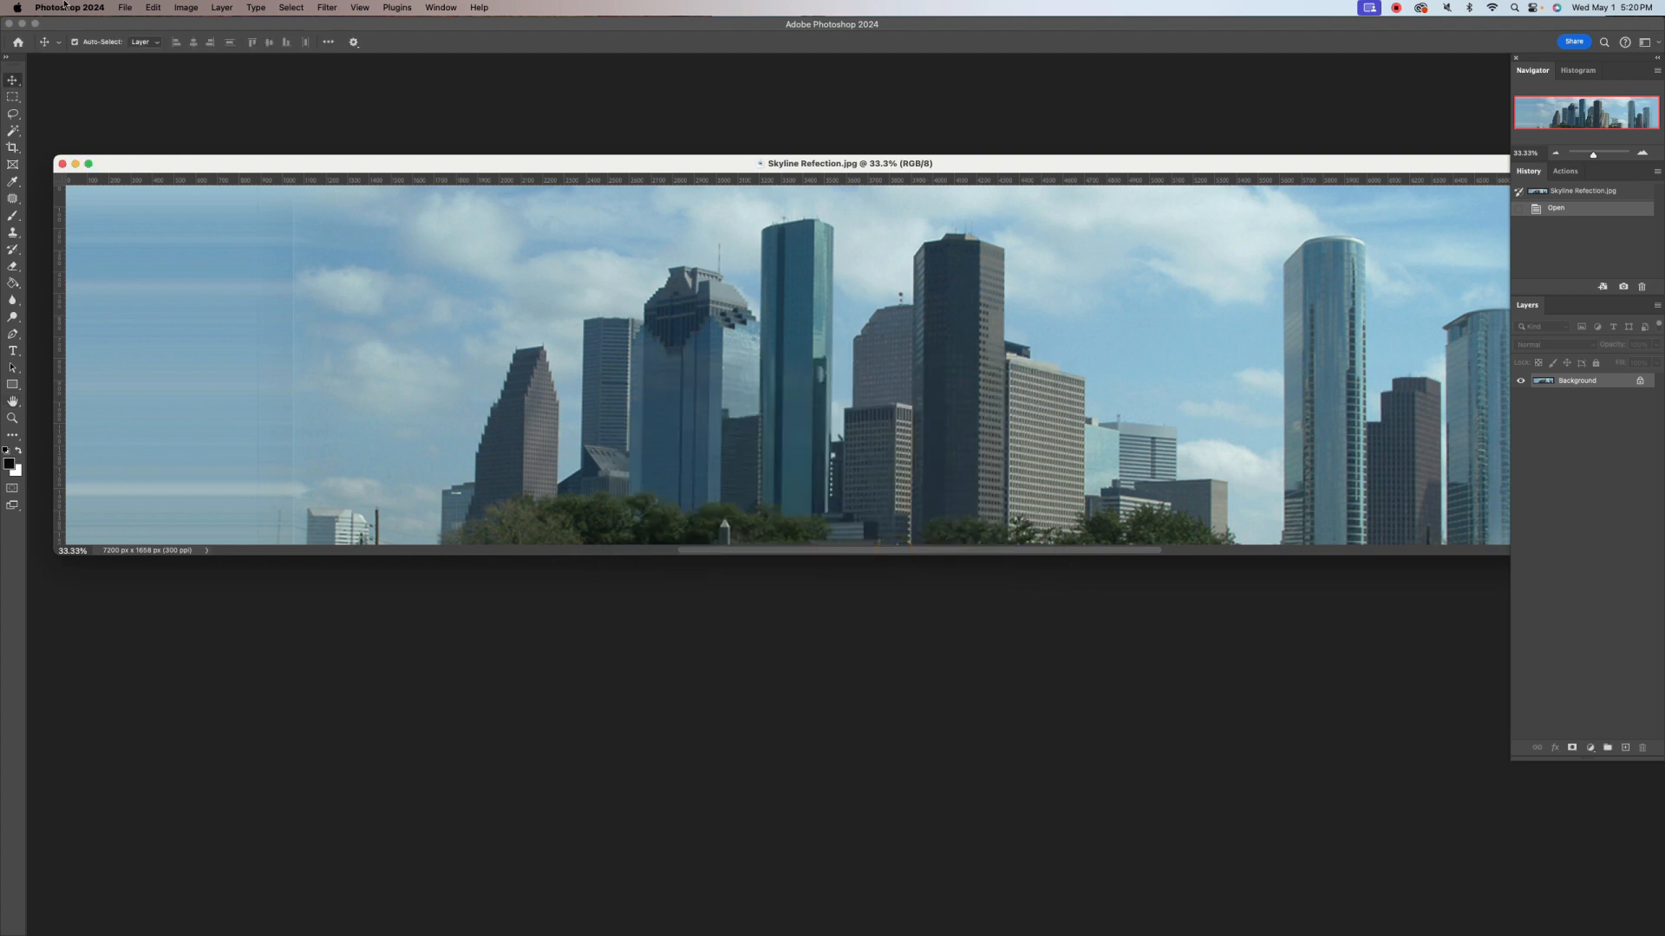
Create a new 12 × 5 inch RGB document at 300 pixels/inch with a white background
click(125, 9)
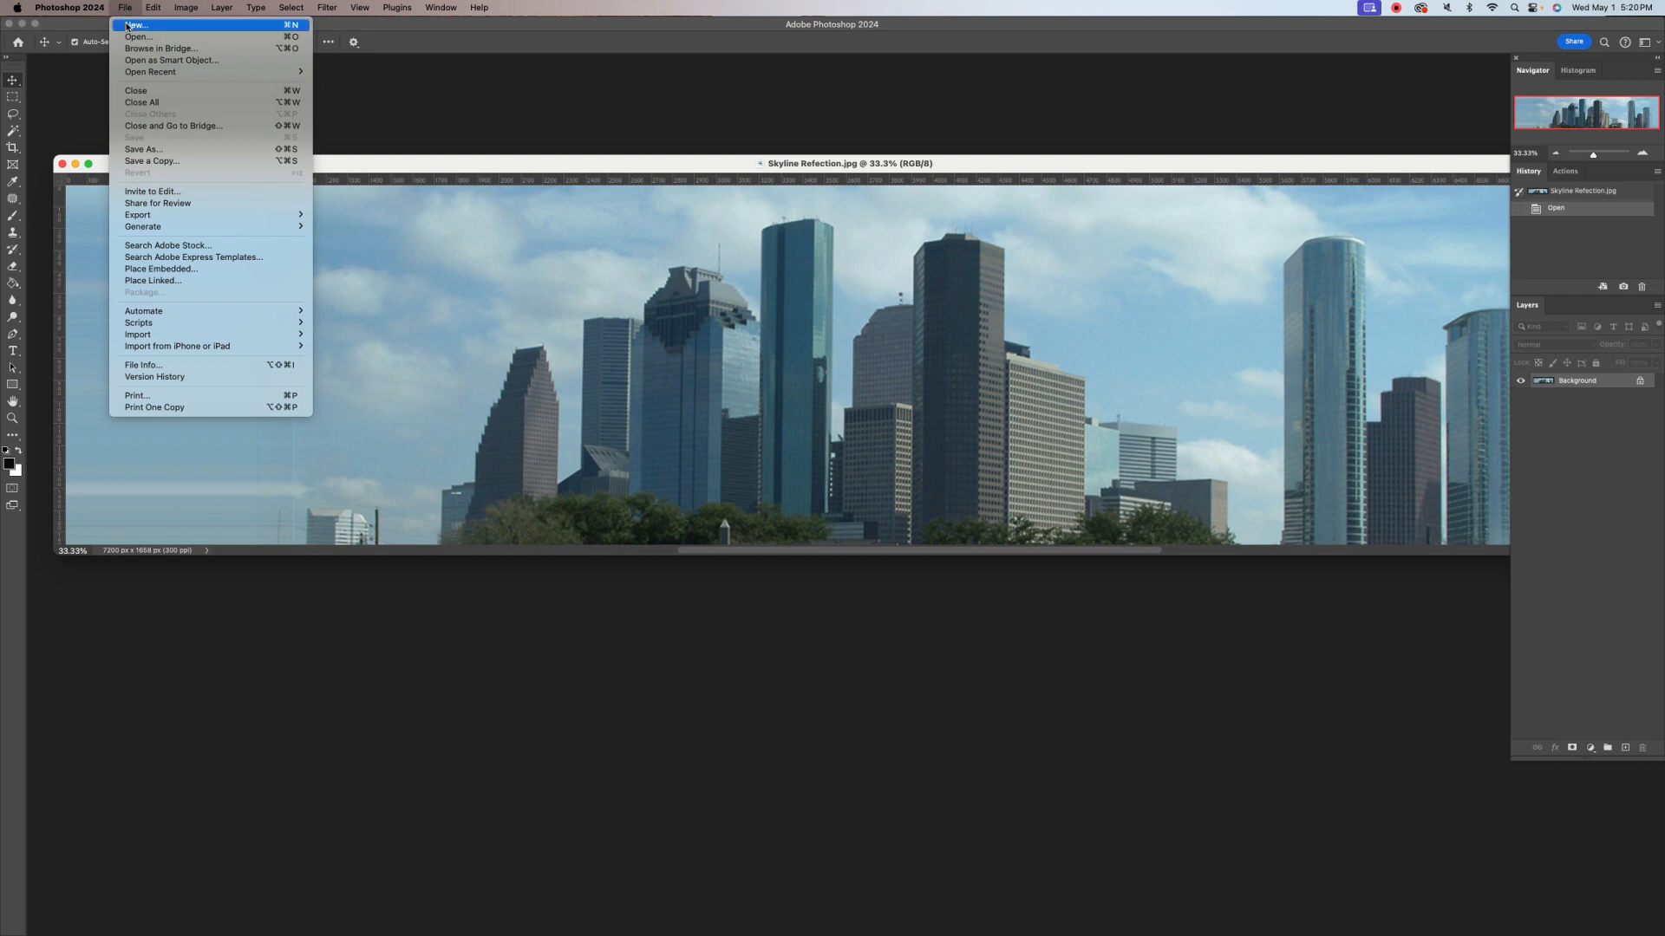
click(127, 26)
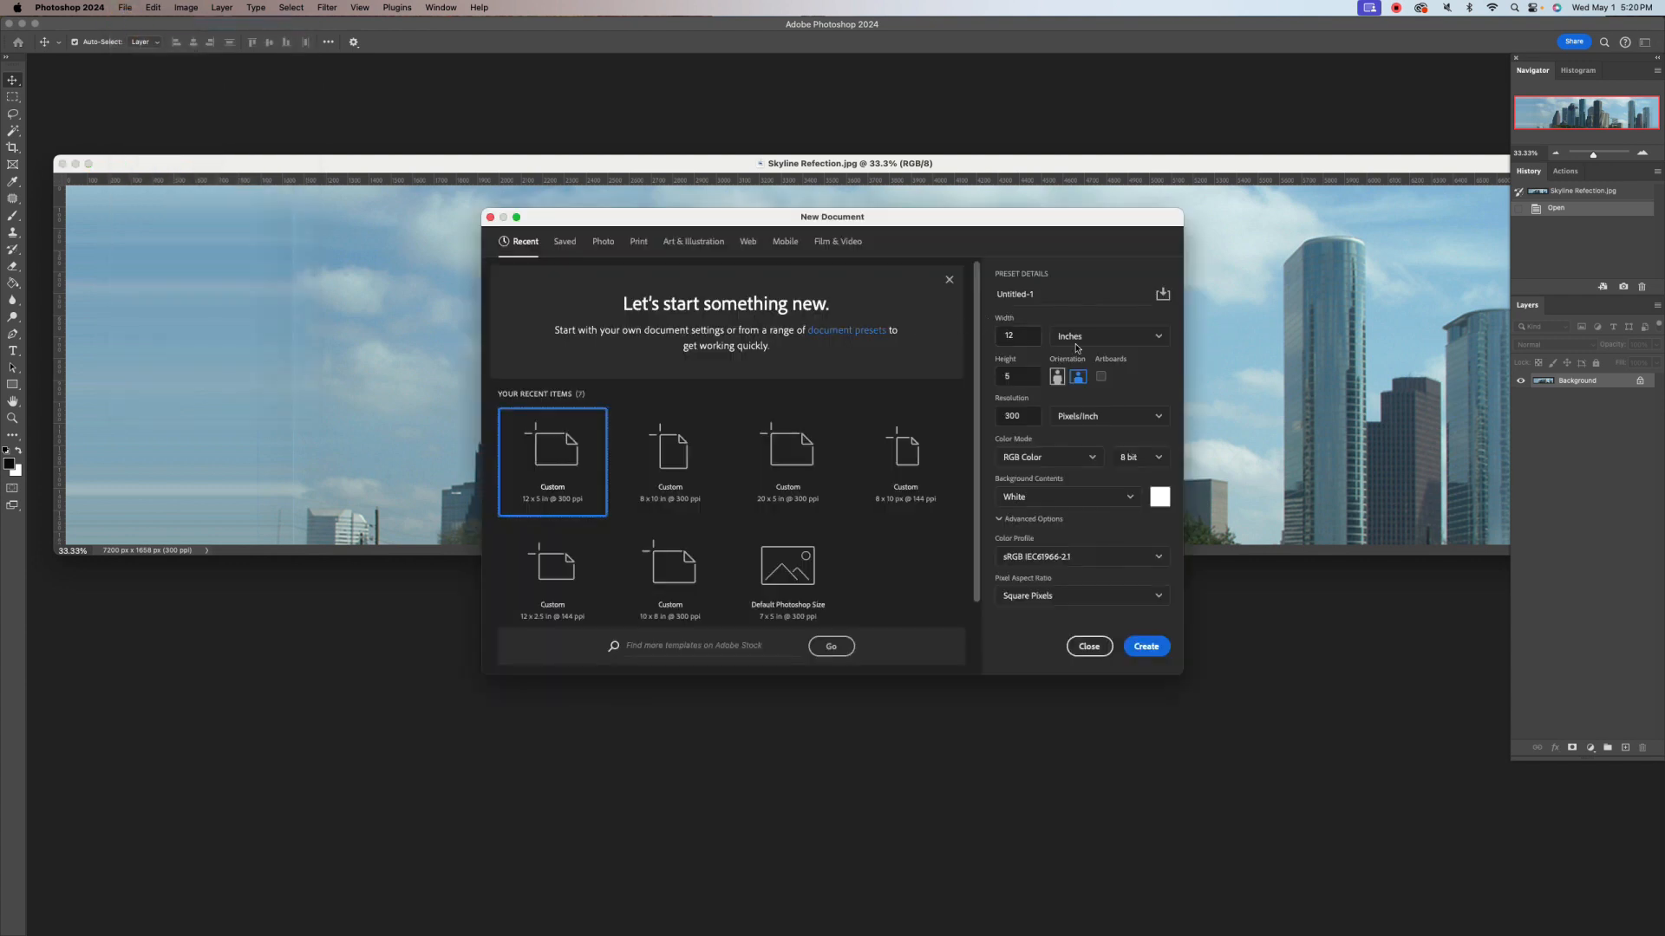
click(1109, 337)
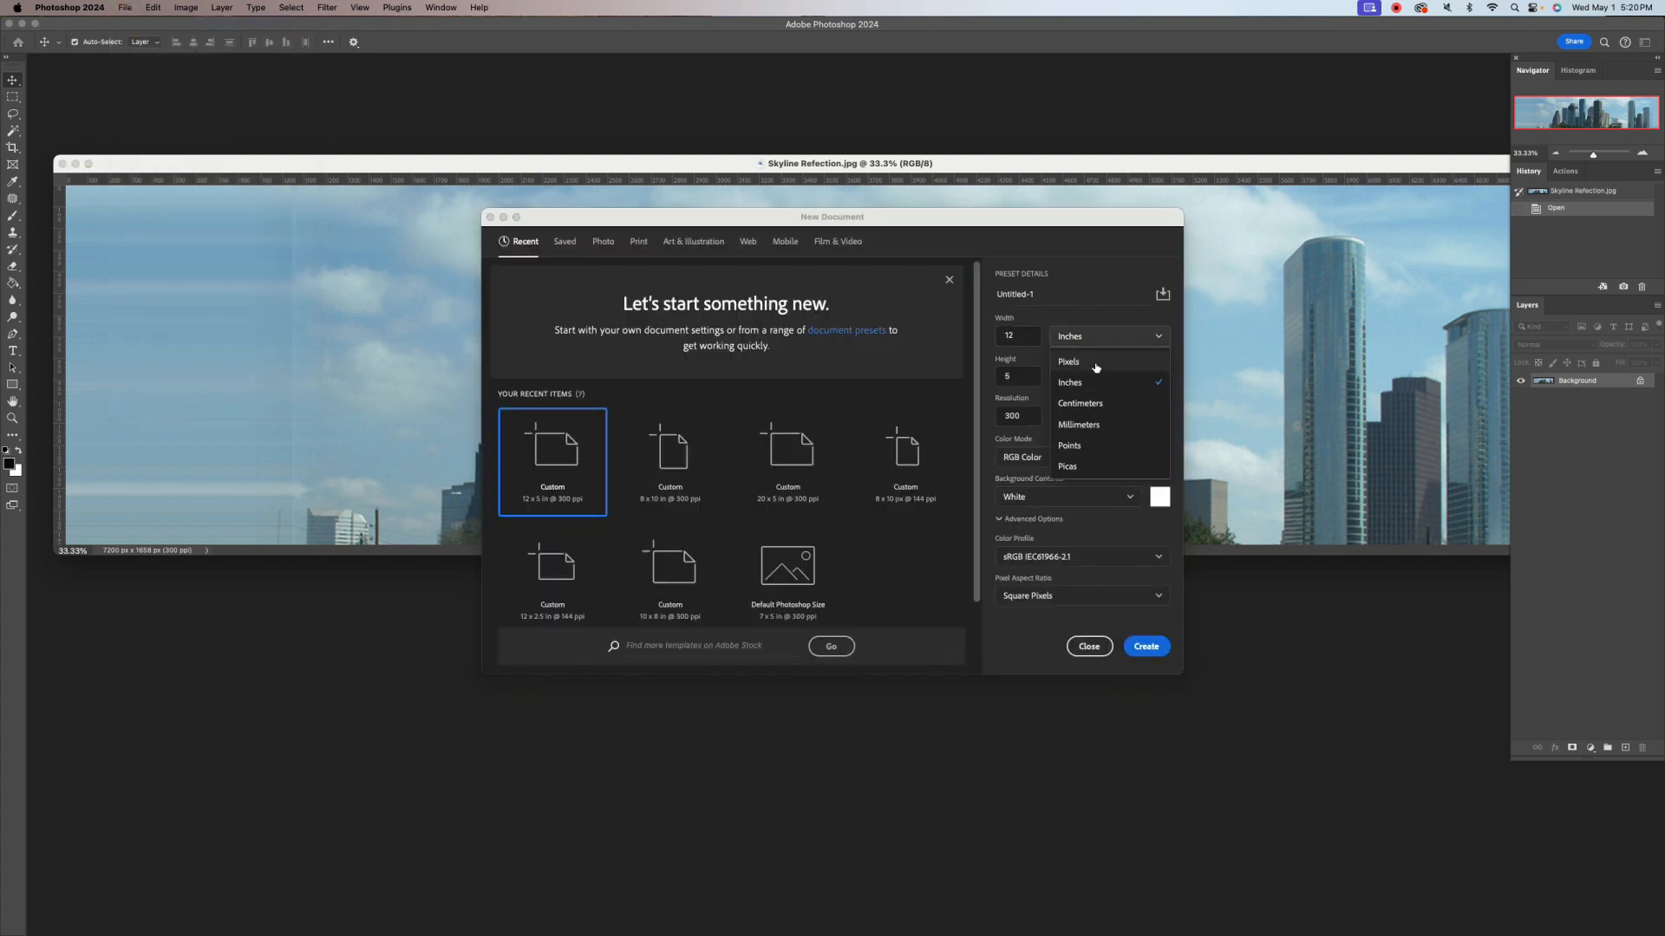
click(1096, 367)
click(1106, 339)
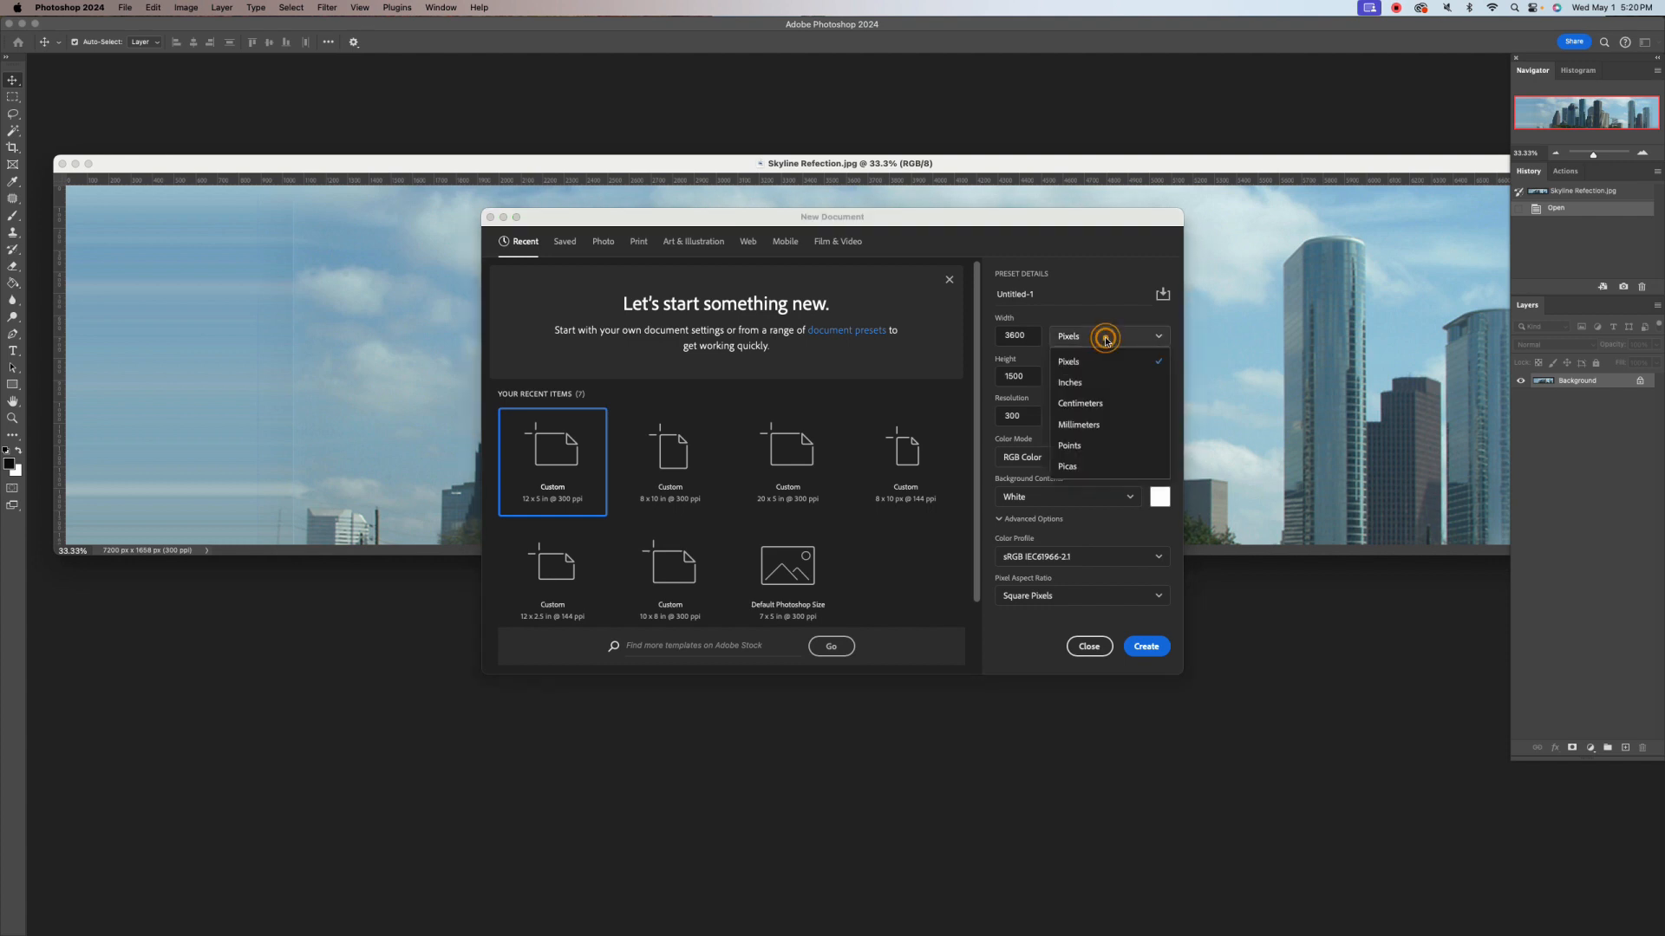
click(1098, 383)
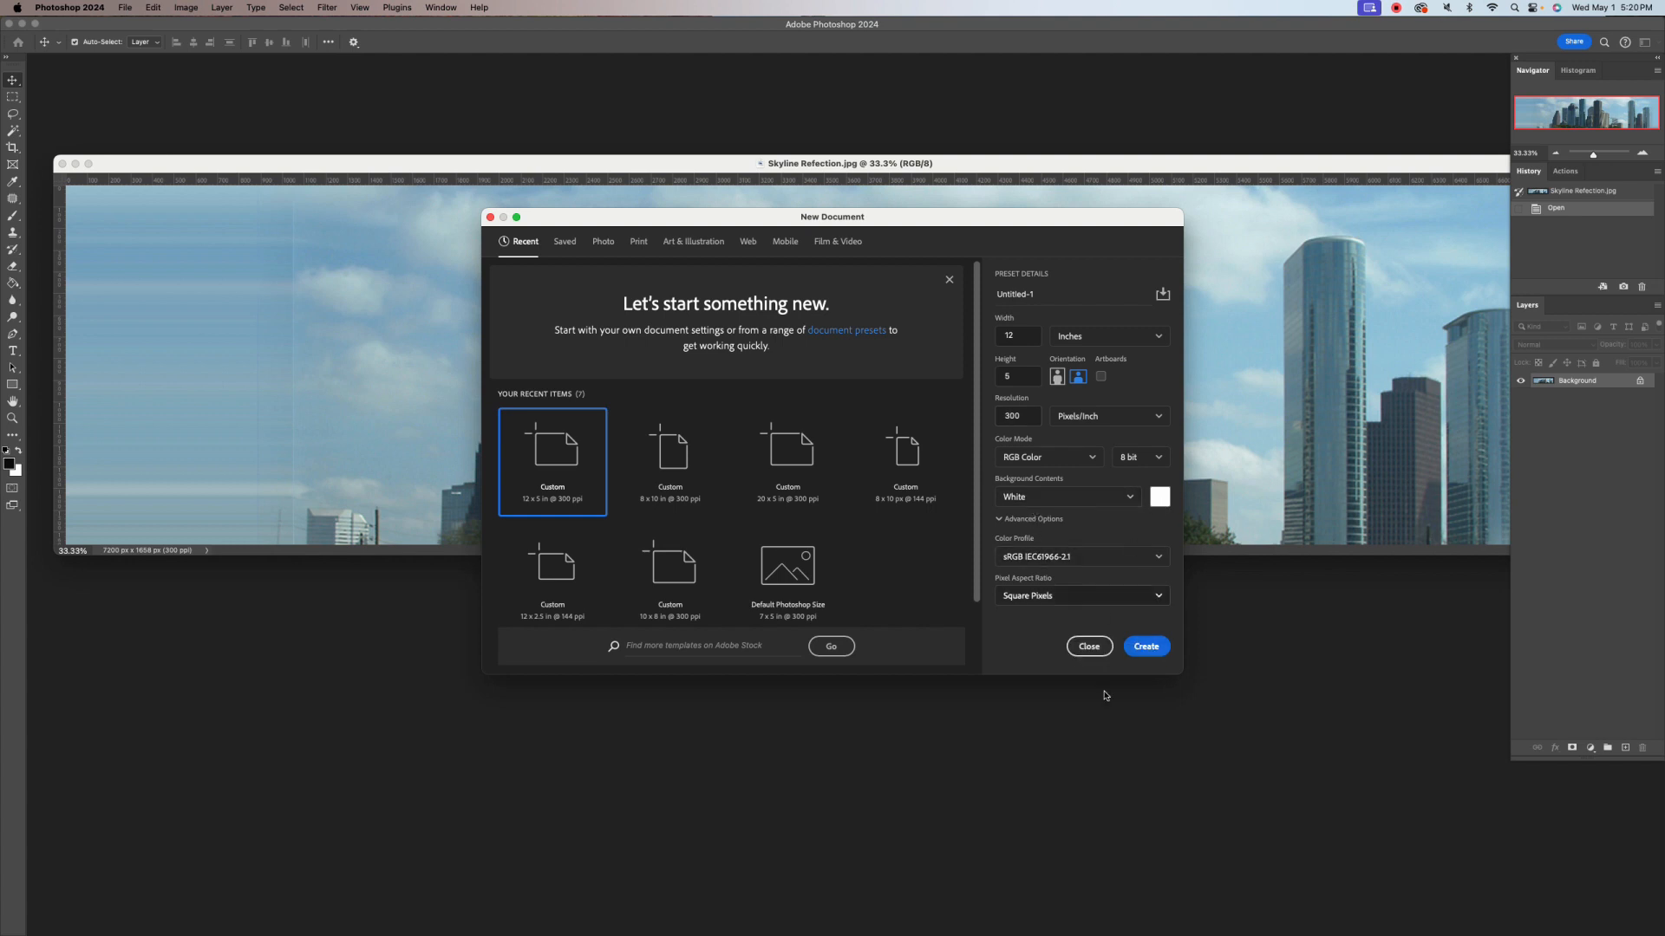
click(1156, 648)
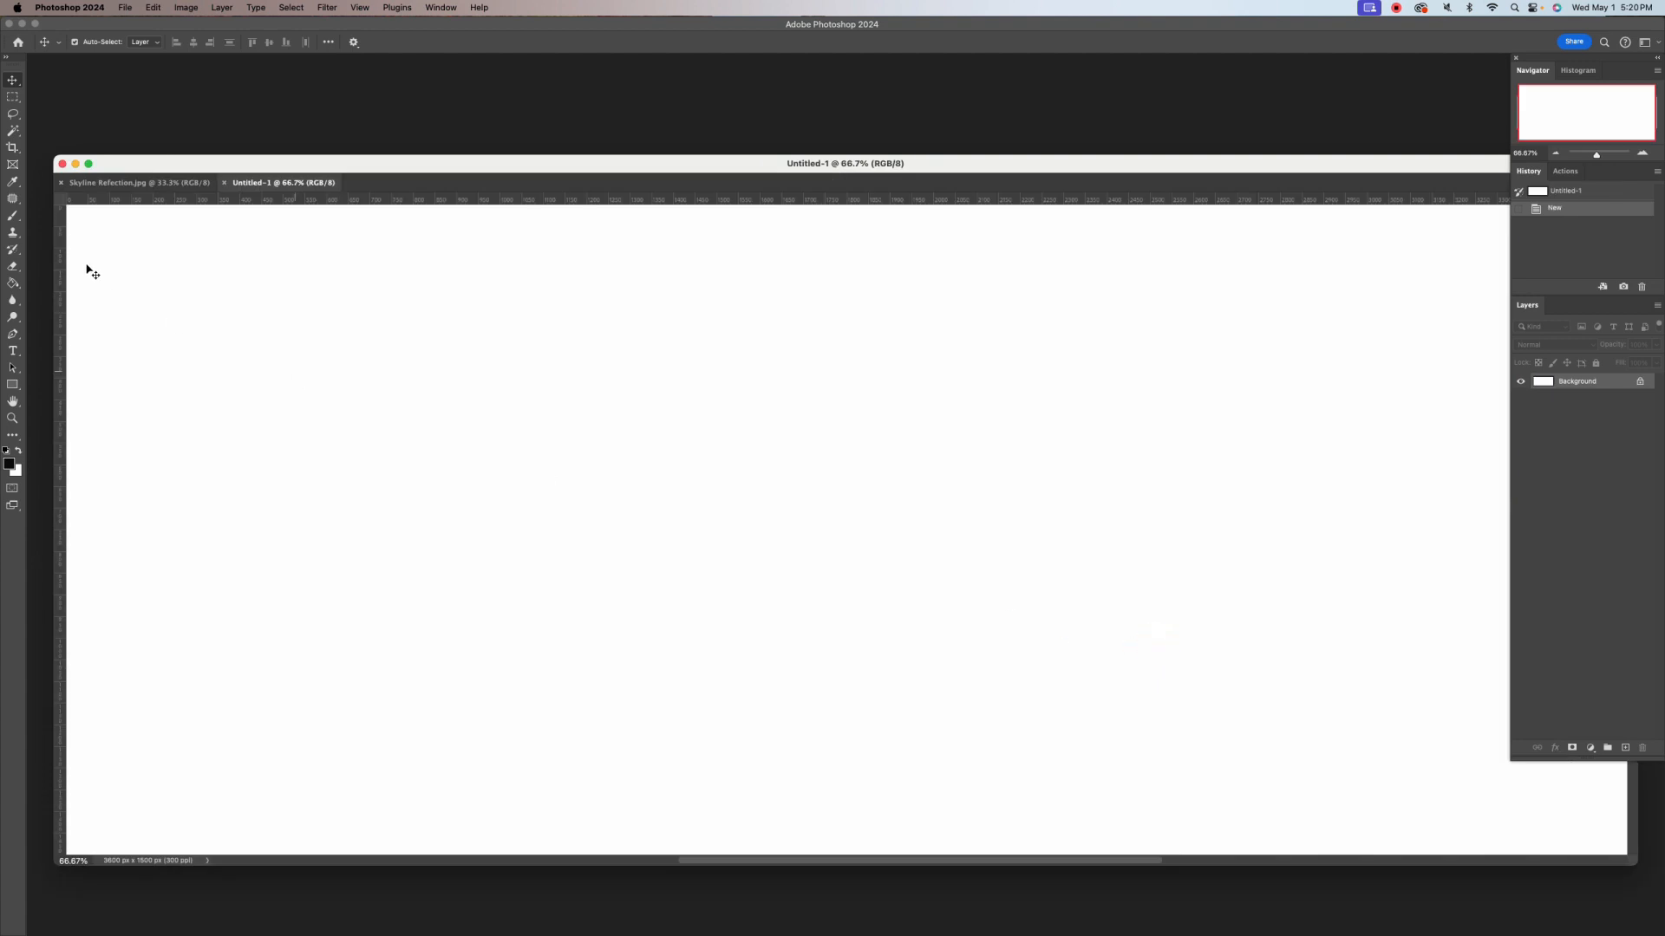
Float the blank document in its own window and copy the skyline image into it as a layer
drag(265, 182, 295, 235)
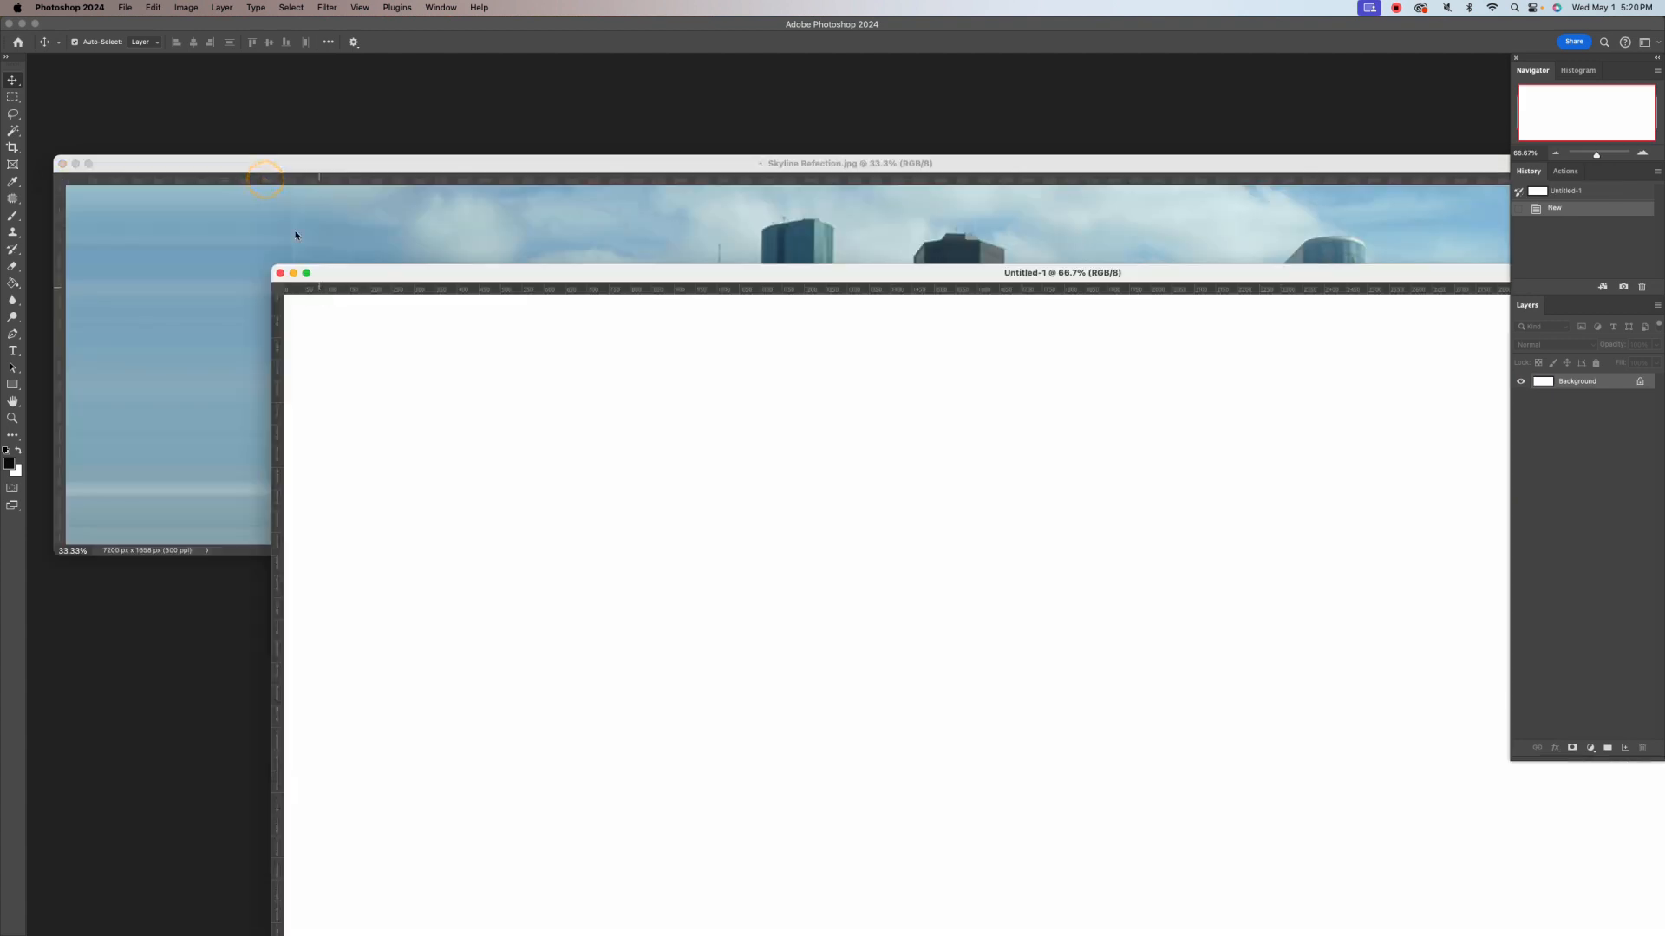
drag(296, 173, 297, 130)
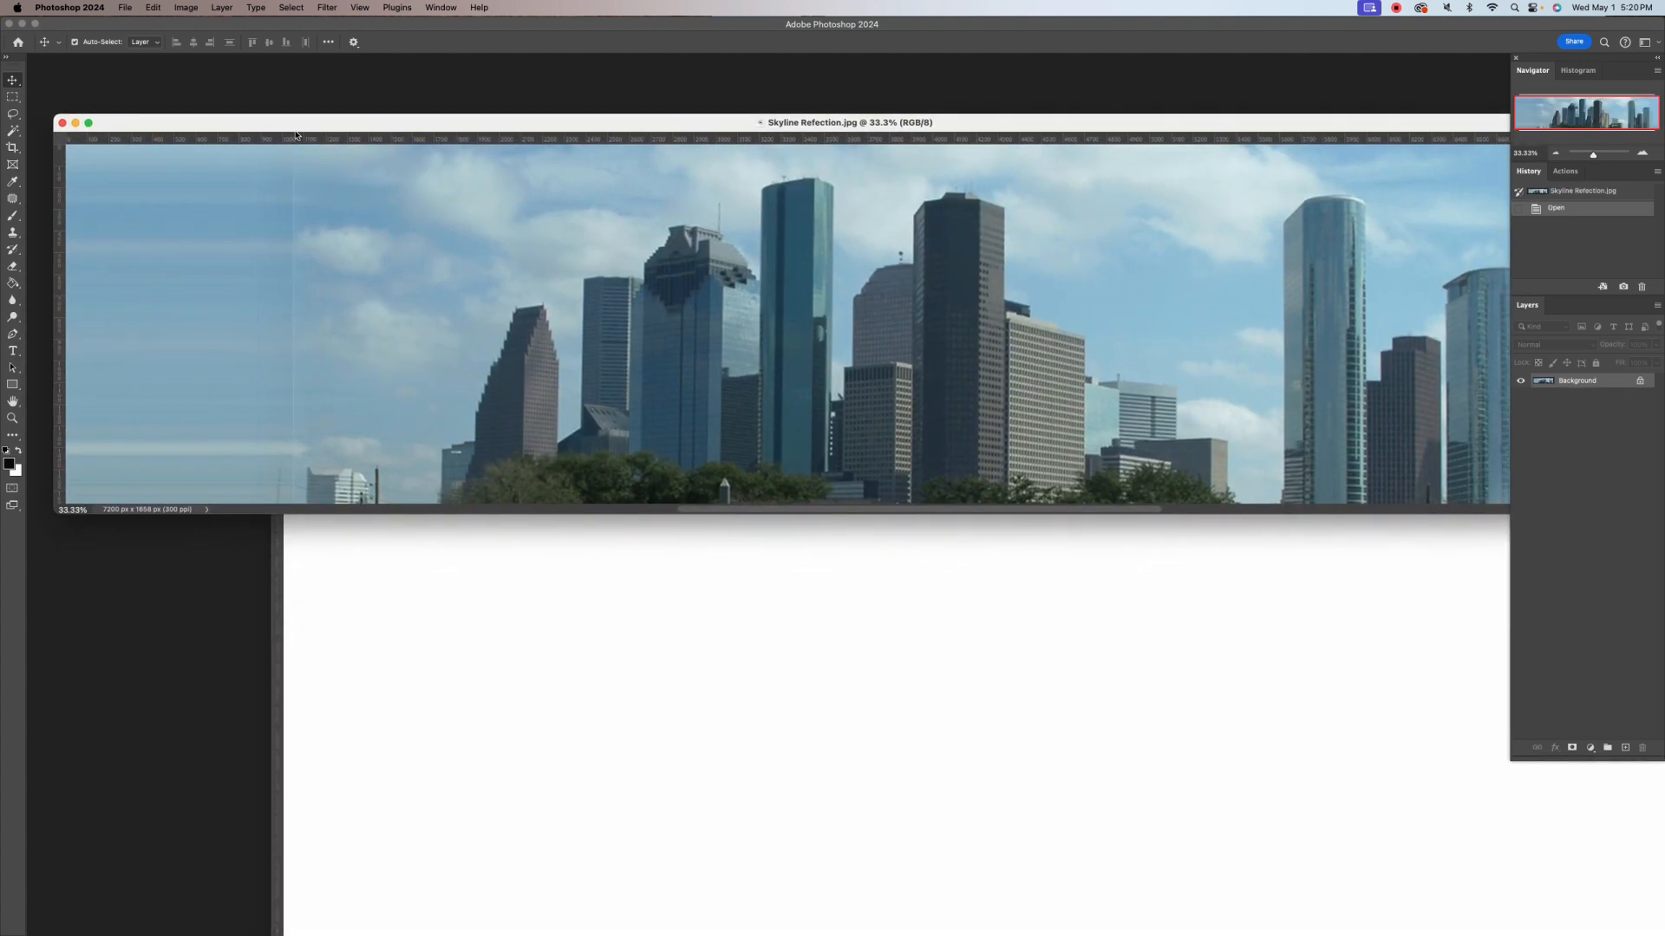
click(134, 123)
drag(191, 246, 528, 691)
drag(420, 610, 657, 569)
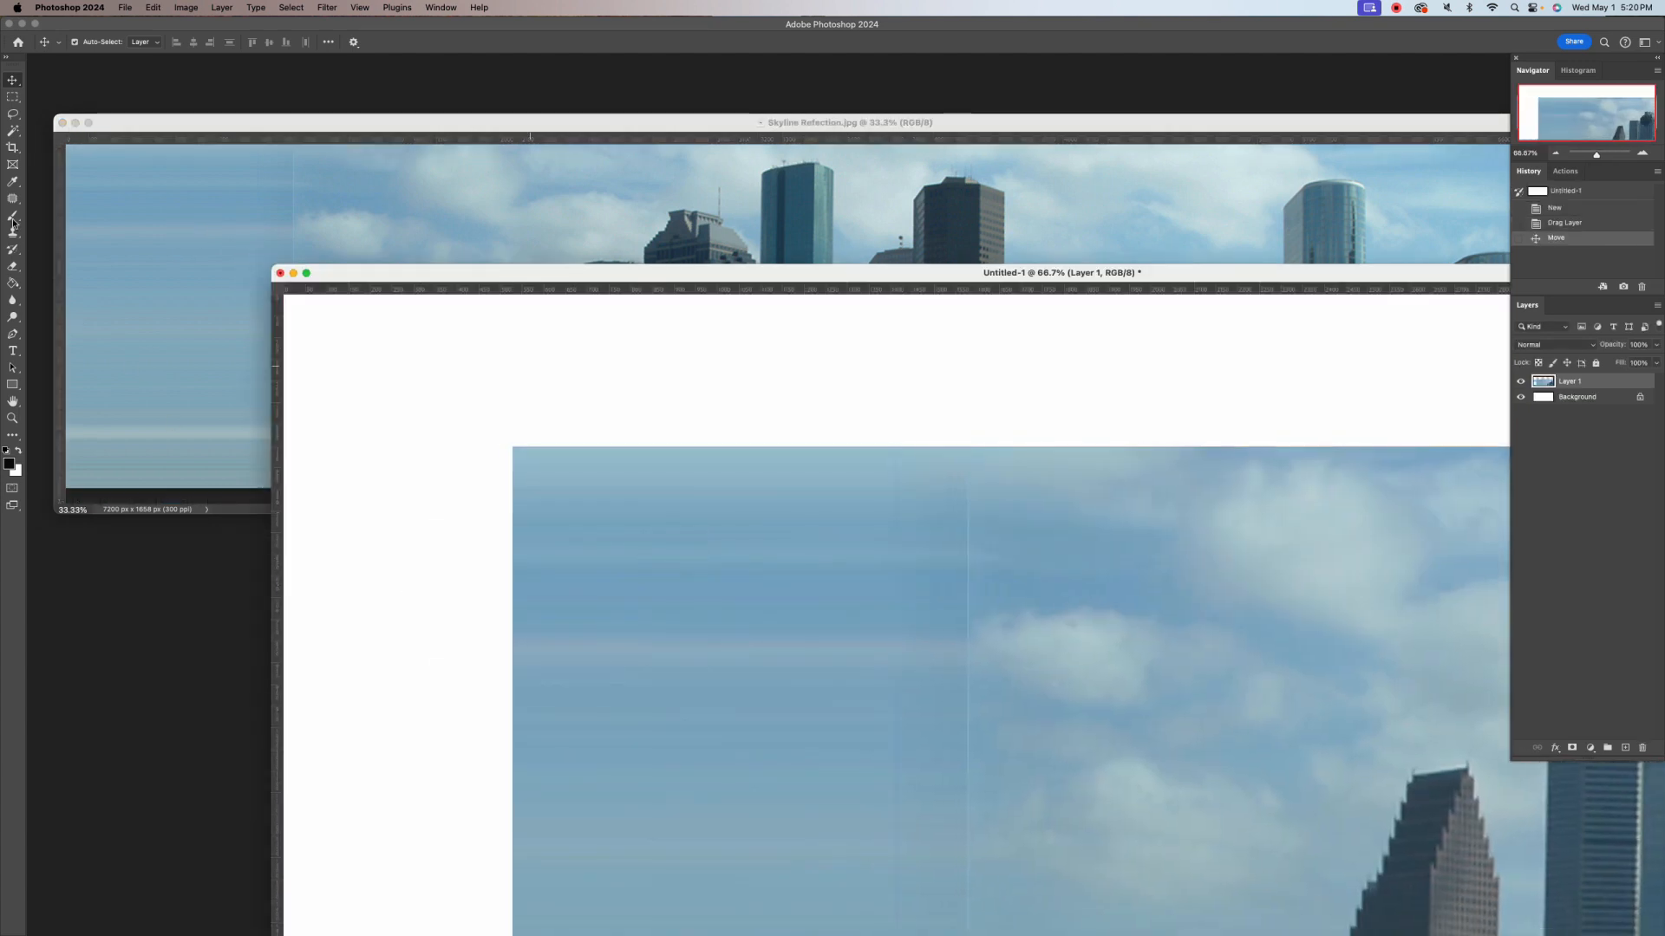
Close the source skyline file and move the skyline layer up and left on the new document's canvas
click(60, 123)
drag(489, 273, 329, 137)
drag(640, 506, 590, 475)
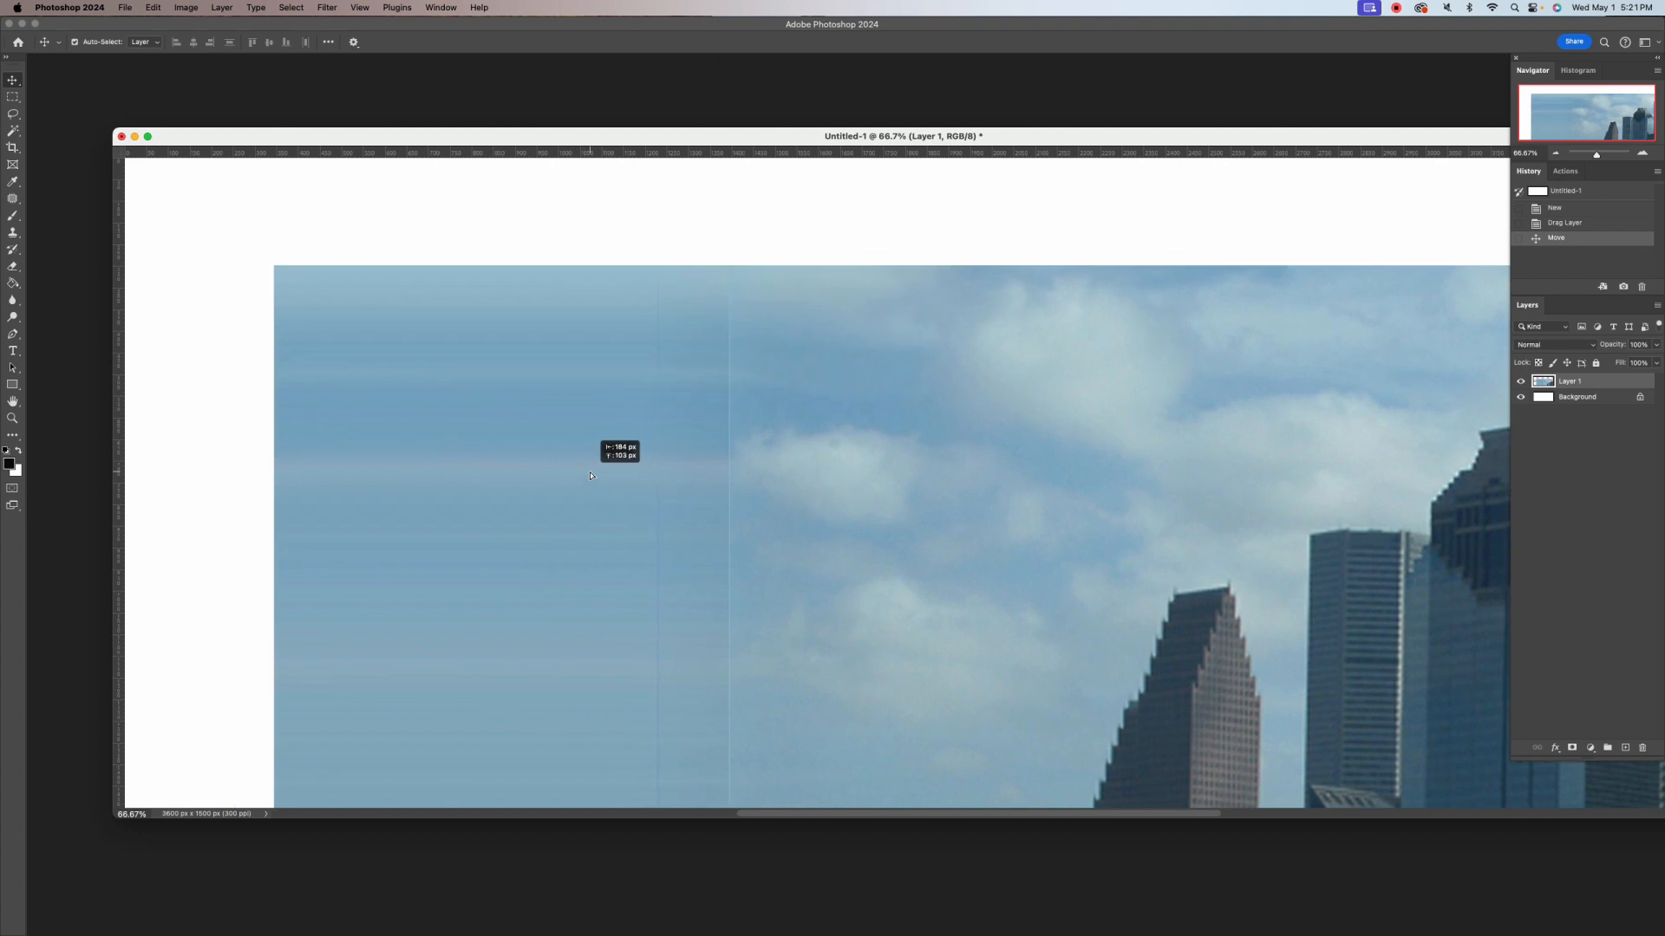
drag(591, 475, 584, 475)
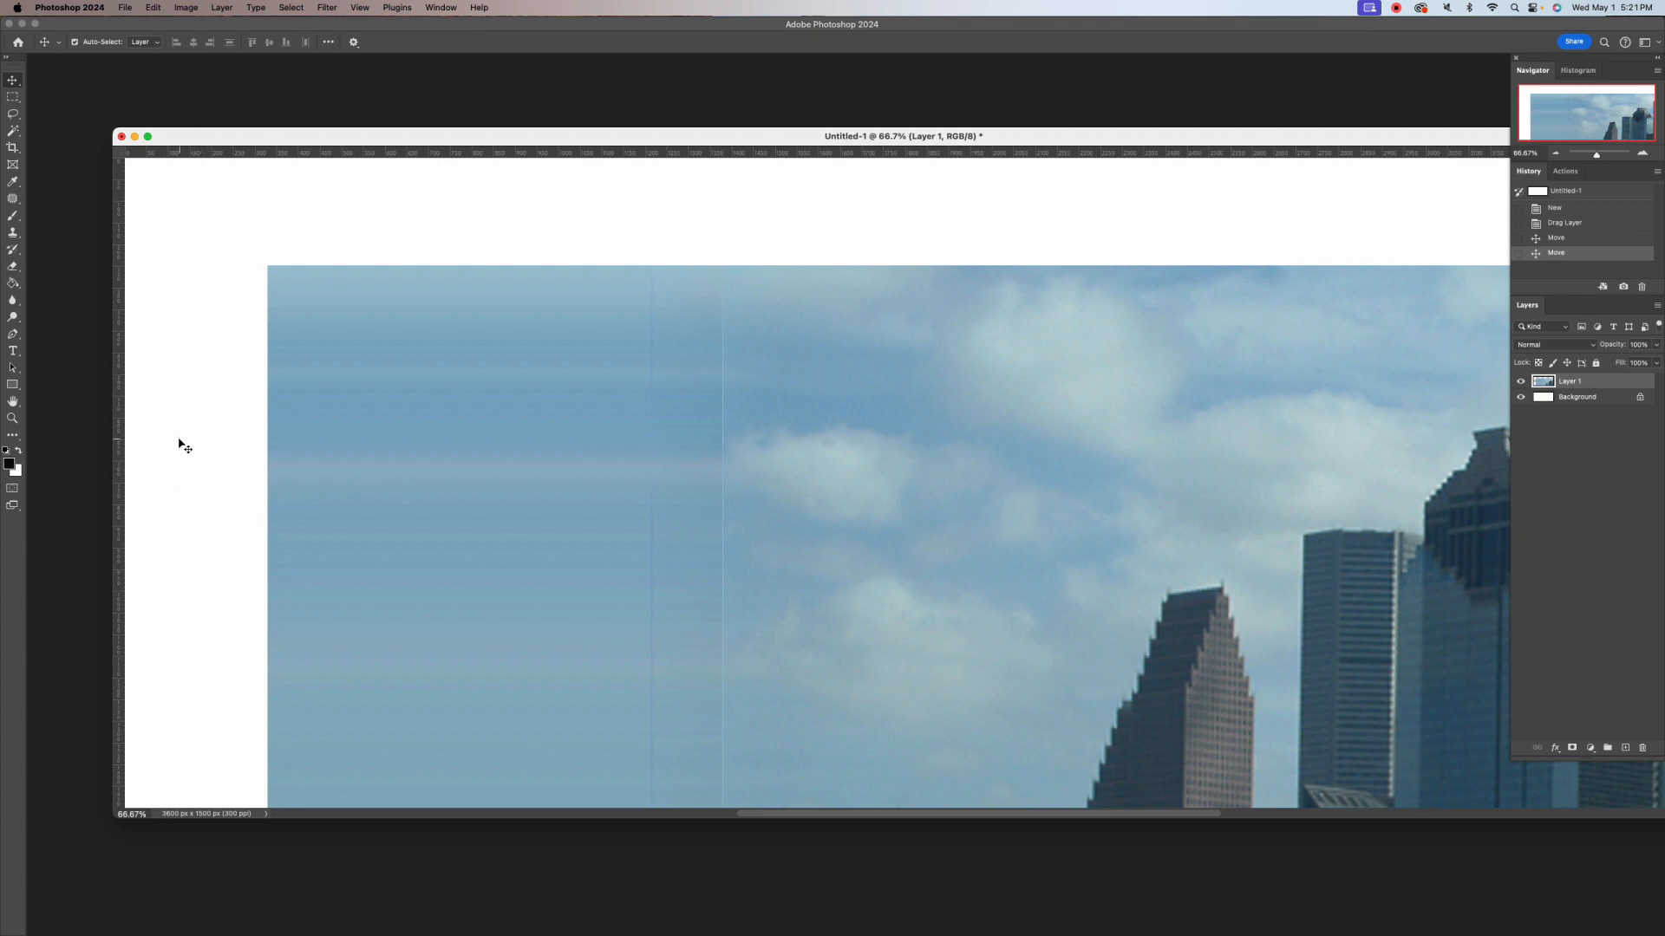
Scale the skyline layer proportionally to about 36% with Free Transform and place it across the upper half of the canvas
key(super+t)
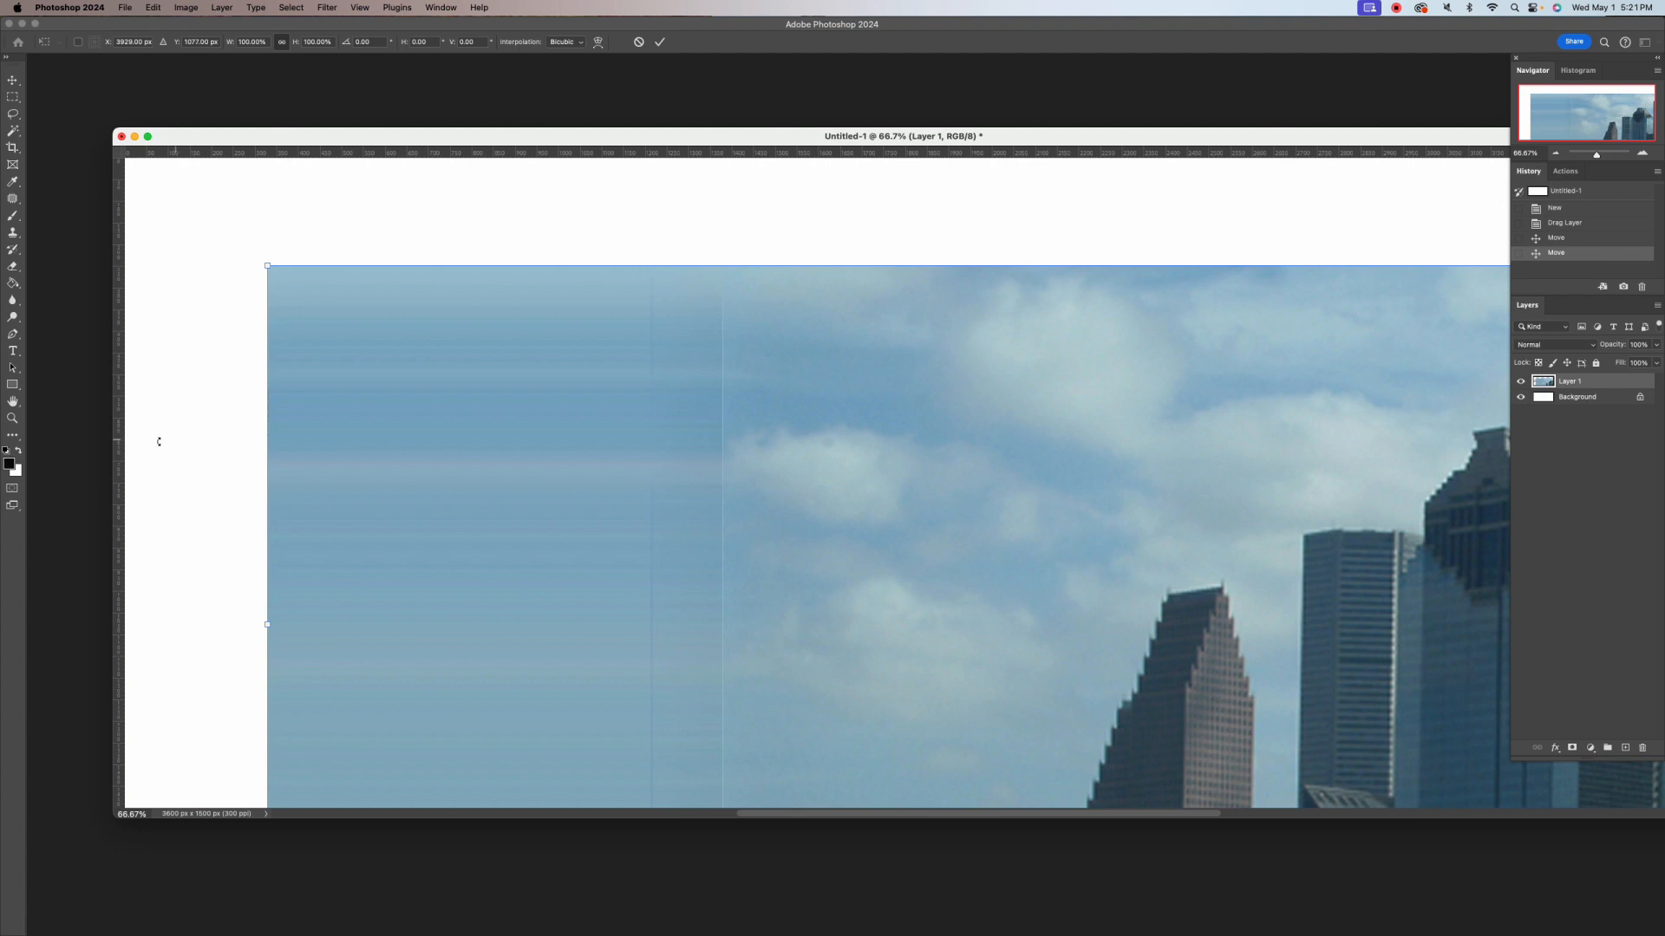
mouse_move(266, 263)
mouse_down()
mouse_move(386, 357)
mouse_move(659, 520)
mouse_move(996, 691)
mouse_move(422, 383)
mouse_move(356, 367)
mouse_move(277, 245)
mouse_up()
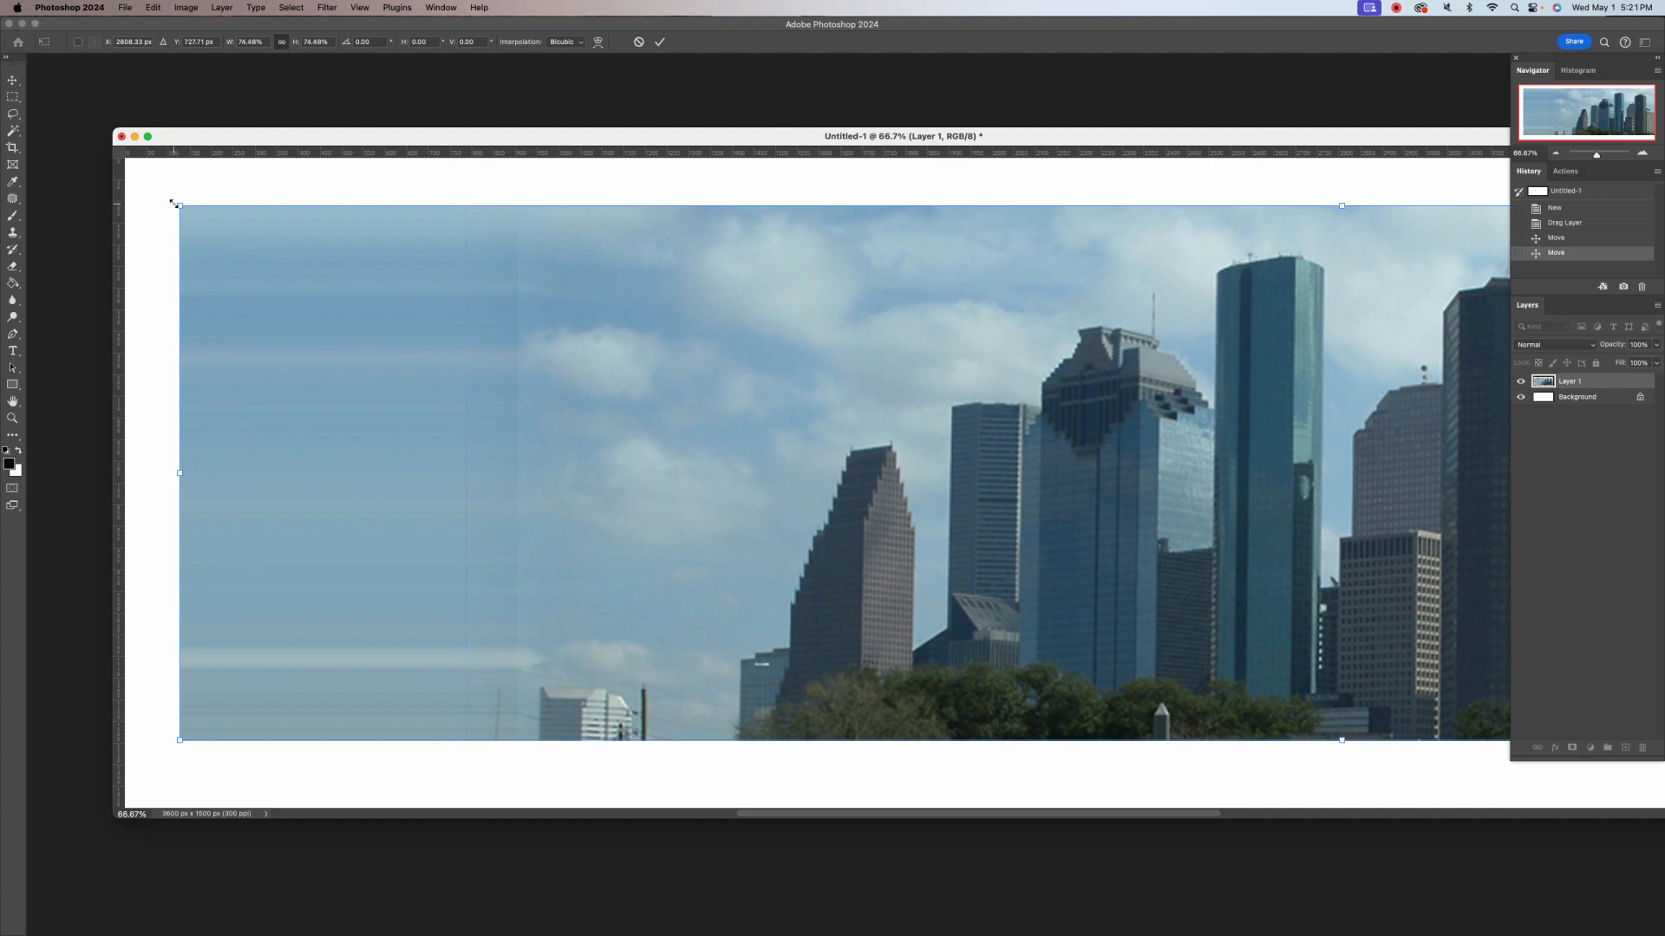
drag(174, 203, 1030, 568)
drag(1215, 576, 341, 370)
drag(199, 204, 790, 342)
drag(1155, 457, 802, 341)
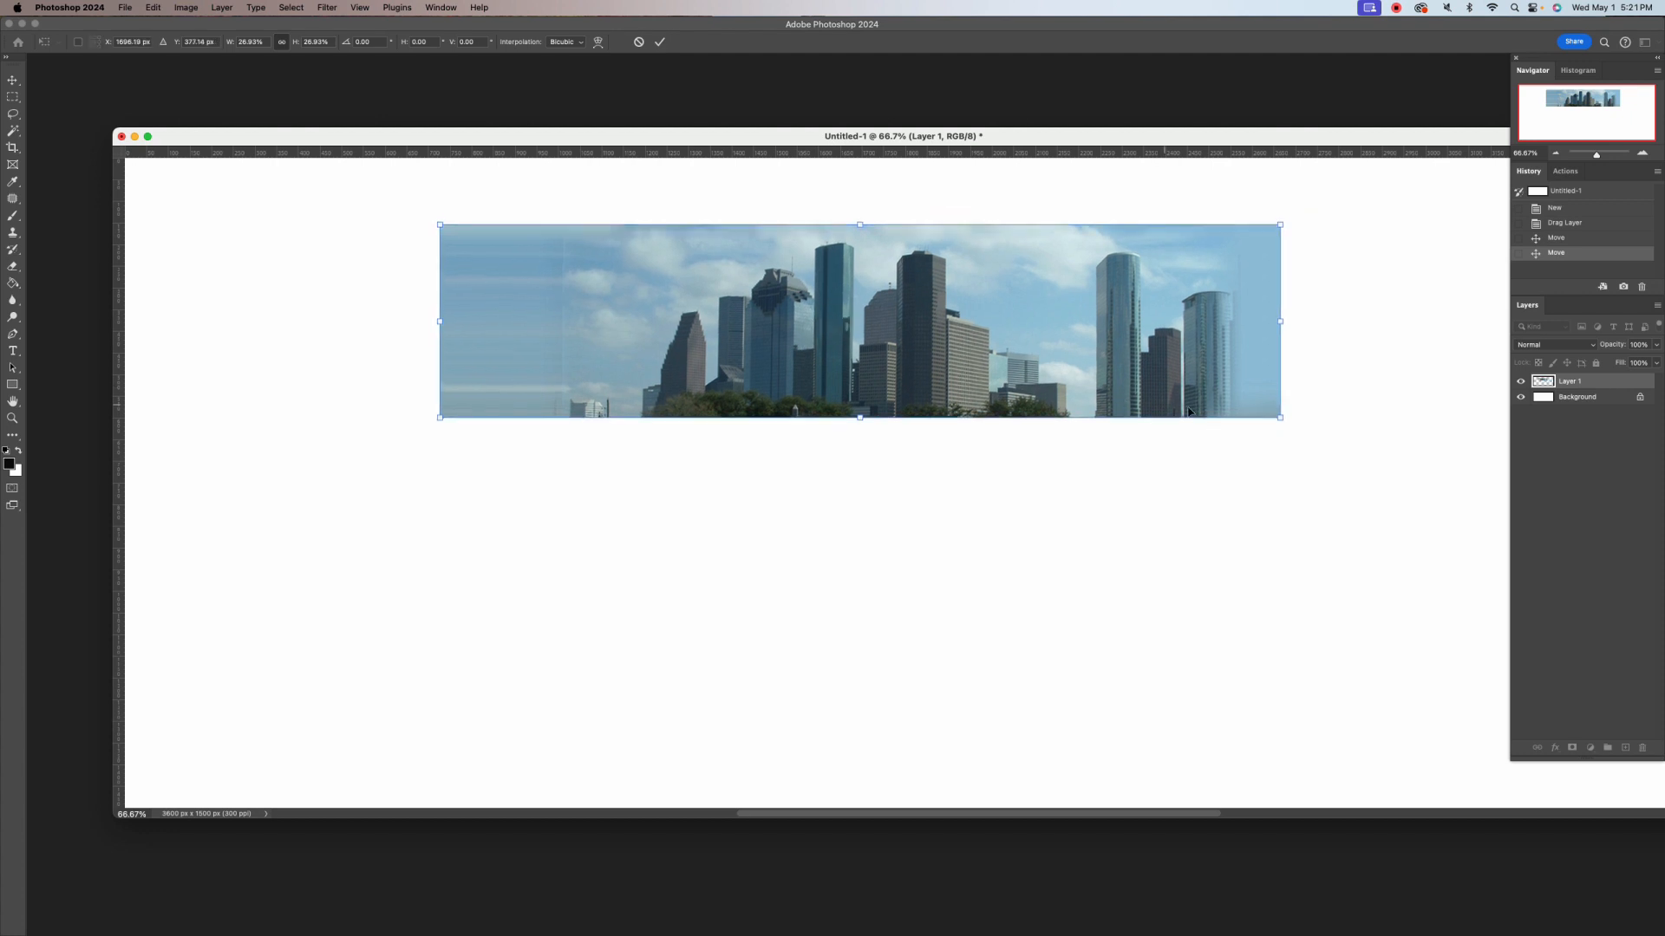
drag(1281, 321, 1415, 323)
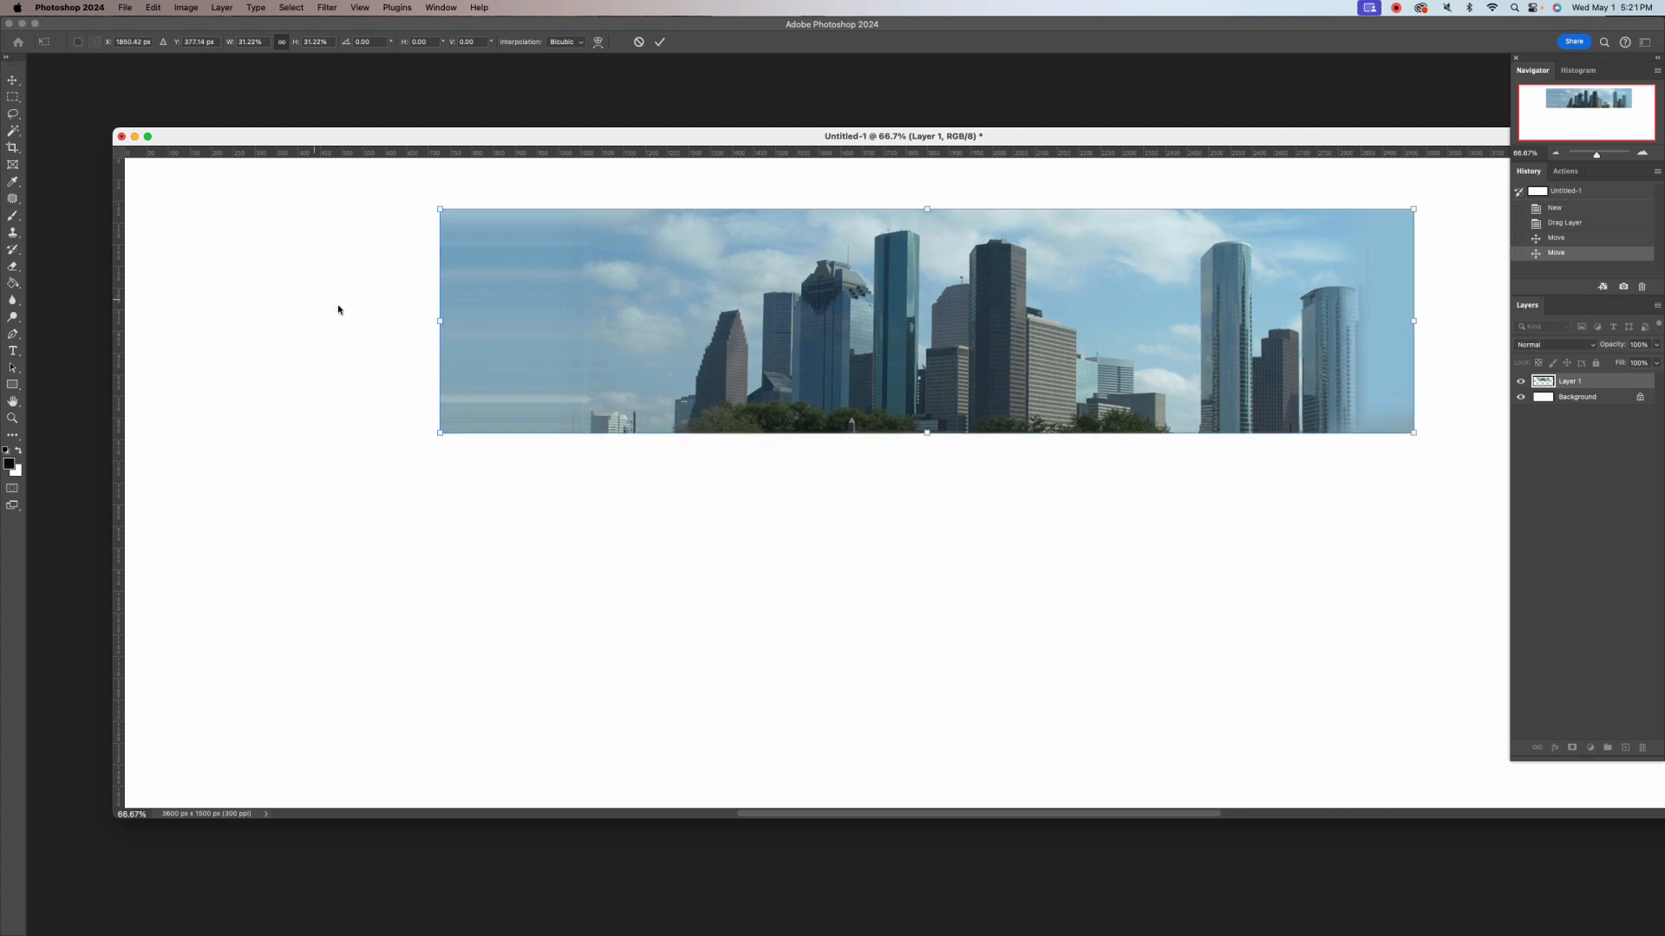
drag(435, 320, 276, 360)
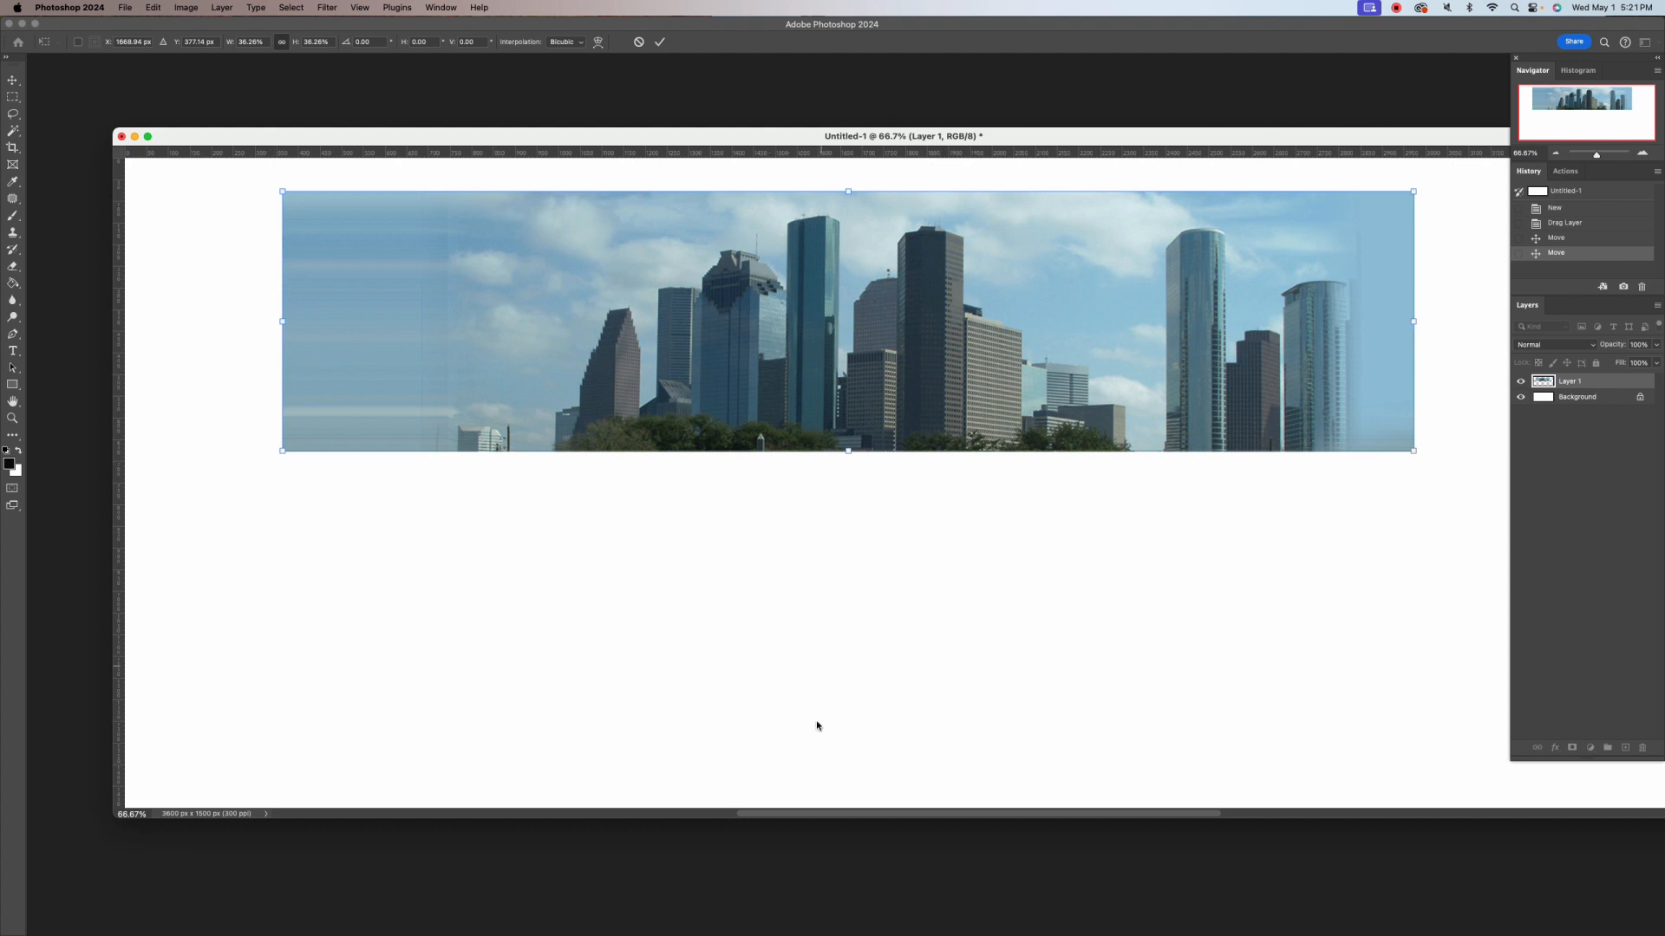
click(659, 43)
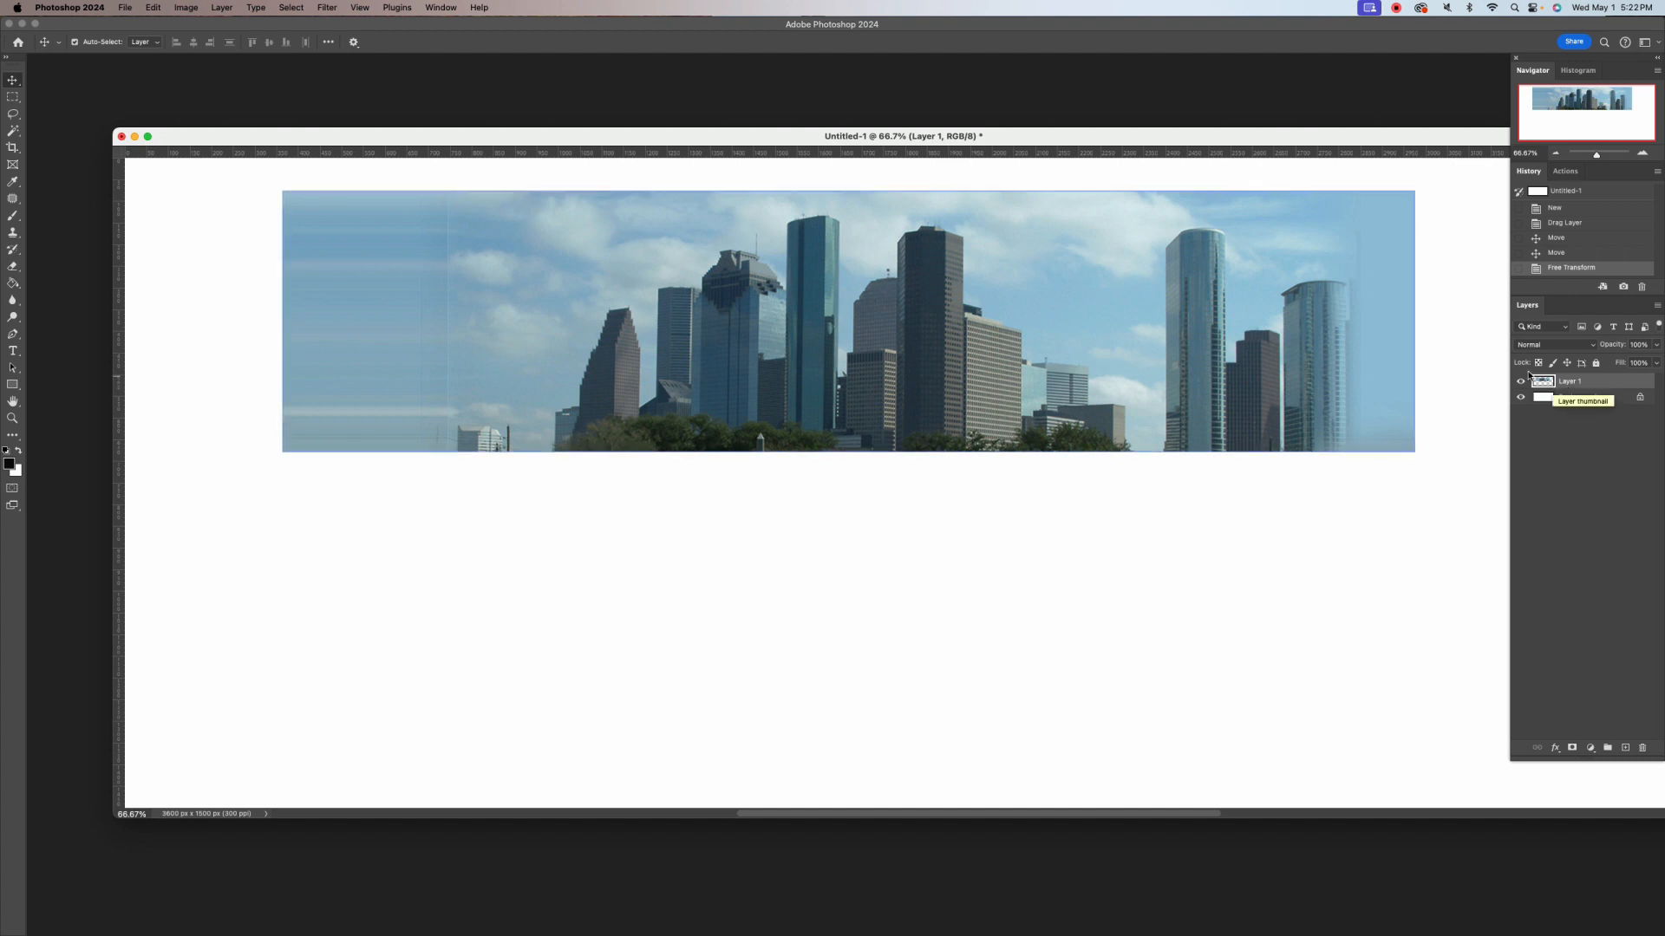
Duplicate the scaled skyline layer
drag(1571, 382, 1625, 747)
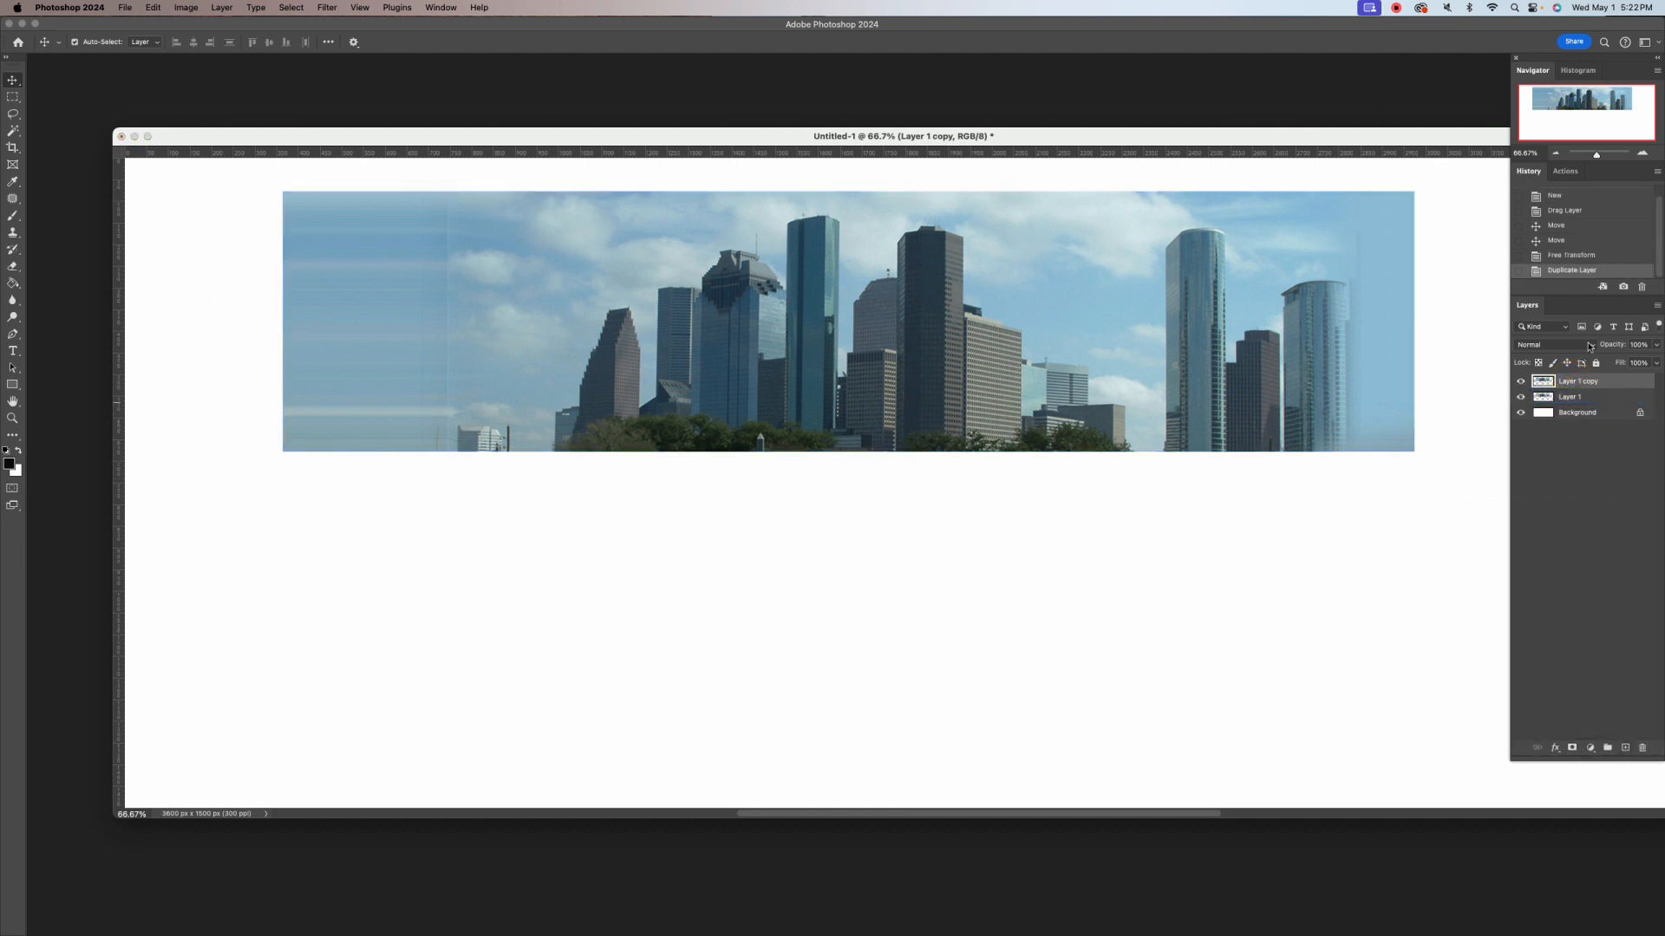
click(1550, 256)
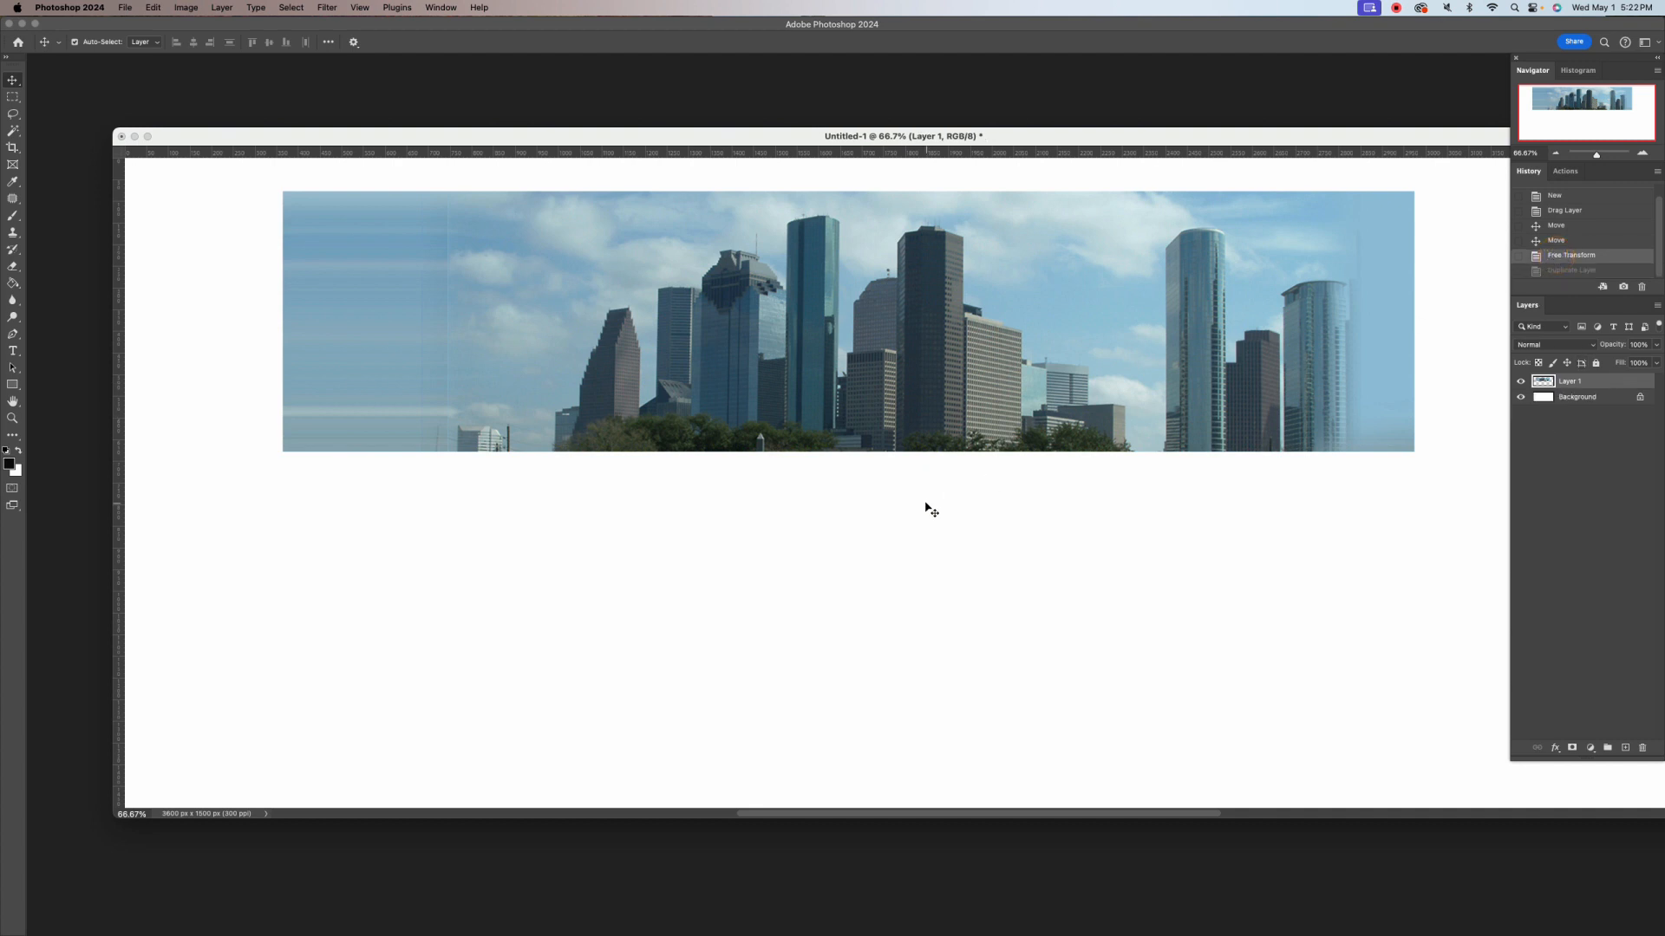
key(super)
key(super+j)
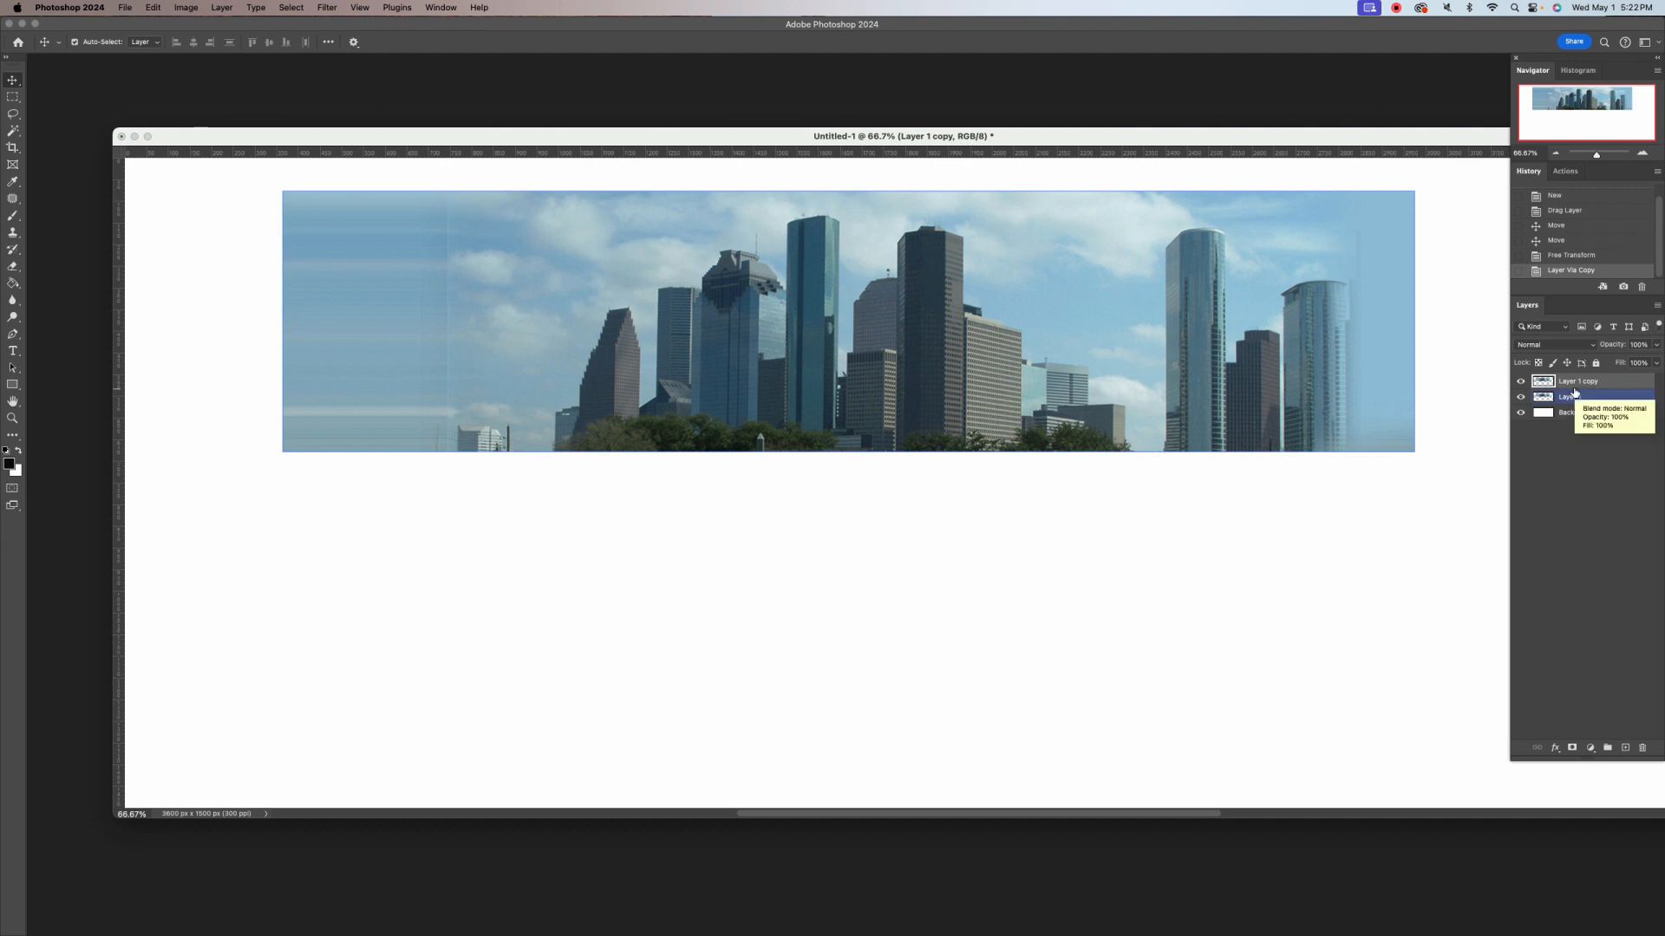
Flip the duplicate skyline downward with Free Transform, stretching its height to about -130% as a mirrored reflection below the original
key(super)
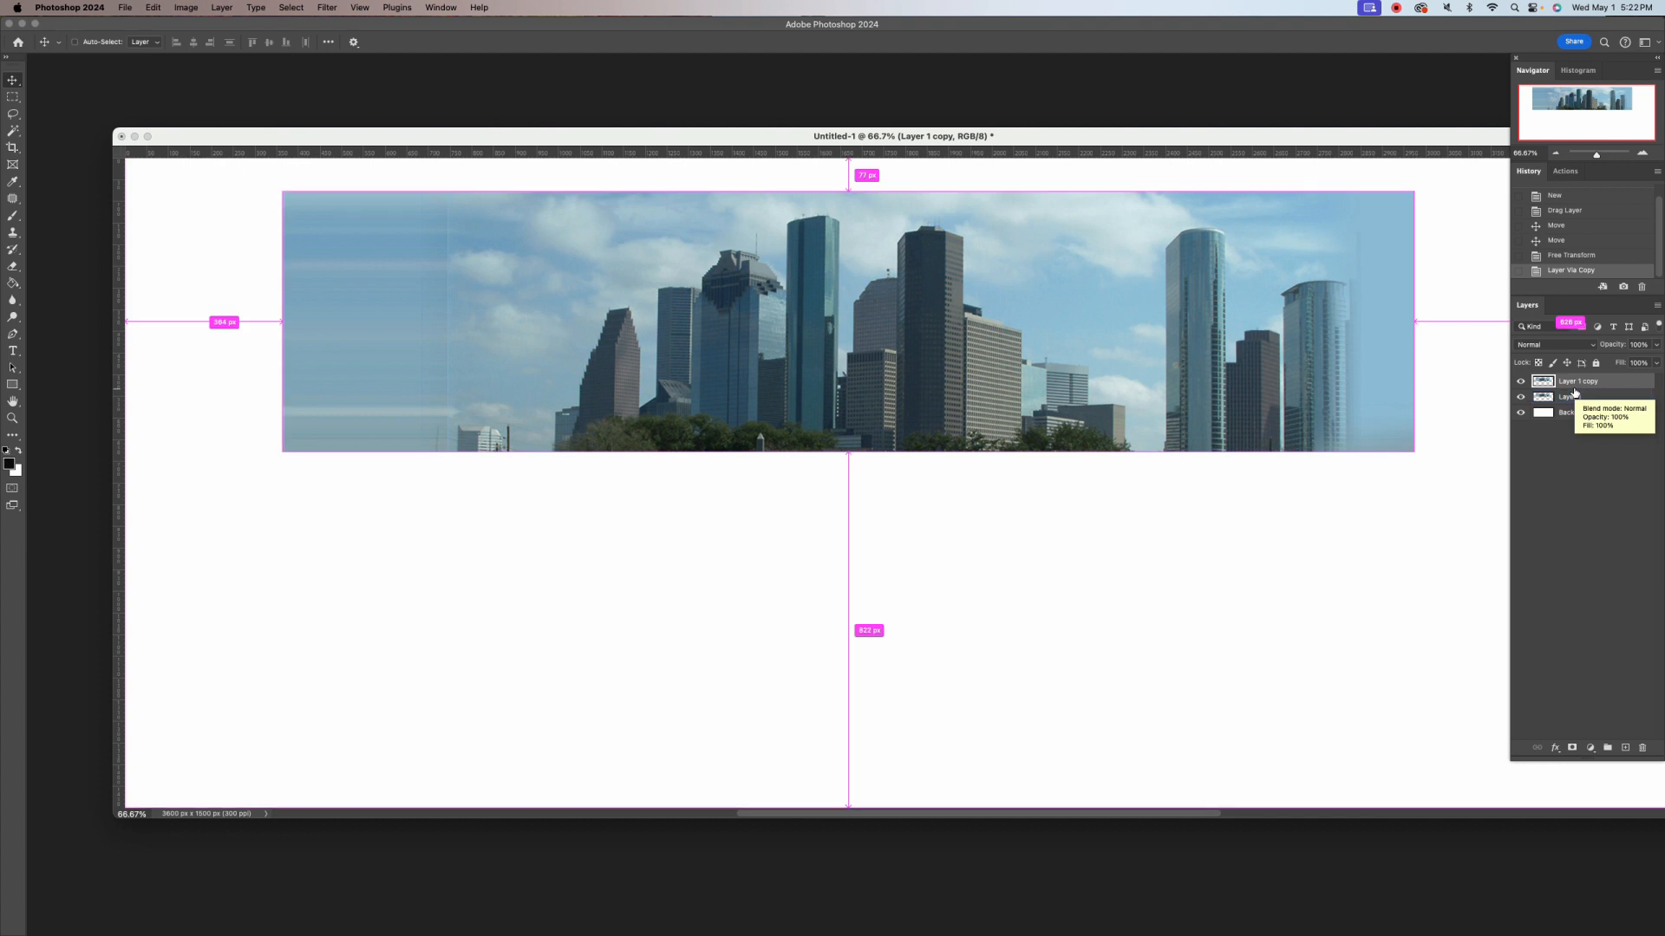
key(super+t)
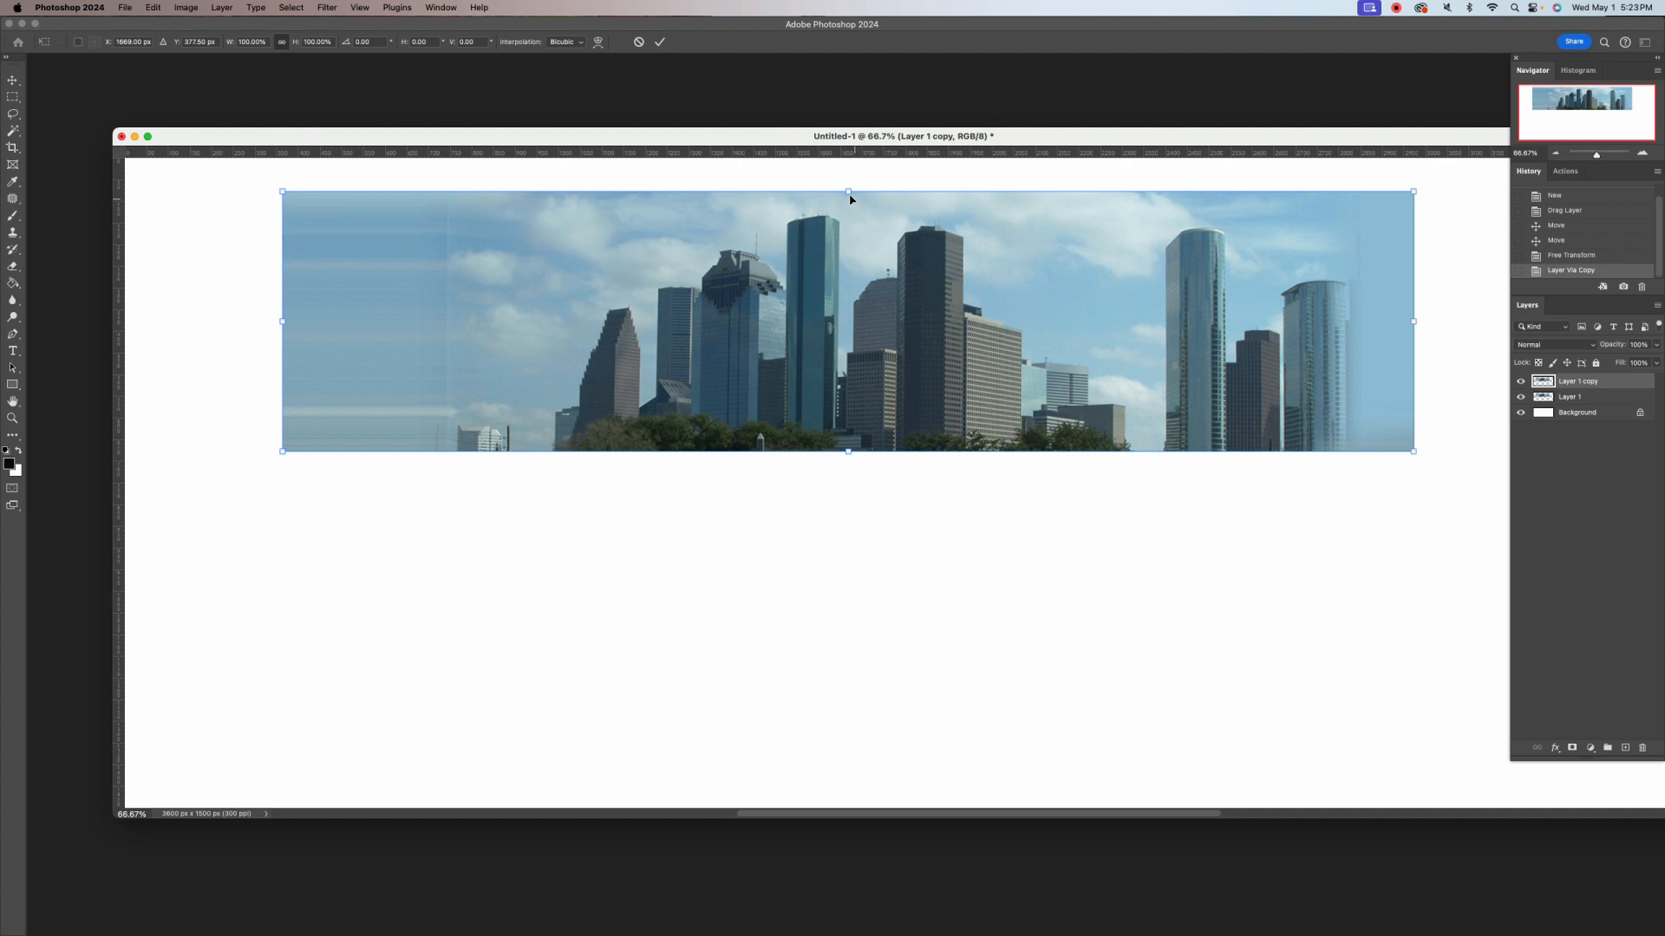
drag(849, 191, 820, 698)
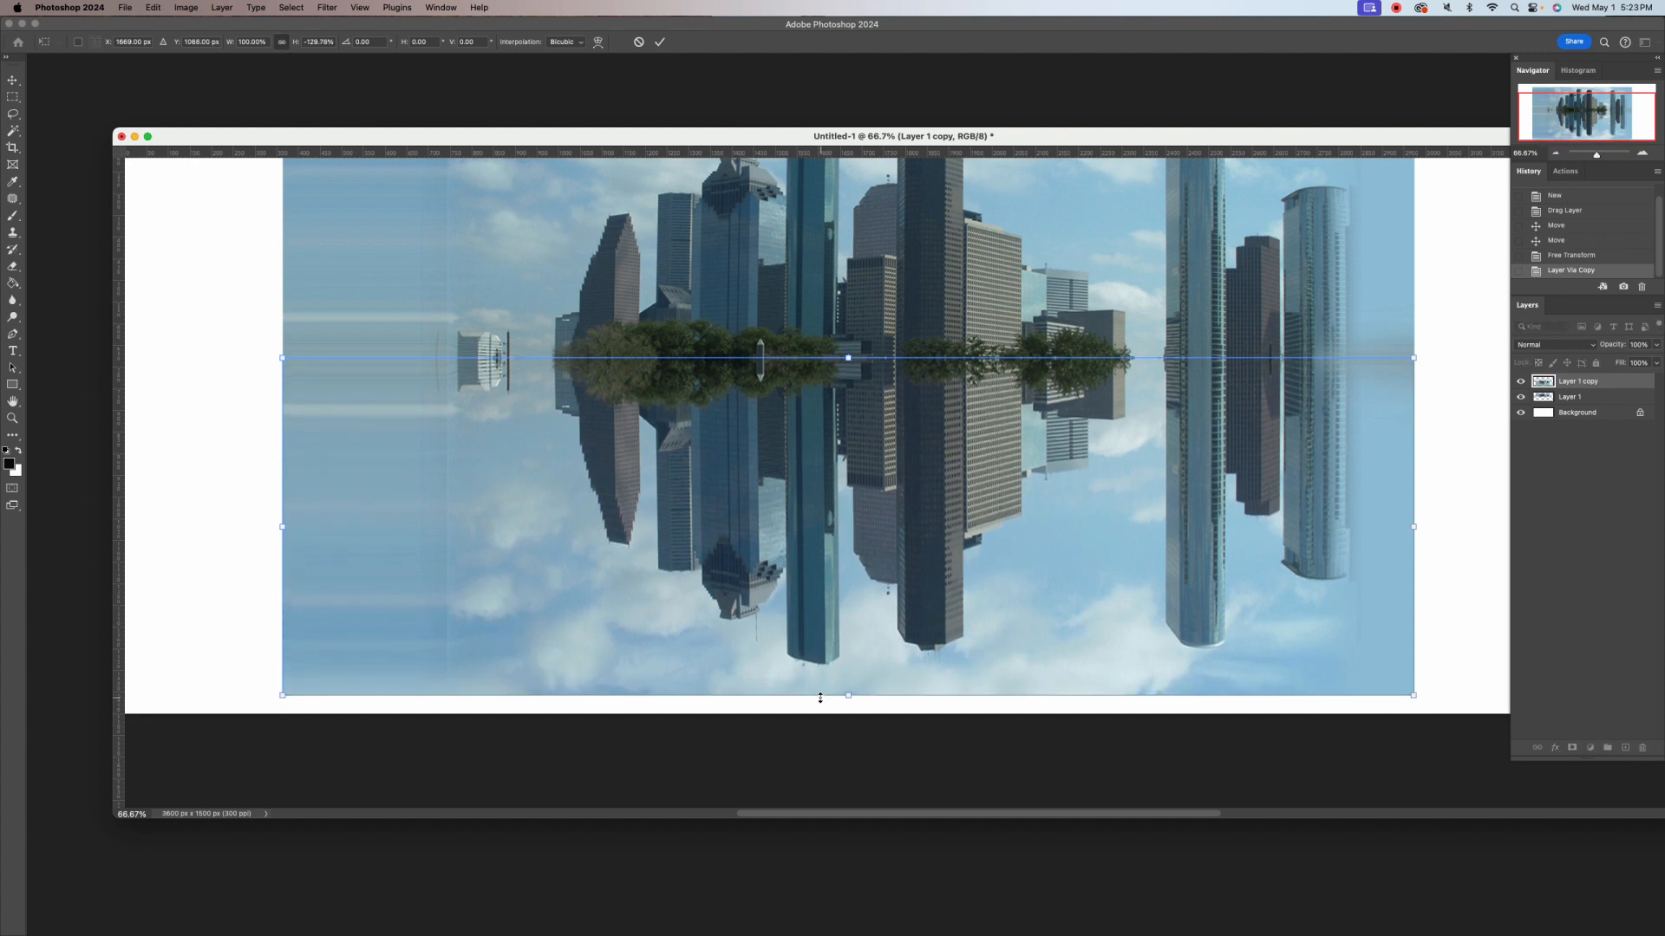
click(659, 40)
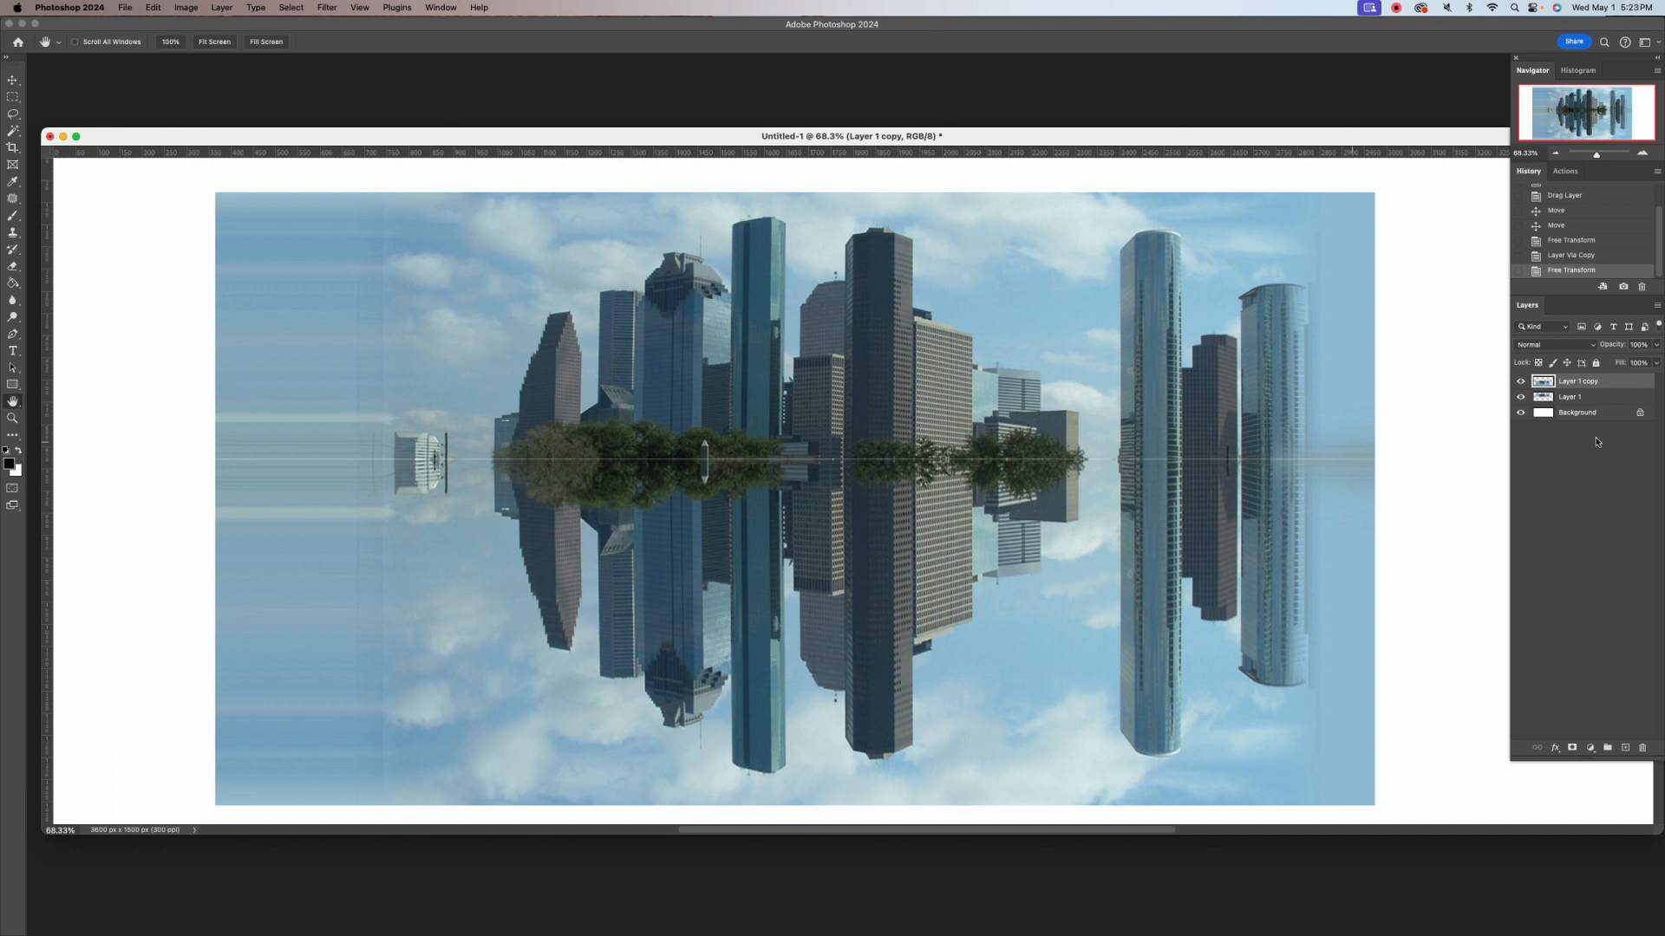
shift+click(1571, 398)
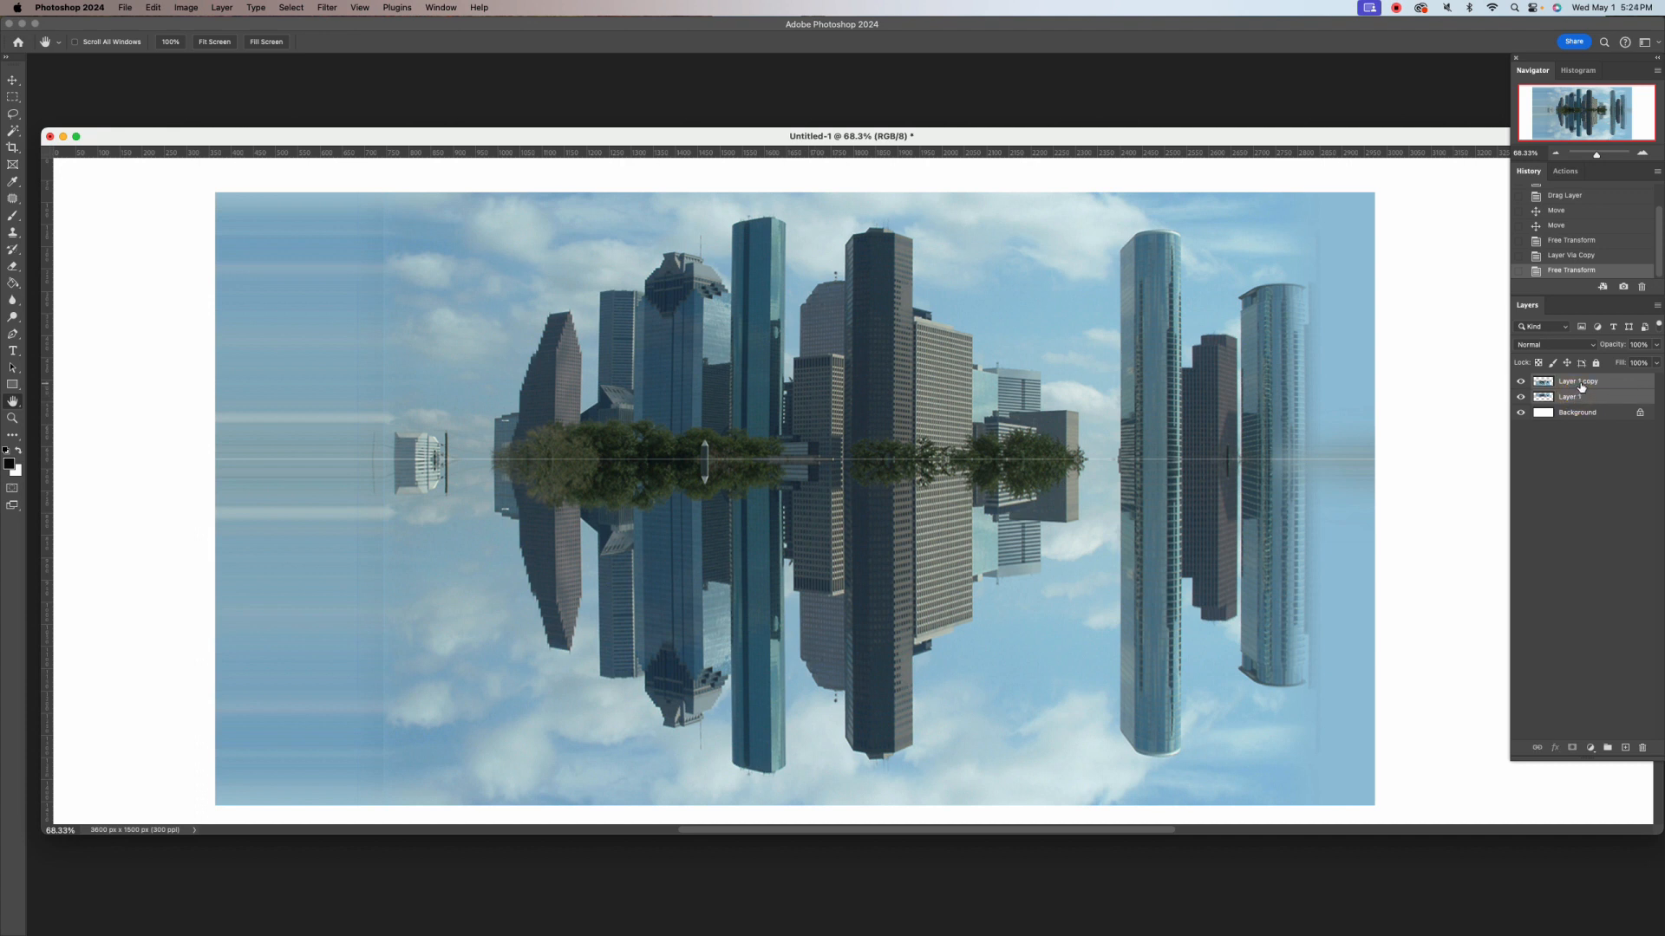
right_click(1581, 387)
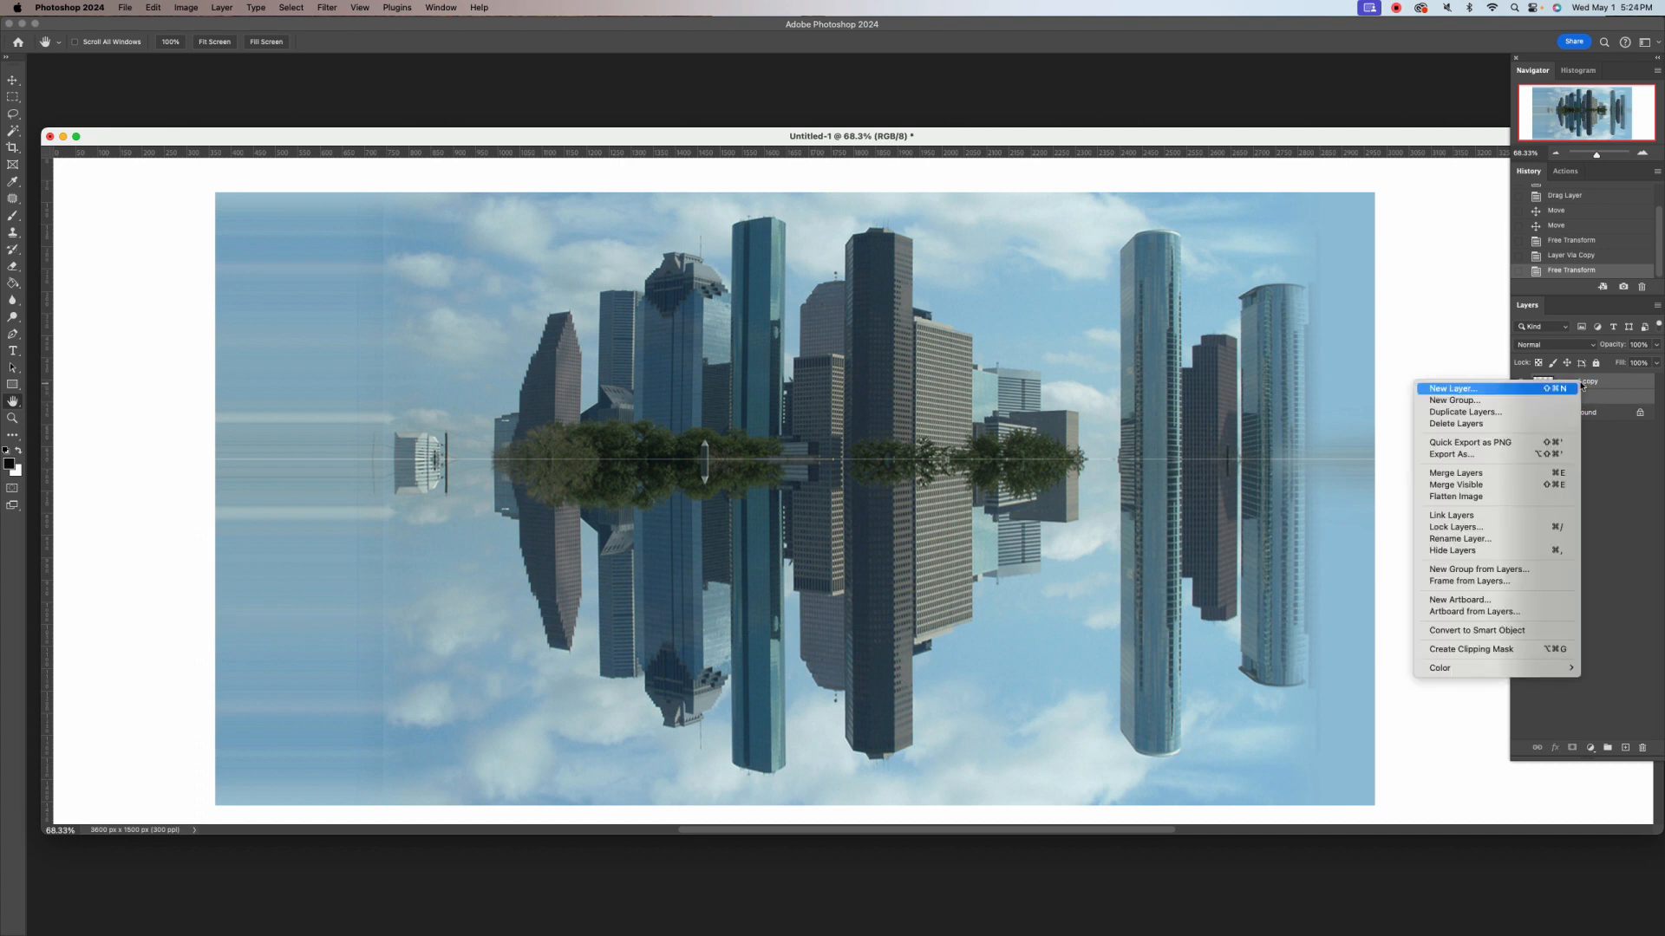
click(1479, 500)
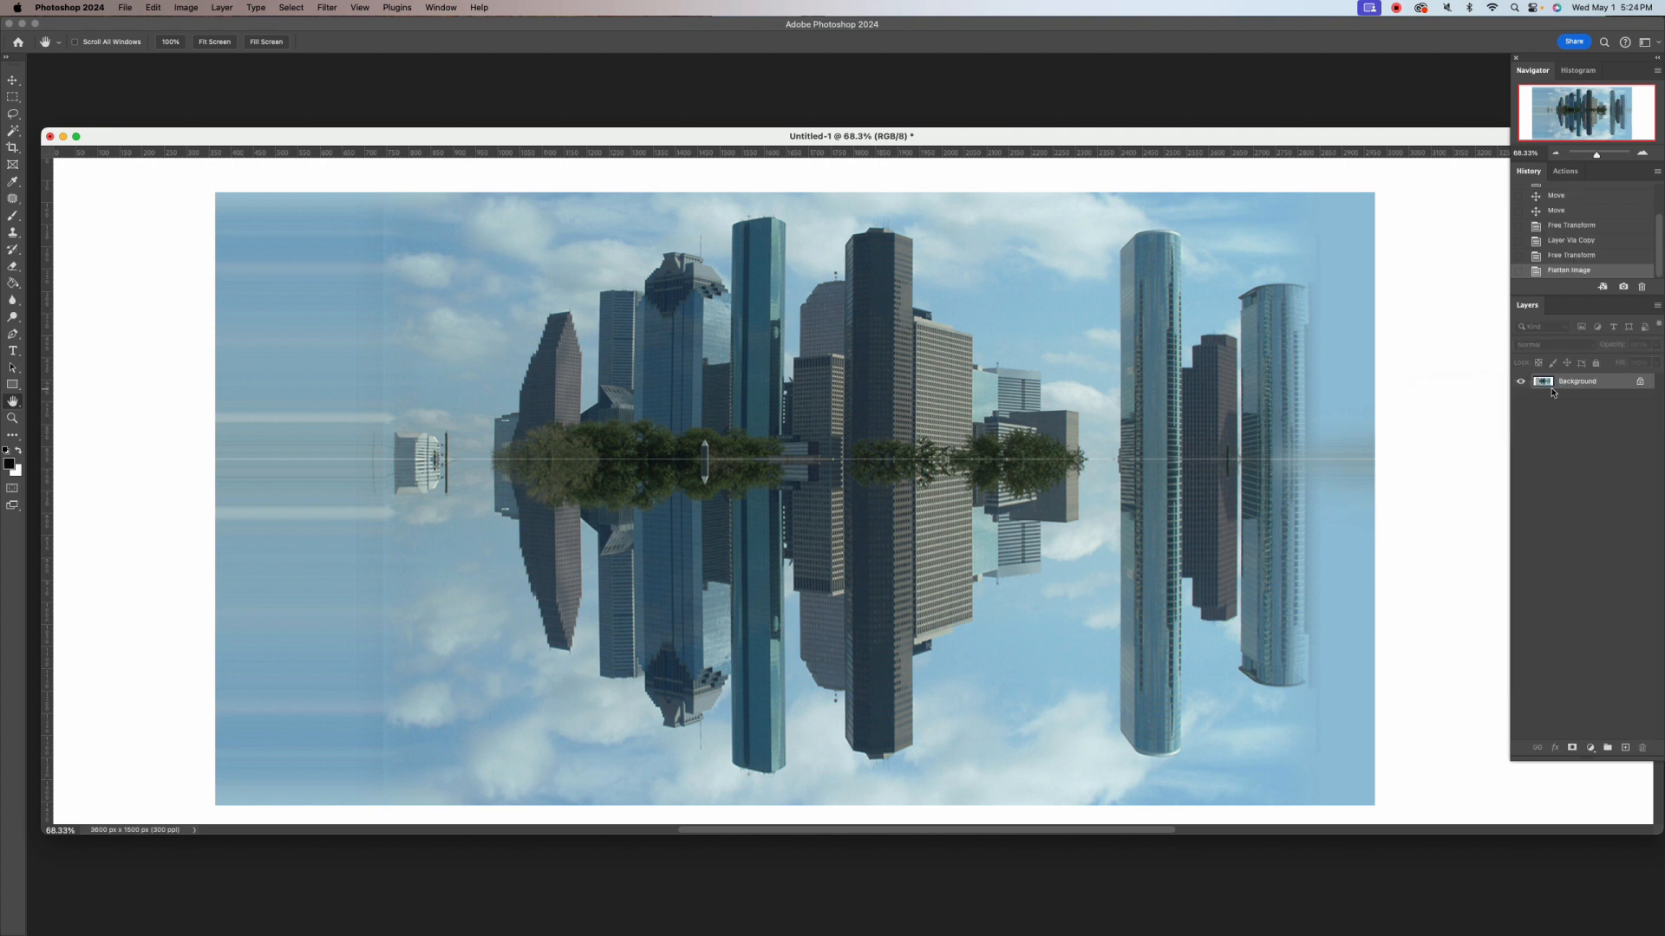
click(1556, 257)
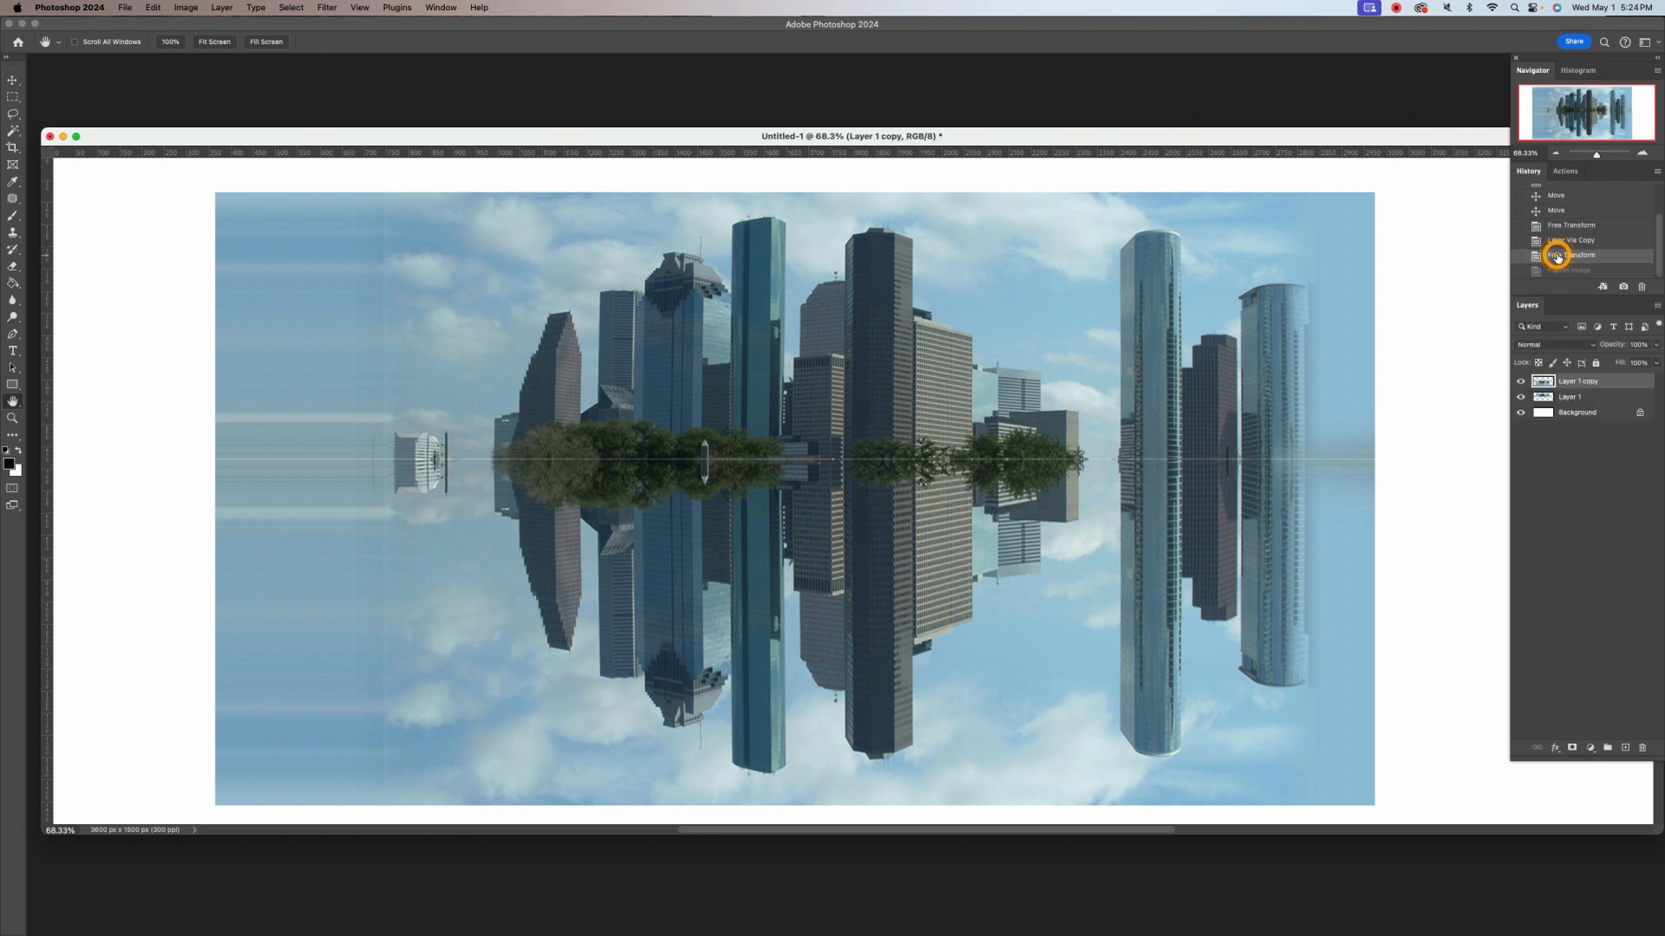
Merge the original and mirrored skyline layers into one layer separate from the Background, and toggle its visibility to check it
shift+click(1568, 398)
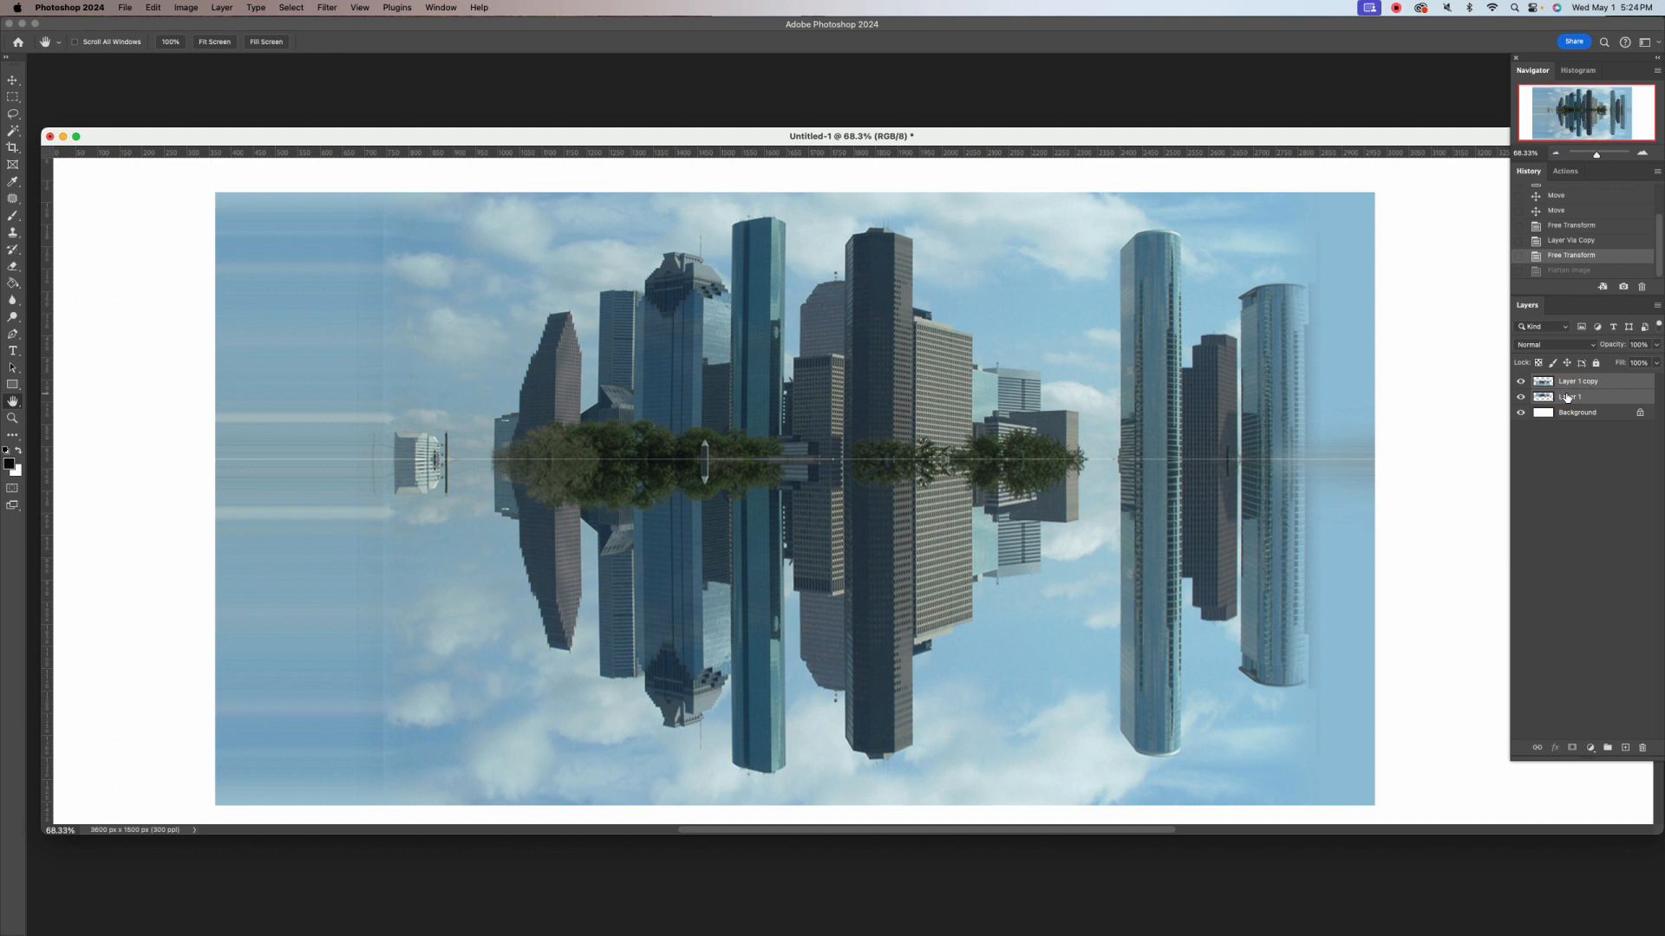
right_click(1567, 398)
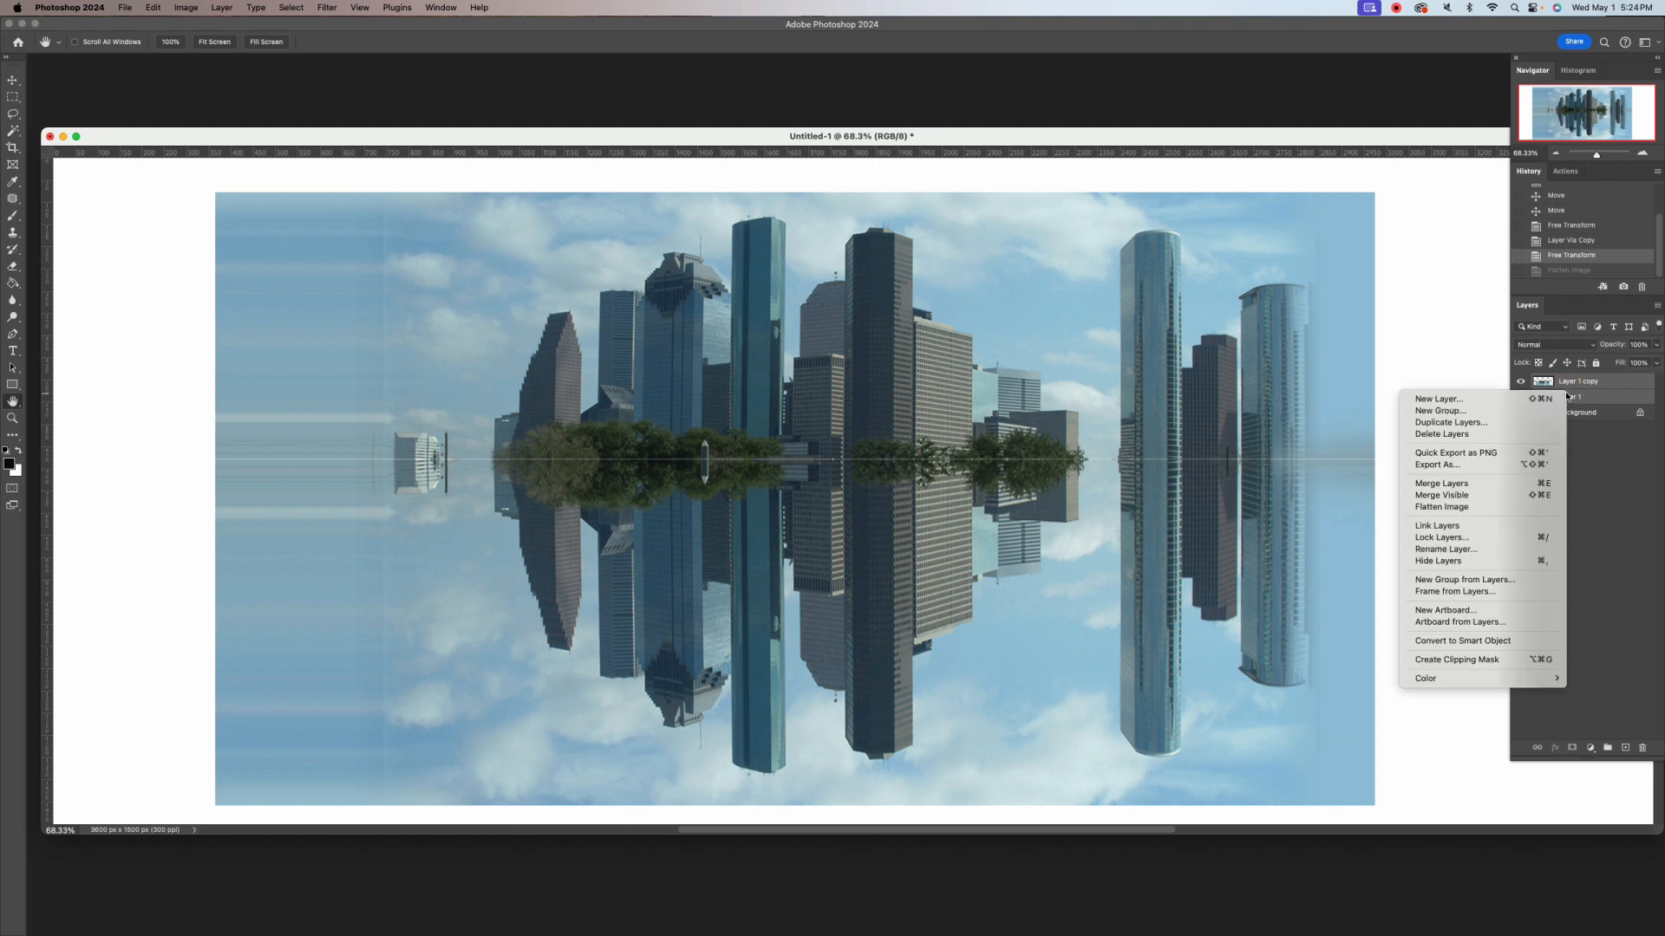
click(1477, 485)
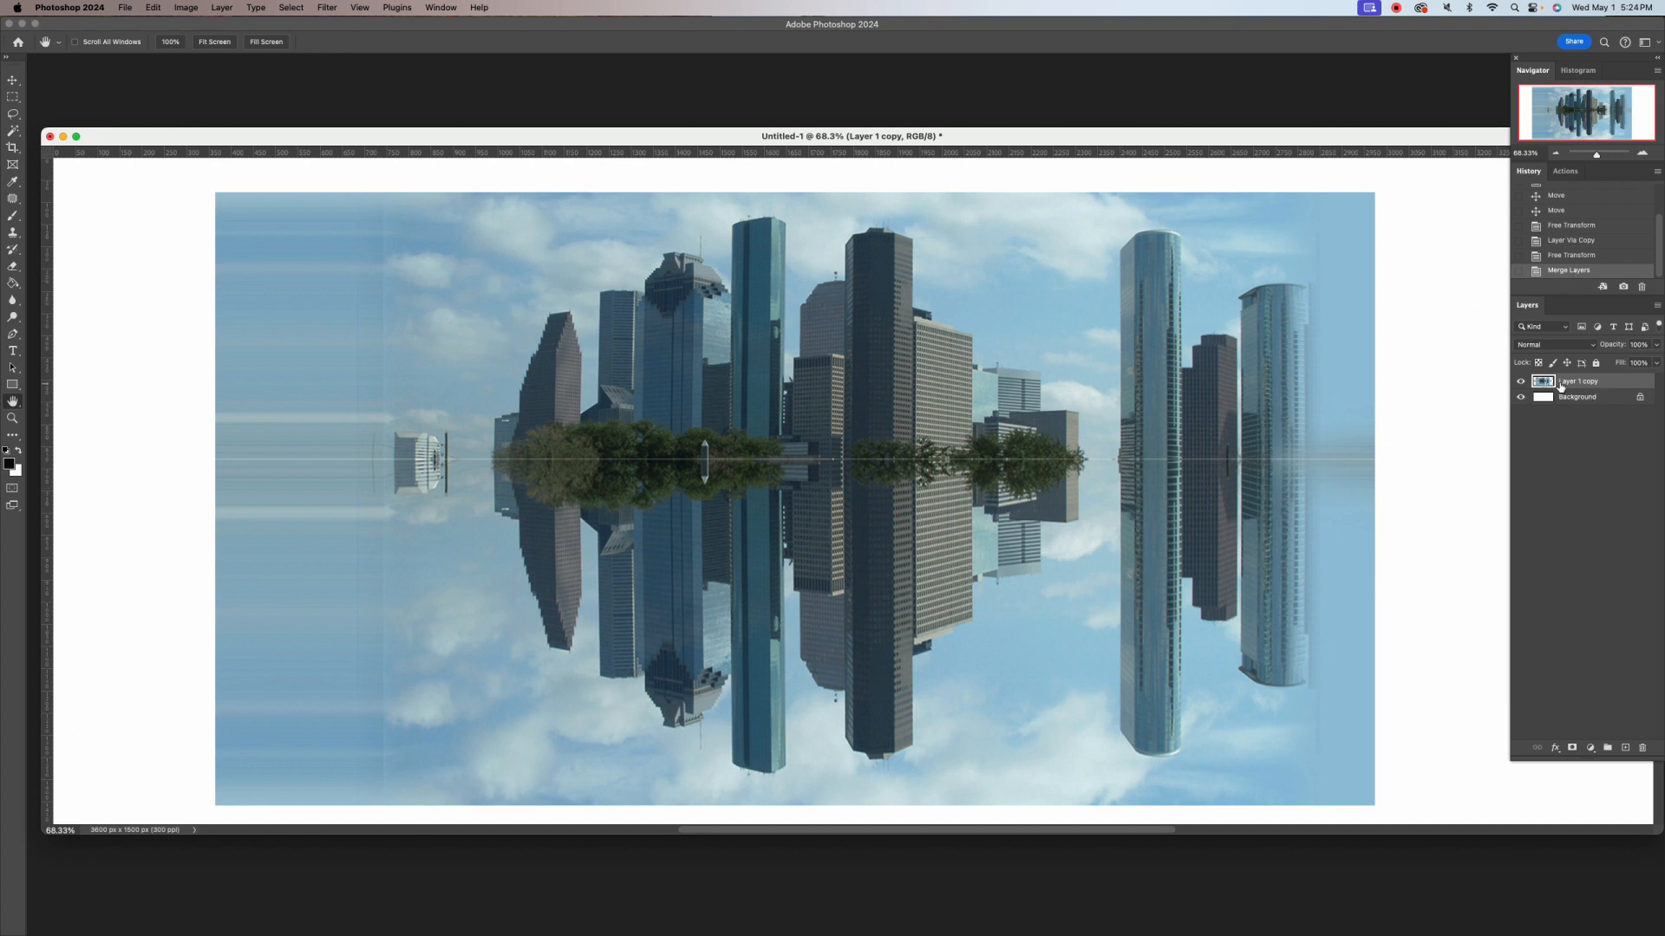
click(1520, 383)
click(1520, 382)
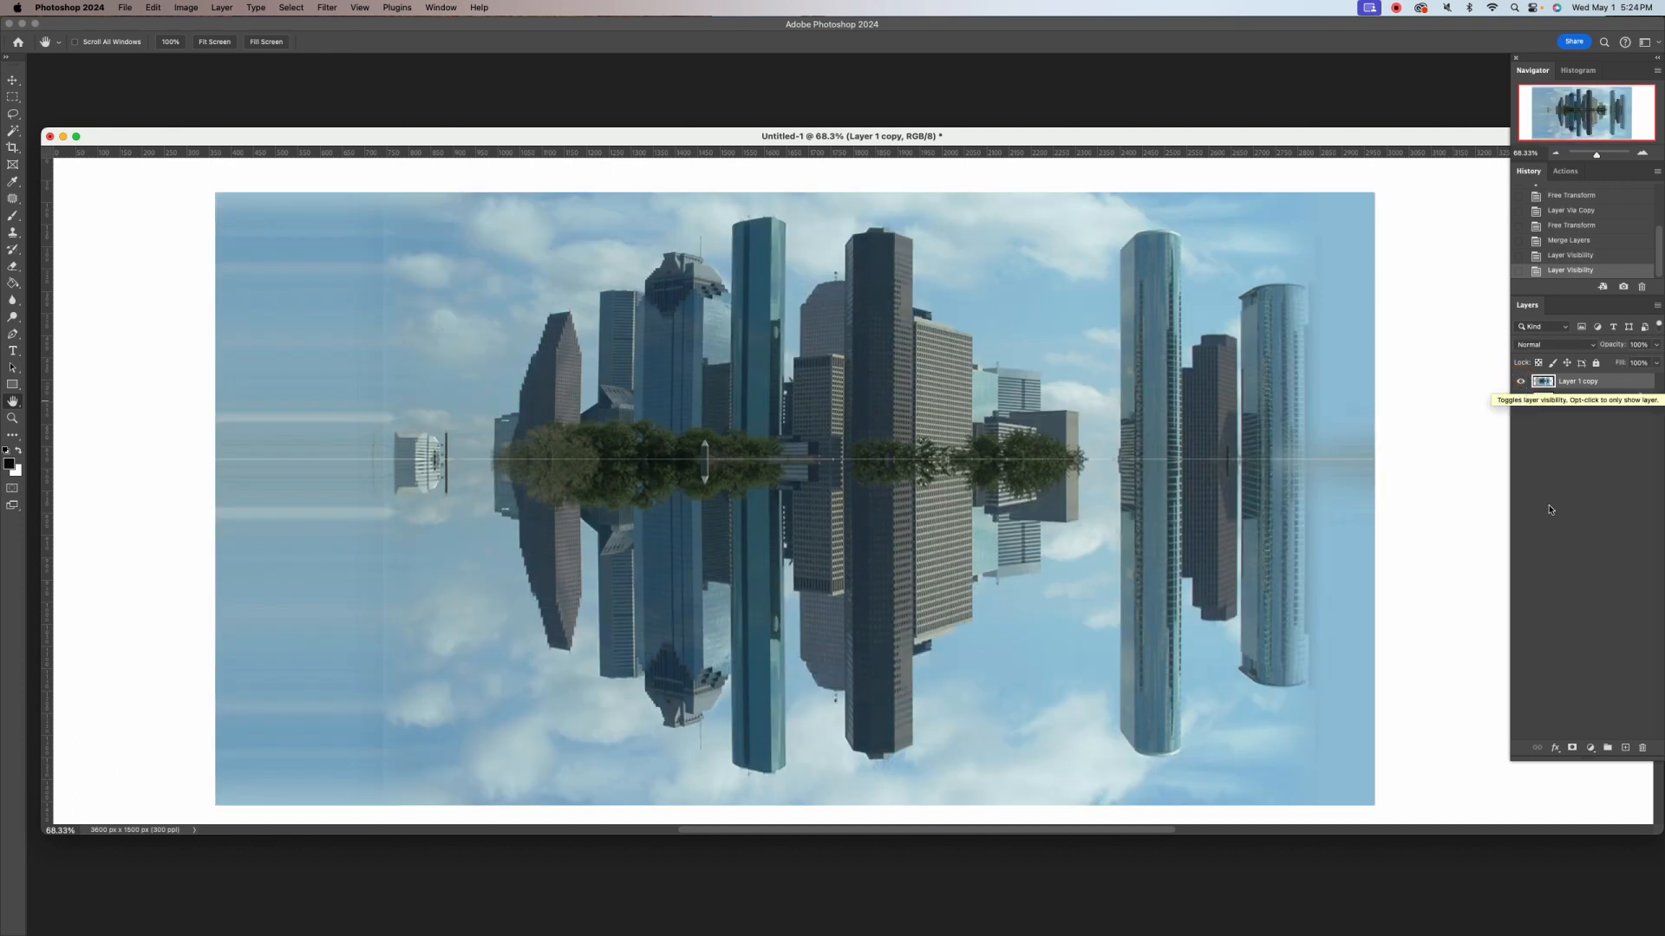
Add a Stroke effect to the merged skyline layer with its position set to Inside
click(1557, 751)
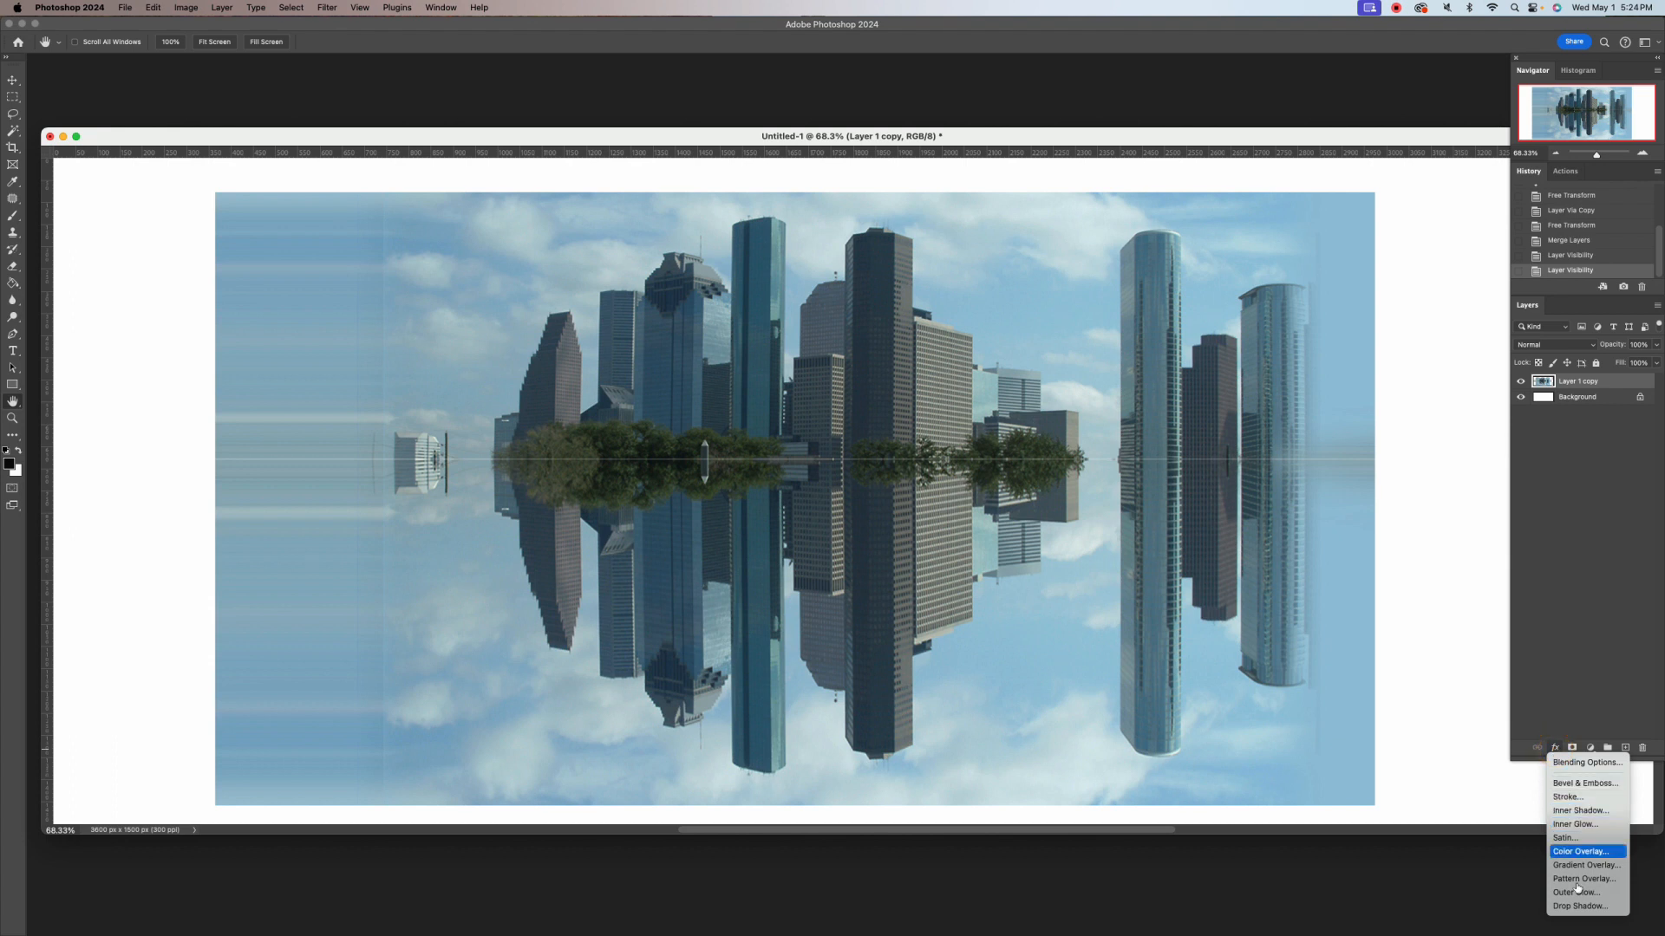
click(1565, 798)
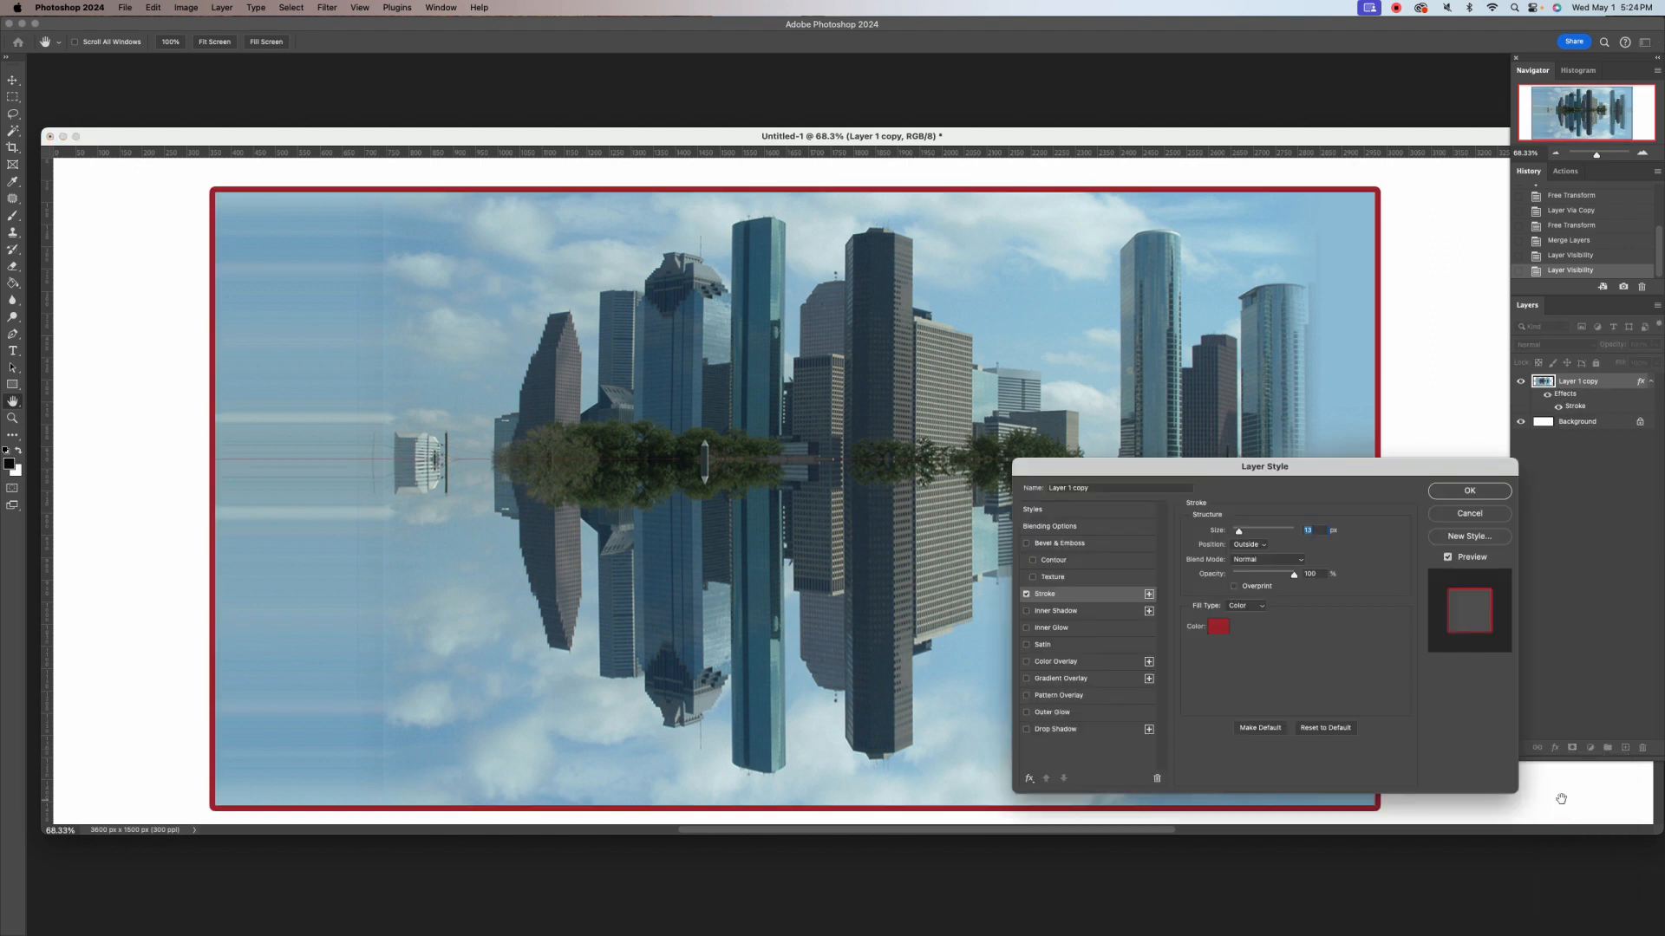
click(1264, 551)
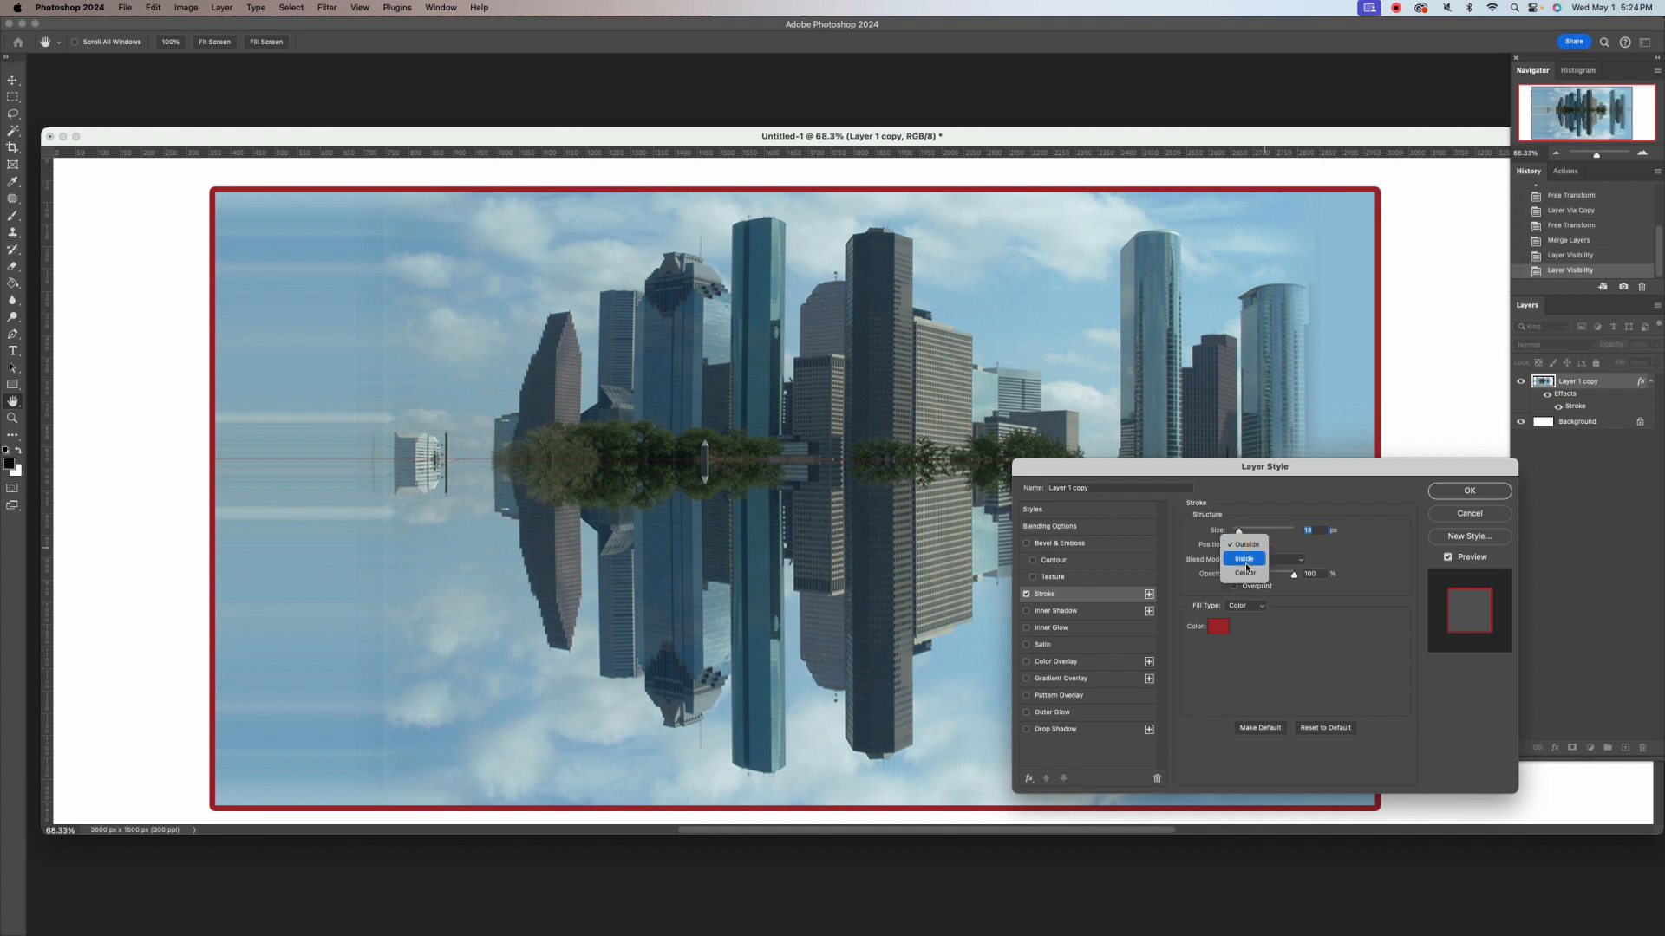
click(1249, 562)
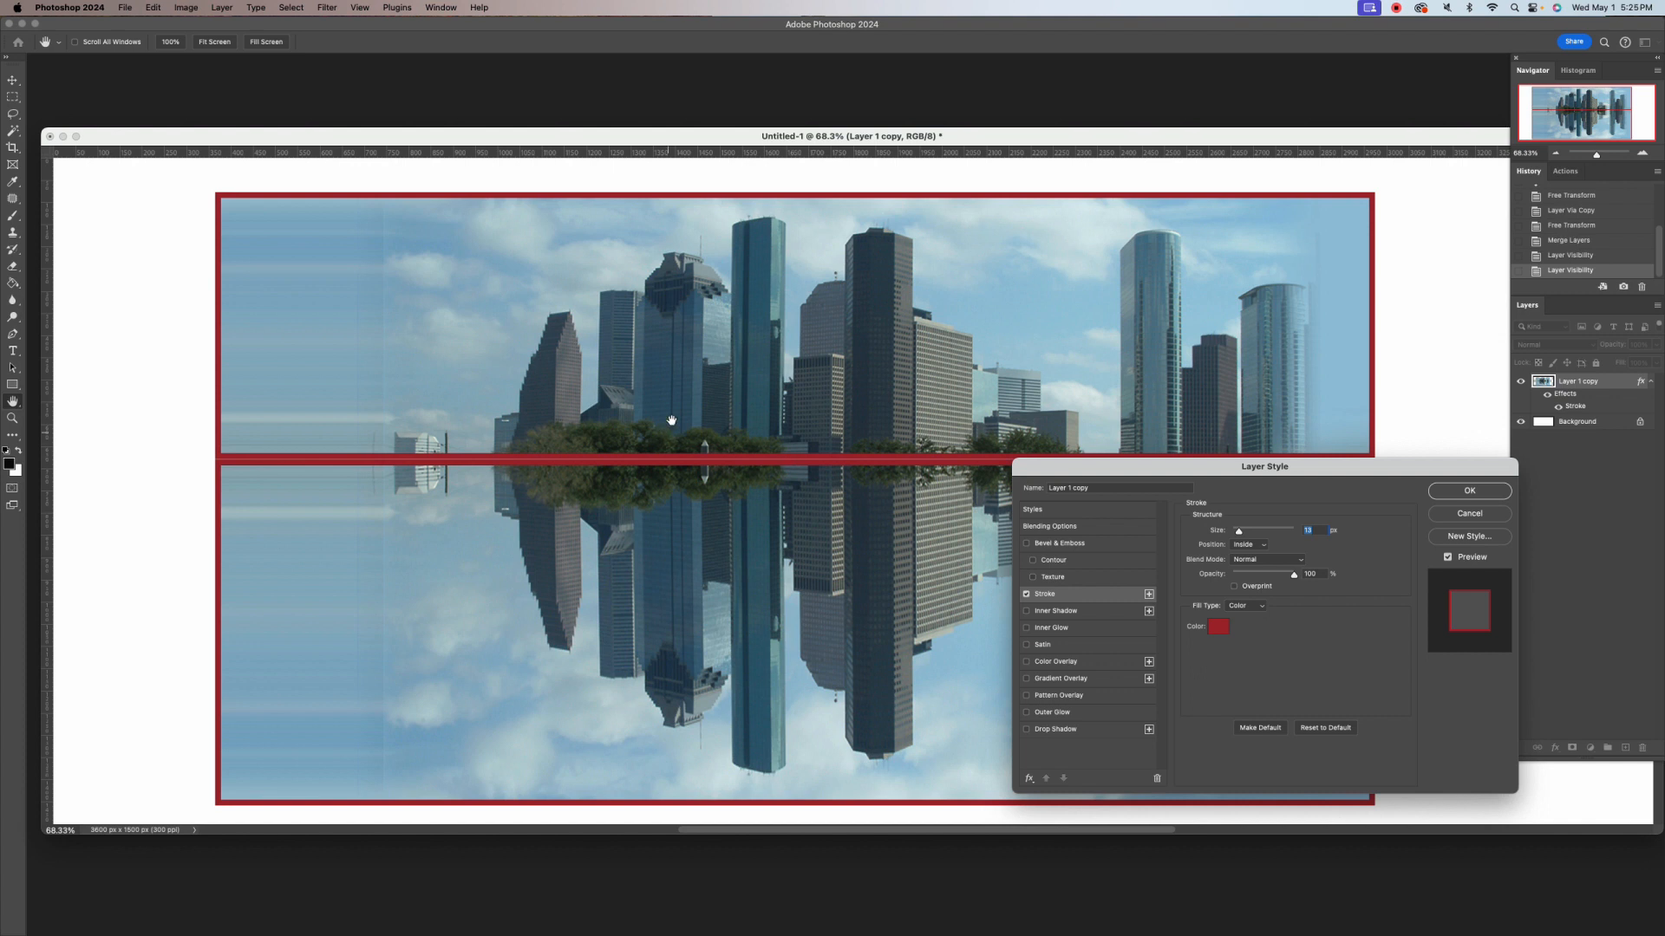
Set the stroke colour to a muted blue #7fa9bb, starting from a sky colour sampled in the image, and increase the stroke size slightly
click(1220, 630)
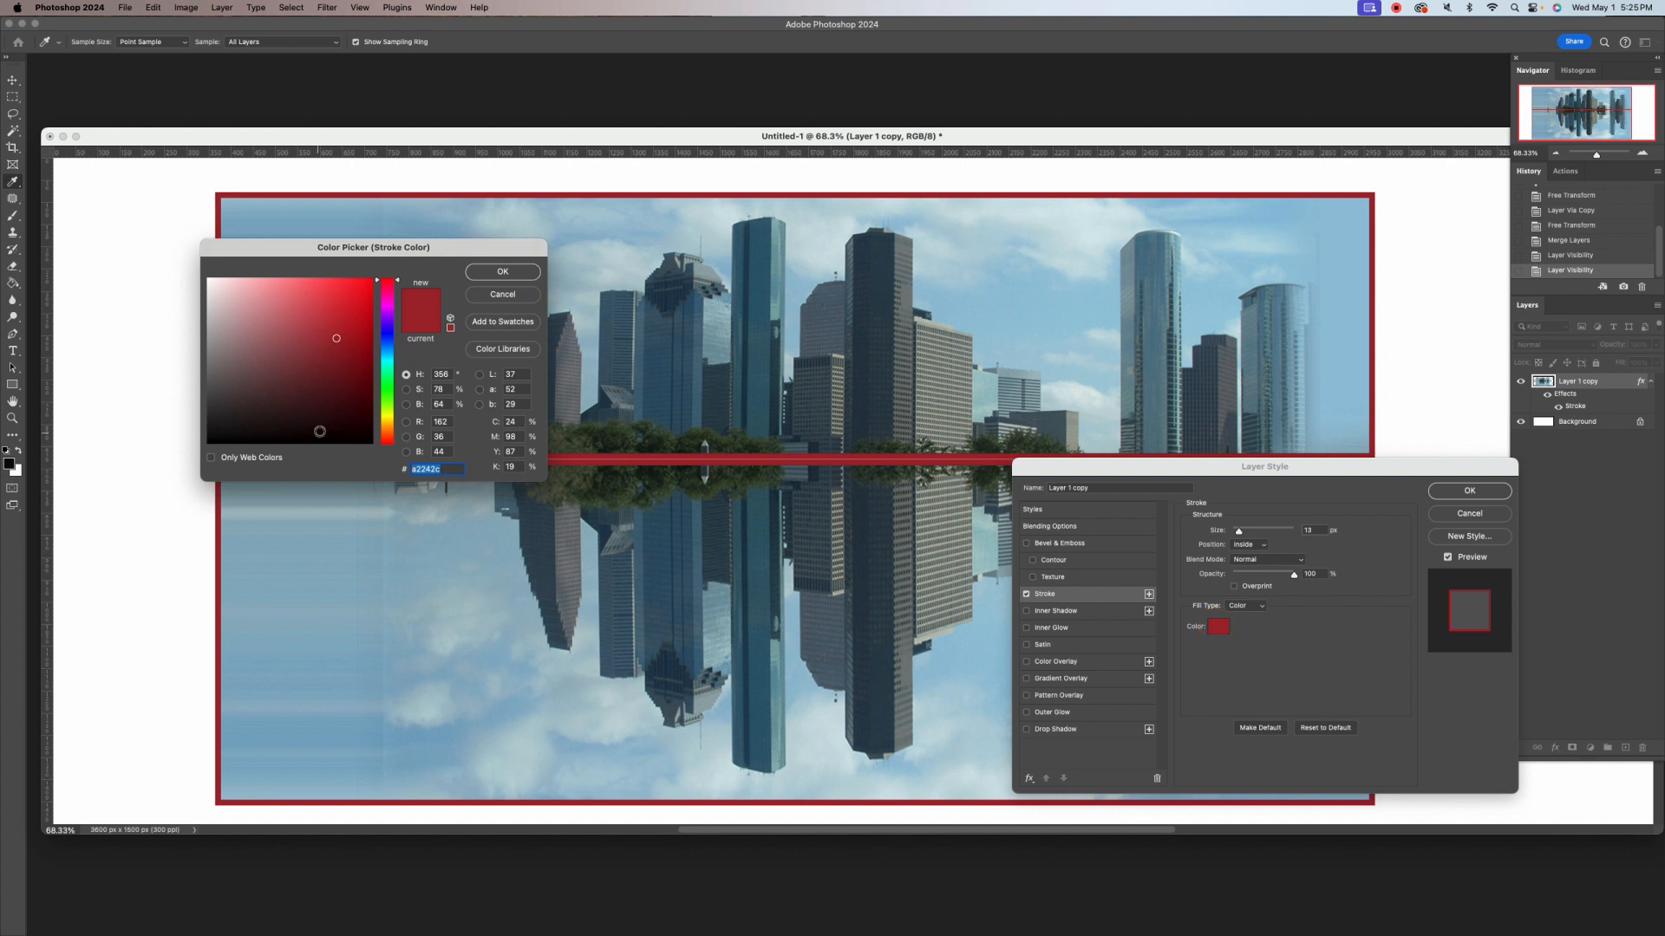
click(339, 575)
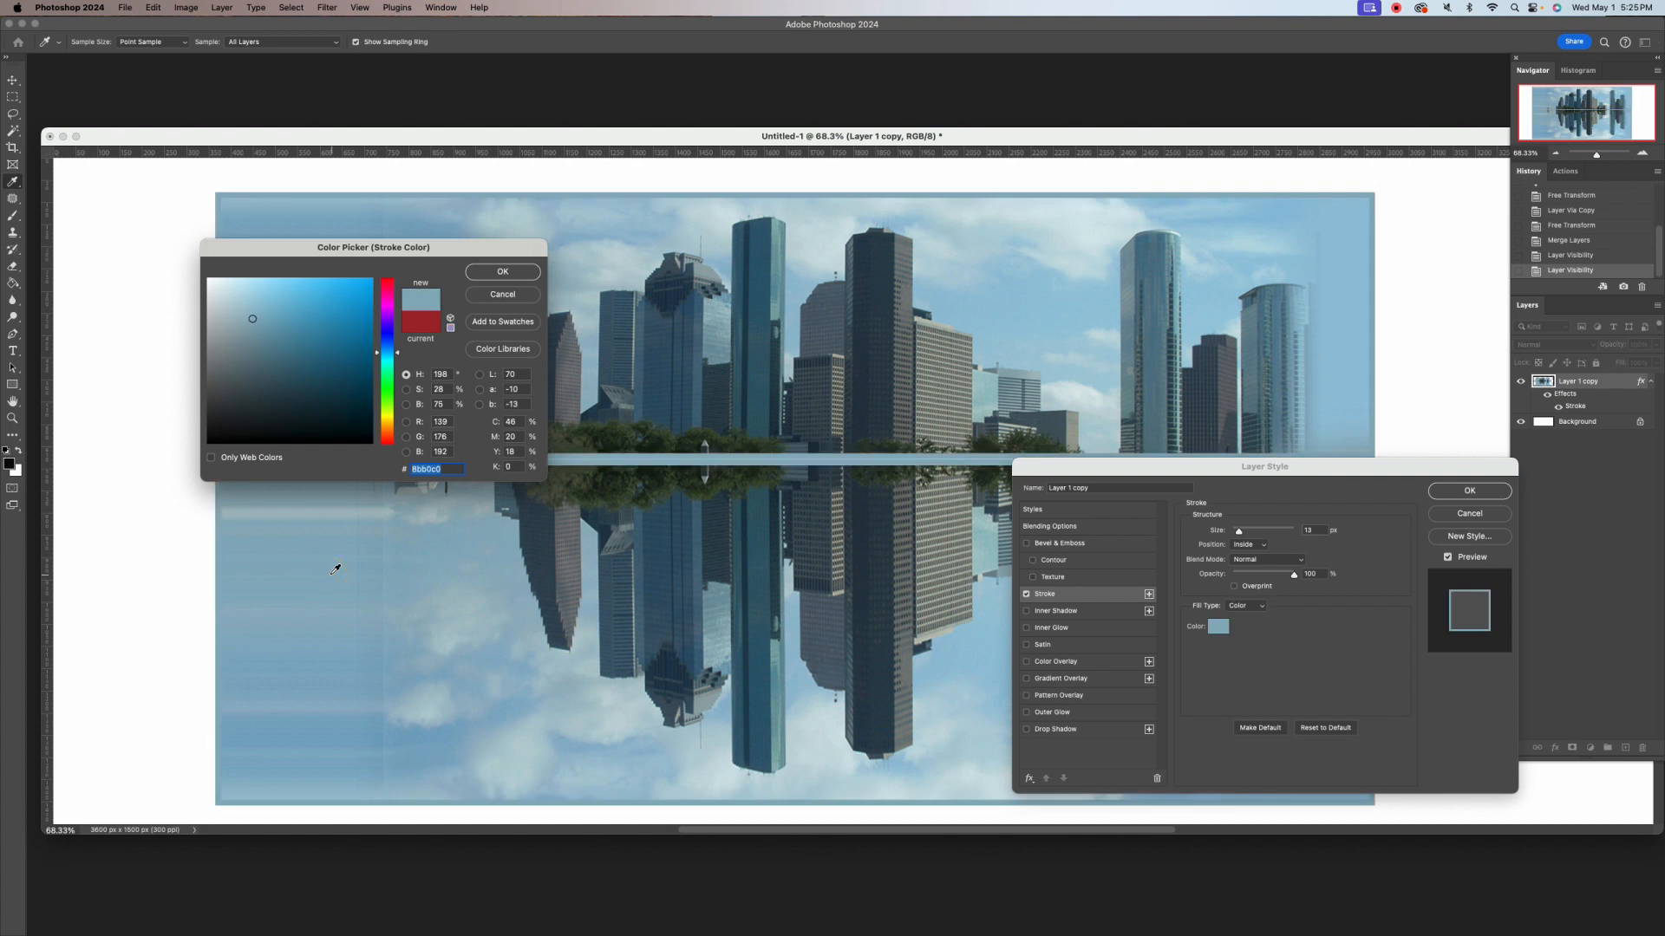
click(310, 319)
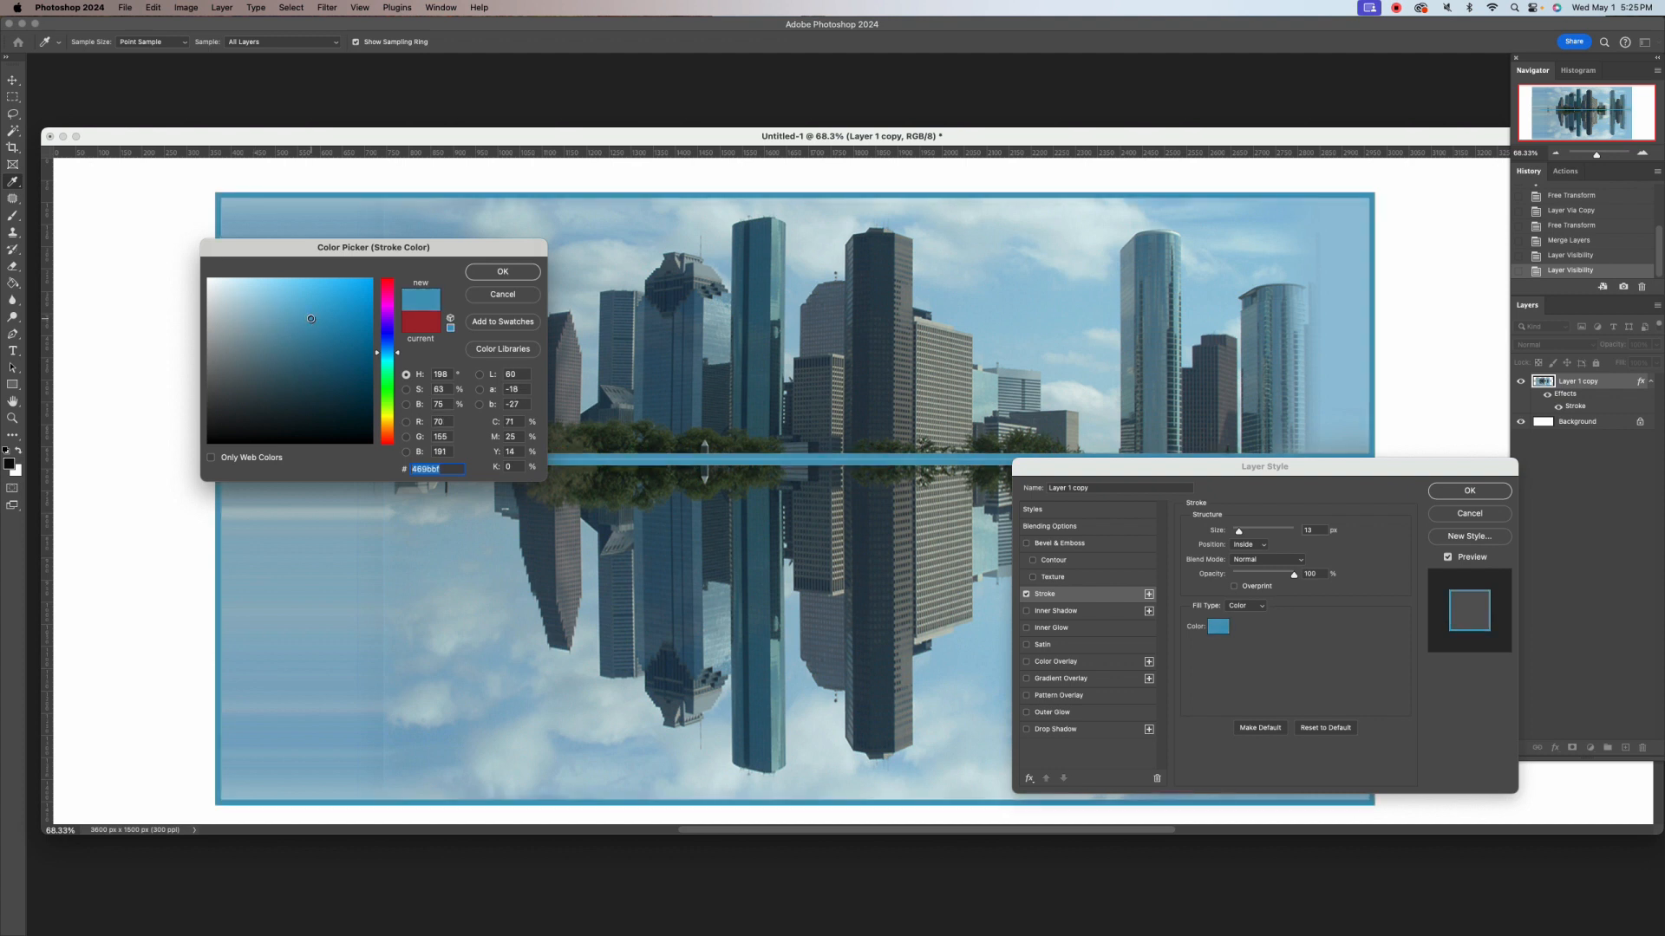
click(260, 321)
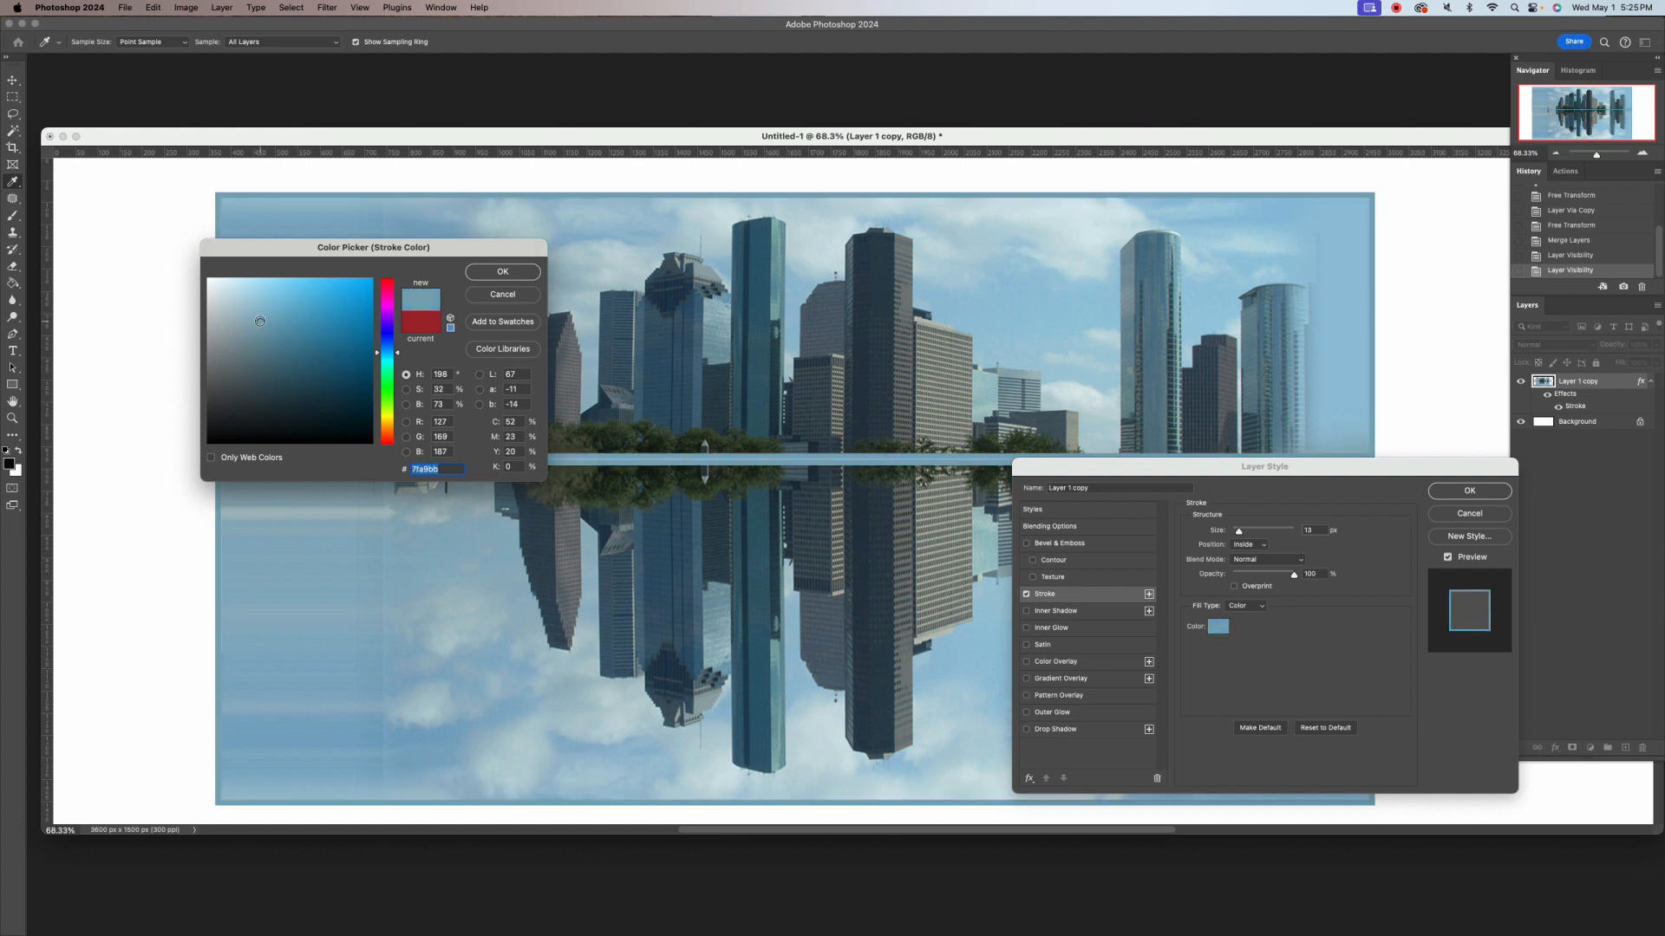
click(496, 272)
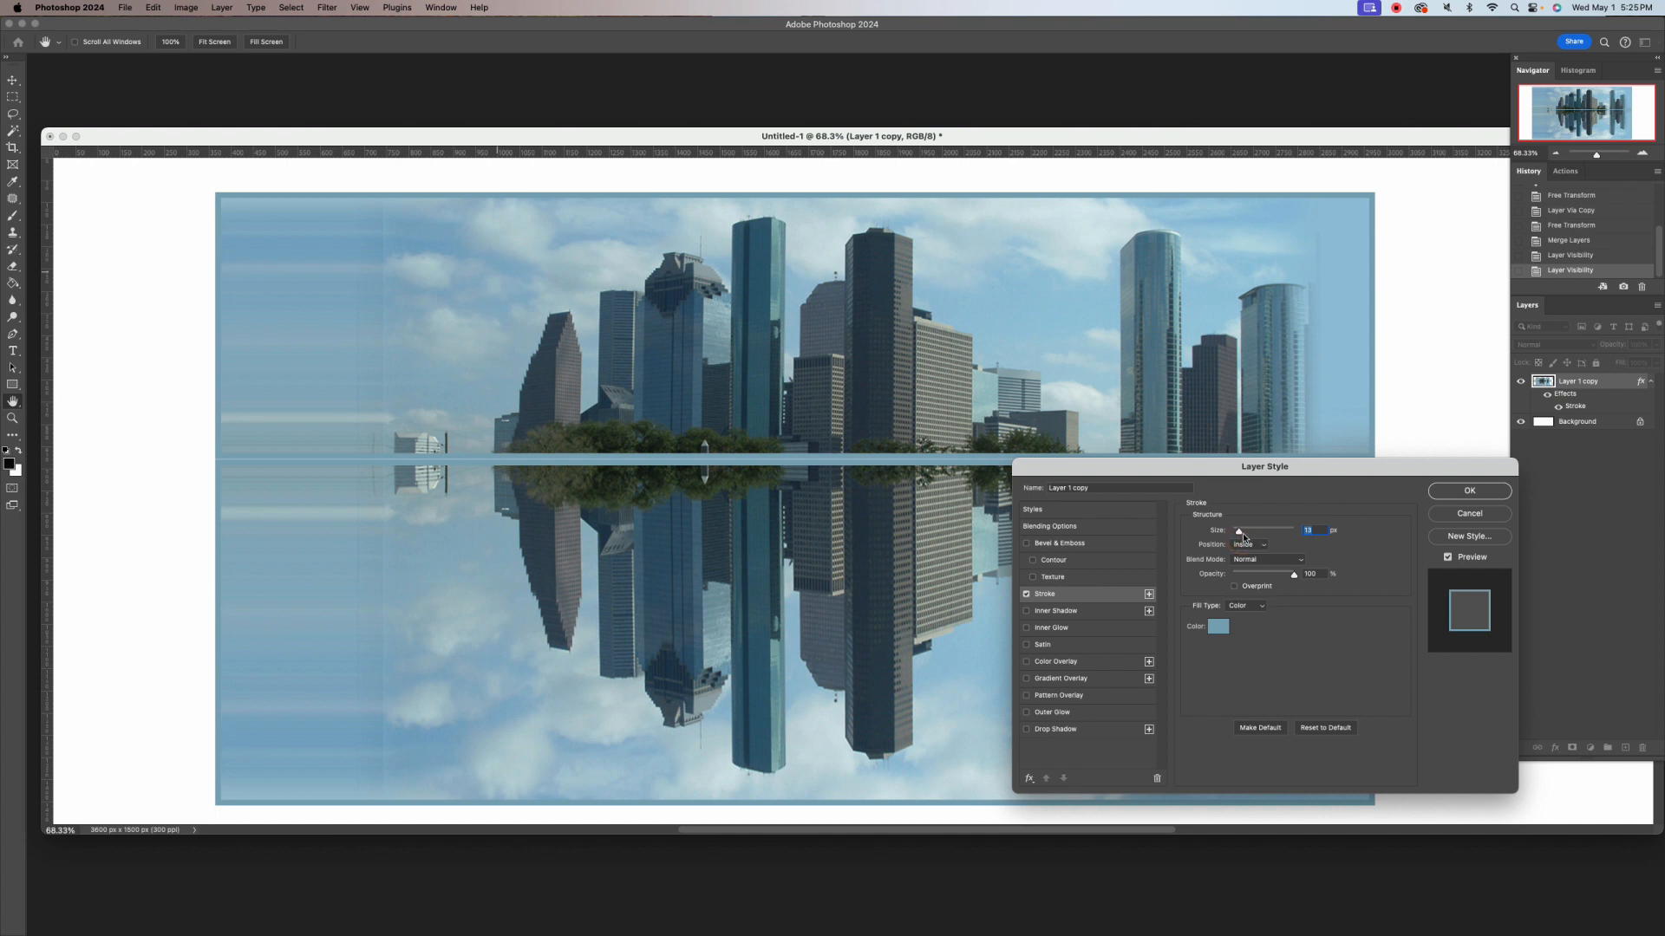
mouse_move(1240, 535)
mouse_down()
mouse_move(1259, 538)
mouse_move(1240, 537)
mouse_up()
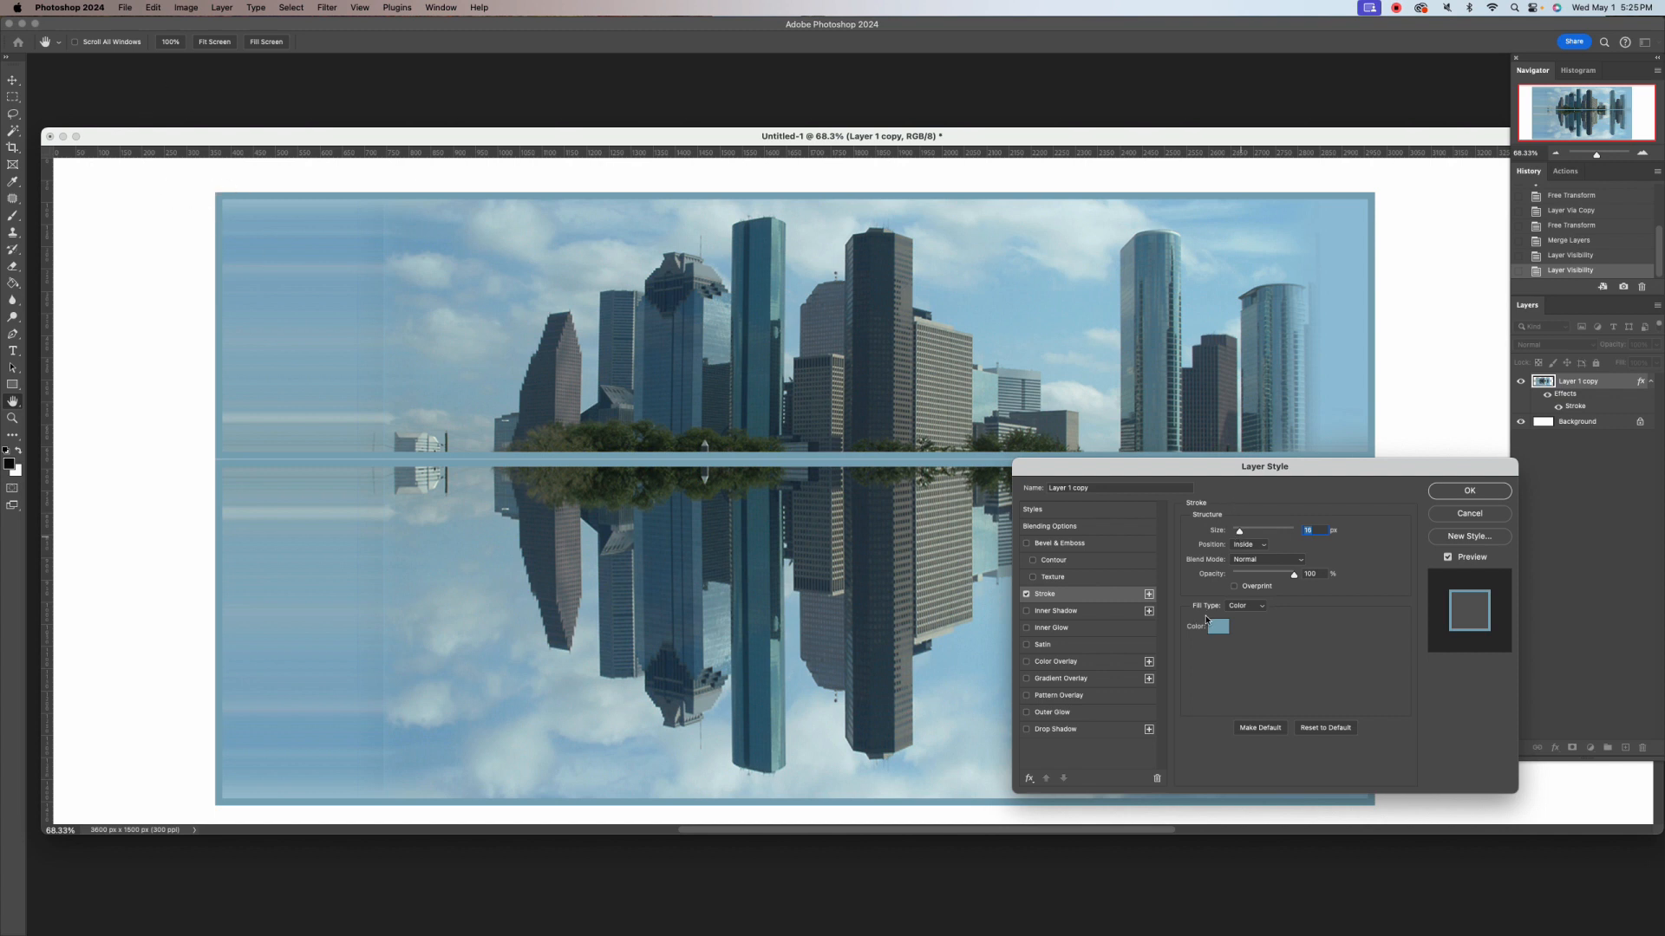
click(1218, 626)
click(386, 440)
drag(363, 398, 357, 334)
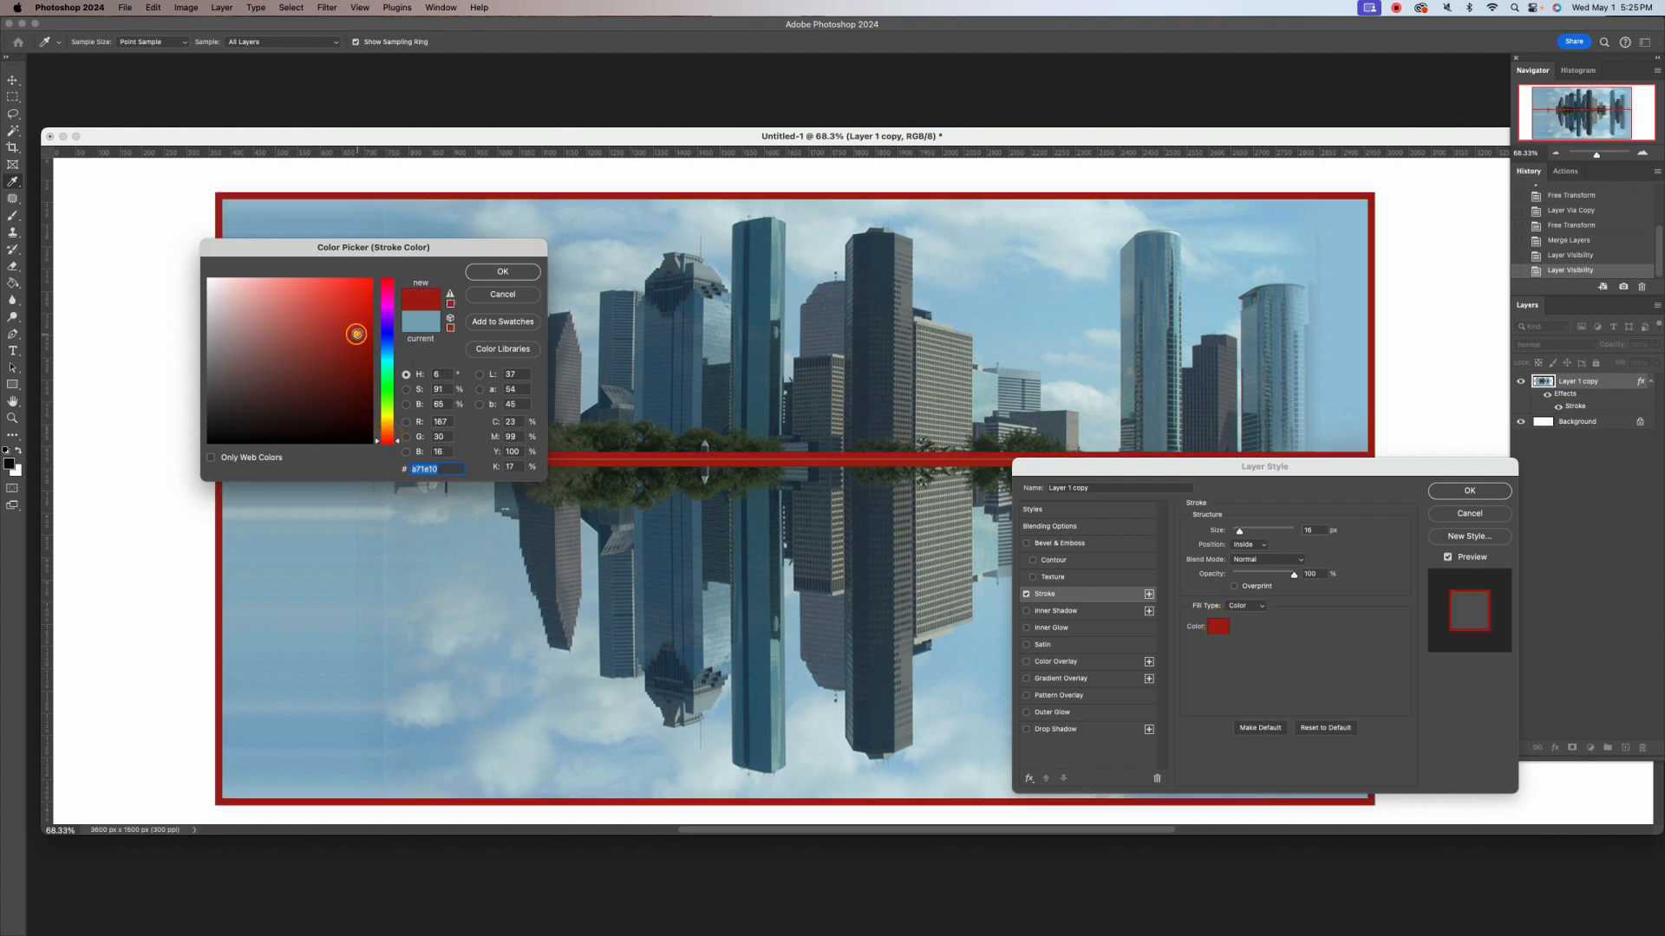
click(508, 296)
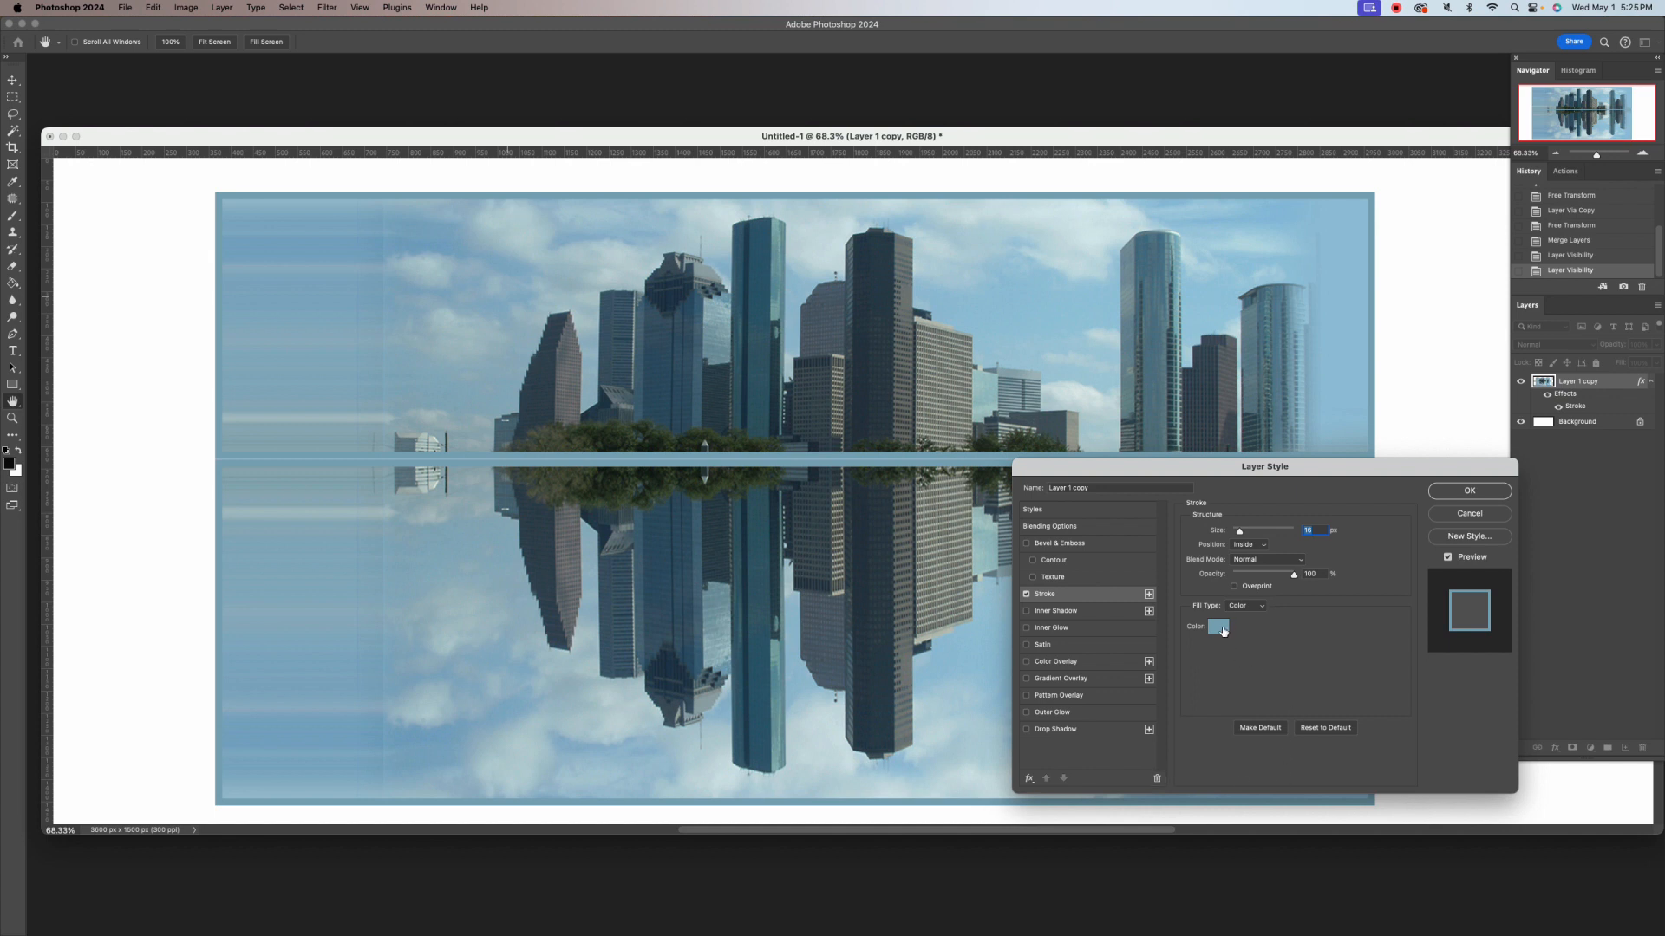
Change the skyline layer's stroke colour to a brighter, more saturated blue
click(1219, 626)
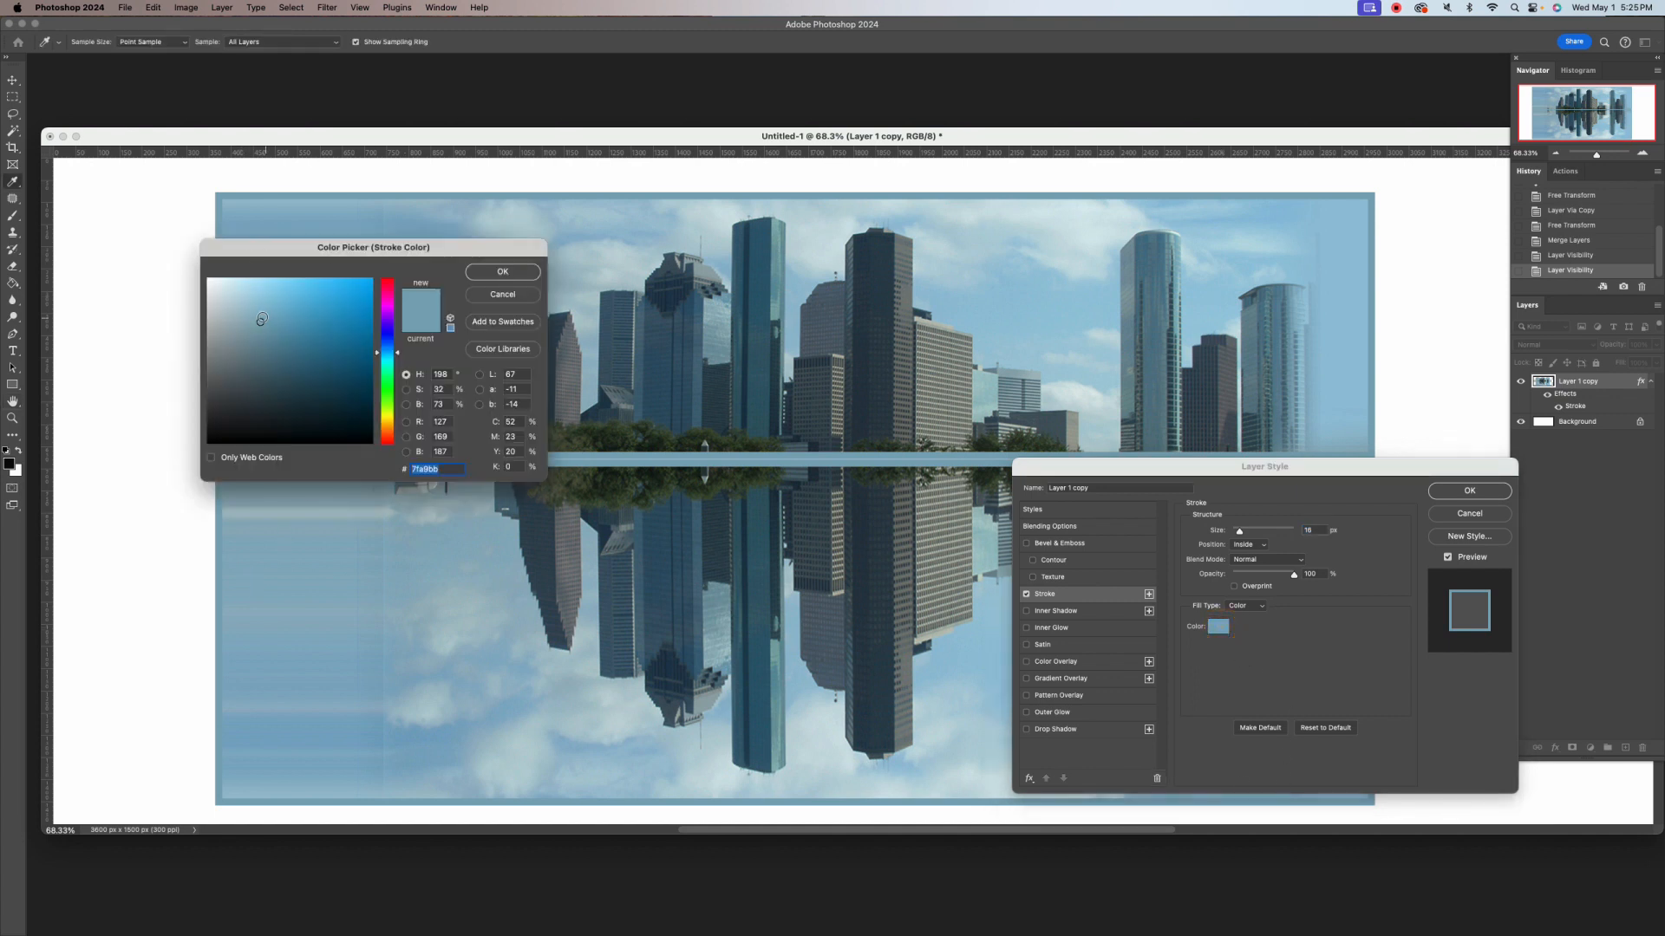
click(334, 315)
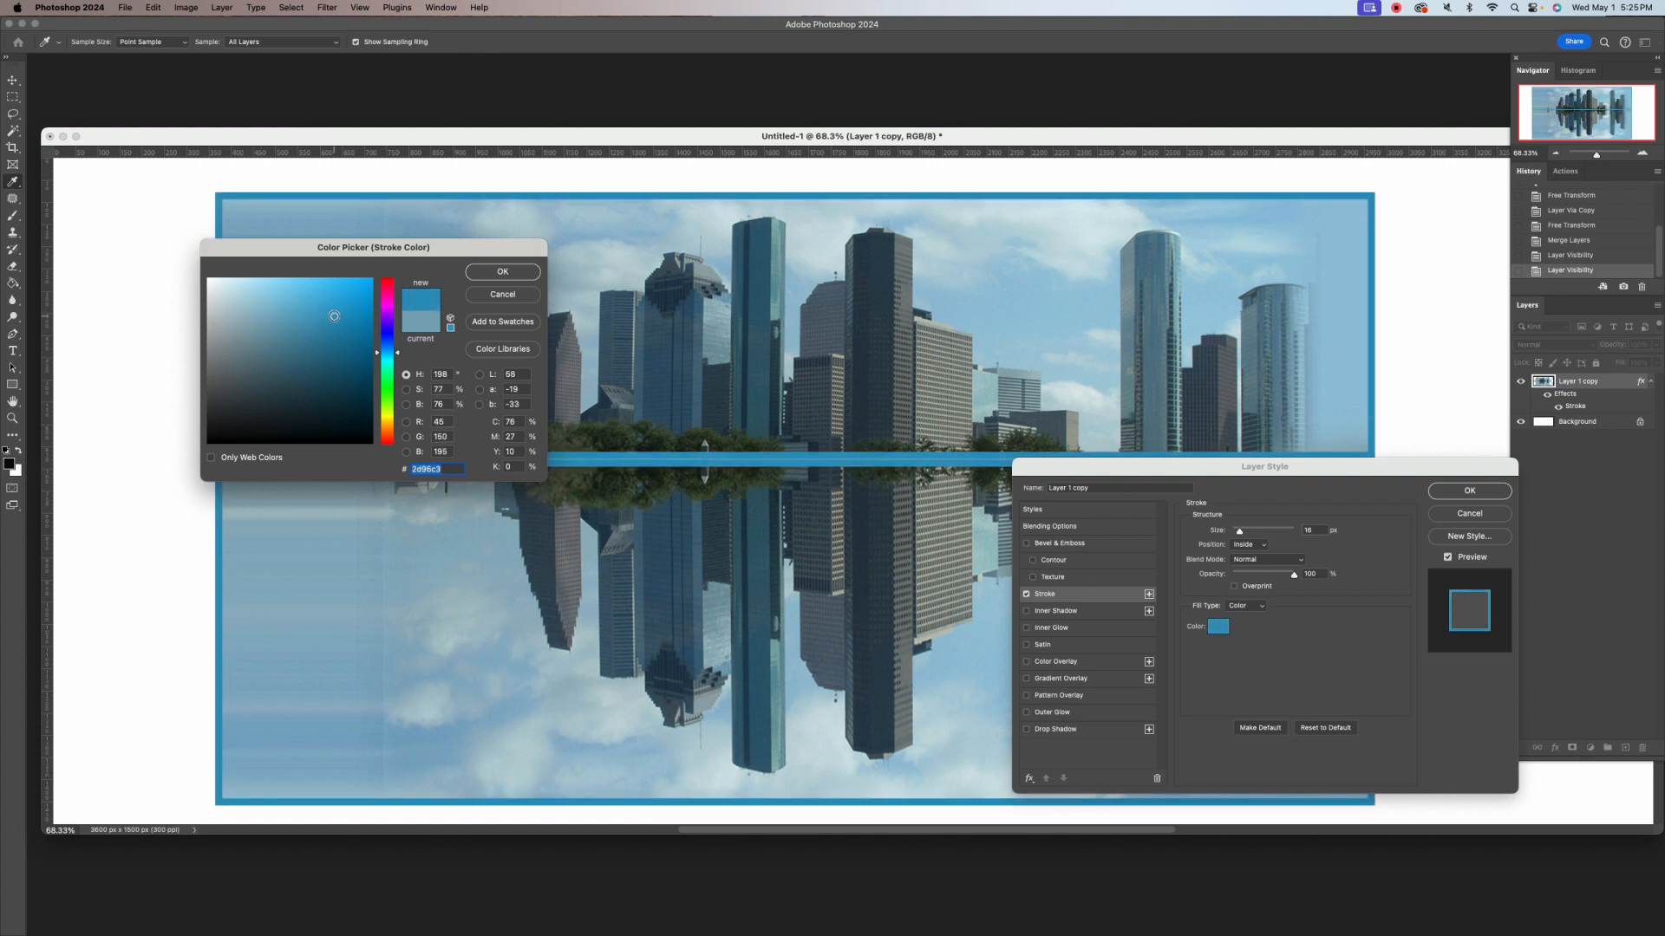
drag(332, 317, 346, 305)
click(510, 271)
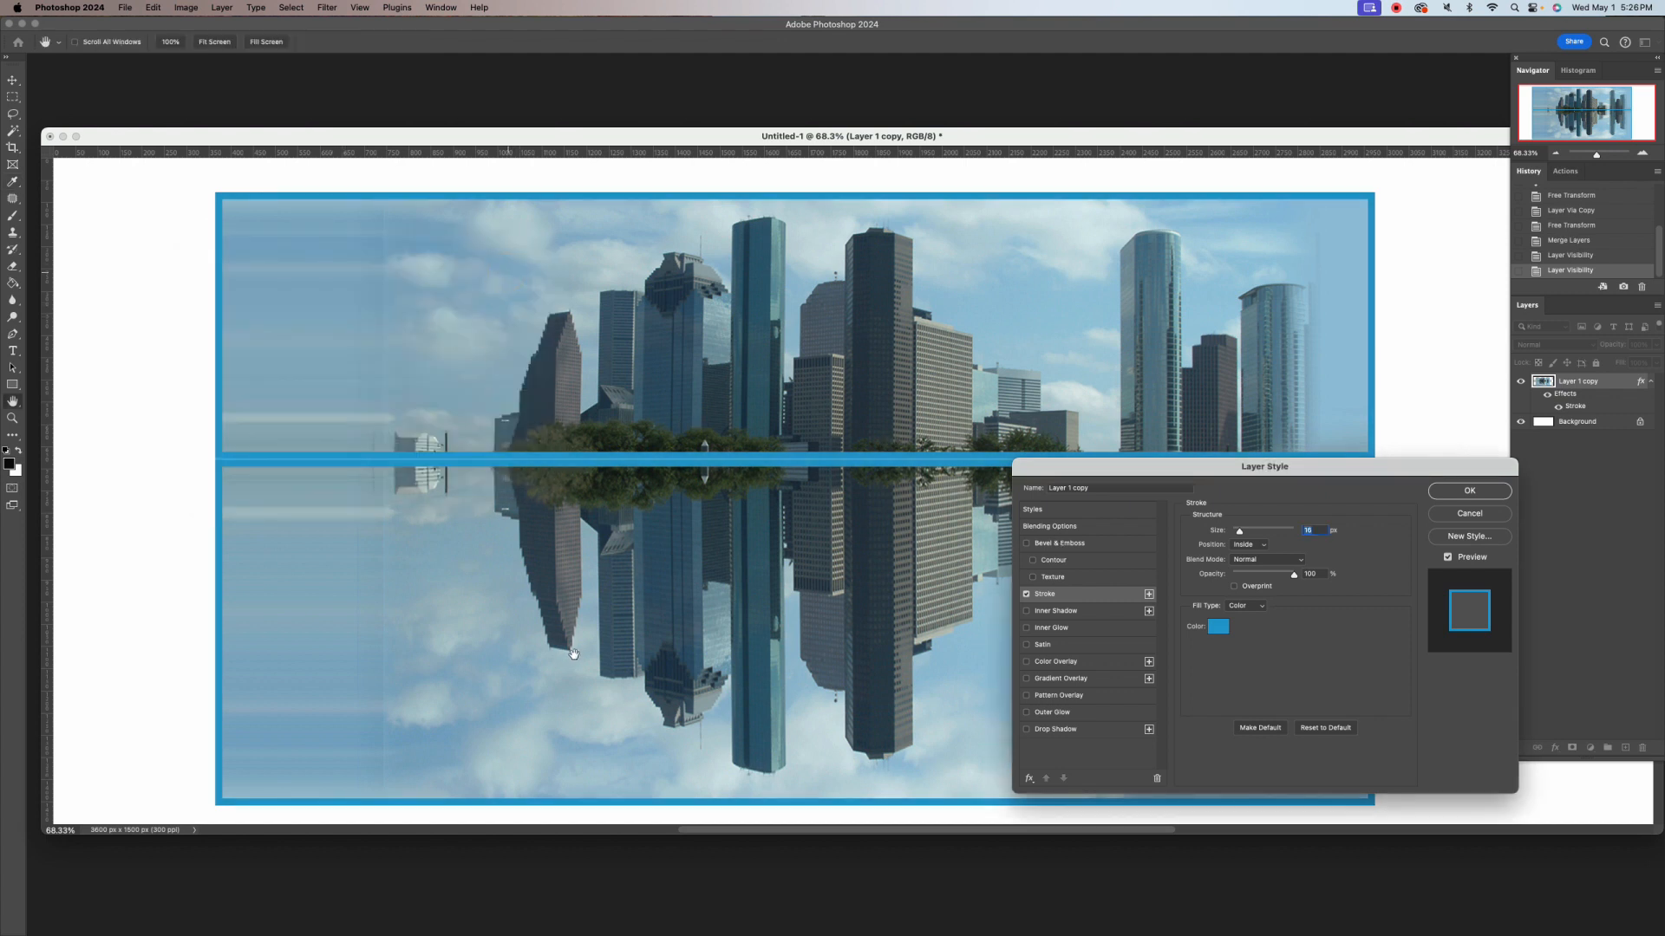
Set the stroke position to Outside and apply the layer style to the skyline layer
click(1261, 548)
click(1245, 531)
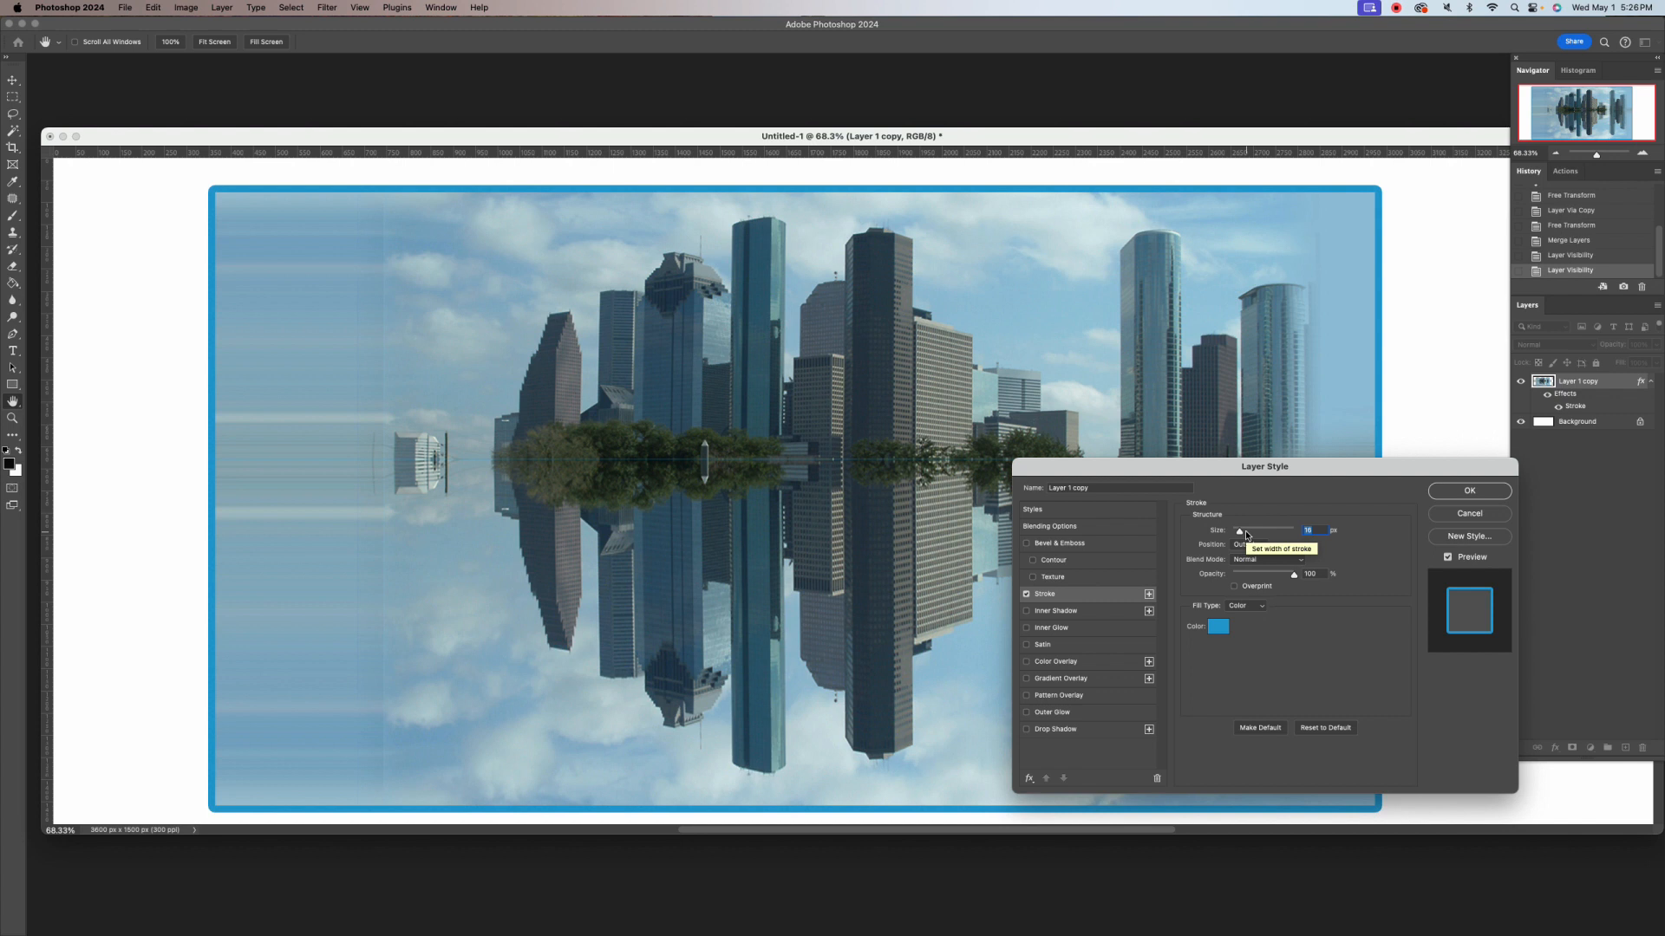
click(1474, 492)
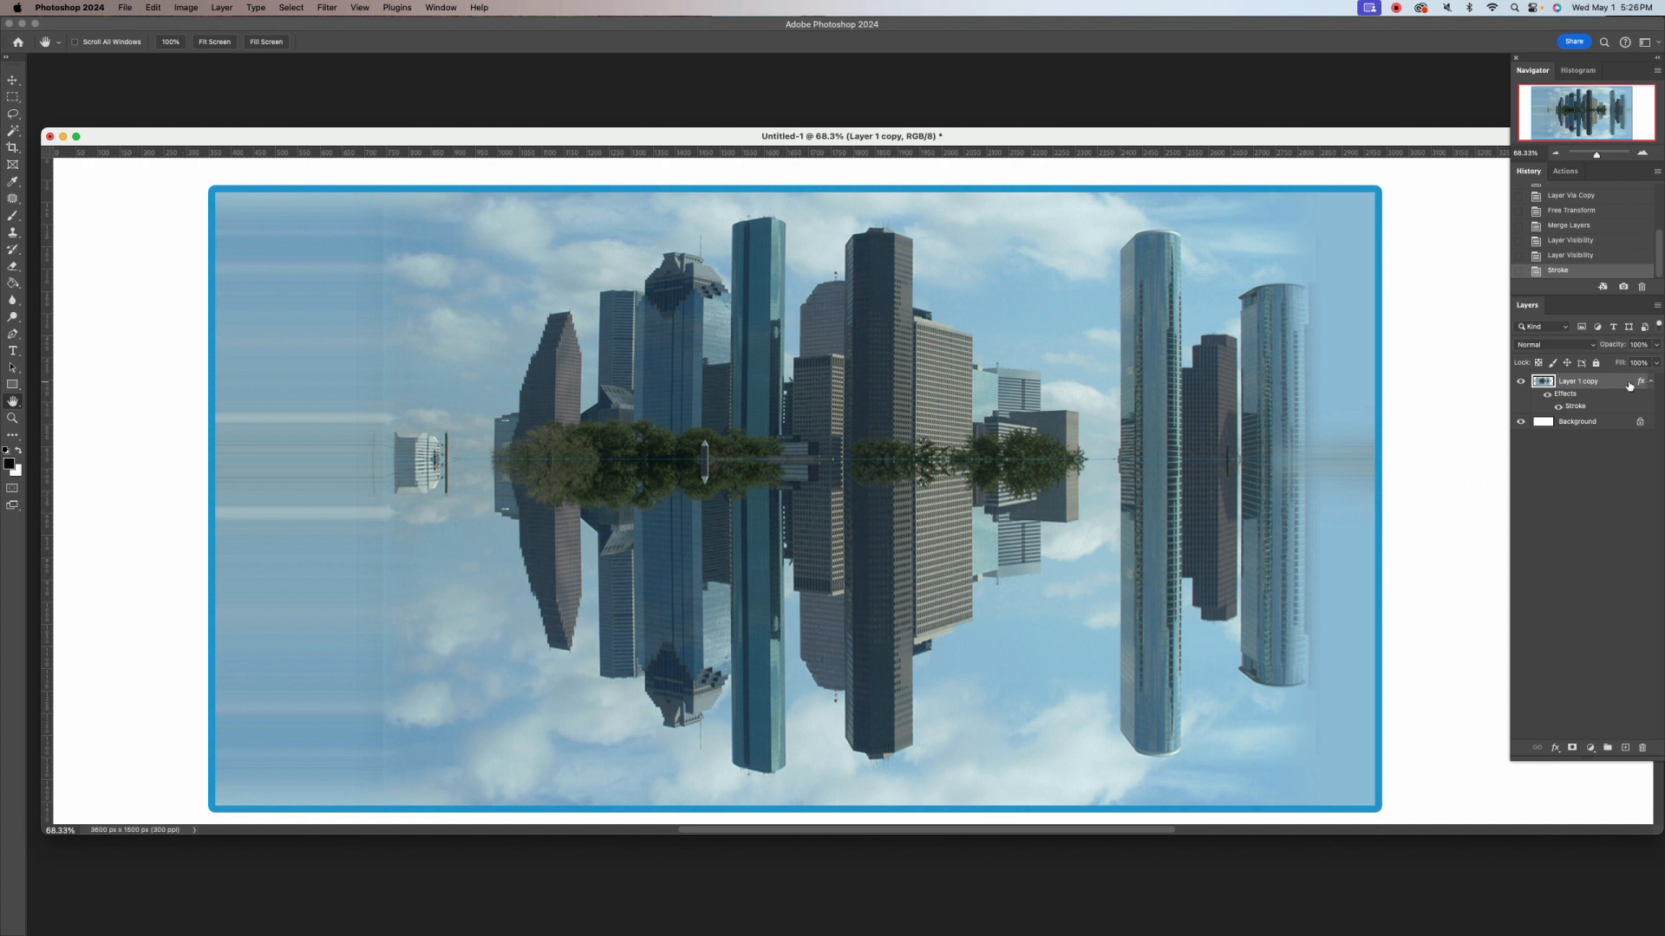
Select the Background layer and set the foreground colour to a light blue
click(1563, 423)
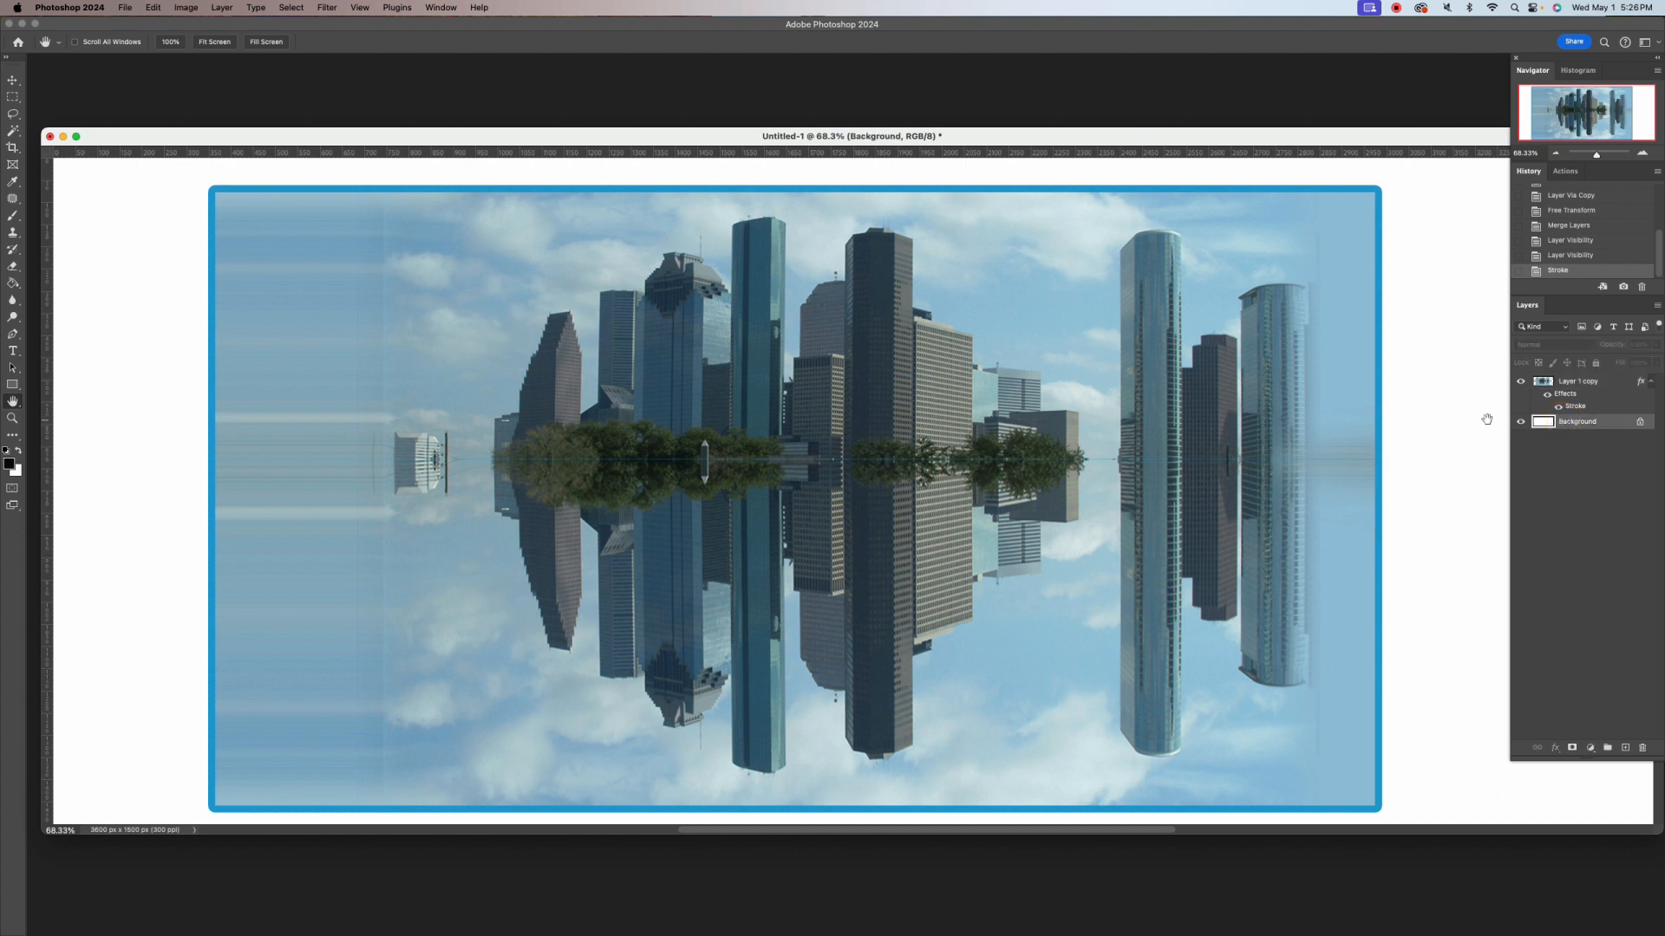
click(10, 465)
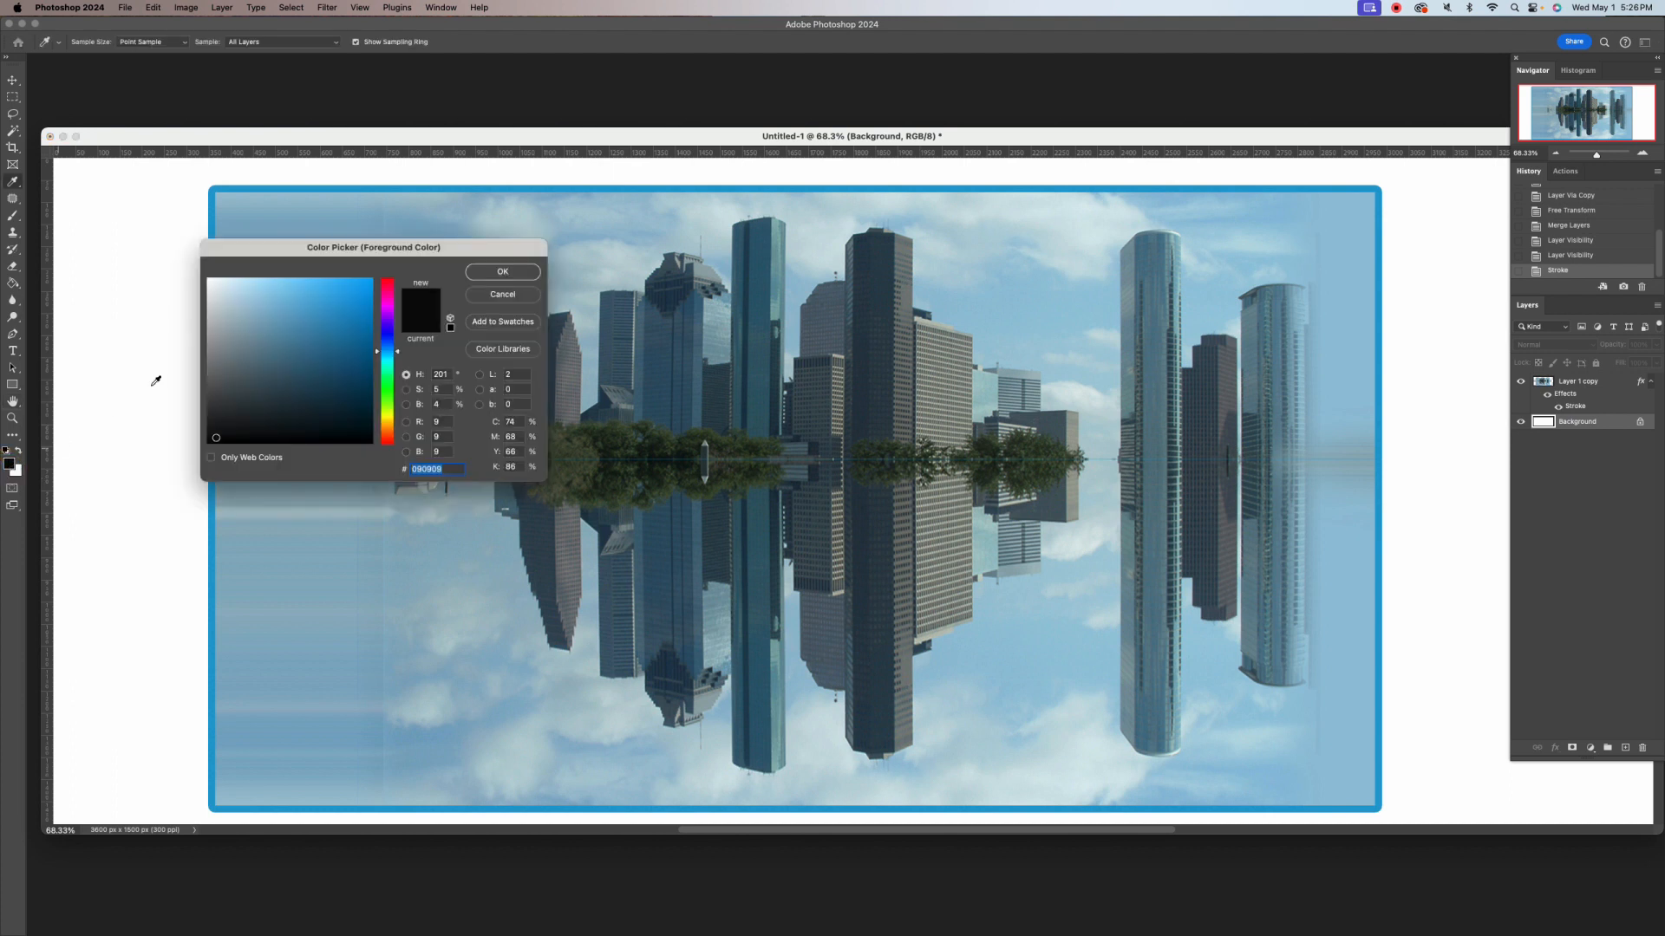
click(367, 286)
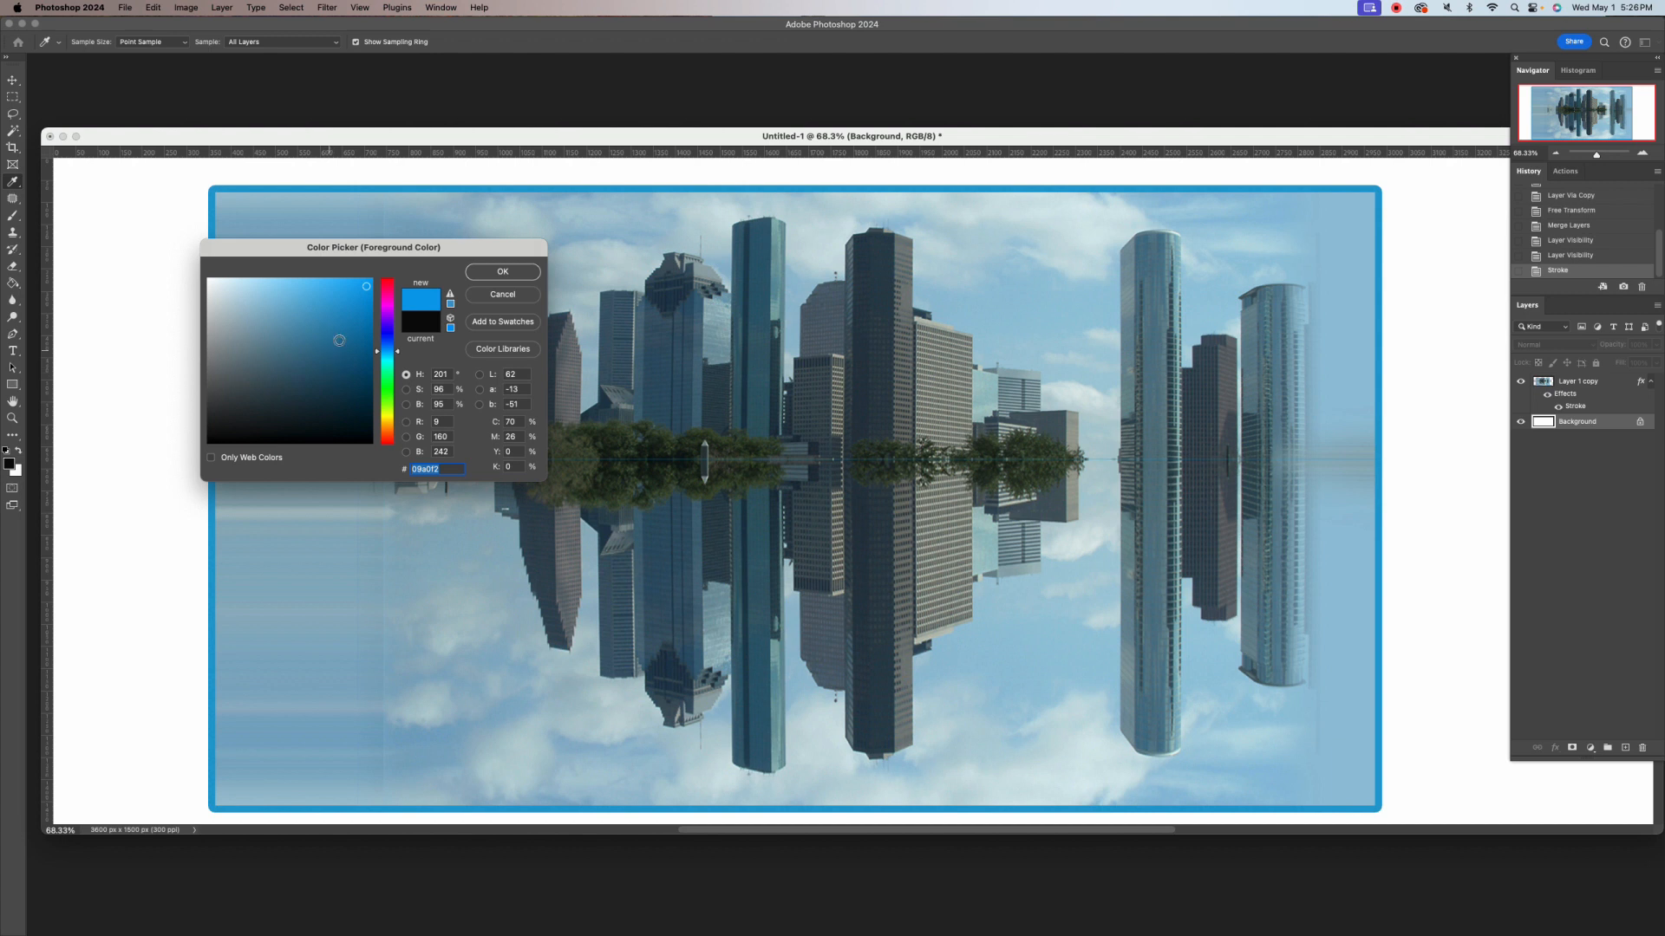
click(312, 354)
click(289, 332)
click(274, 298)
click(508, 276)
key(h)
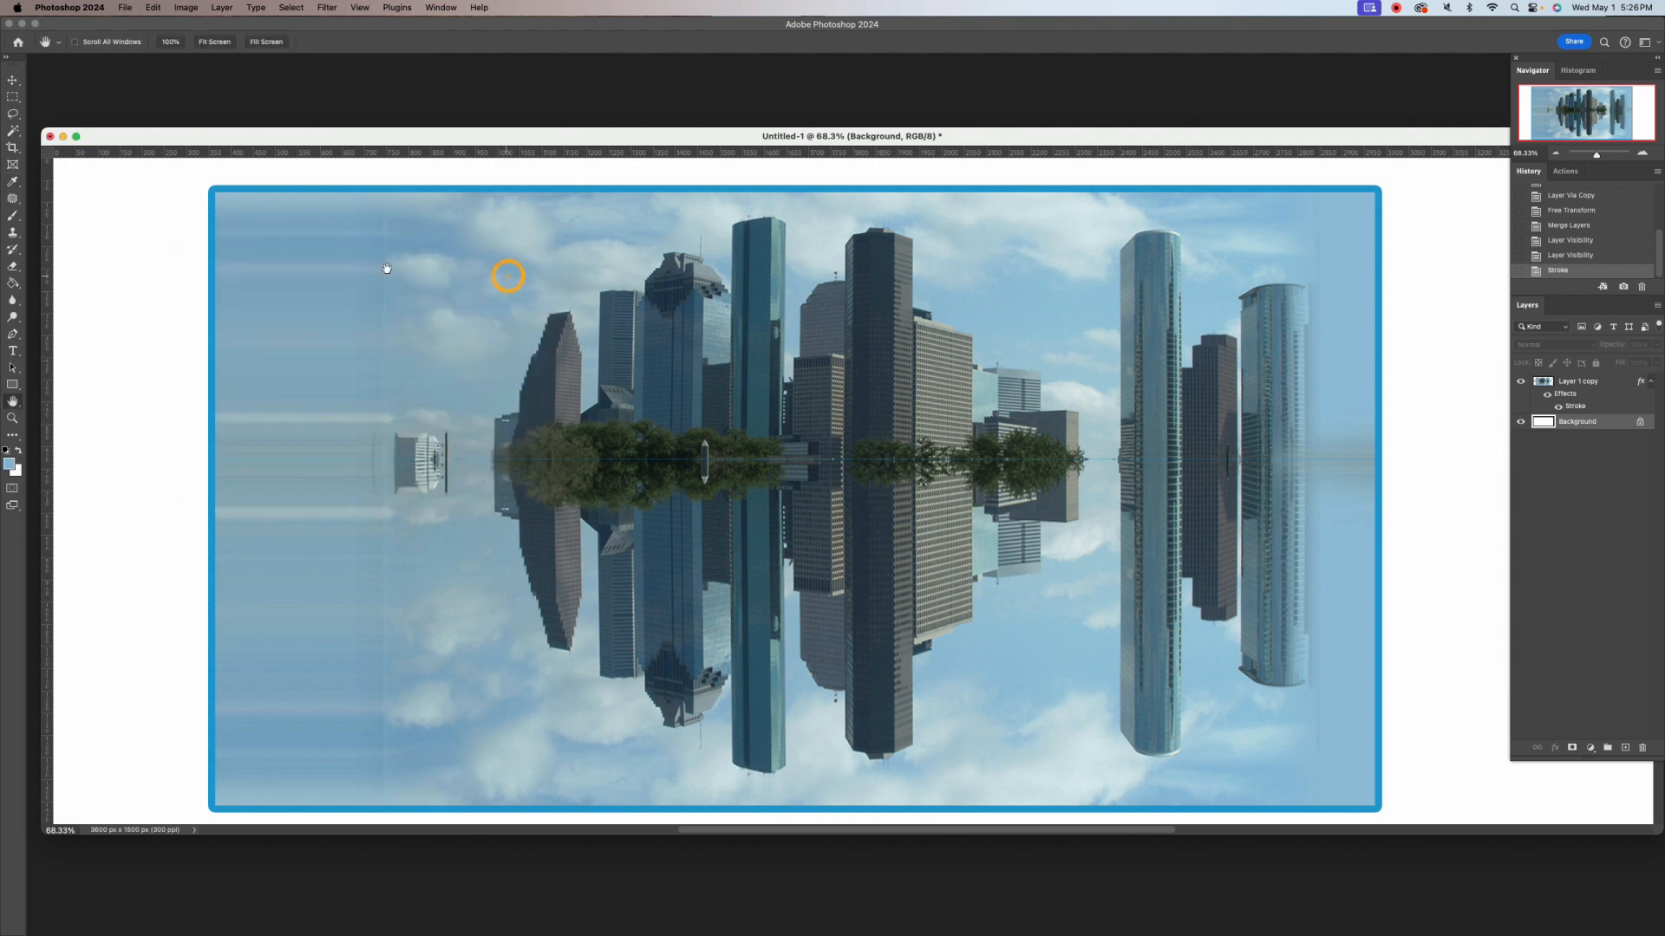
Fill the white Background layer with the light blue foreground colour using the Paint Bucket
click(13, 284)
click(57, 295)
click(108, 298)
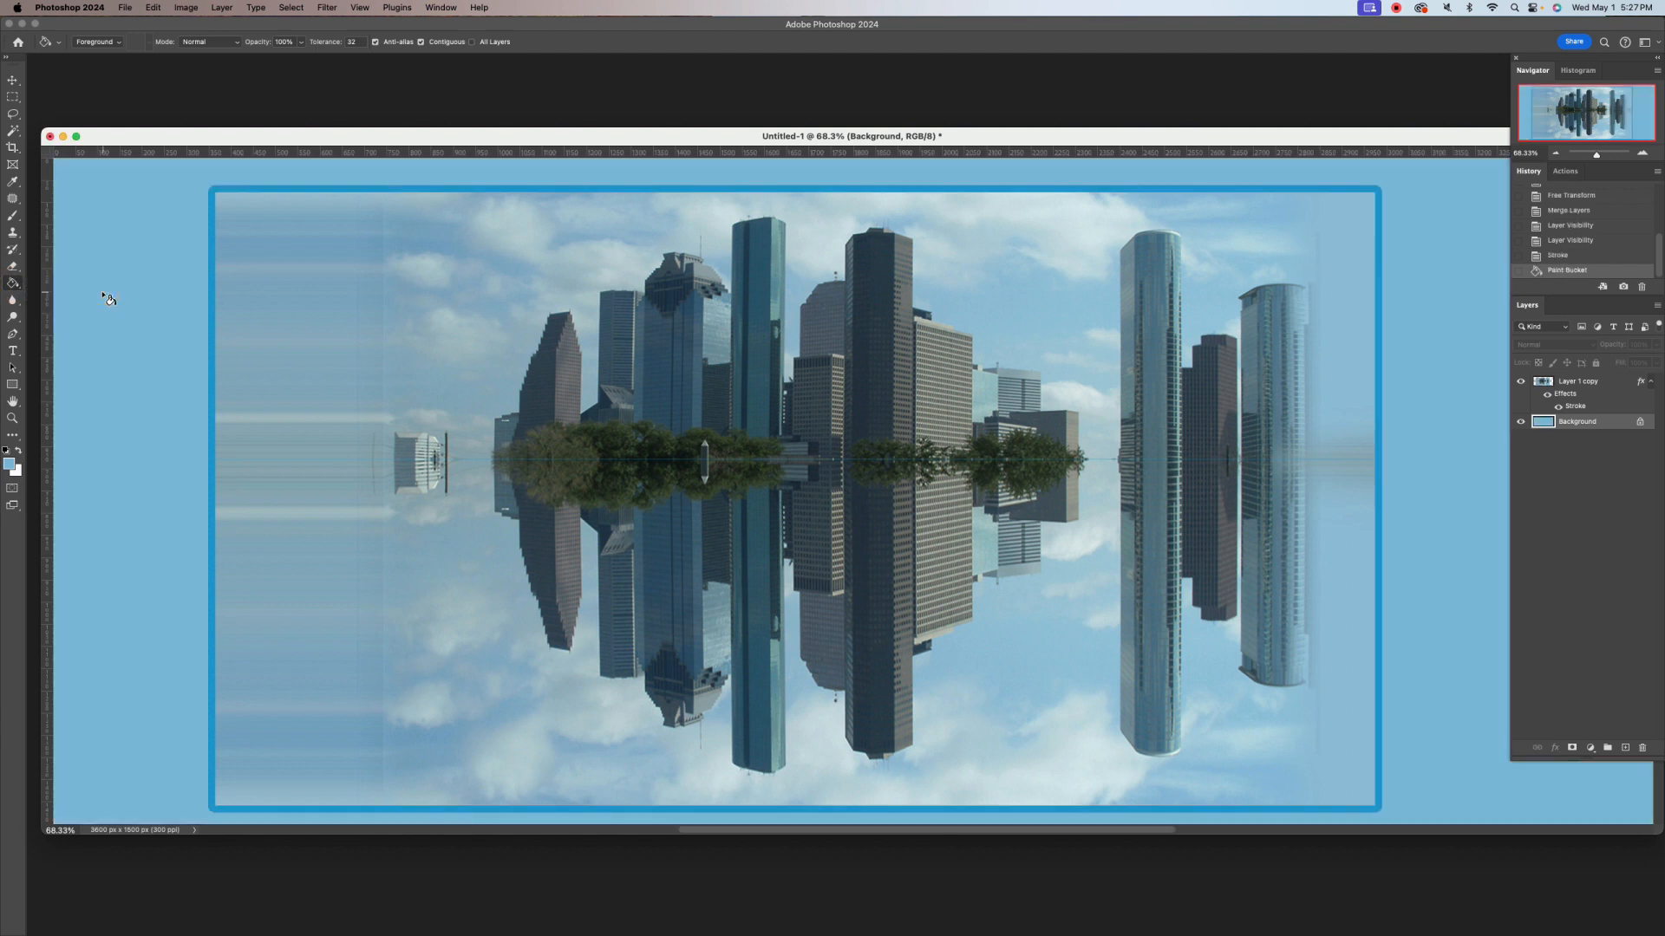
Shift the document window up and left, and move the framed skyline layer right and slightly up on the canvas
drag(705, 134, 684, 100)
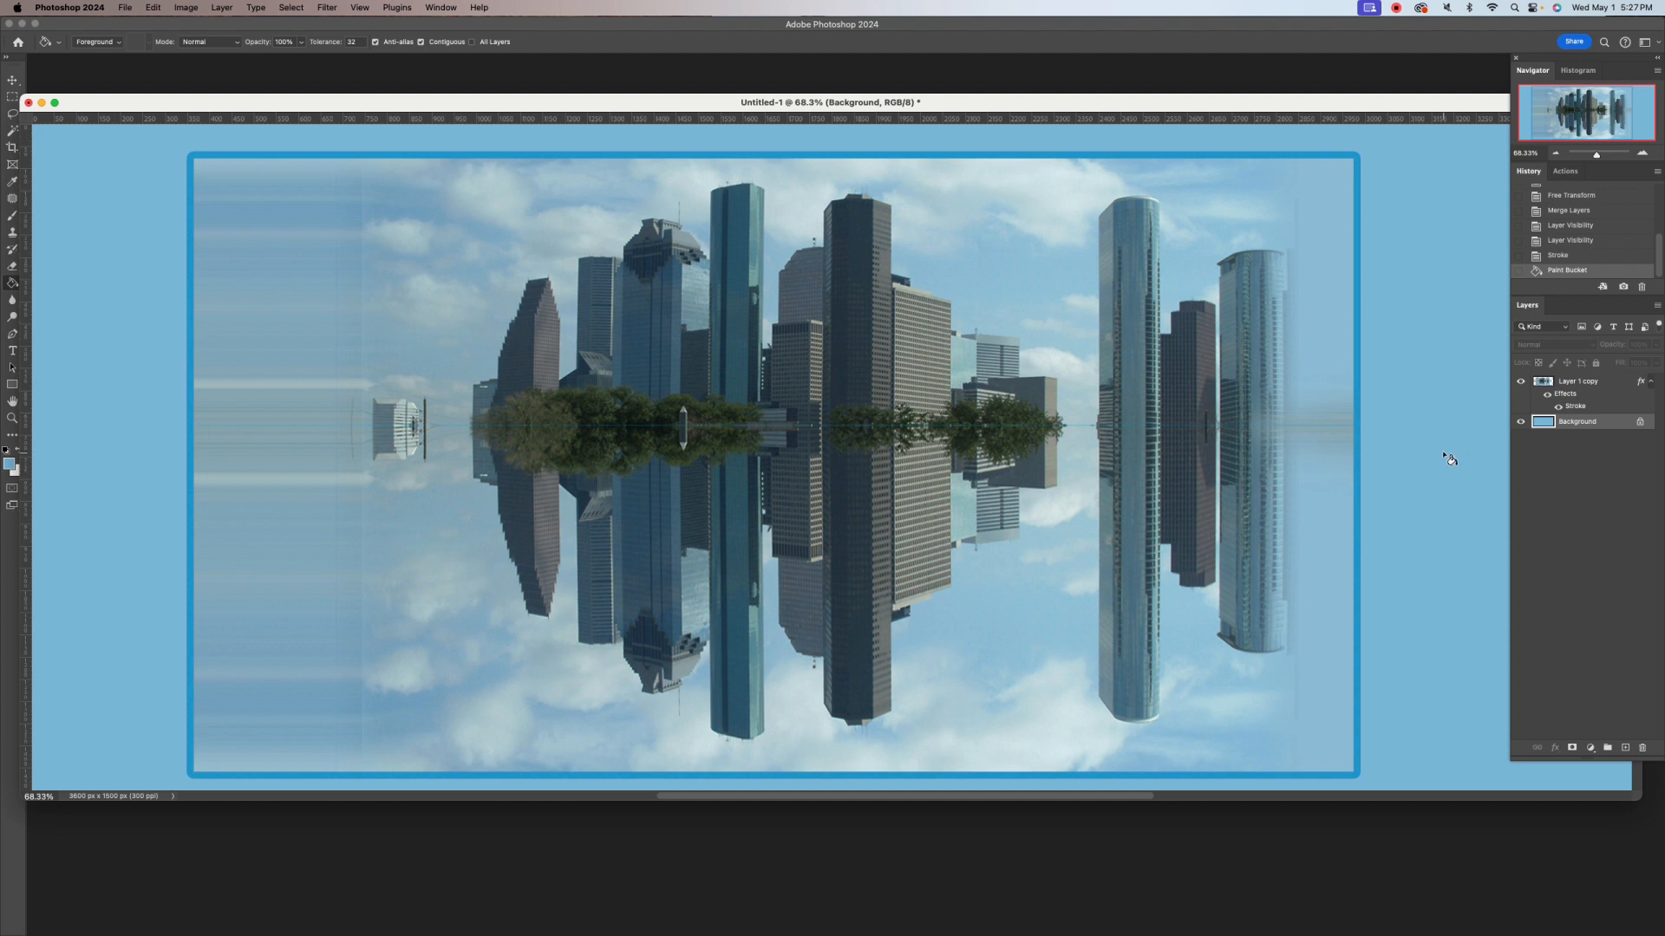
click(13, 80)
drag(818, 434, 844, 429)
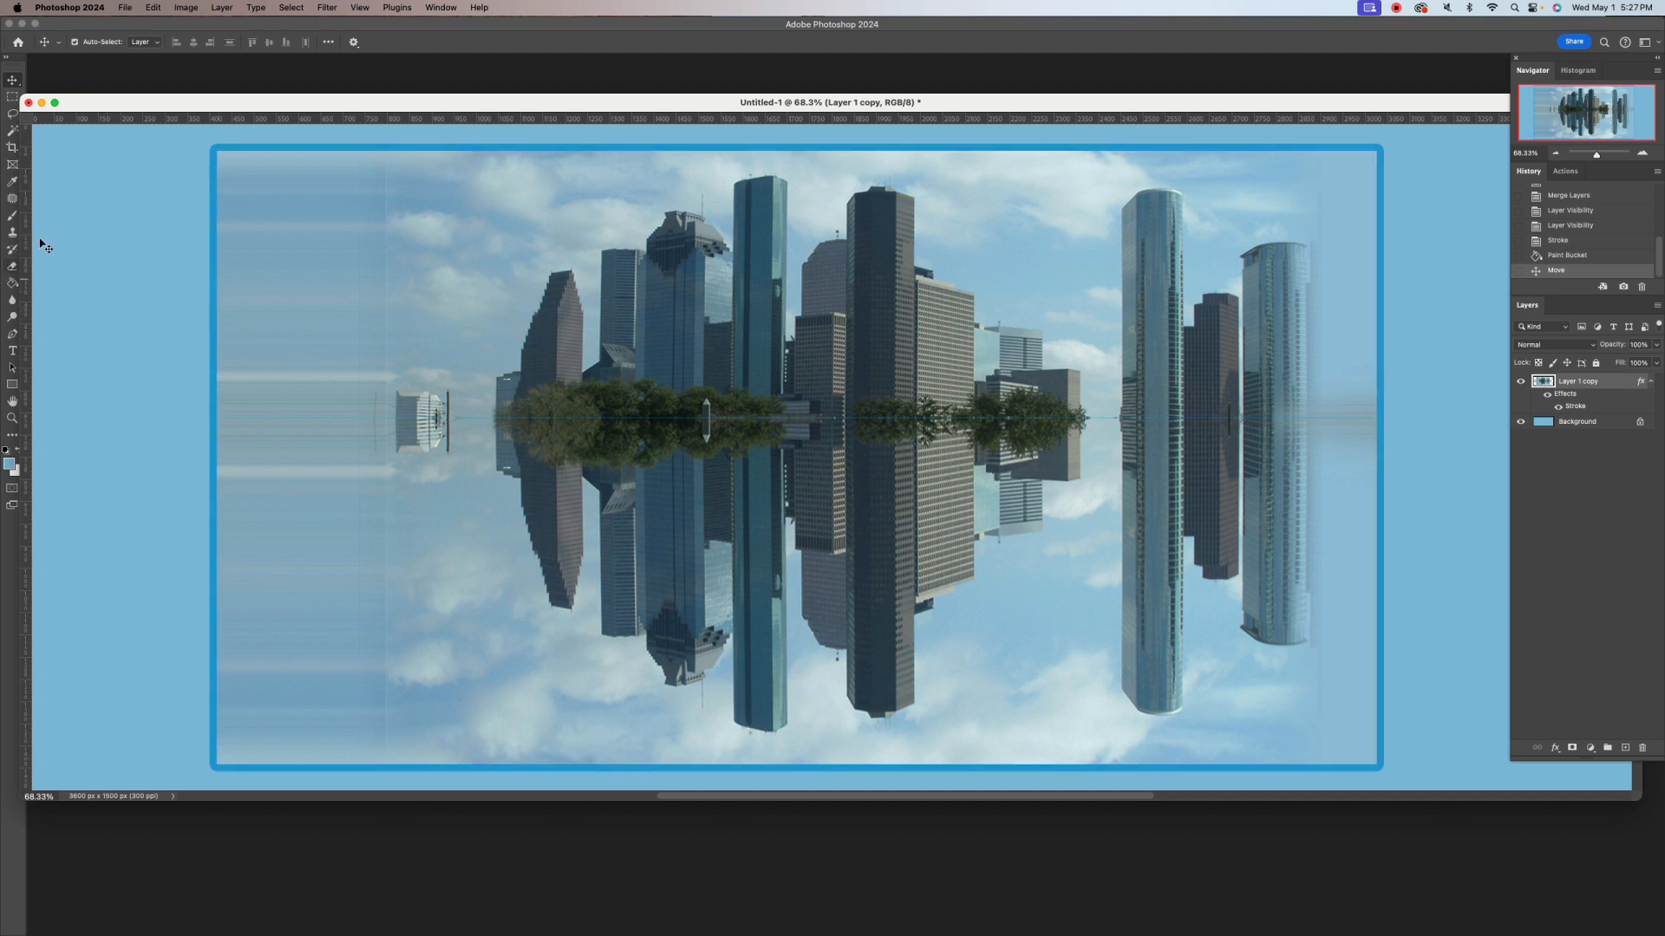
Crop both sides of the canvas close to the blue frame, to about 2750 px wide, with the crop size fields cleared
click(10, 149)
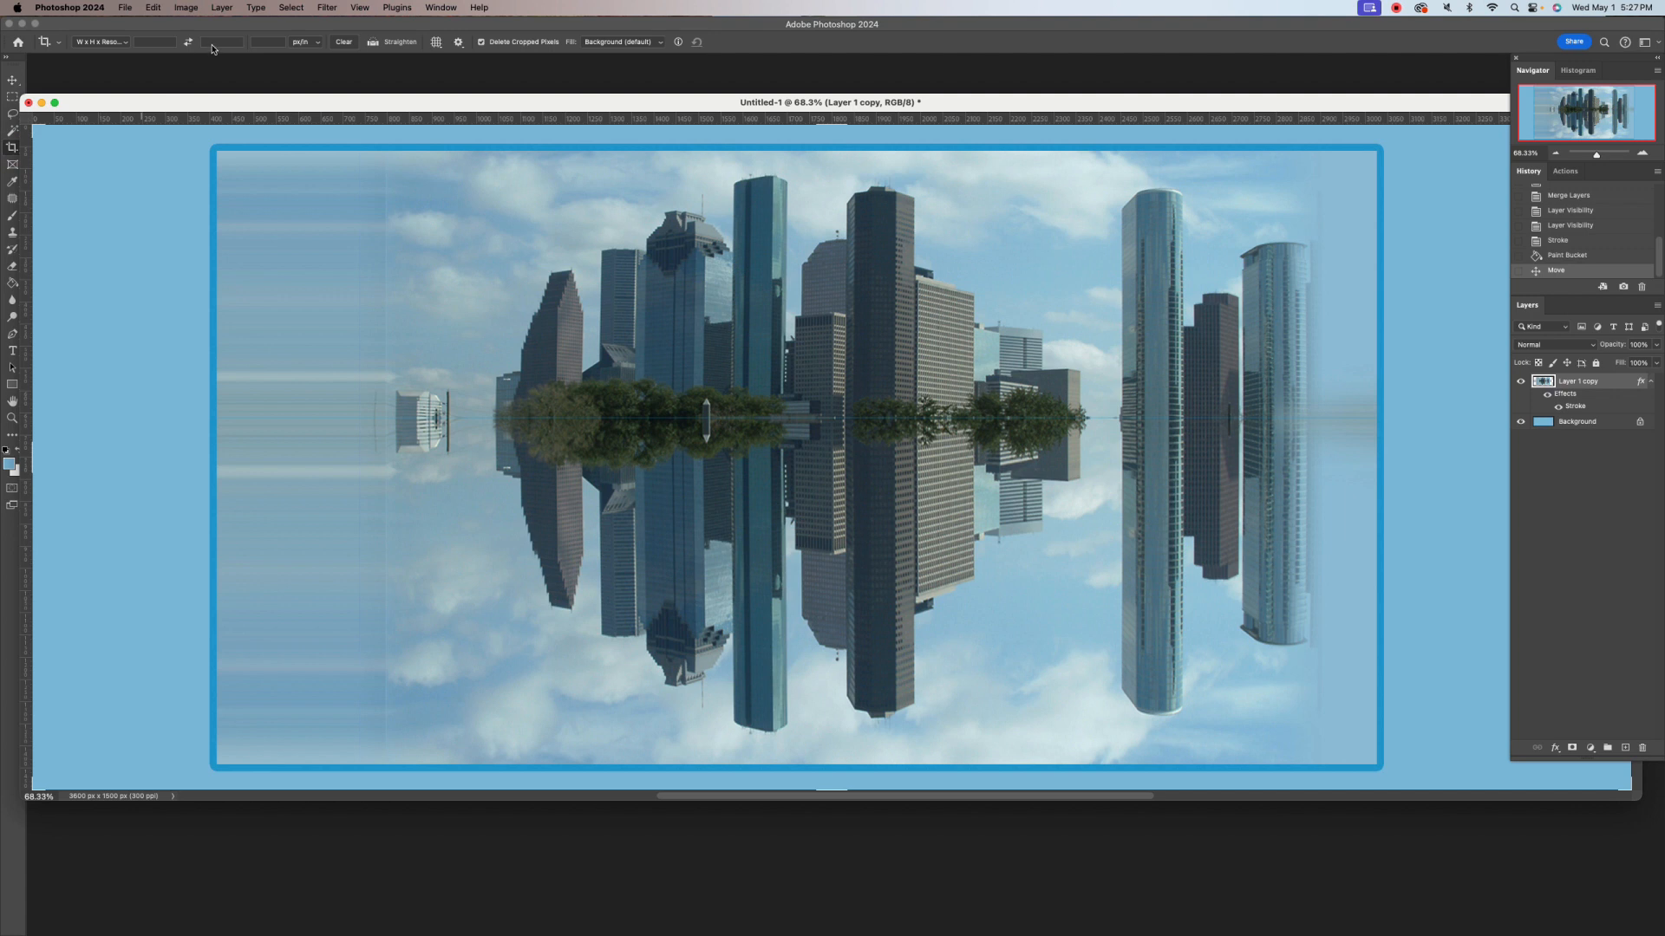
click(125, 45)
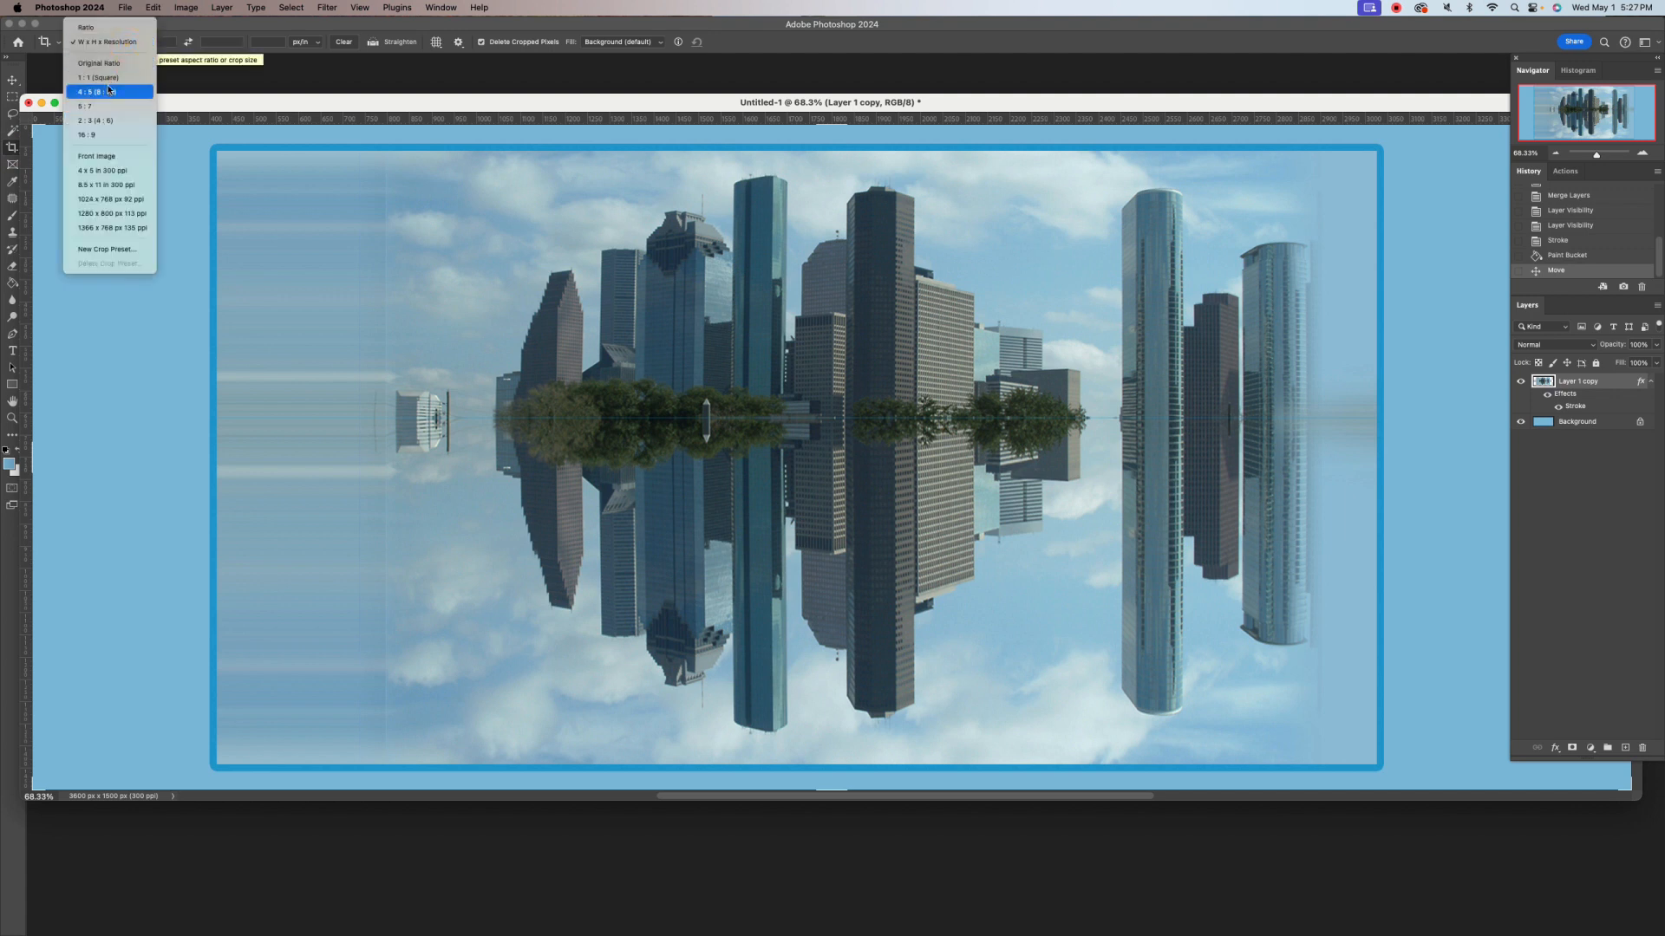
click(314, 64)
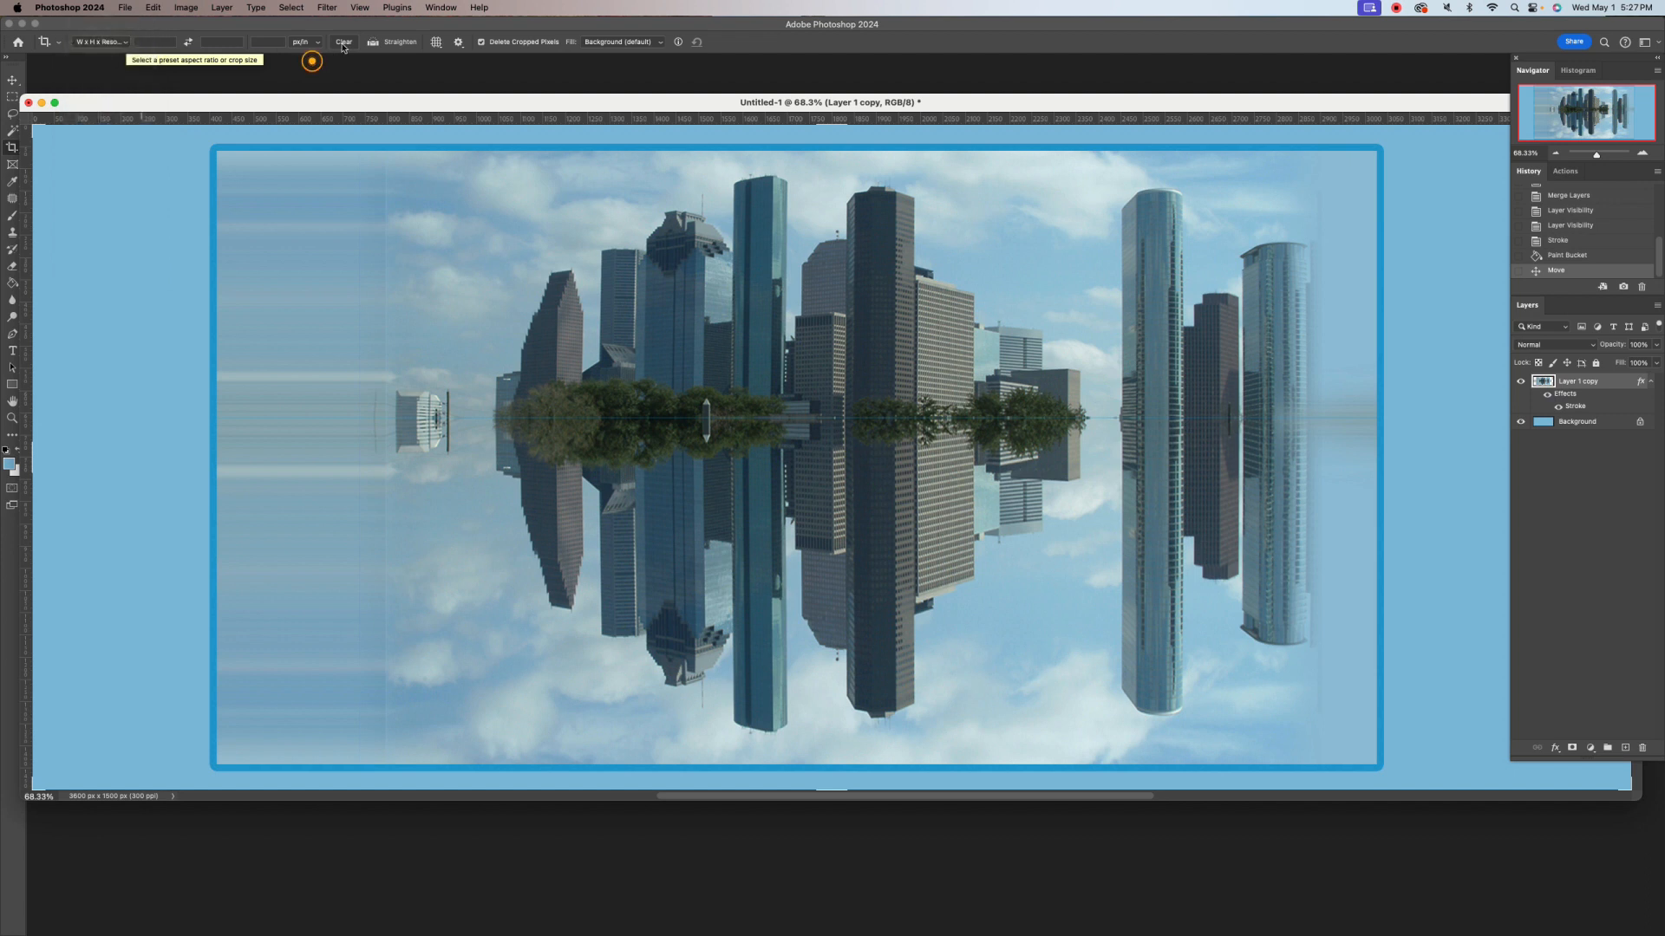
click(343, 42)
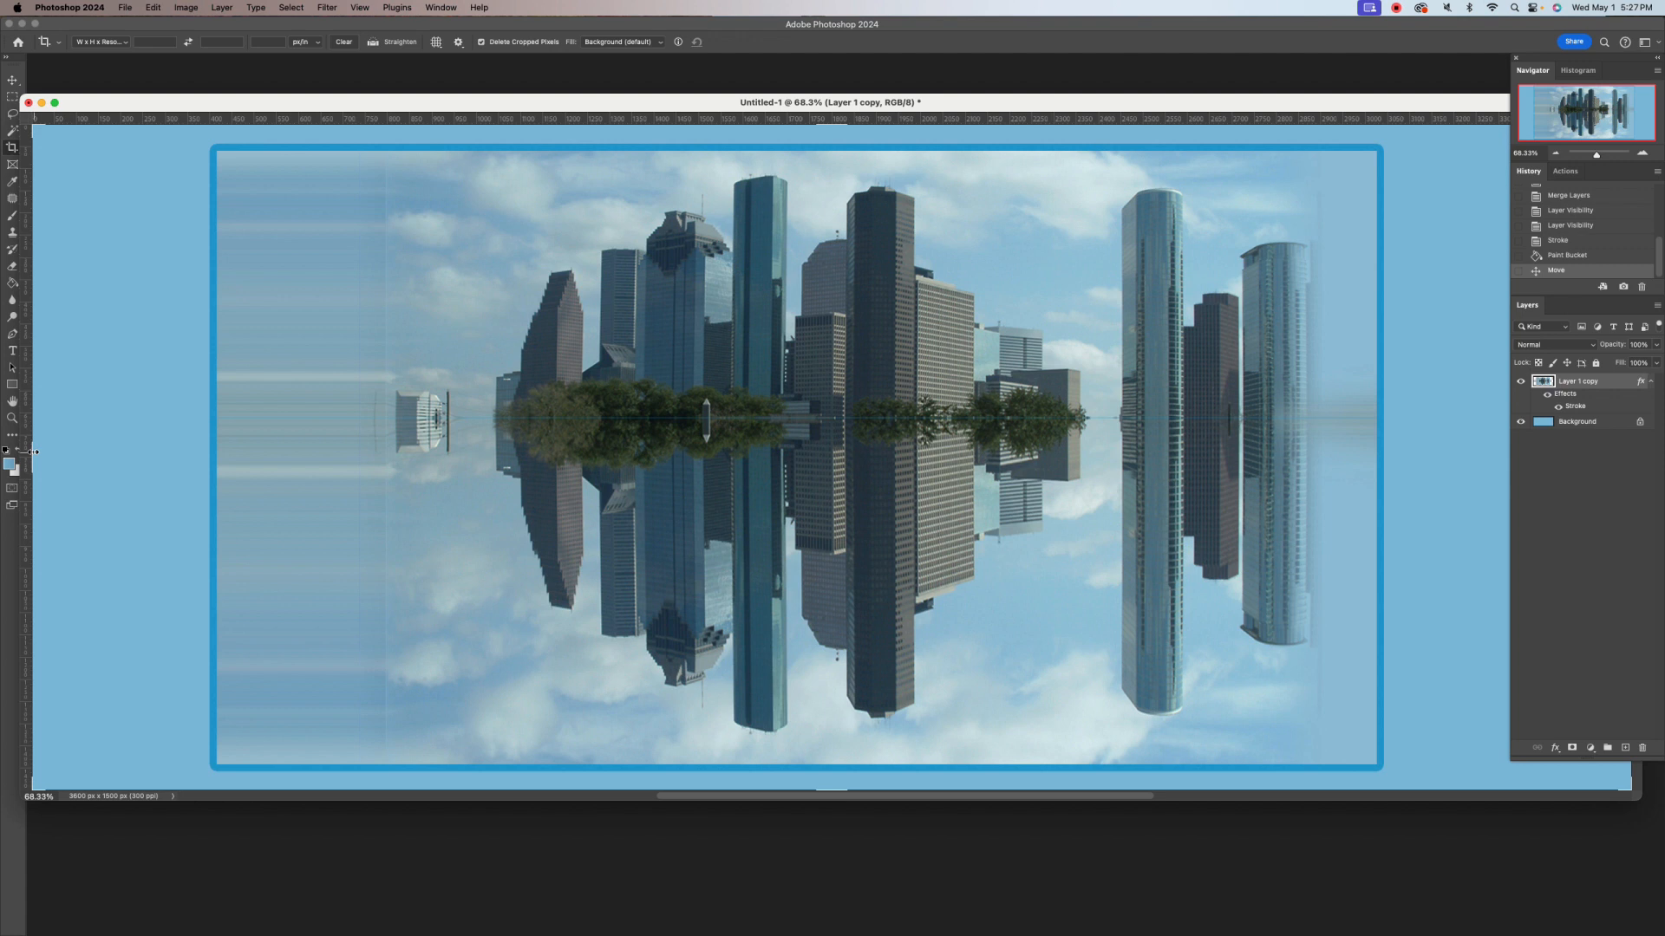
drag(33, 452, 111, 466)
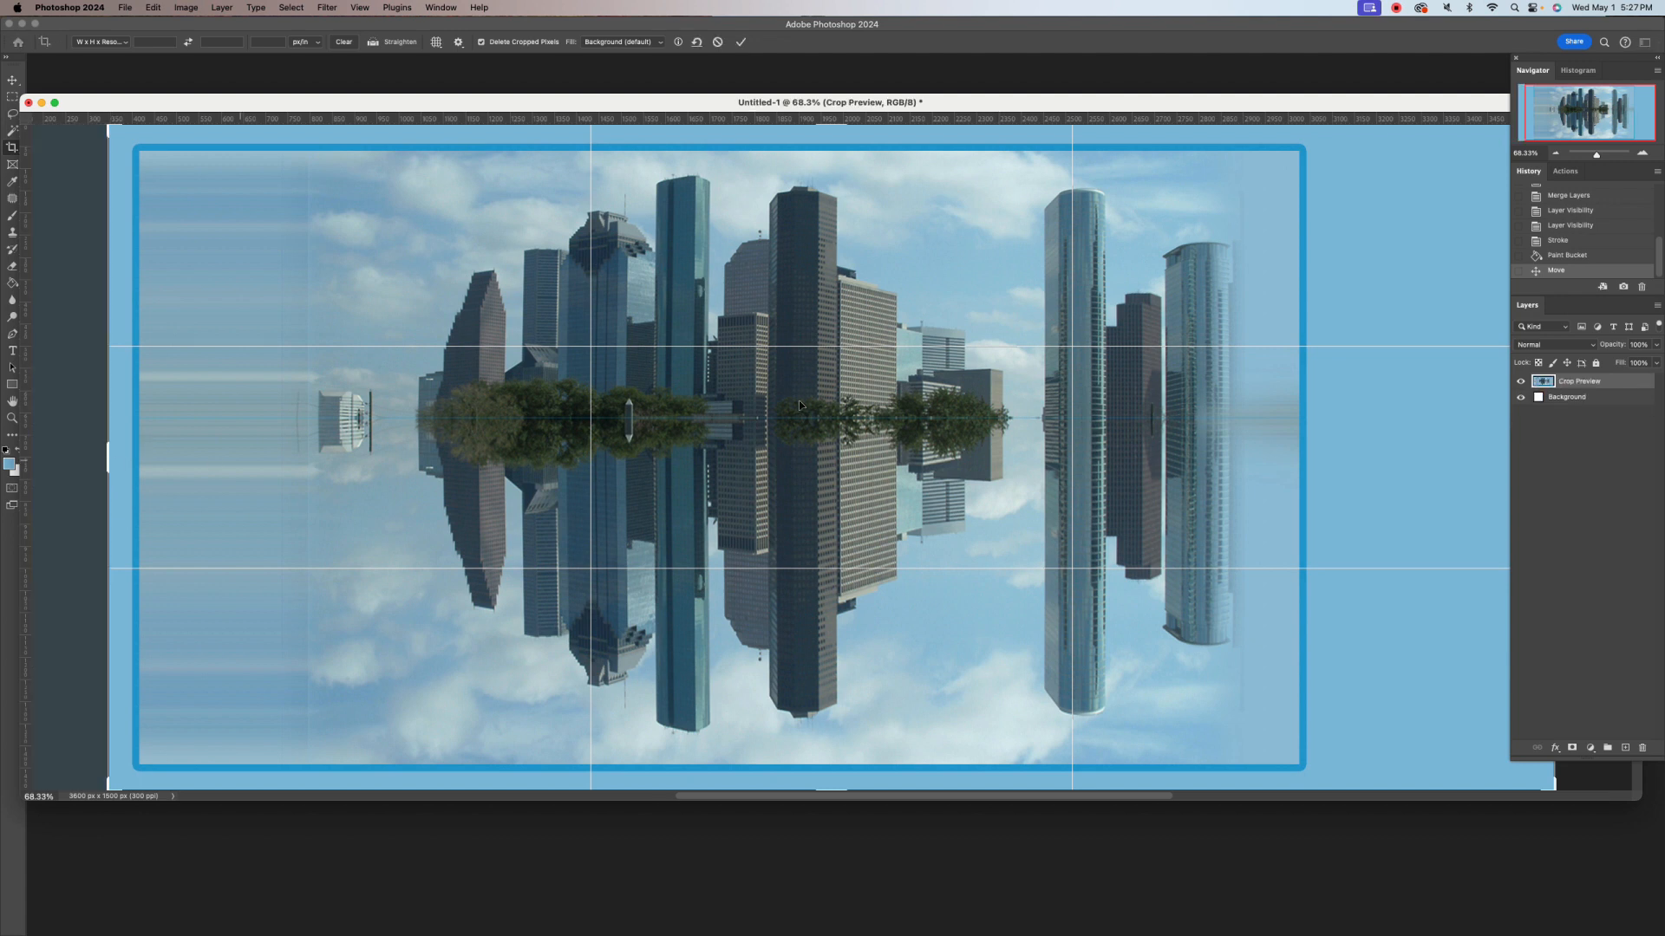
drag(1612, 59, 1400, 119)
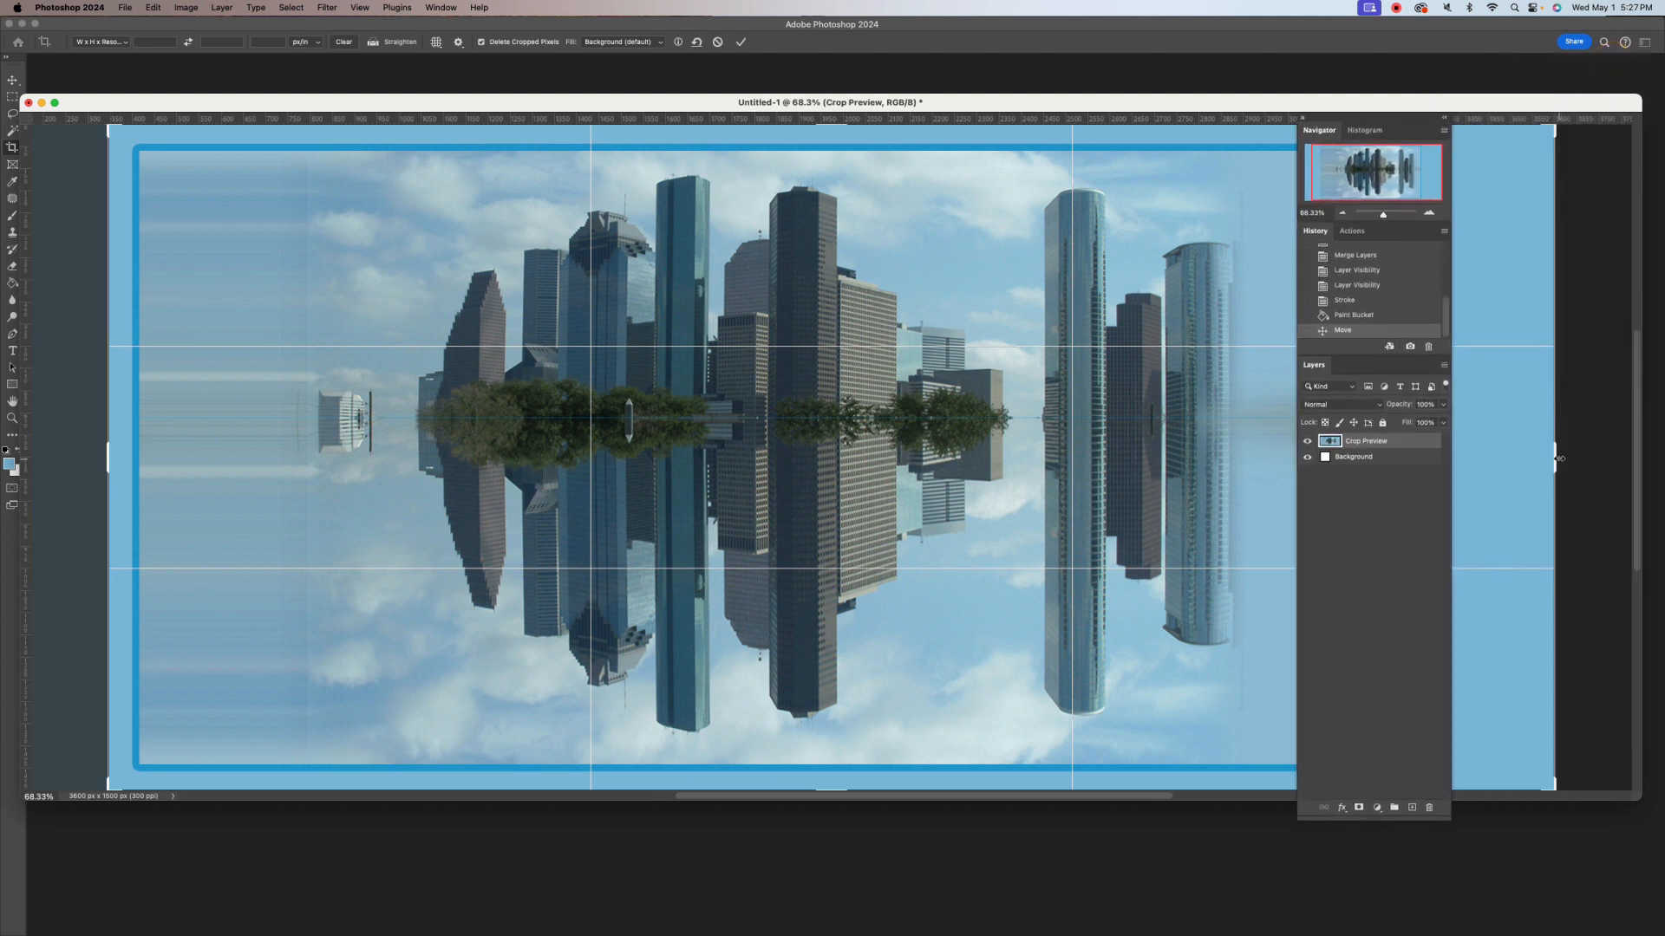
drag(1559, 457, 1474, 464)
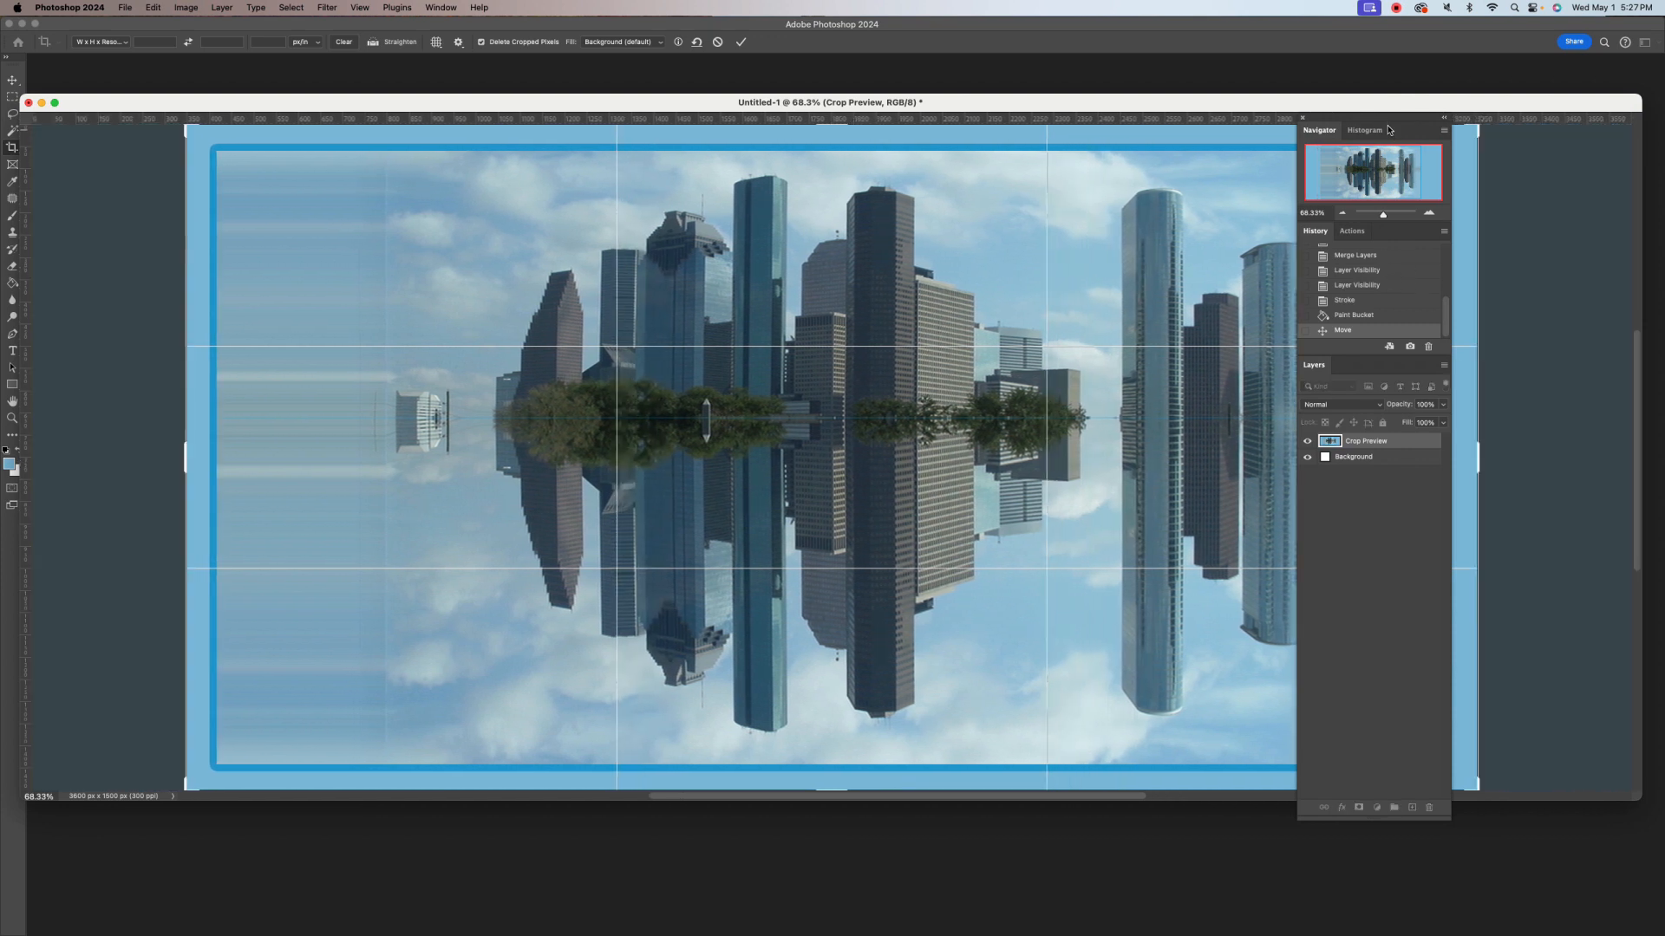
drag(1388, 130, 1599, 61)
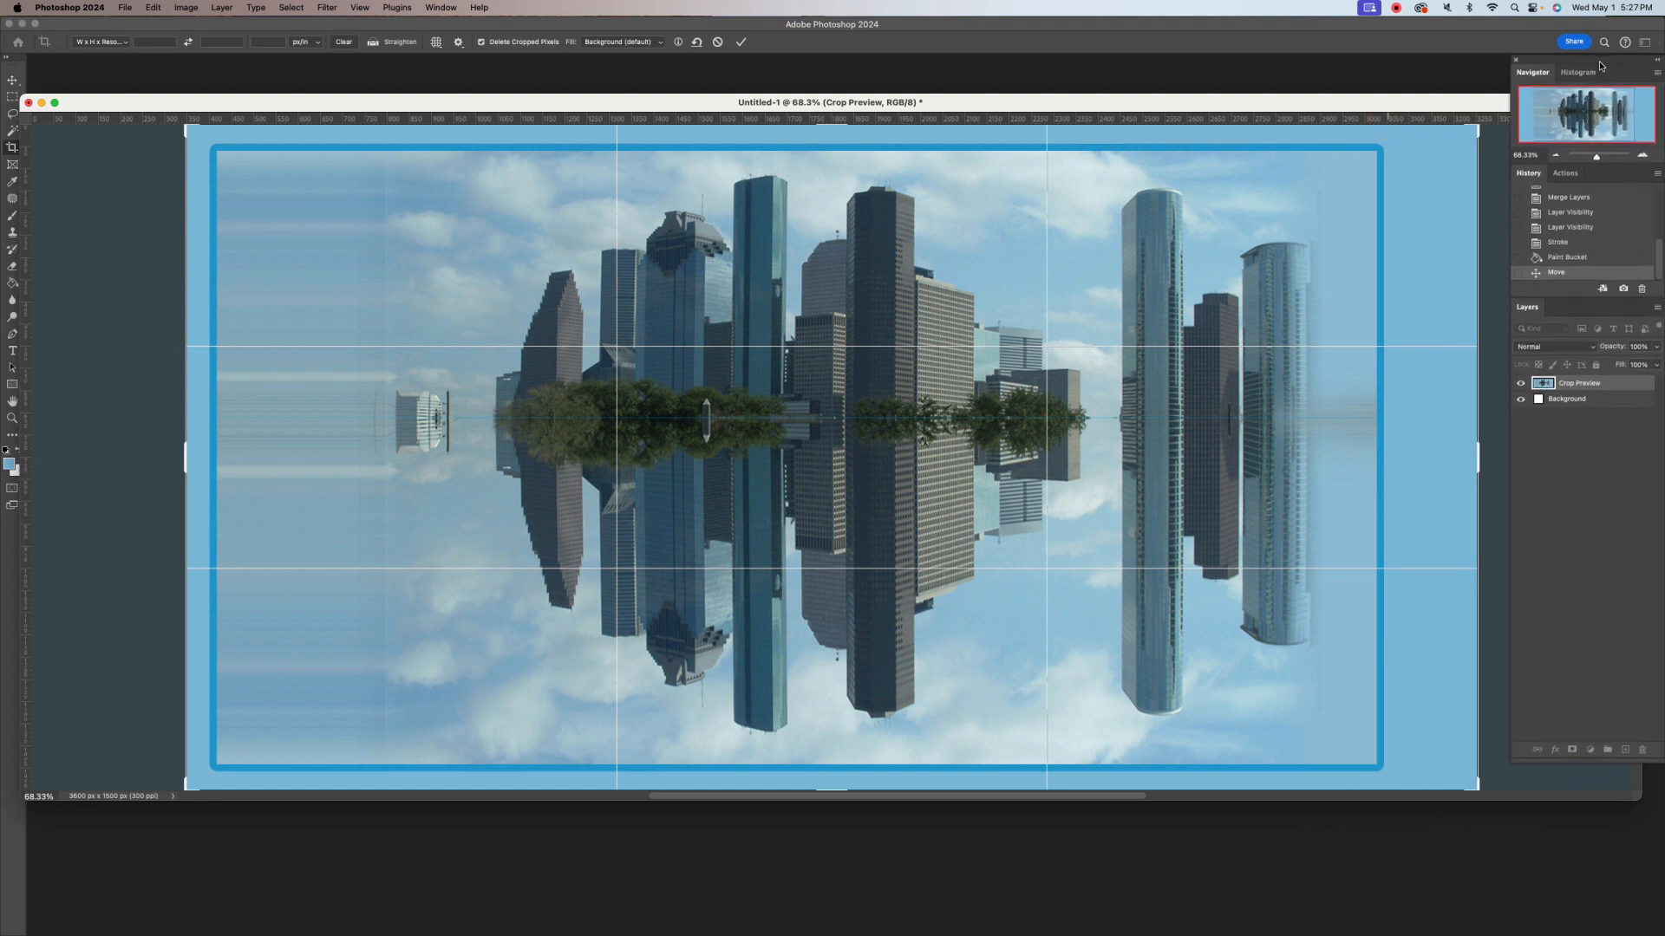
drag(1479, 460, 1443, 465)
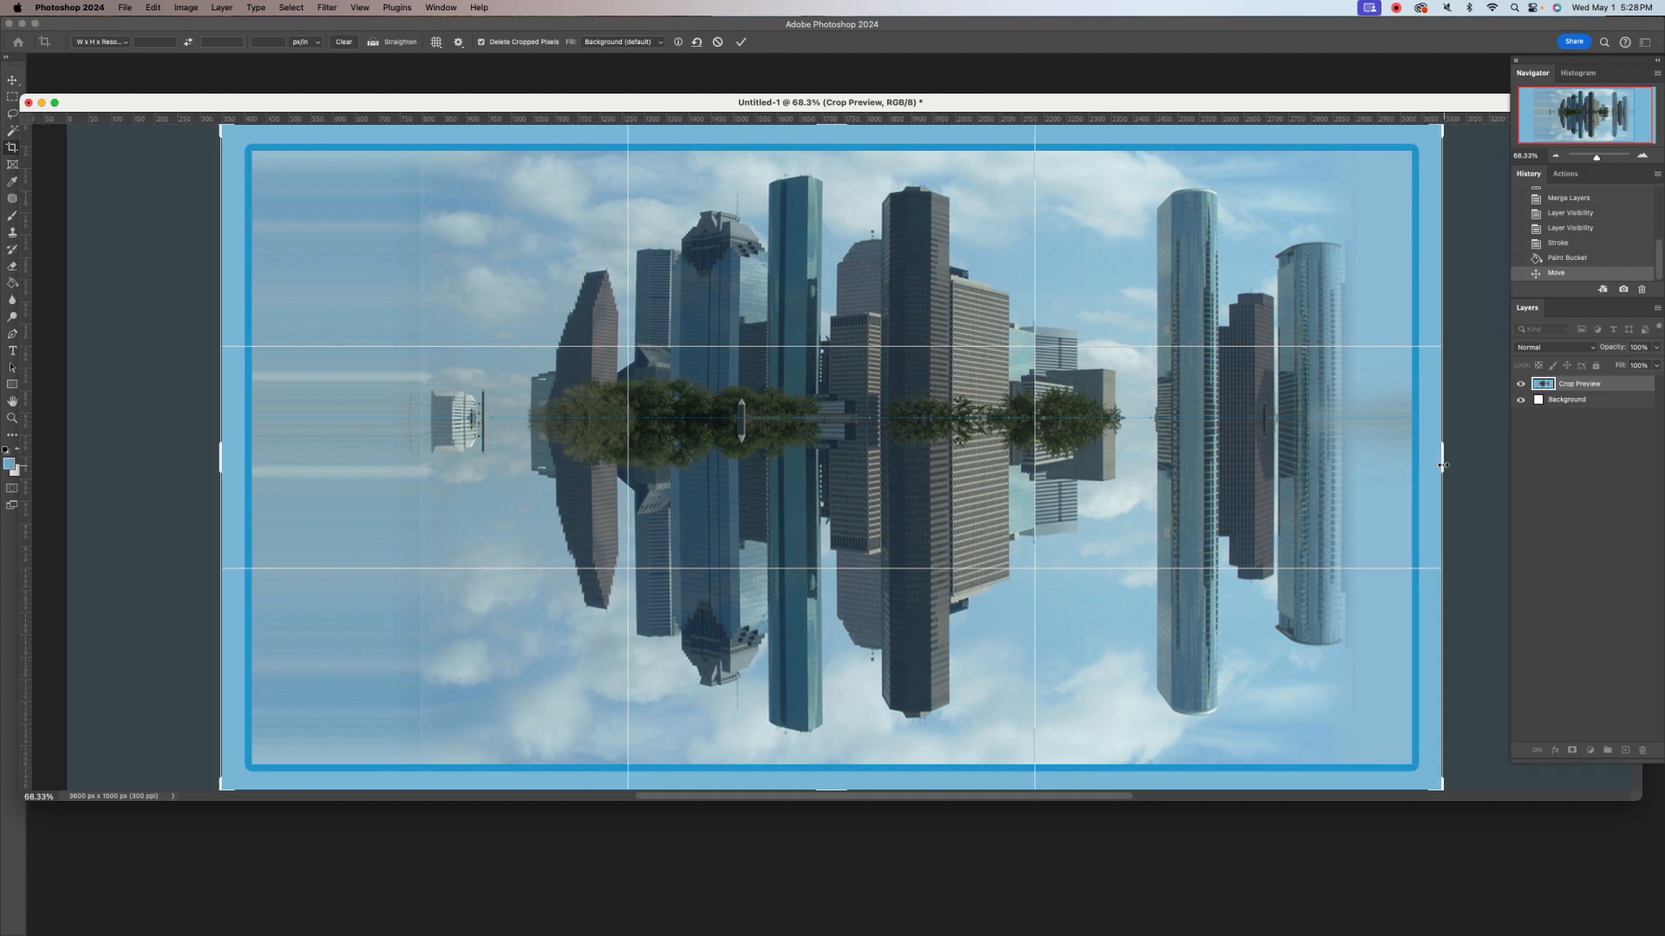
click(741, 43)
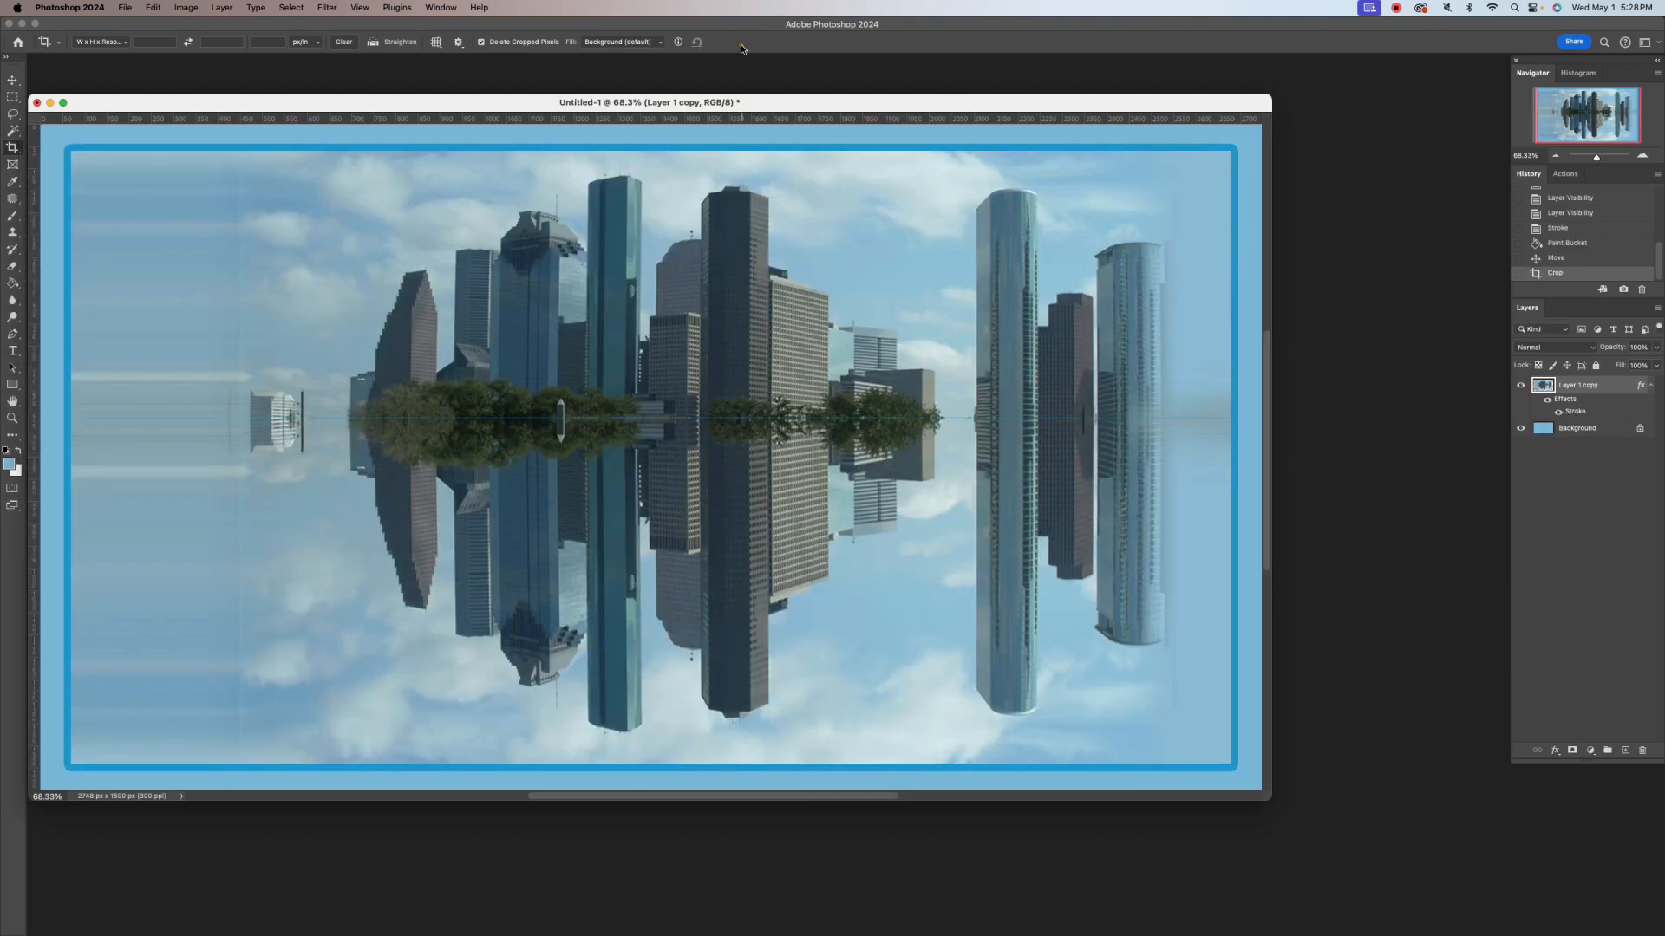
drag(617, 105, 707, 101)
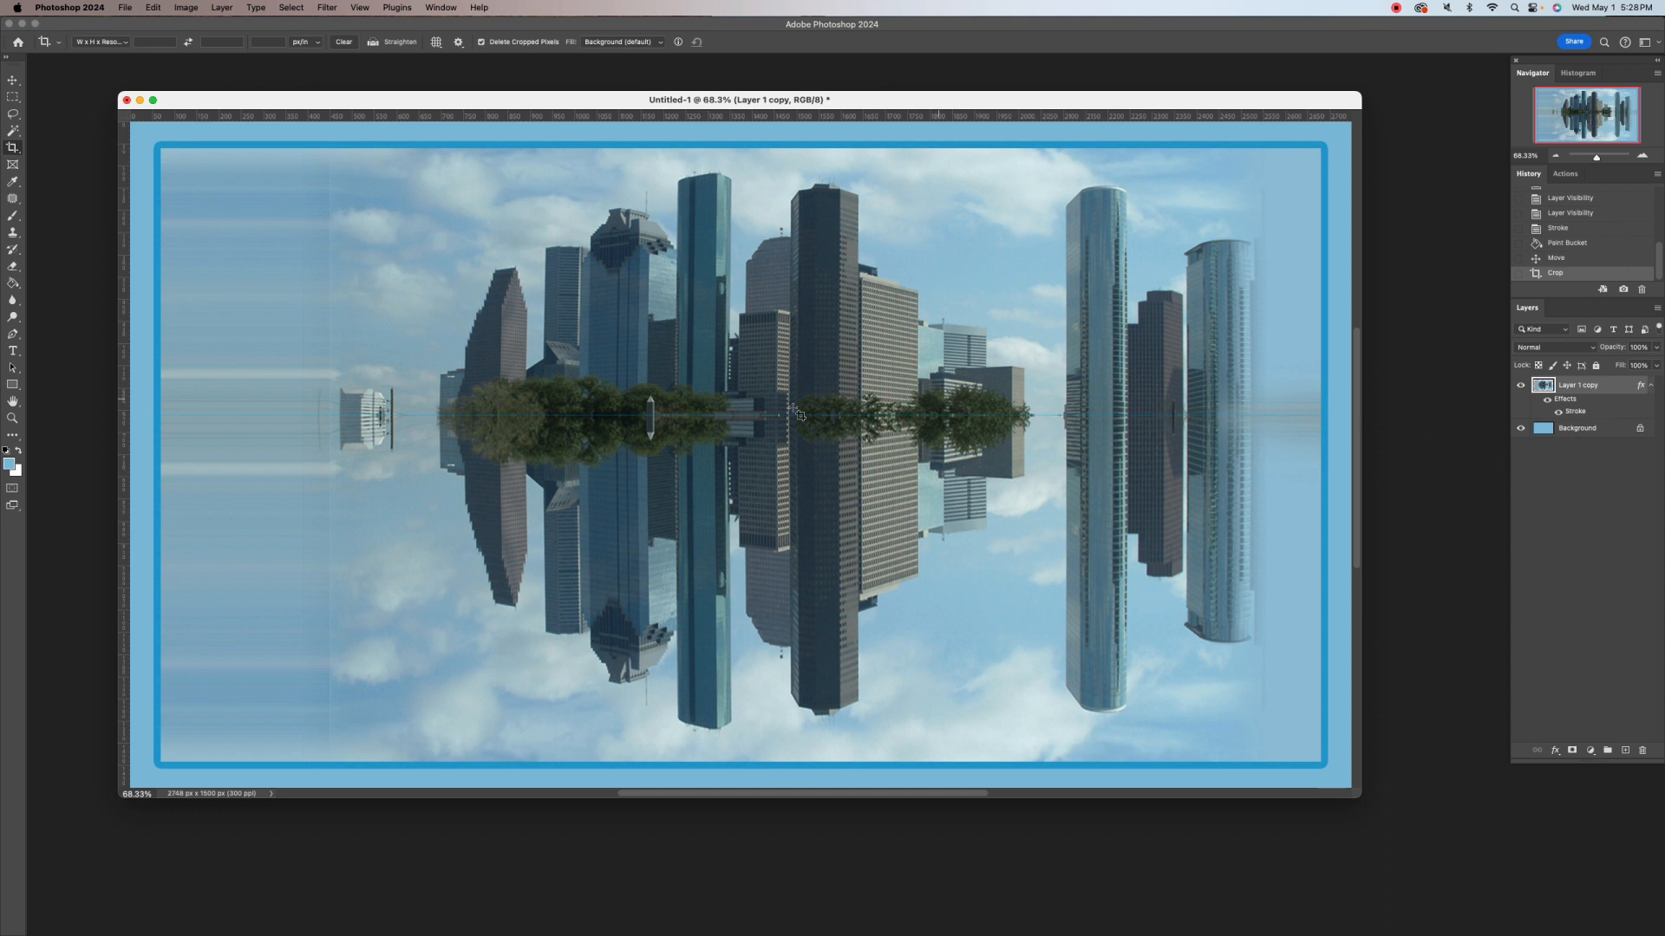
Save the document to the Desktop as Untitled-1.psd in Photoshop format with Maximize Compatibility on
click(127, 7)
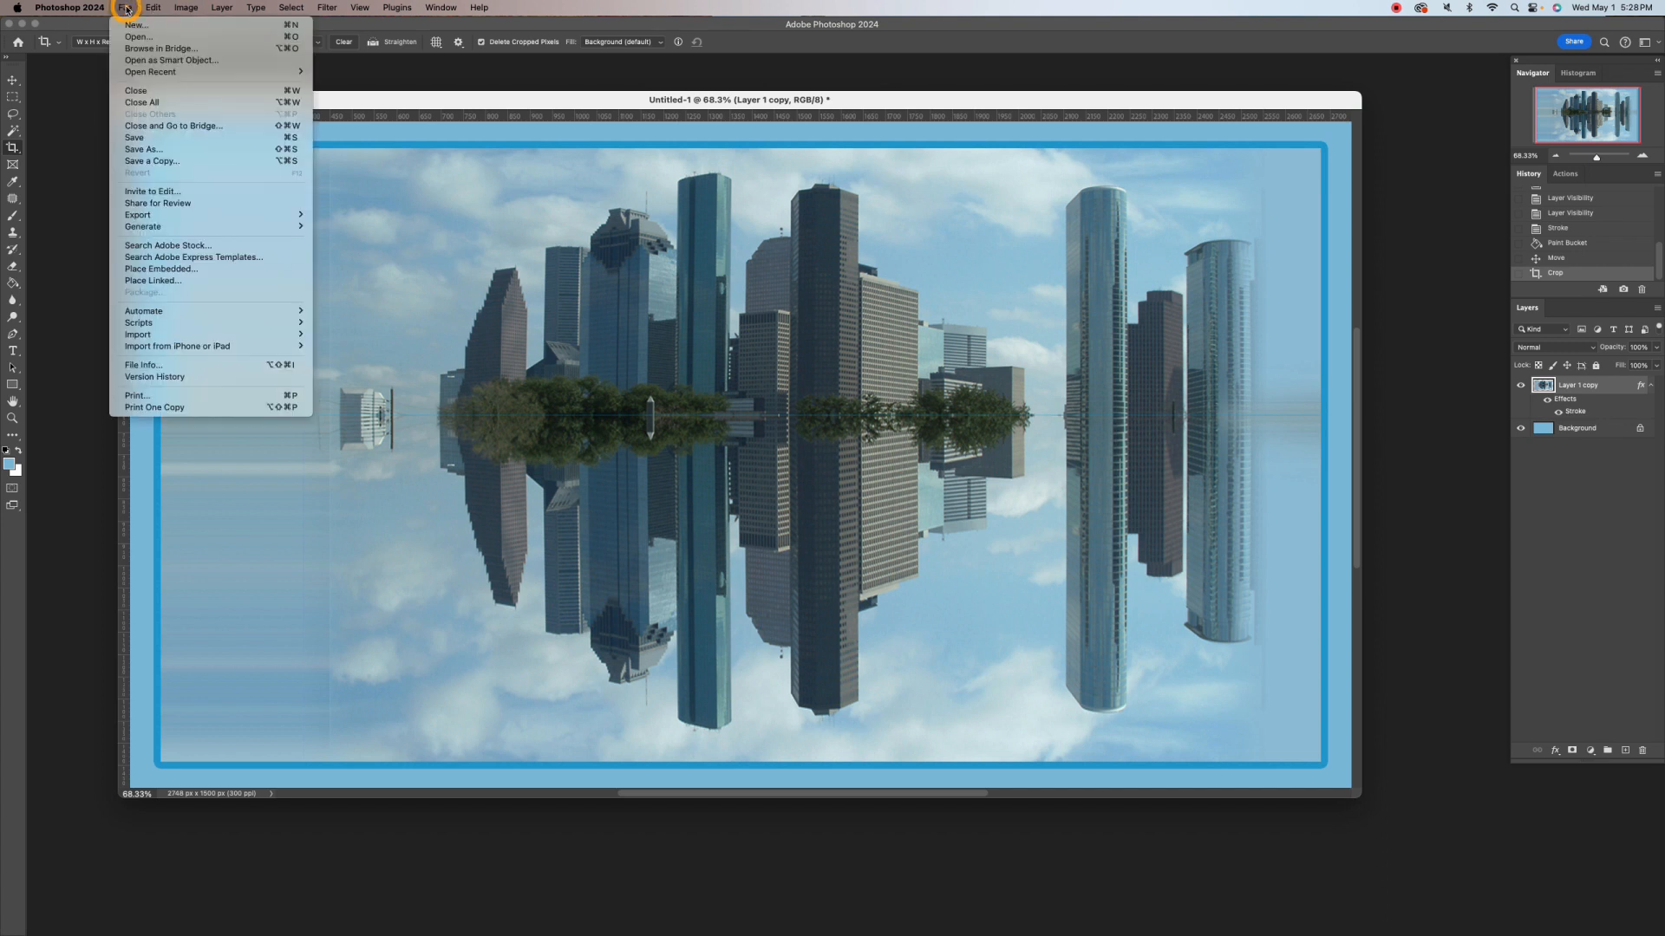
click(147, 150)
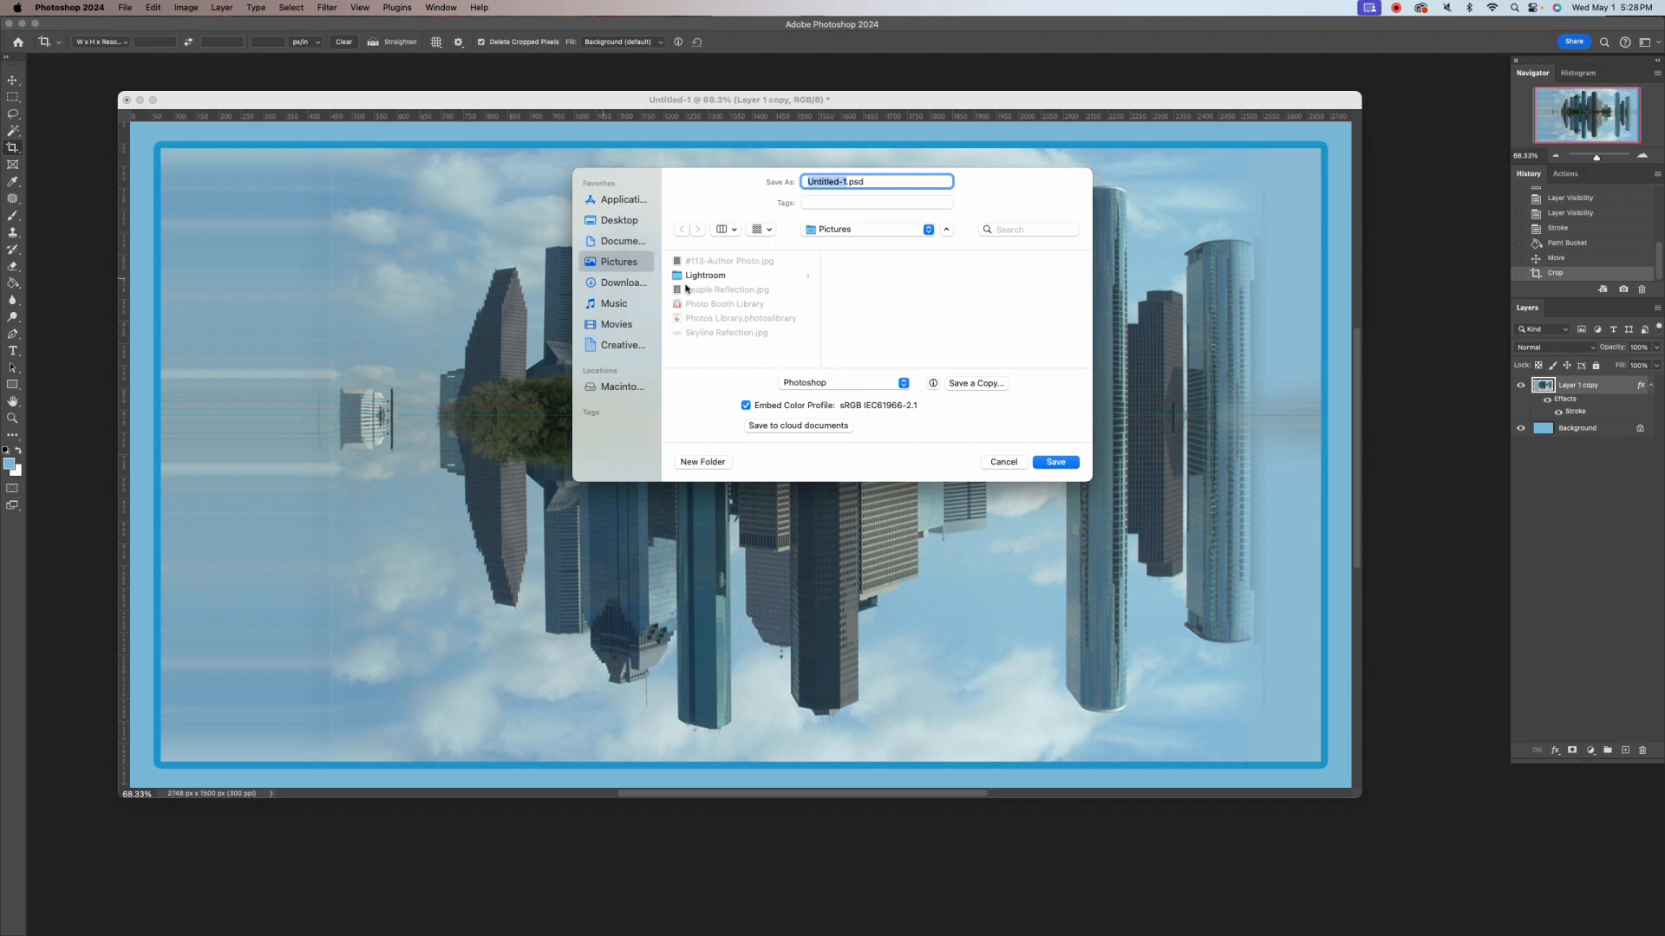
click(620, 223)
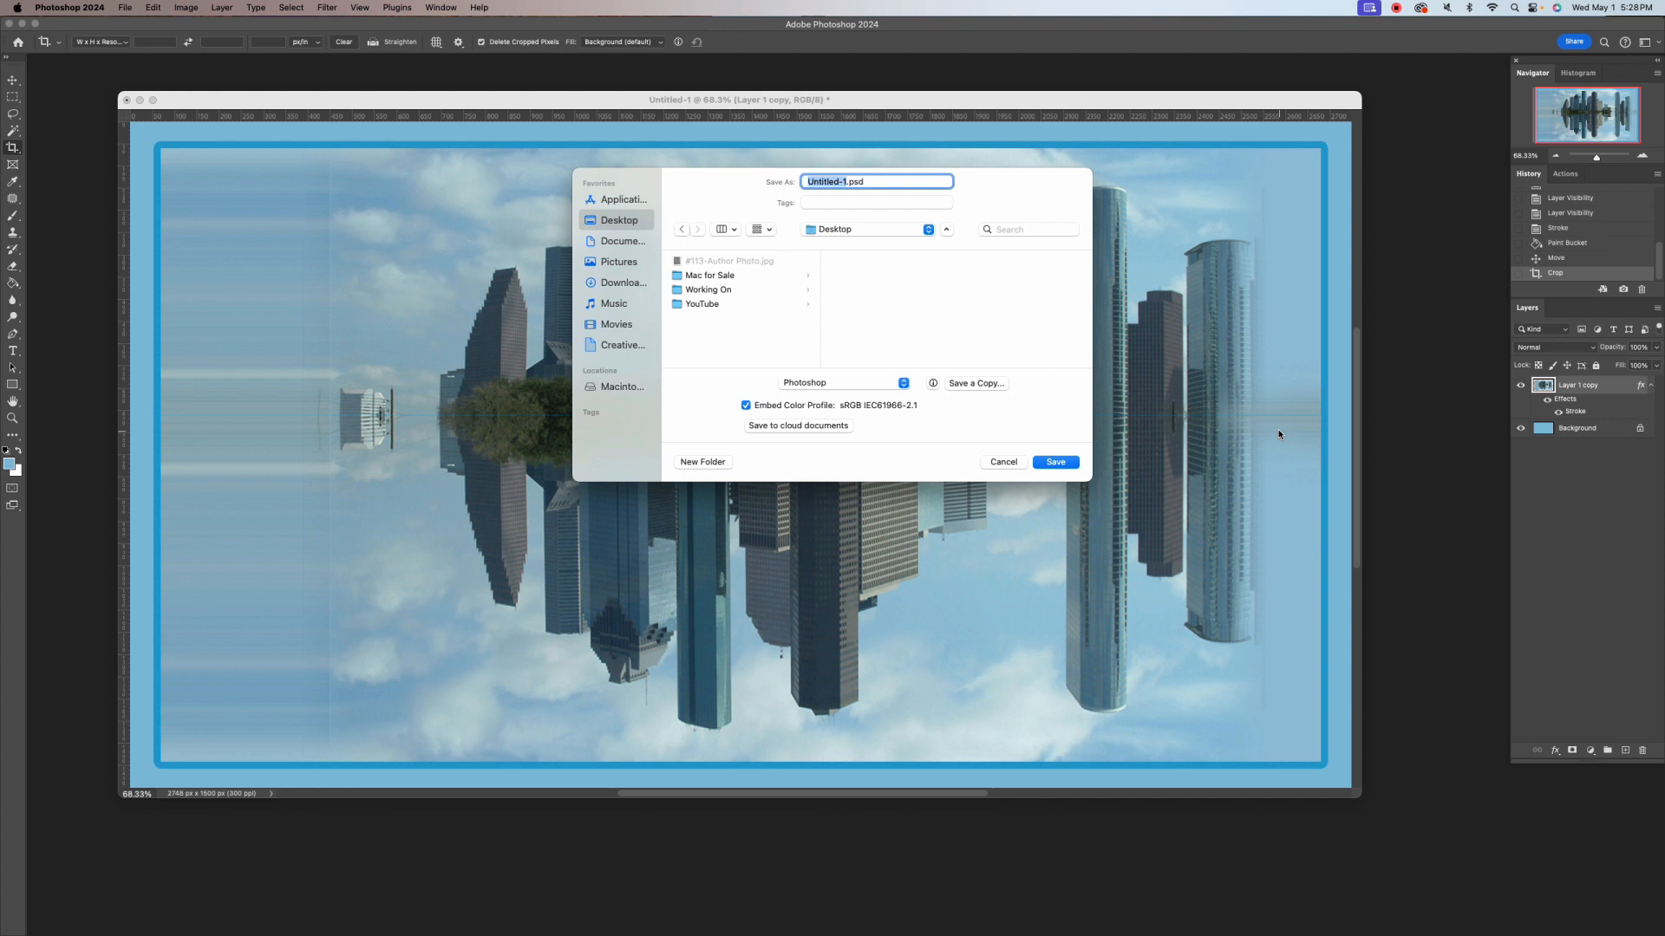
click(1055, 461)
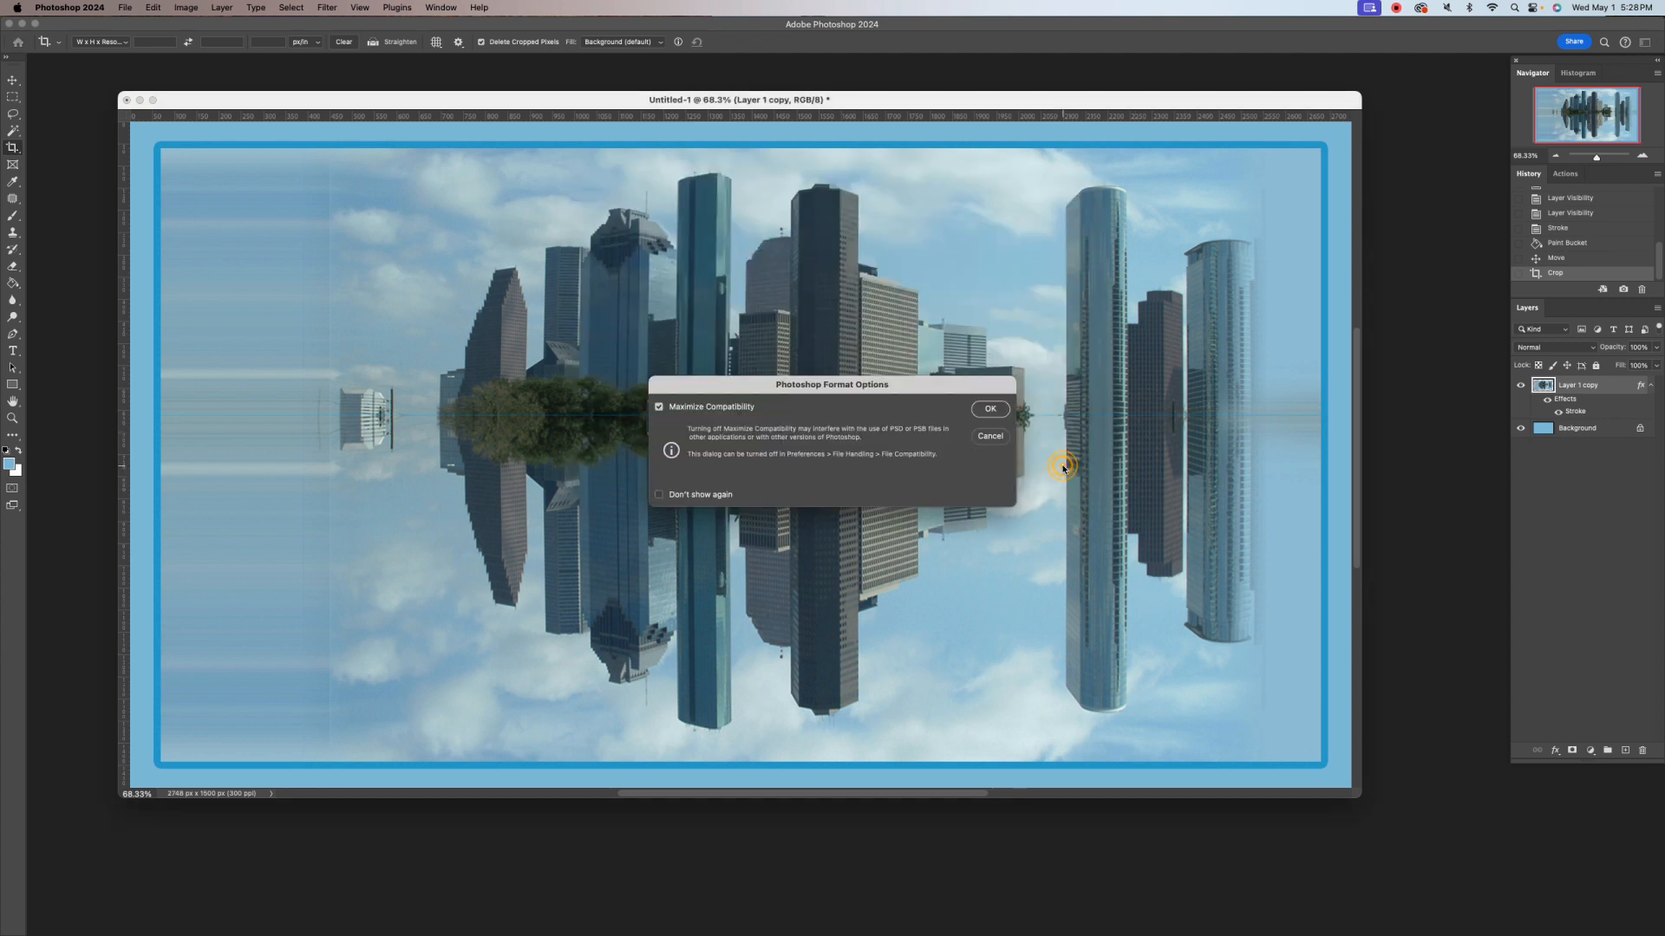
click(991, 409)
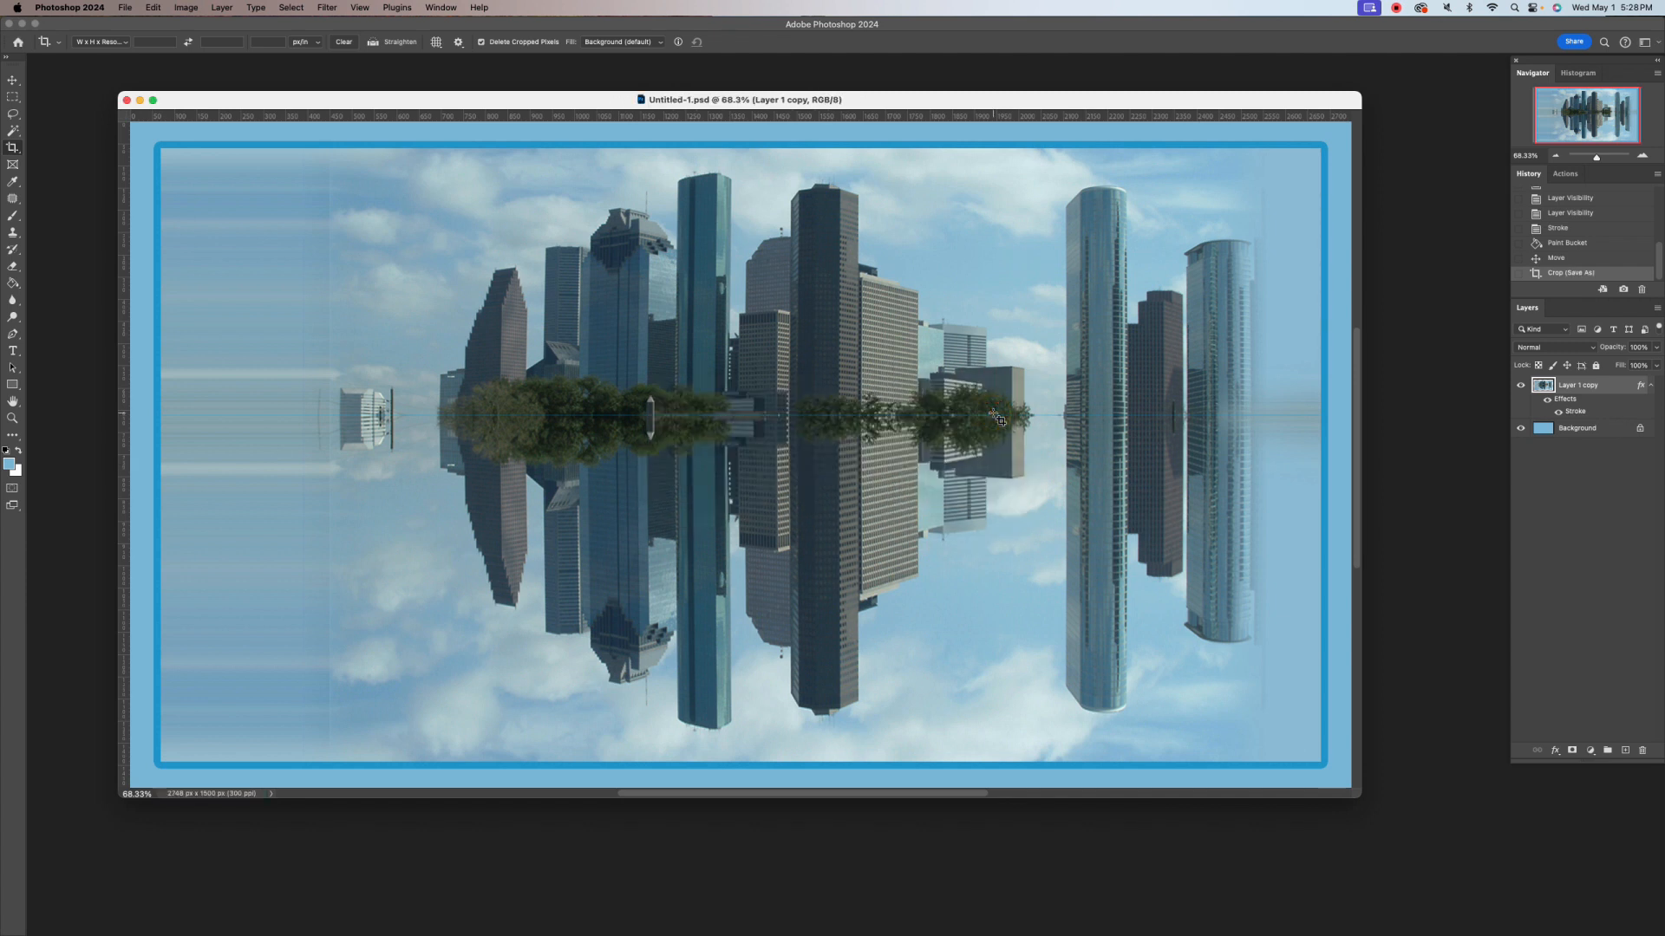
Save a JPEG copy to the Desktop as Untitled-1 copy.jpg at quality 12 (Maximum), Baseline ("Standard")
click(124, 7)
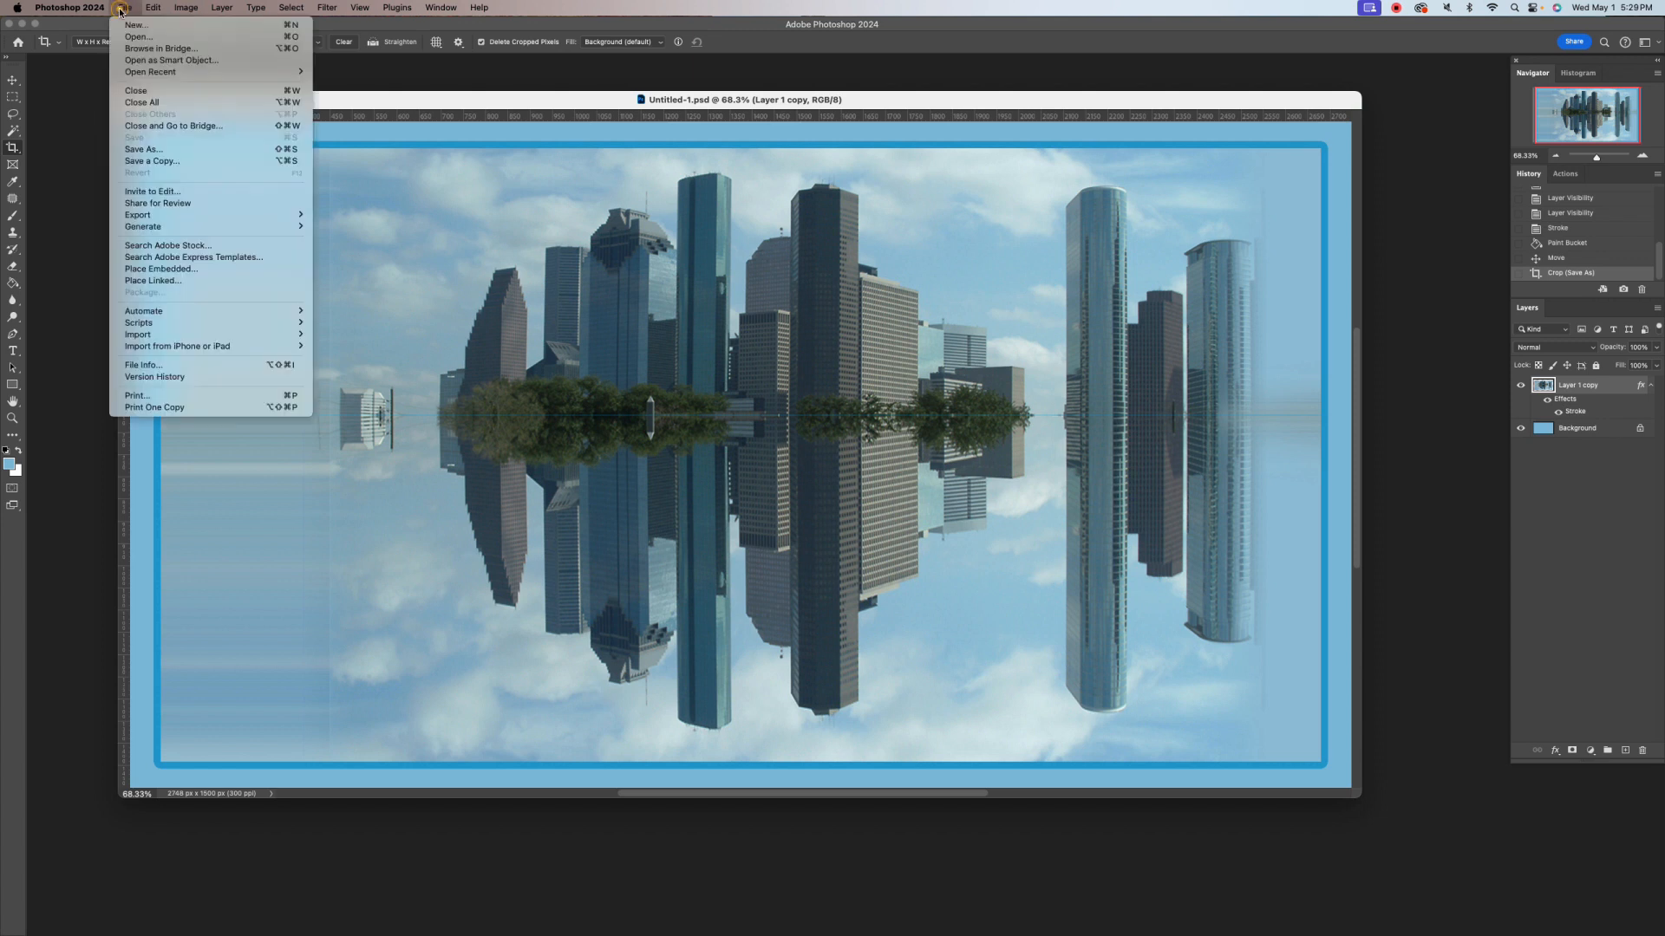
click(161, 163)
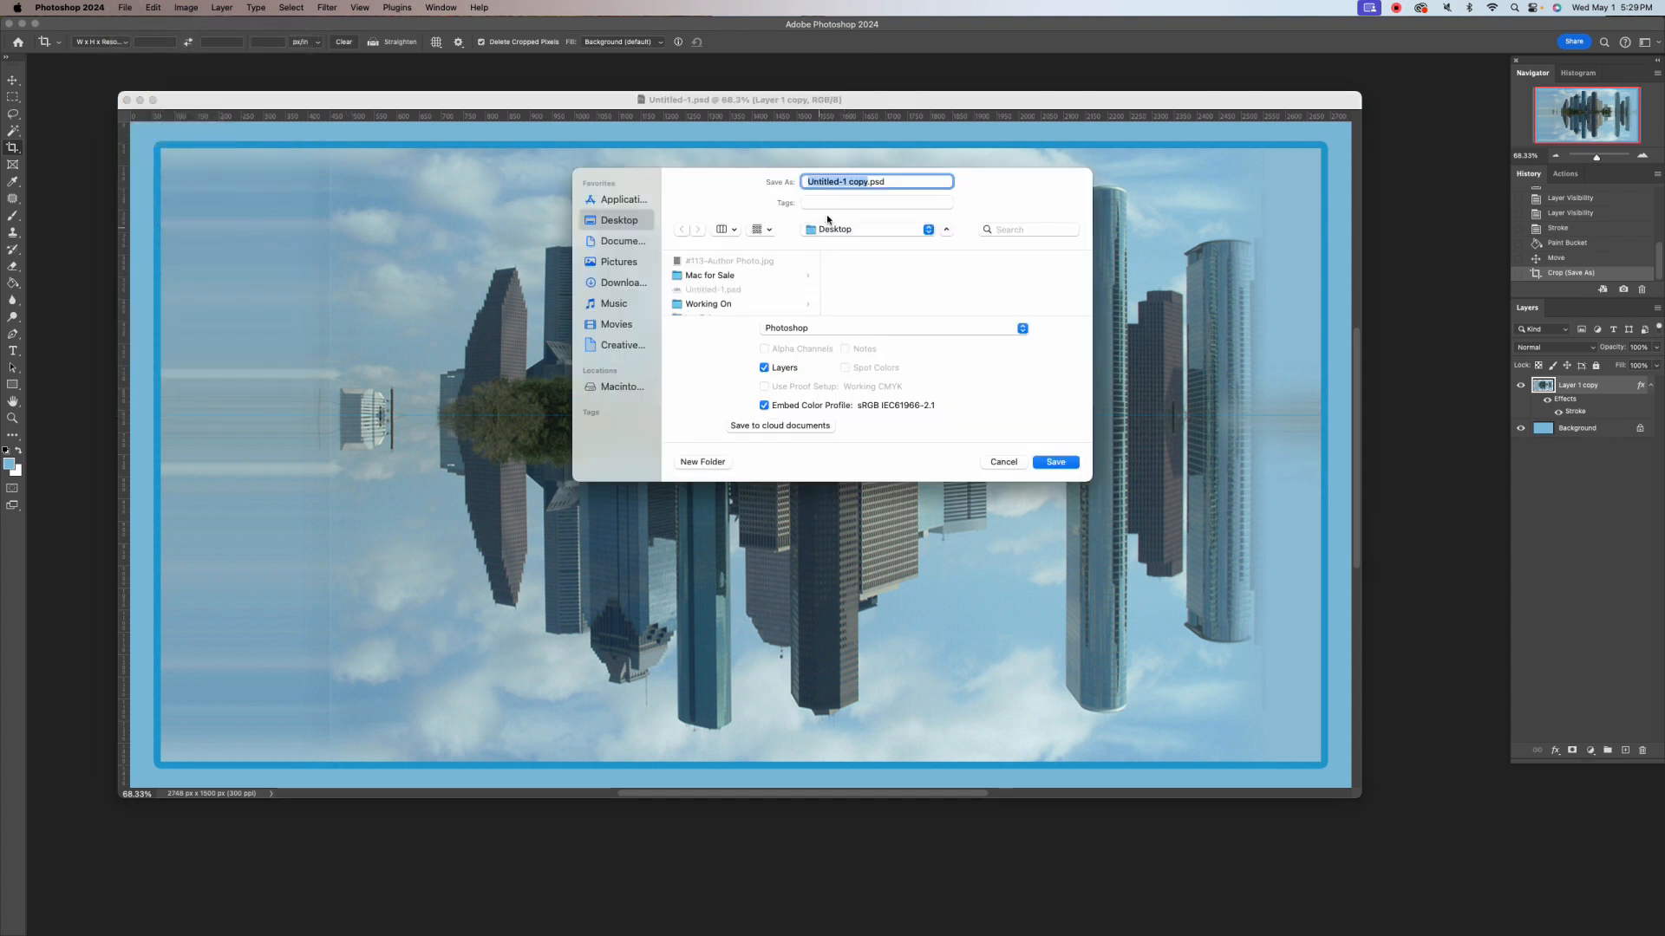
click(824, 328)
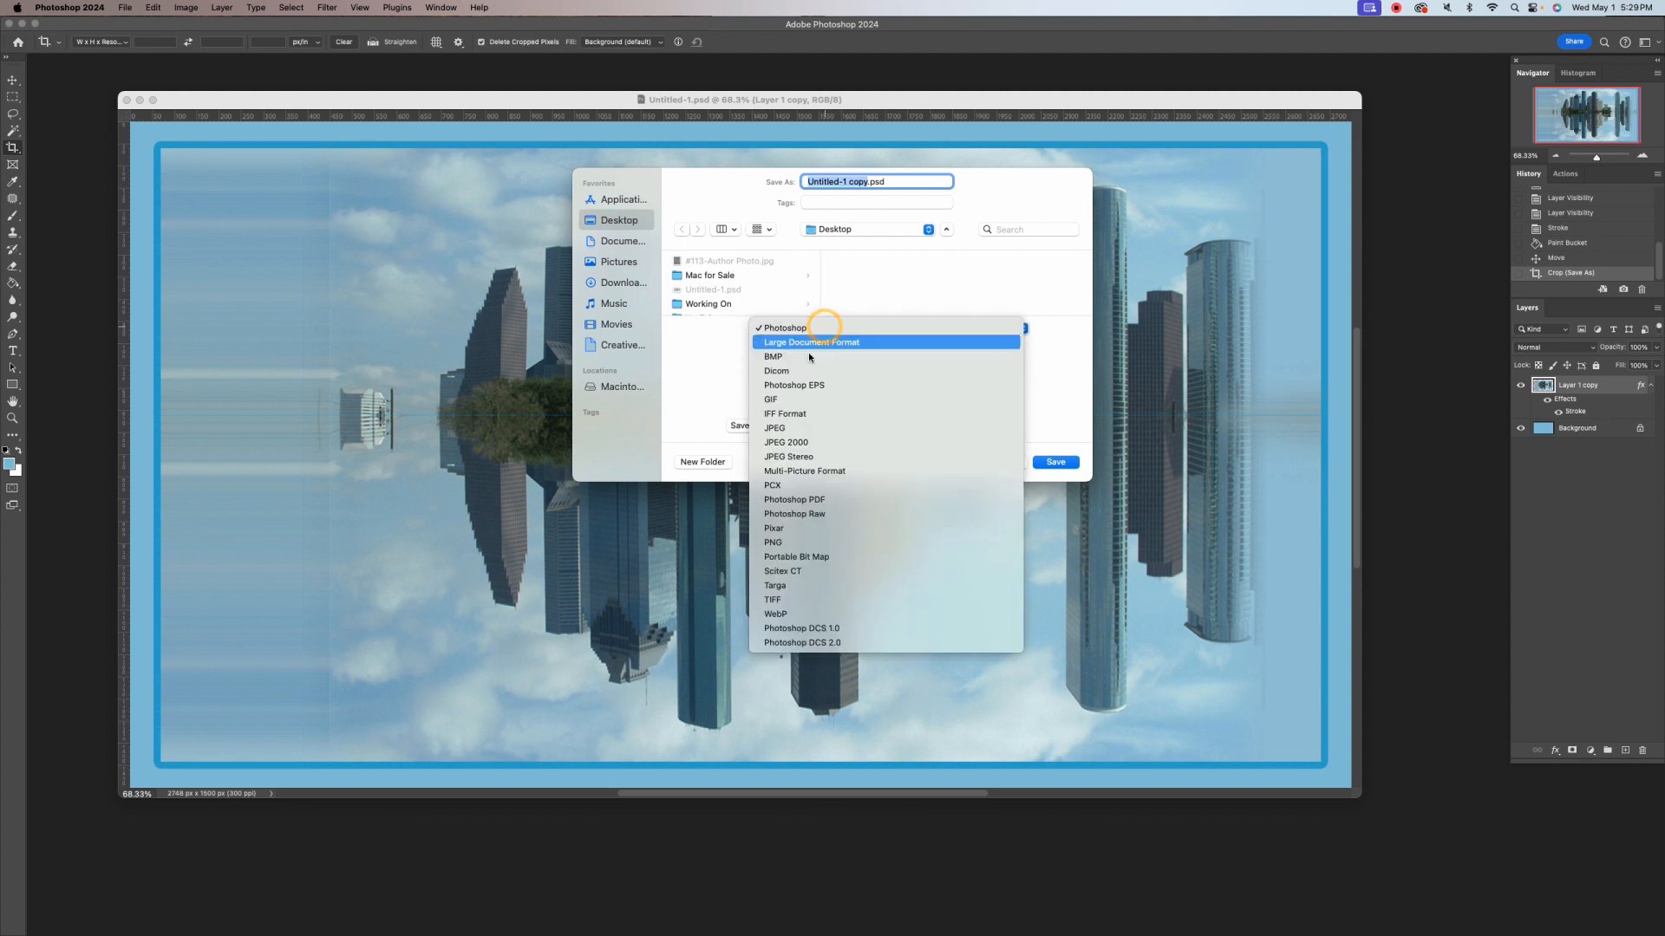
click(776, 428)
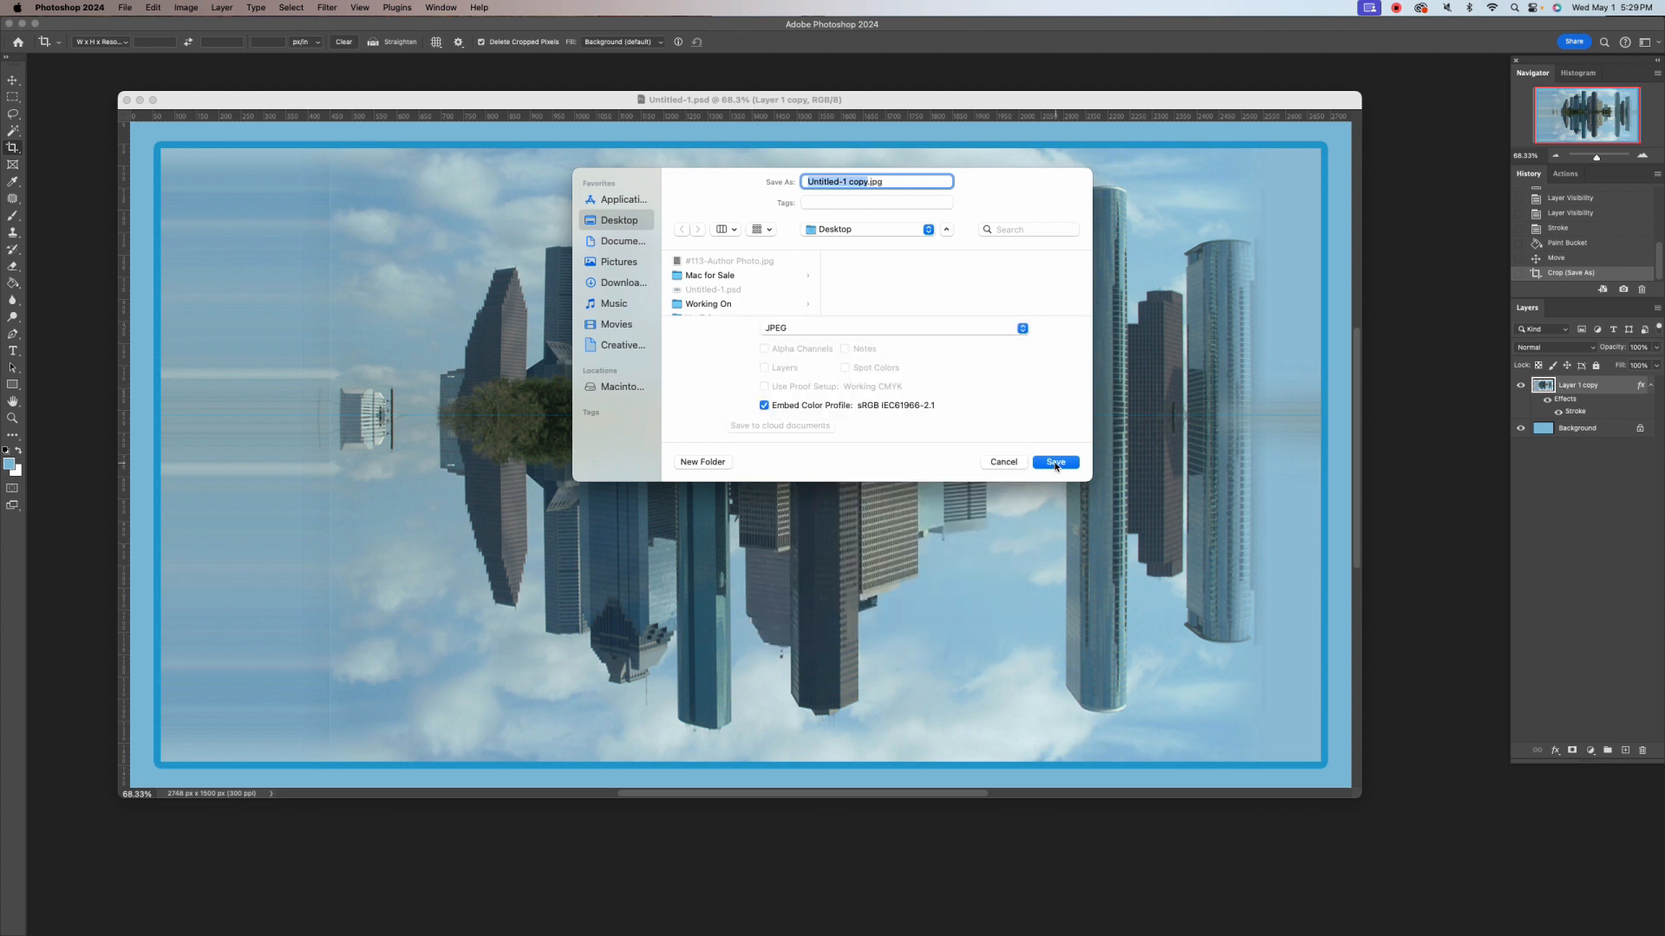
click(1056, 462)
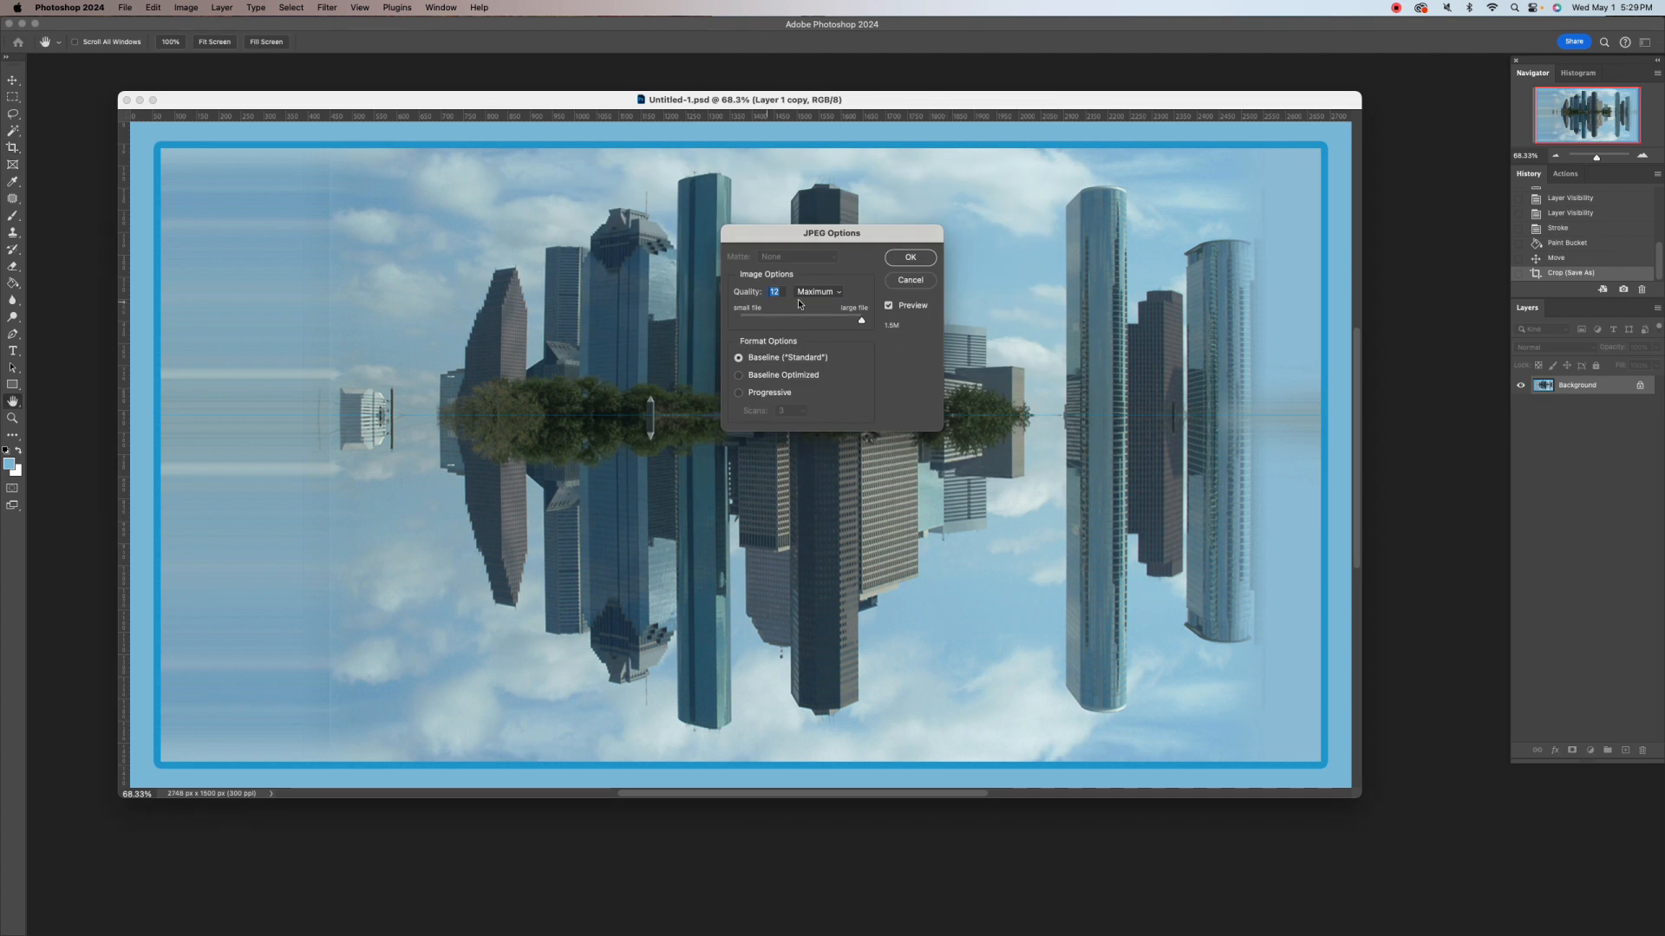
click(910, 258)
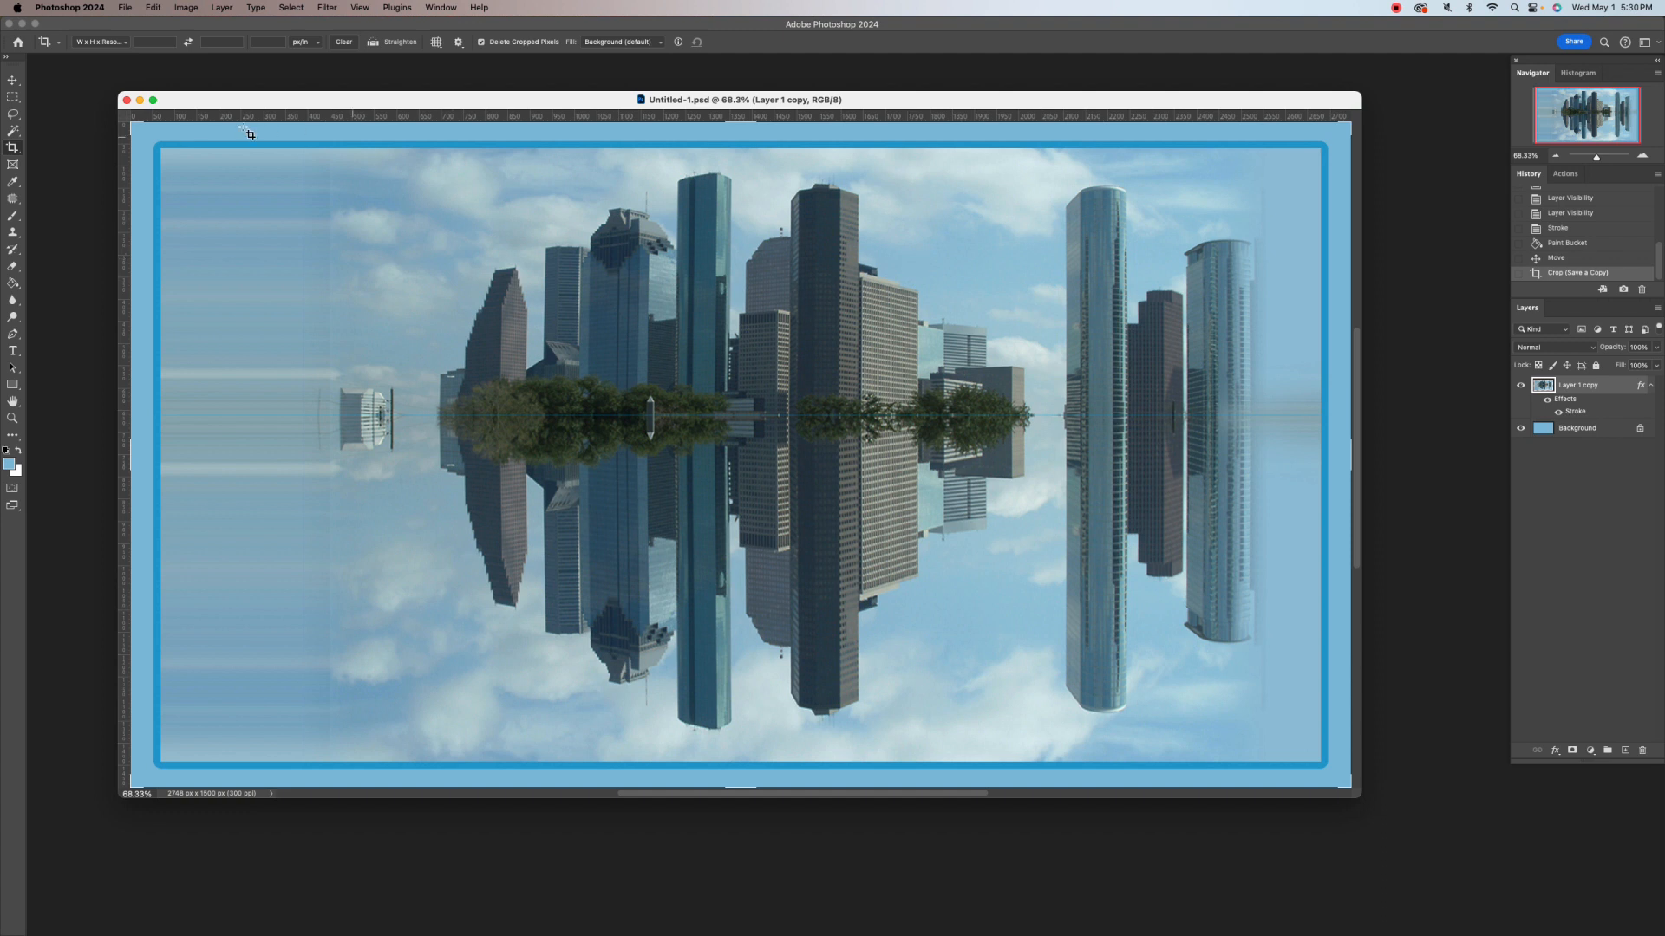
Close the skyline document, minimize the Photoshop window and move the floating panels off the saved desktop files
click(126, 100)
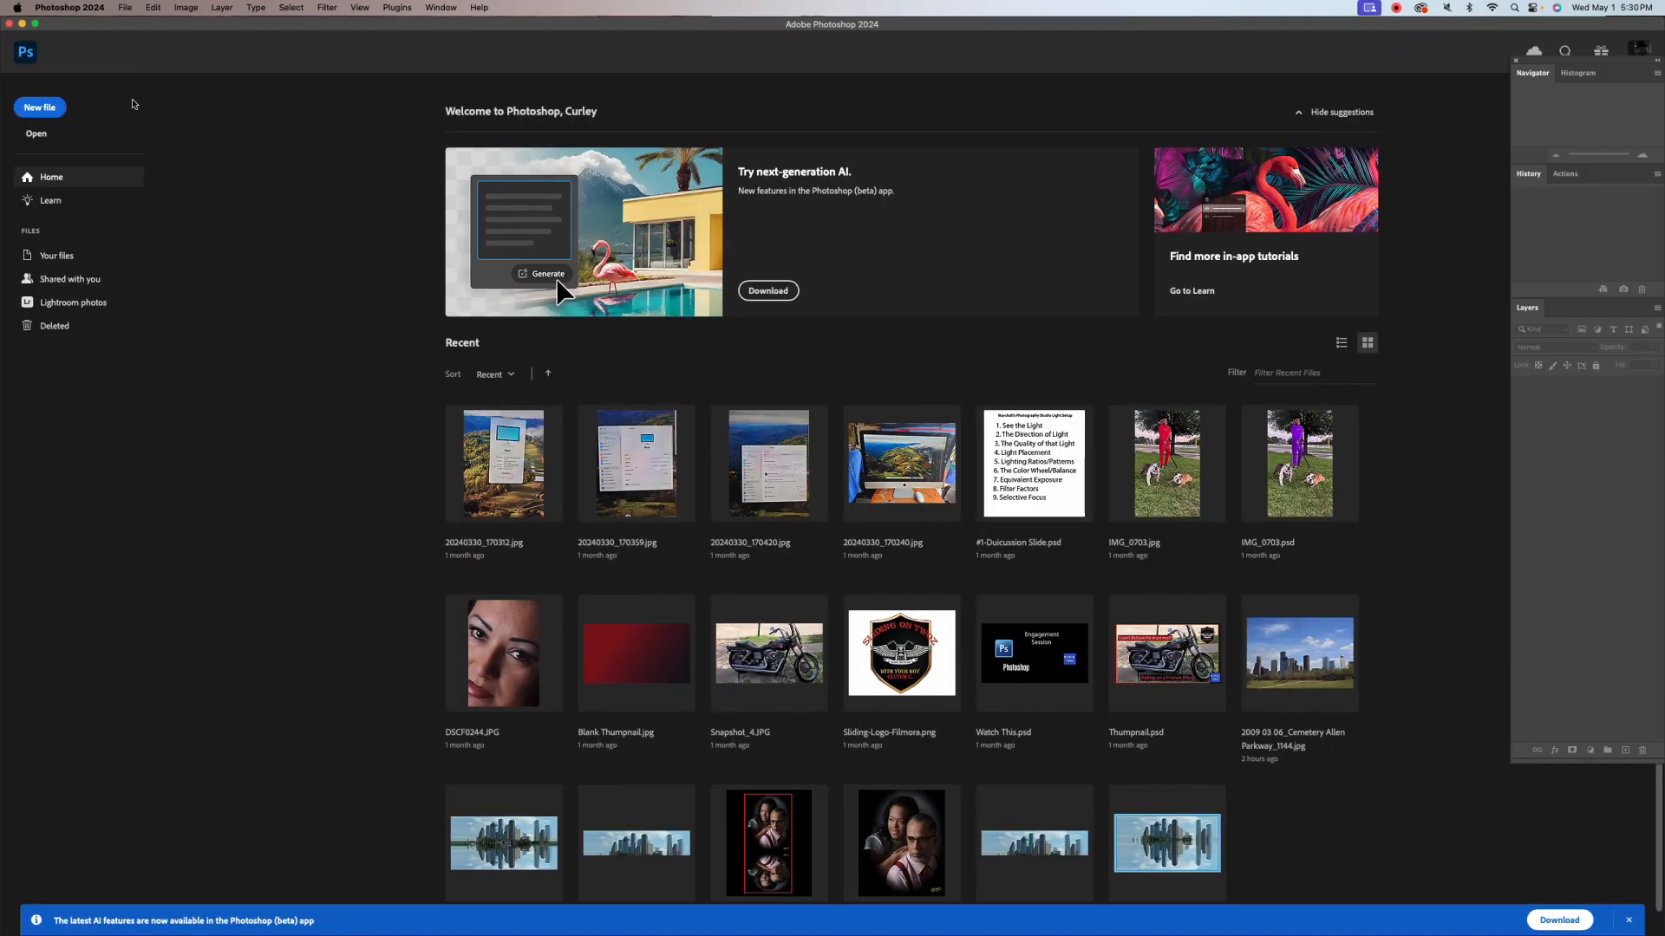
click(21, 24)
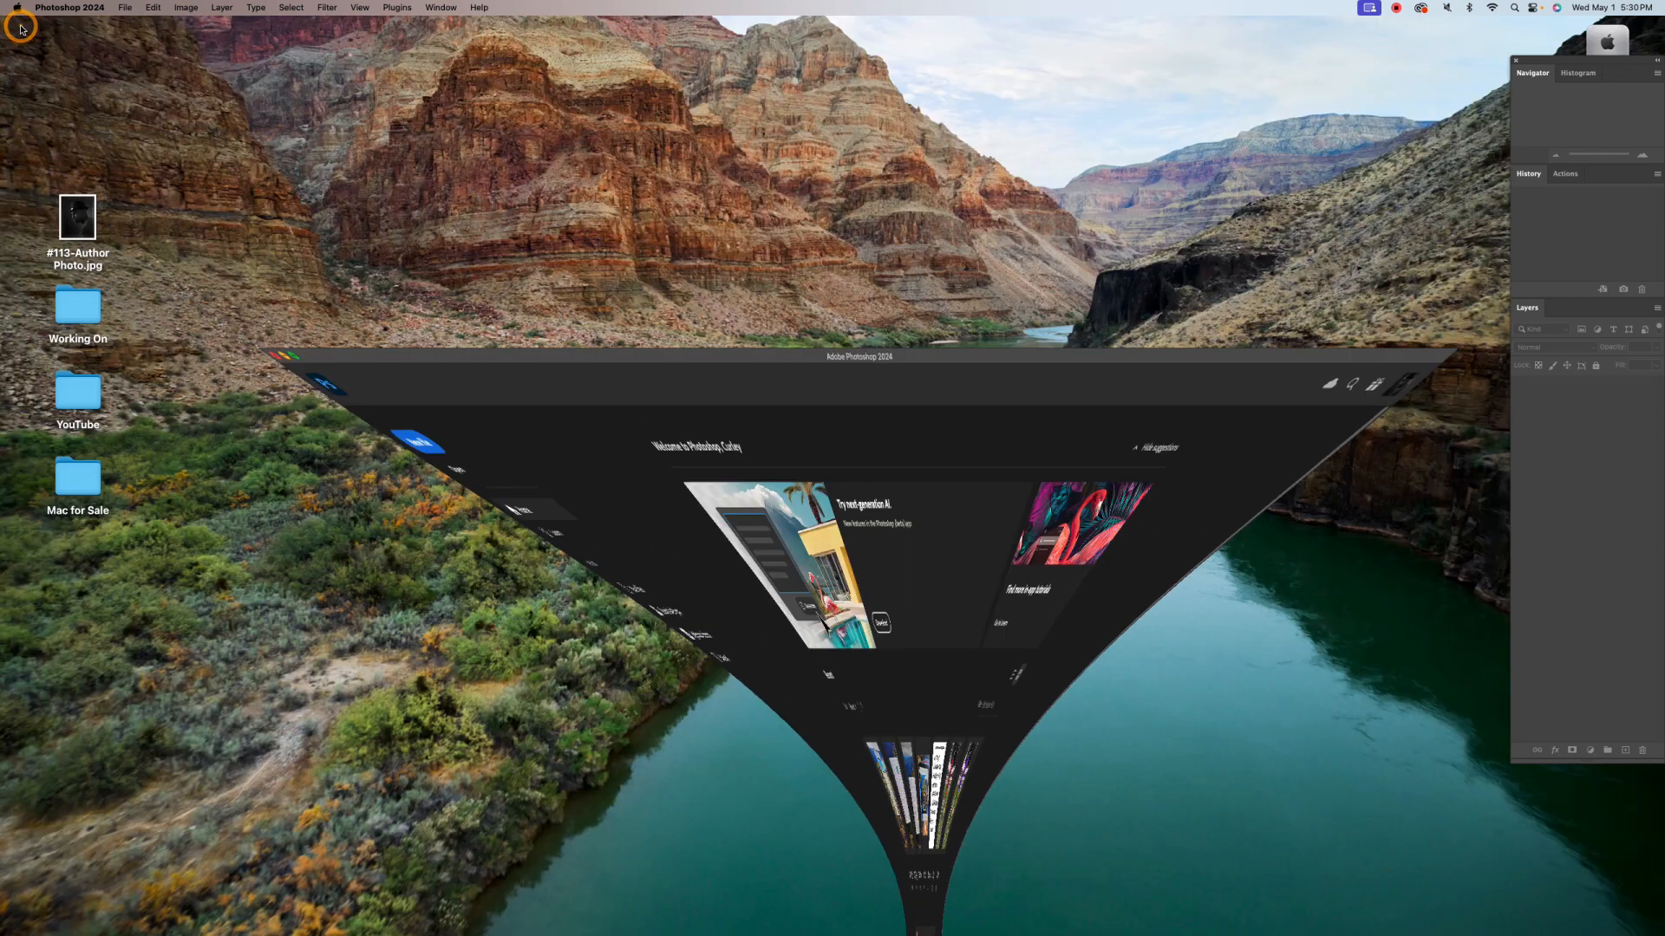
drag(1622, 61, 1131, 105)
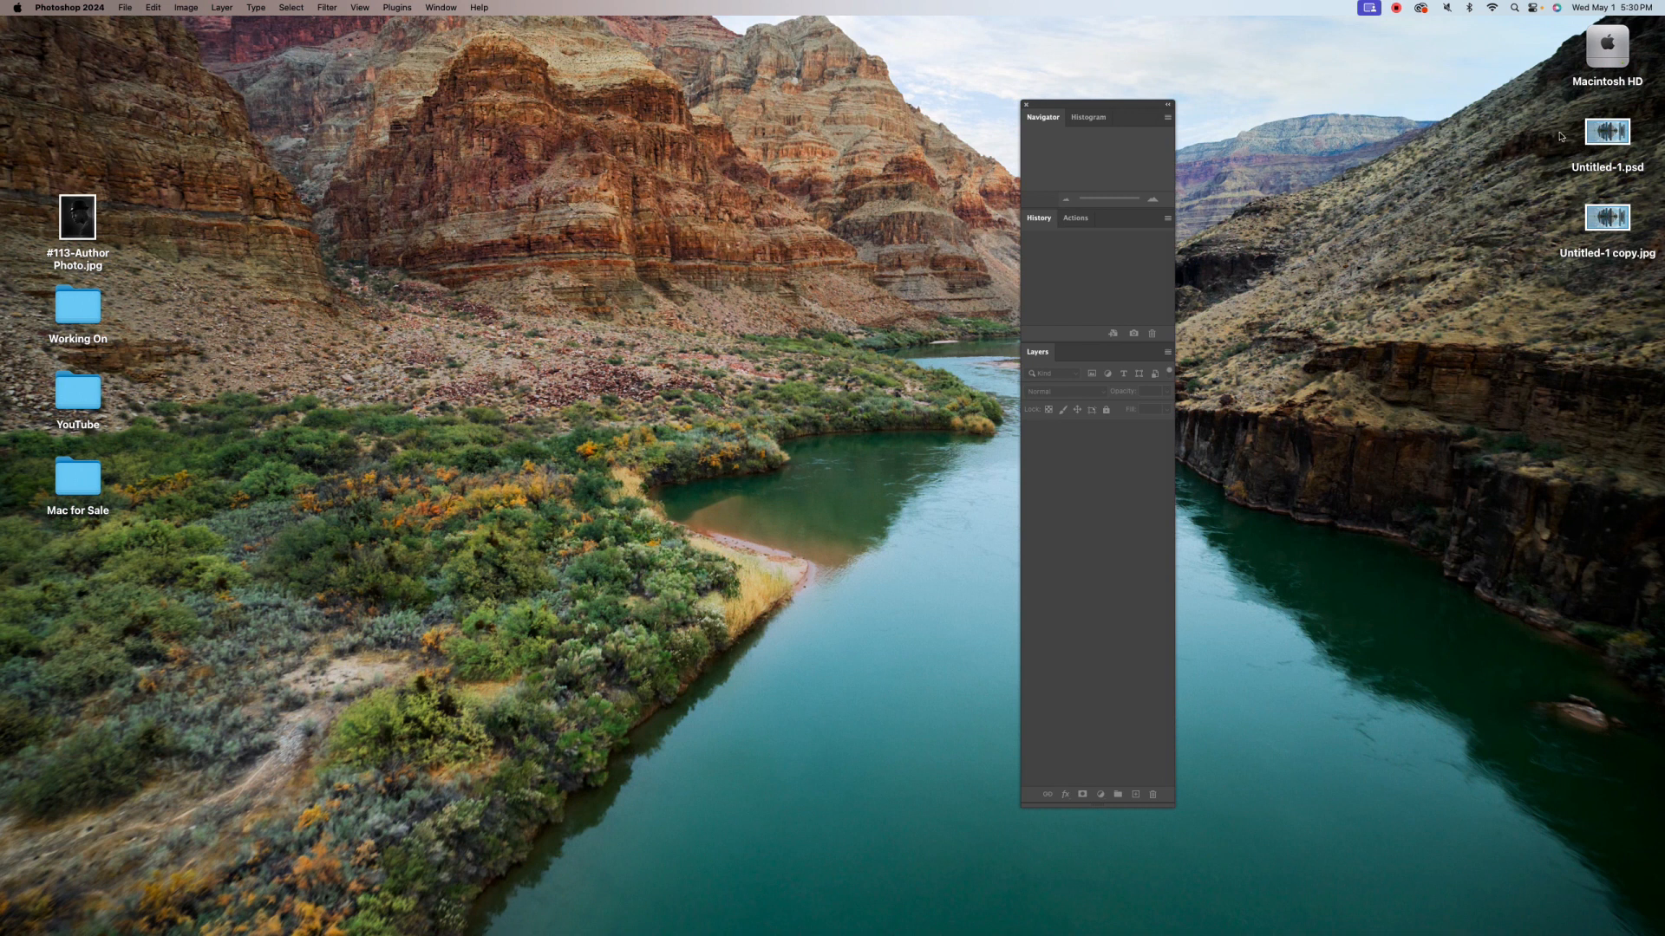
Open Untitled-1 copy.jpg from the desktop in Preview to check the exported image, and close it
right_click(1594, 168)
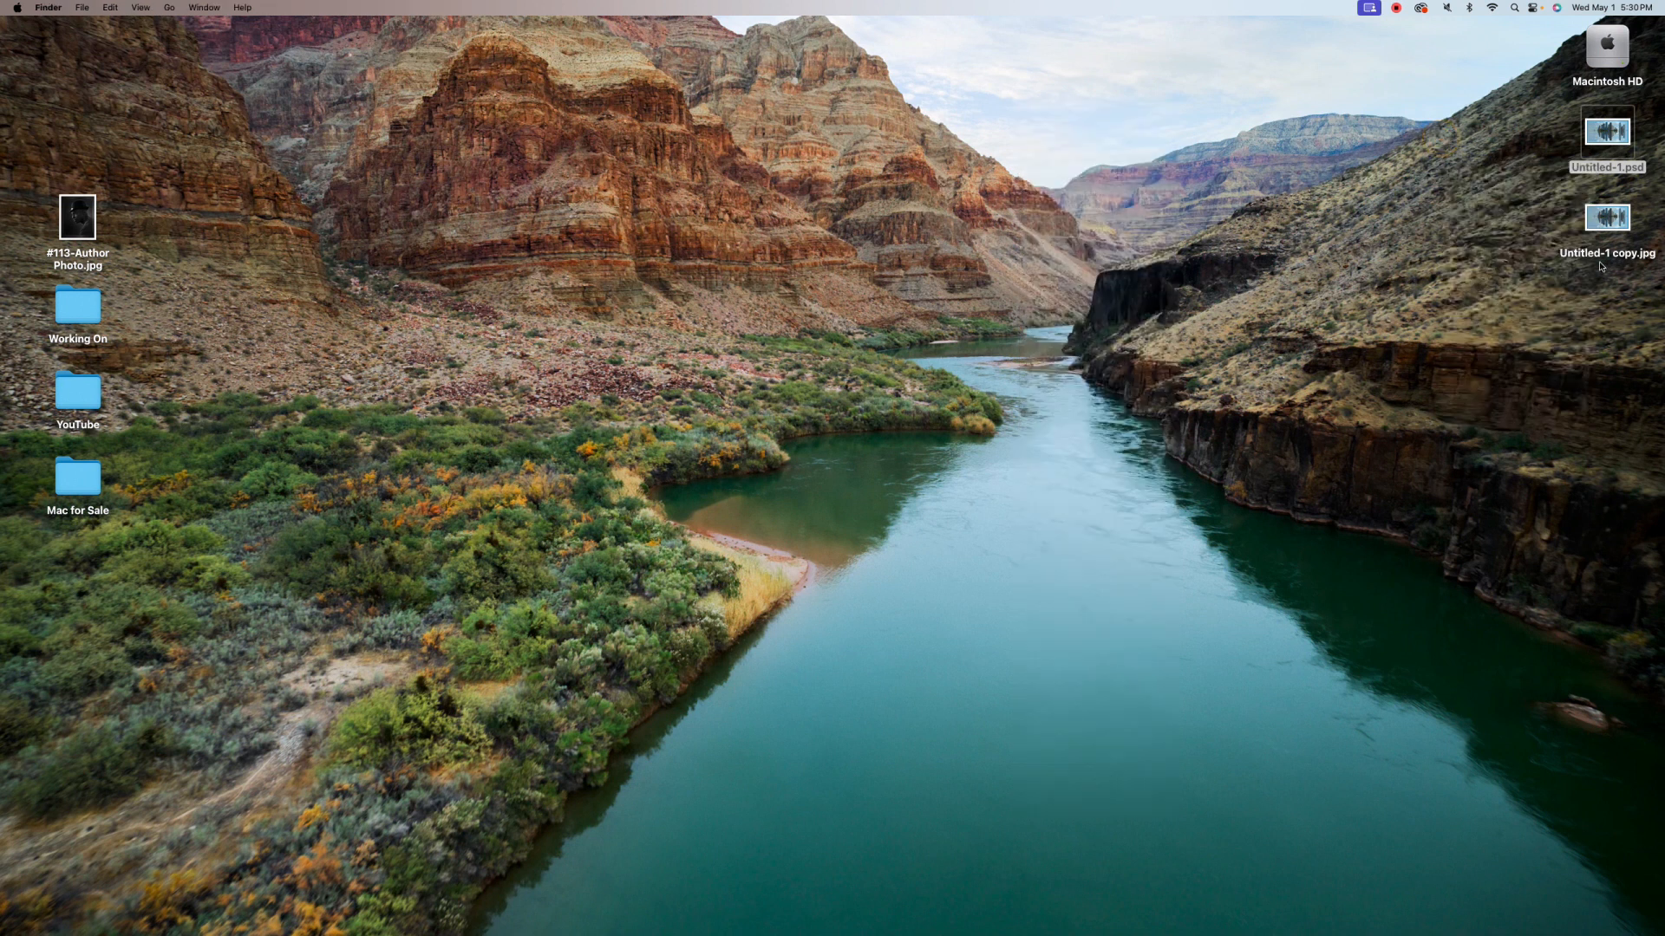
click(1606, 229)
double_click(1606, 229)
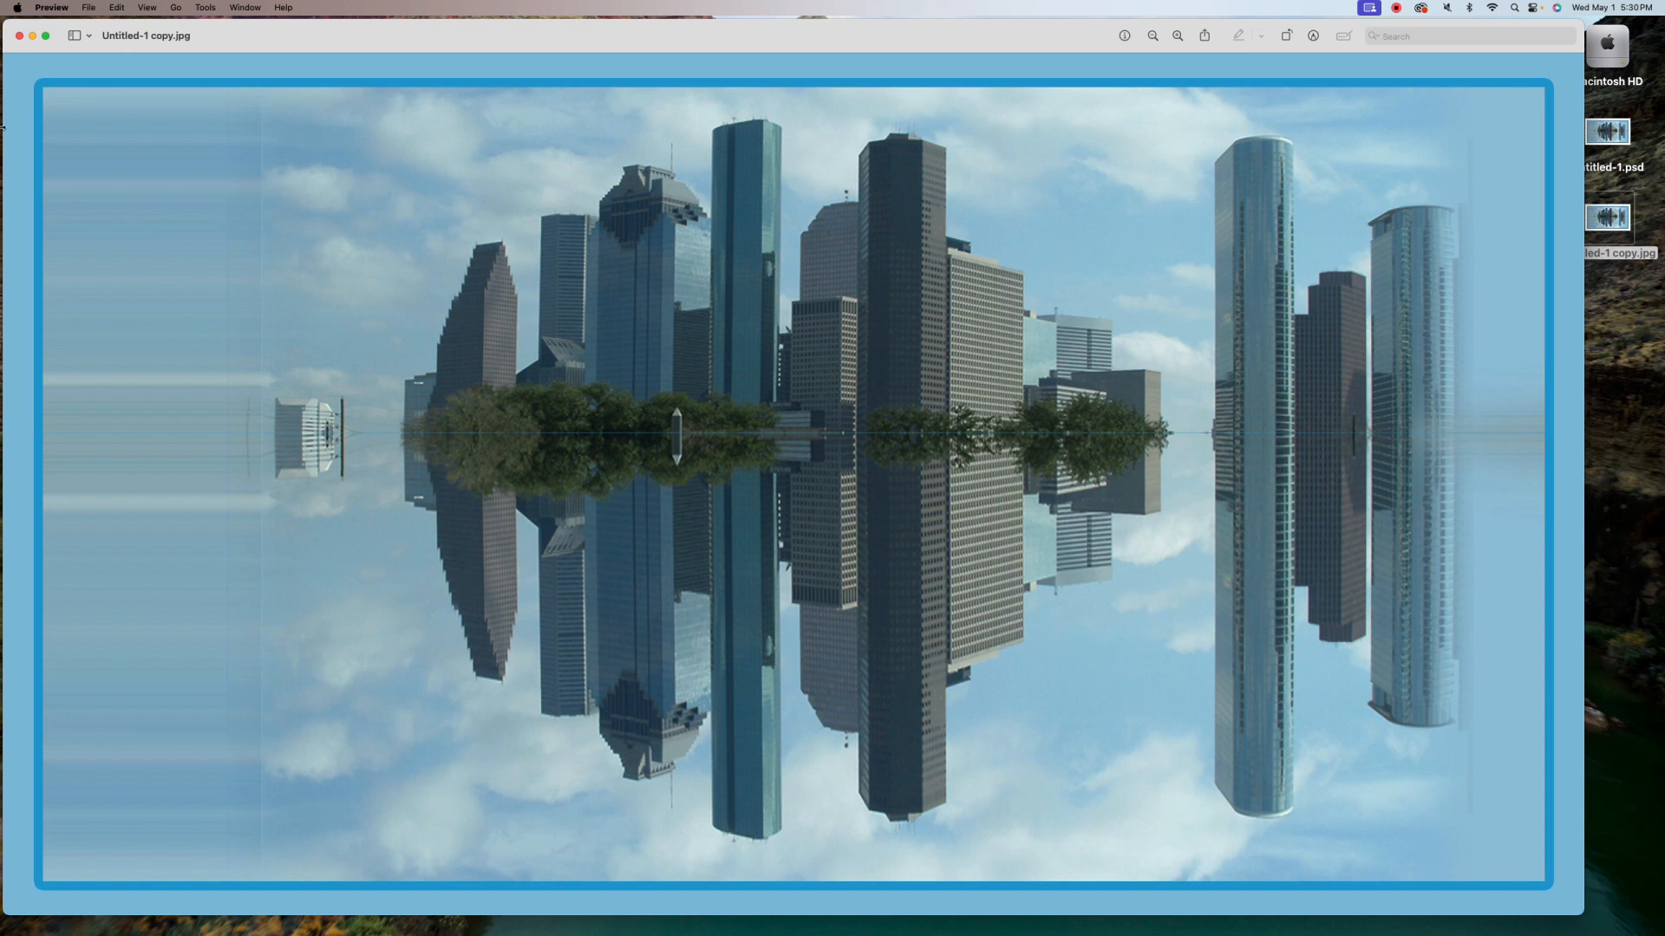
click(21, 36)
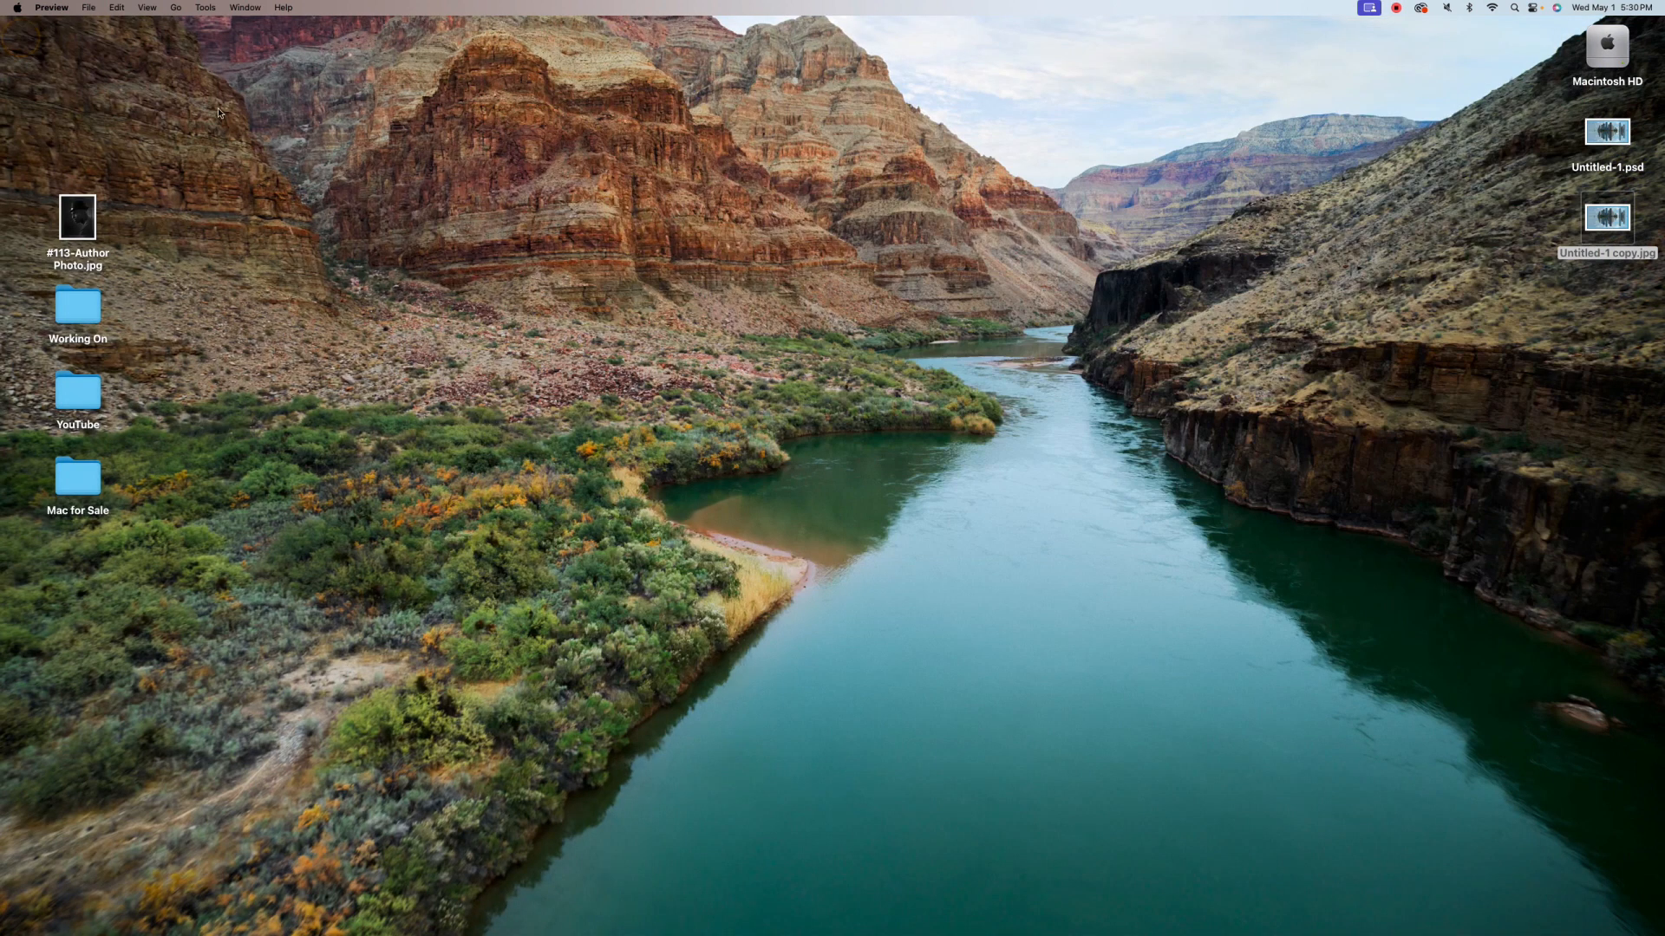
Switch back to Photoshop and move the floating panel group to the edge of the workspace
mouse_move(876, 933)
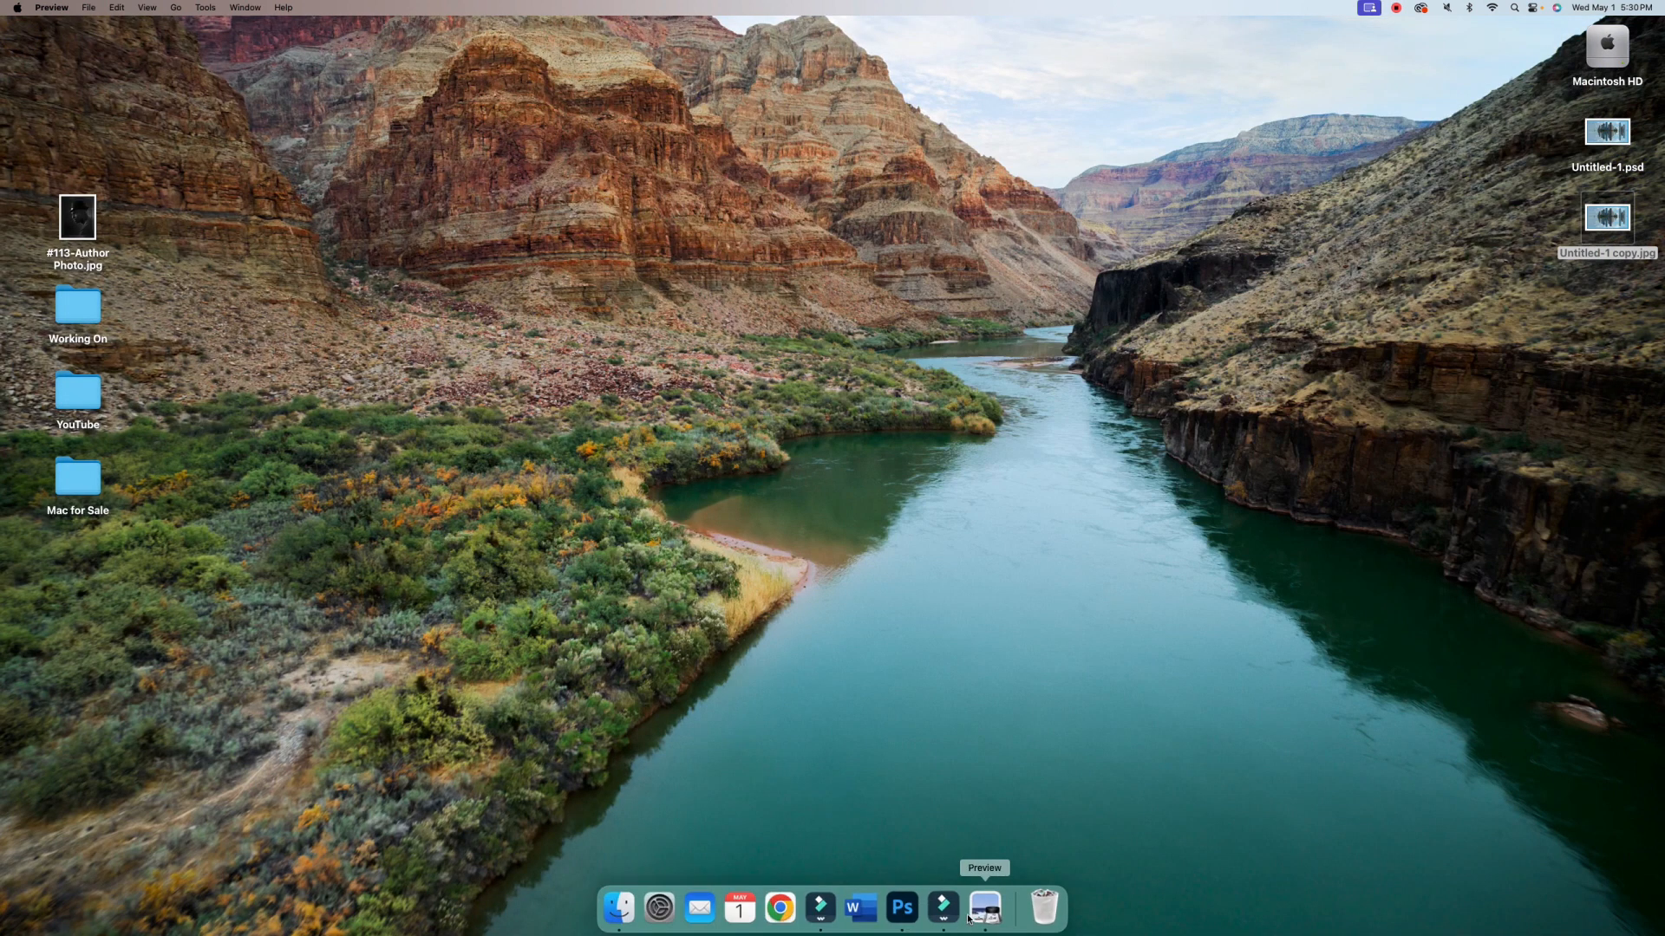
click(903, 910)
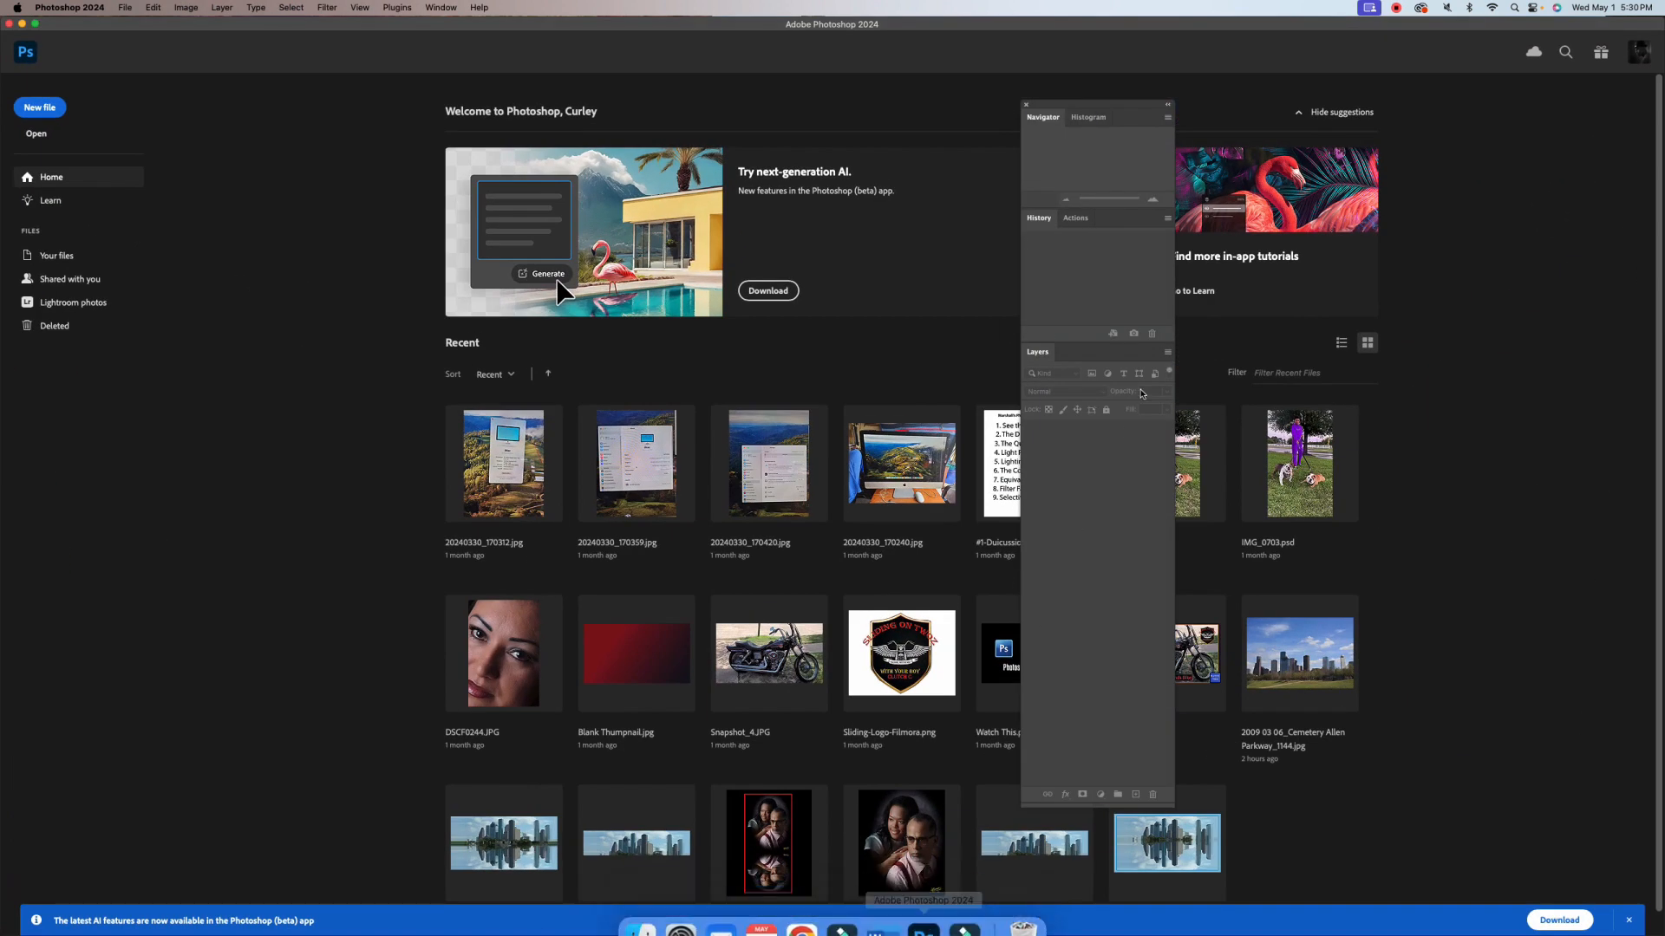
drag(1100, 113, 1535, 84)
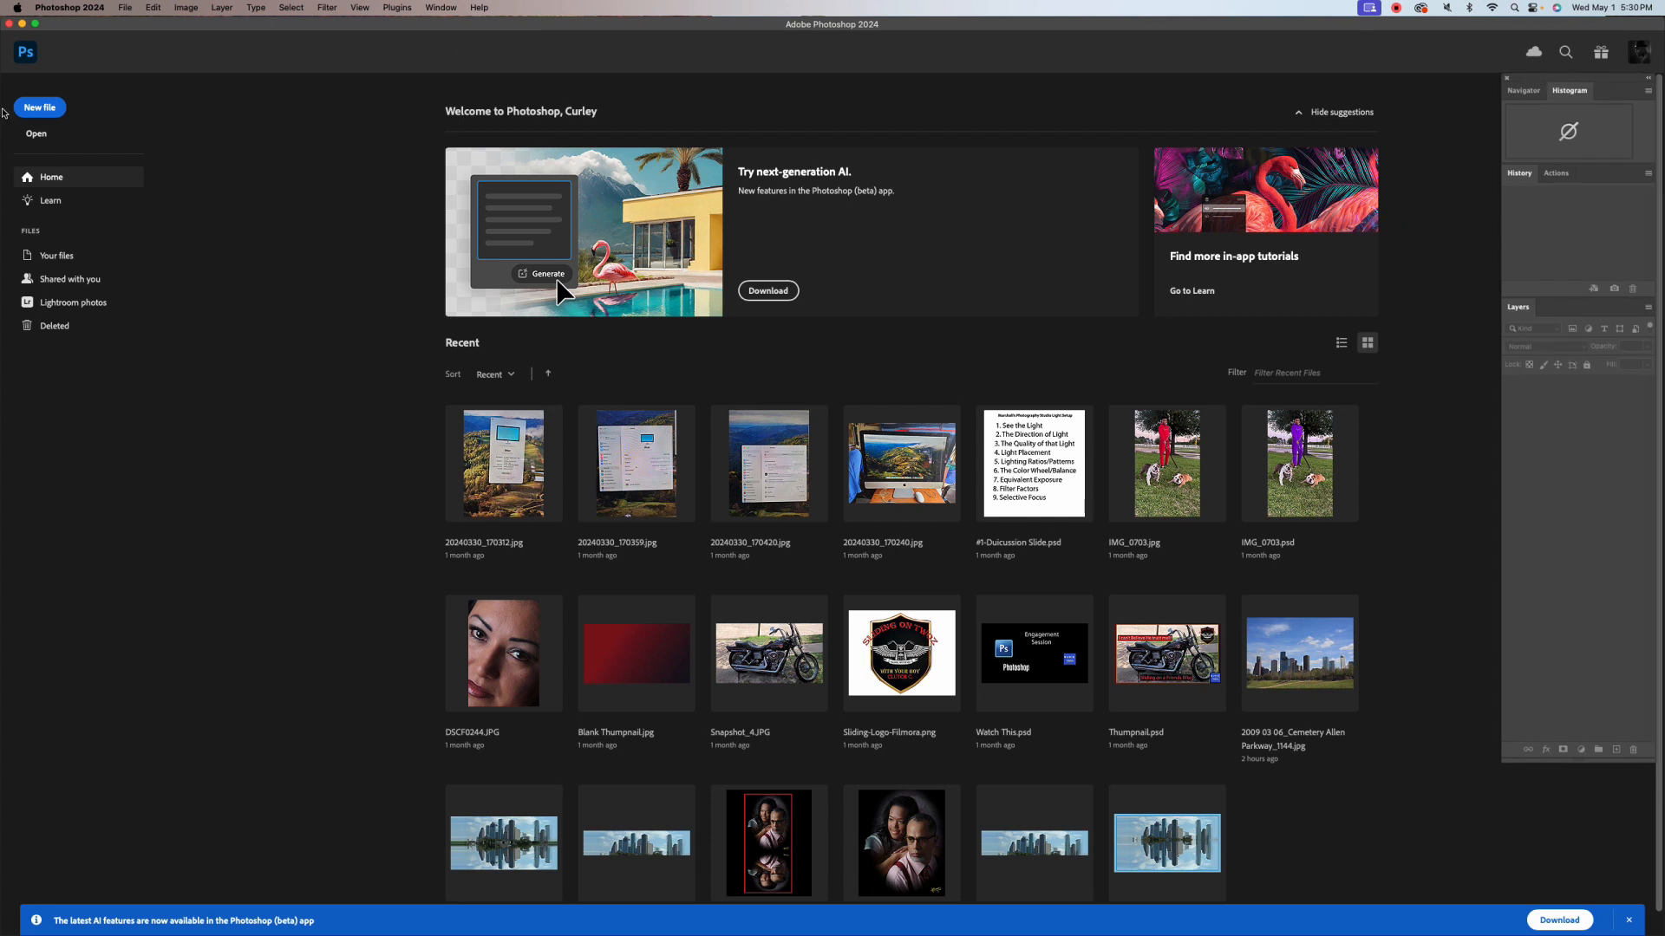
Open People Reflection.jpg from the Pictures folder
click(36, 136)
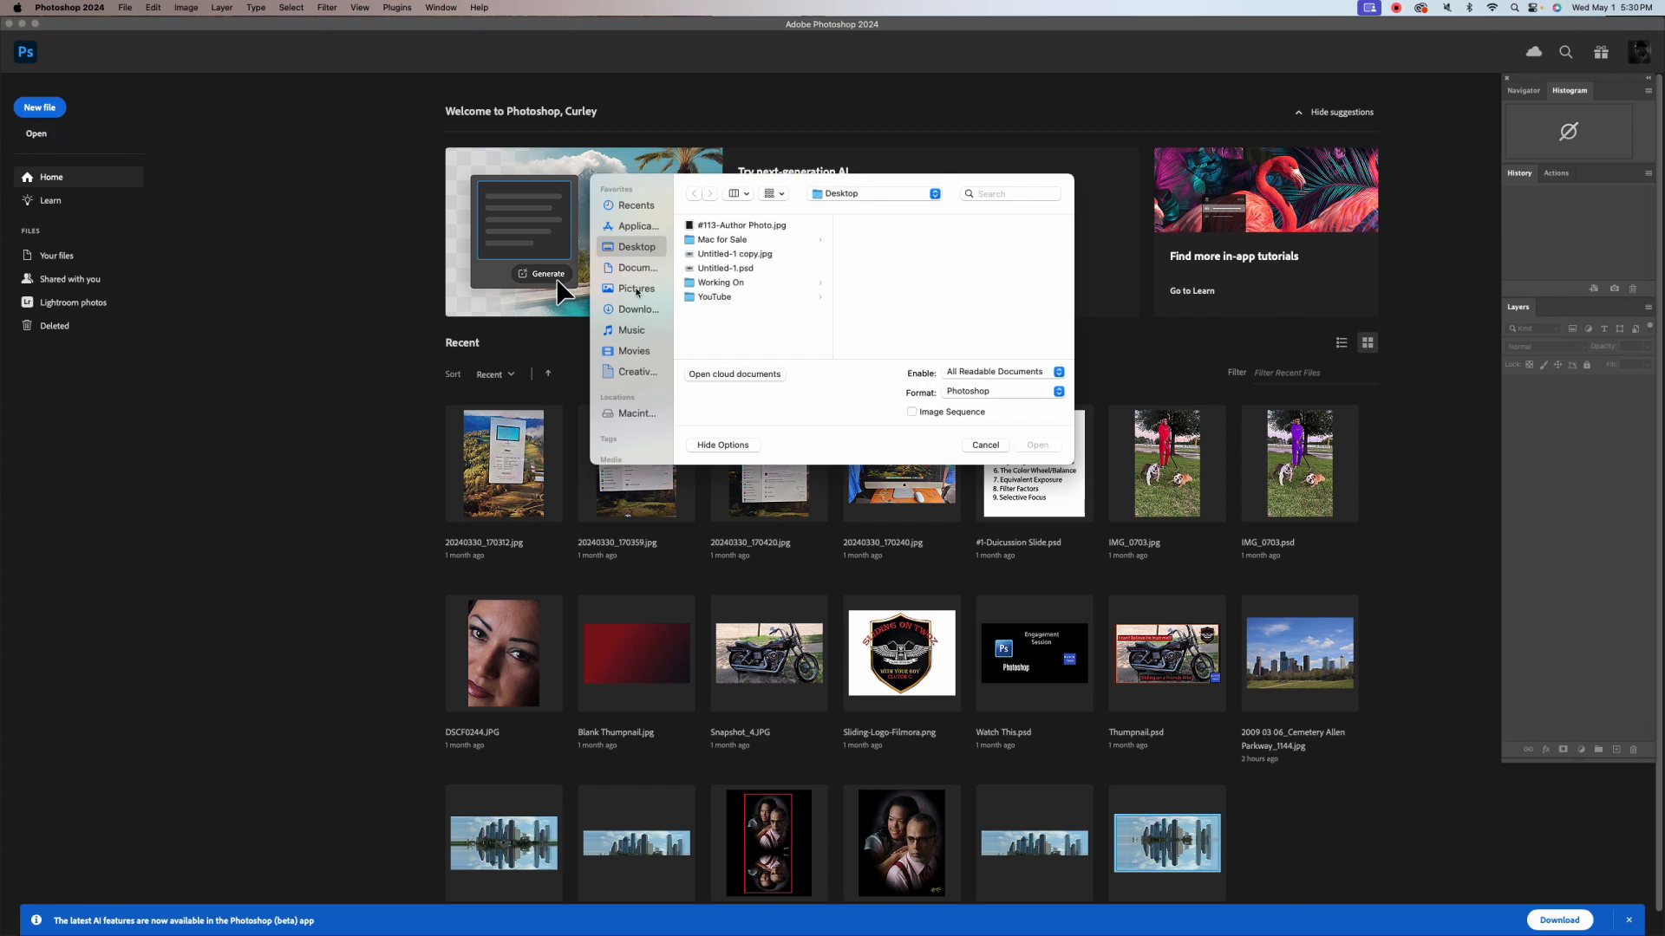
click(637, 290)
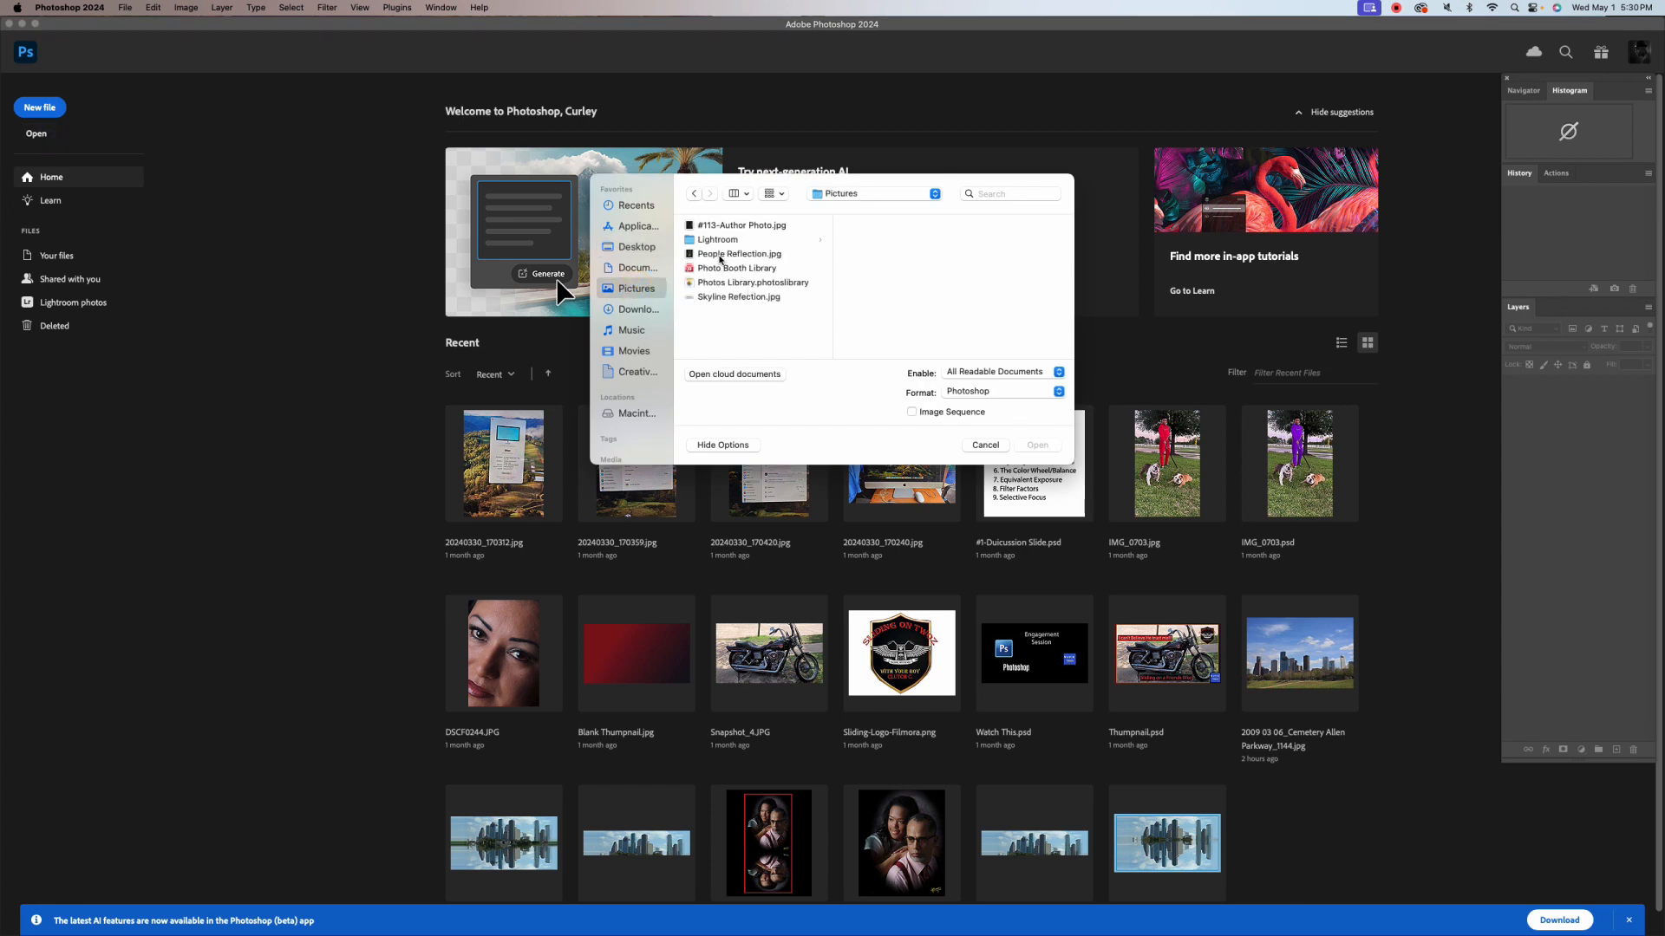
click(722, 254)
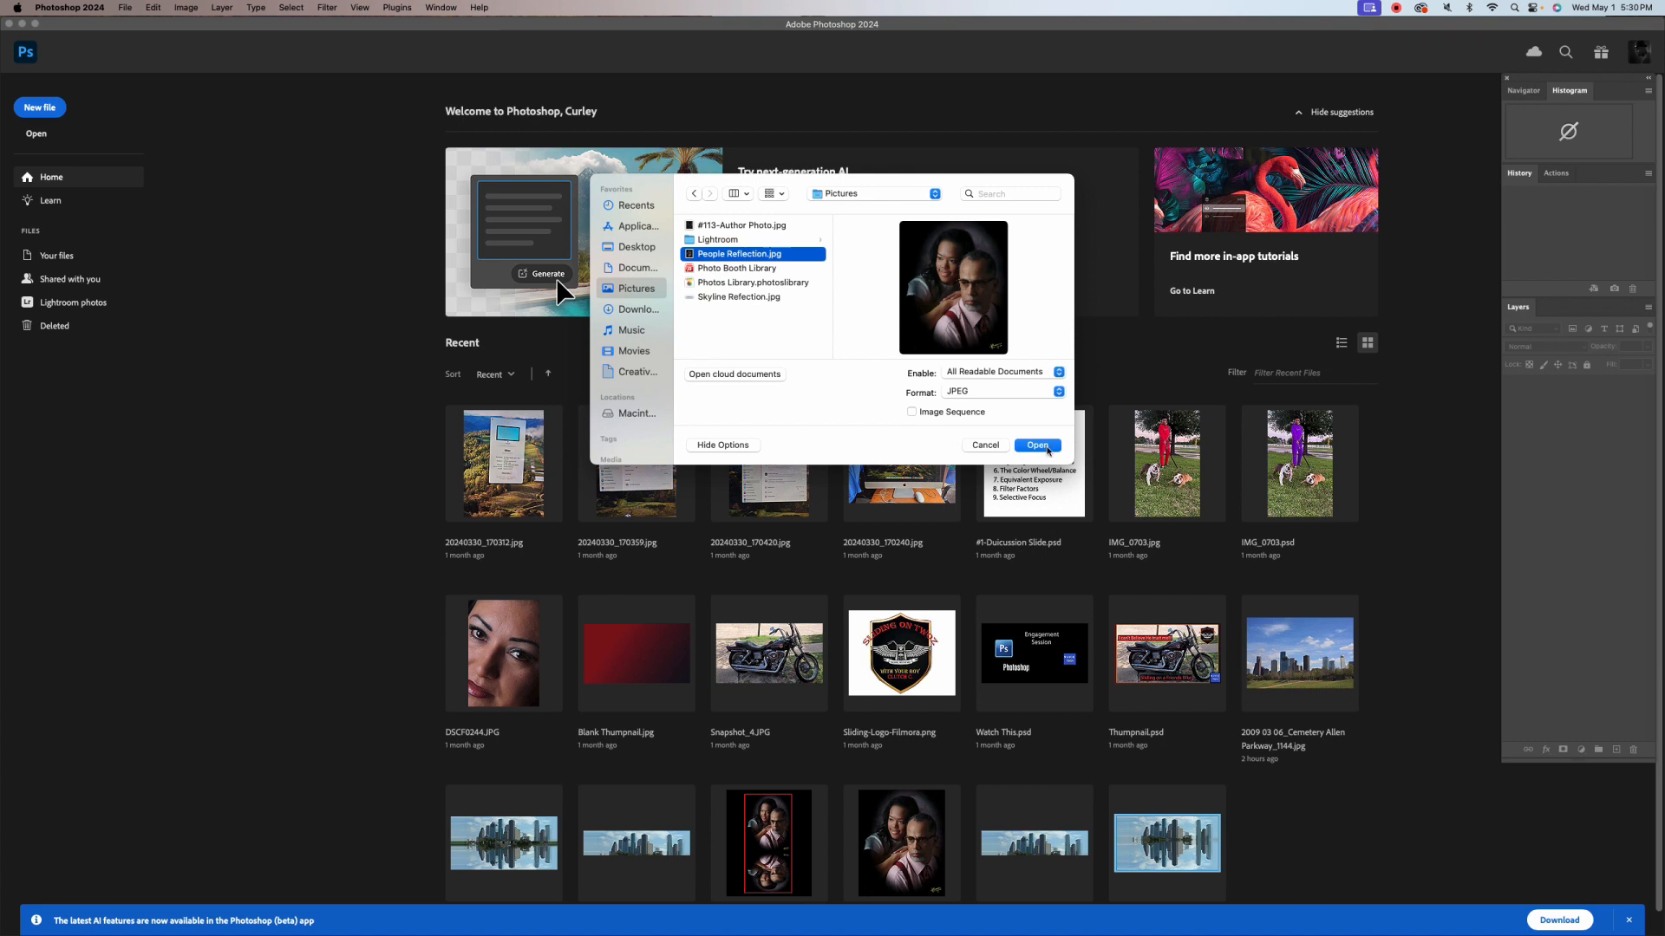
click(1038, 445)
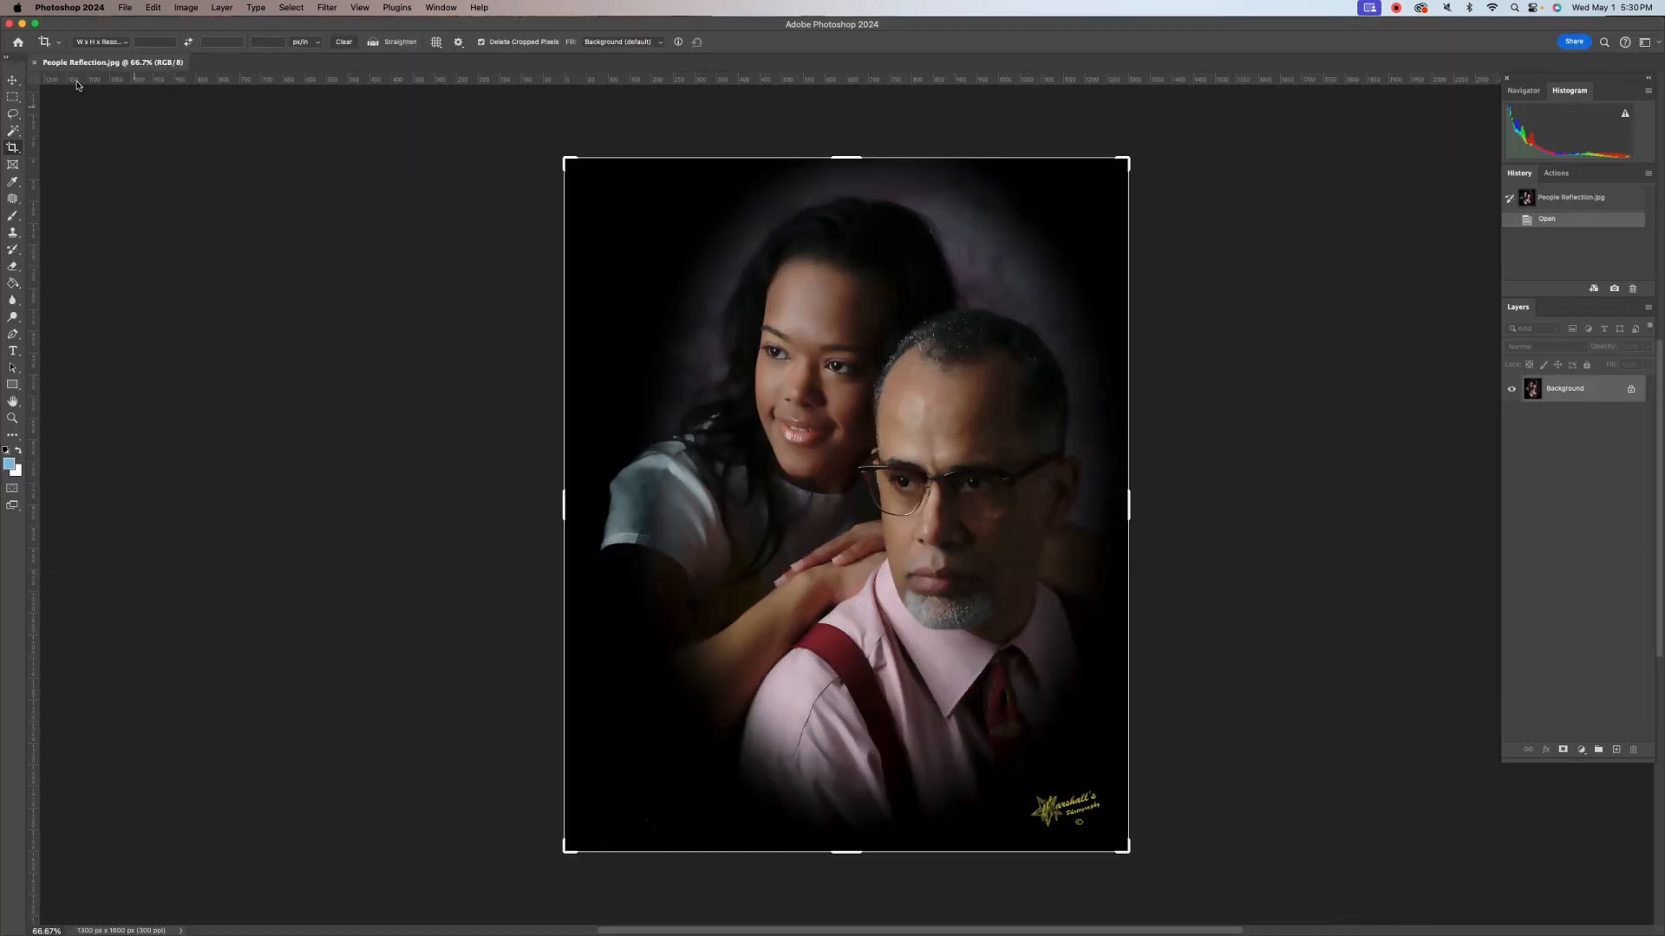
Float the People Reflection.jpg document in its own window, switch to the Move tool and place the window mid-workspace
drag(113, 63, 483, 94)
click(11, 79)
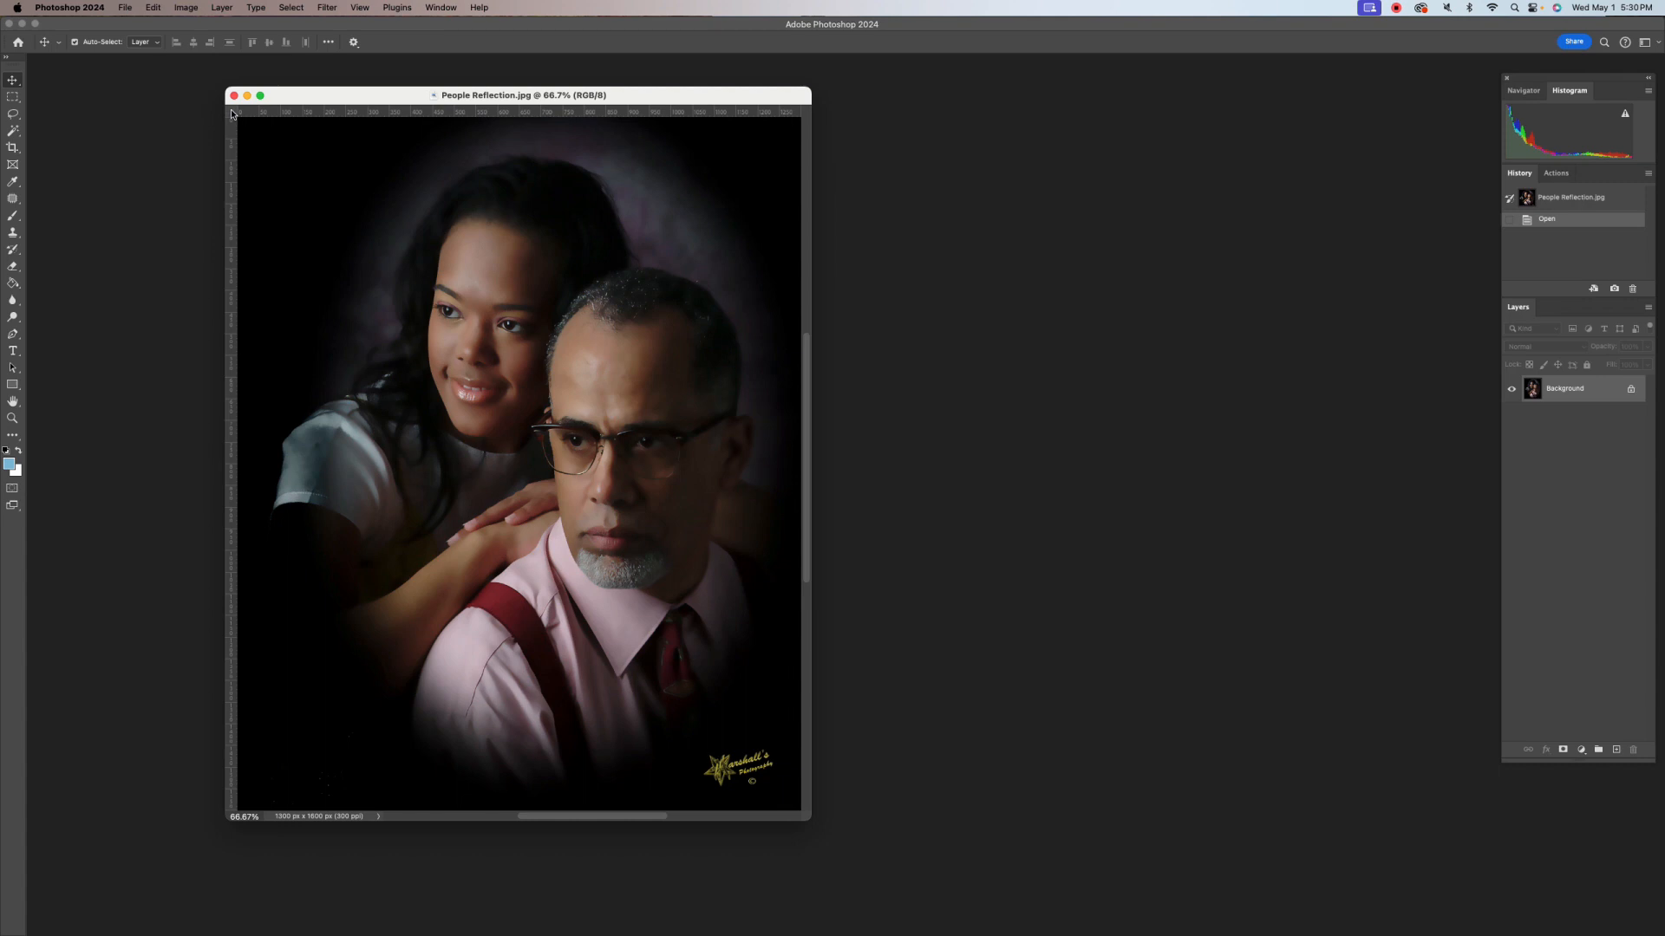
drag(475, 98, 708, 106)
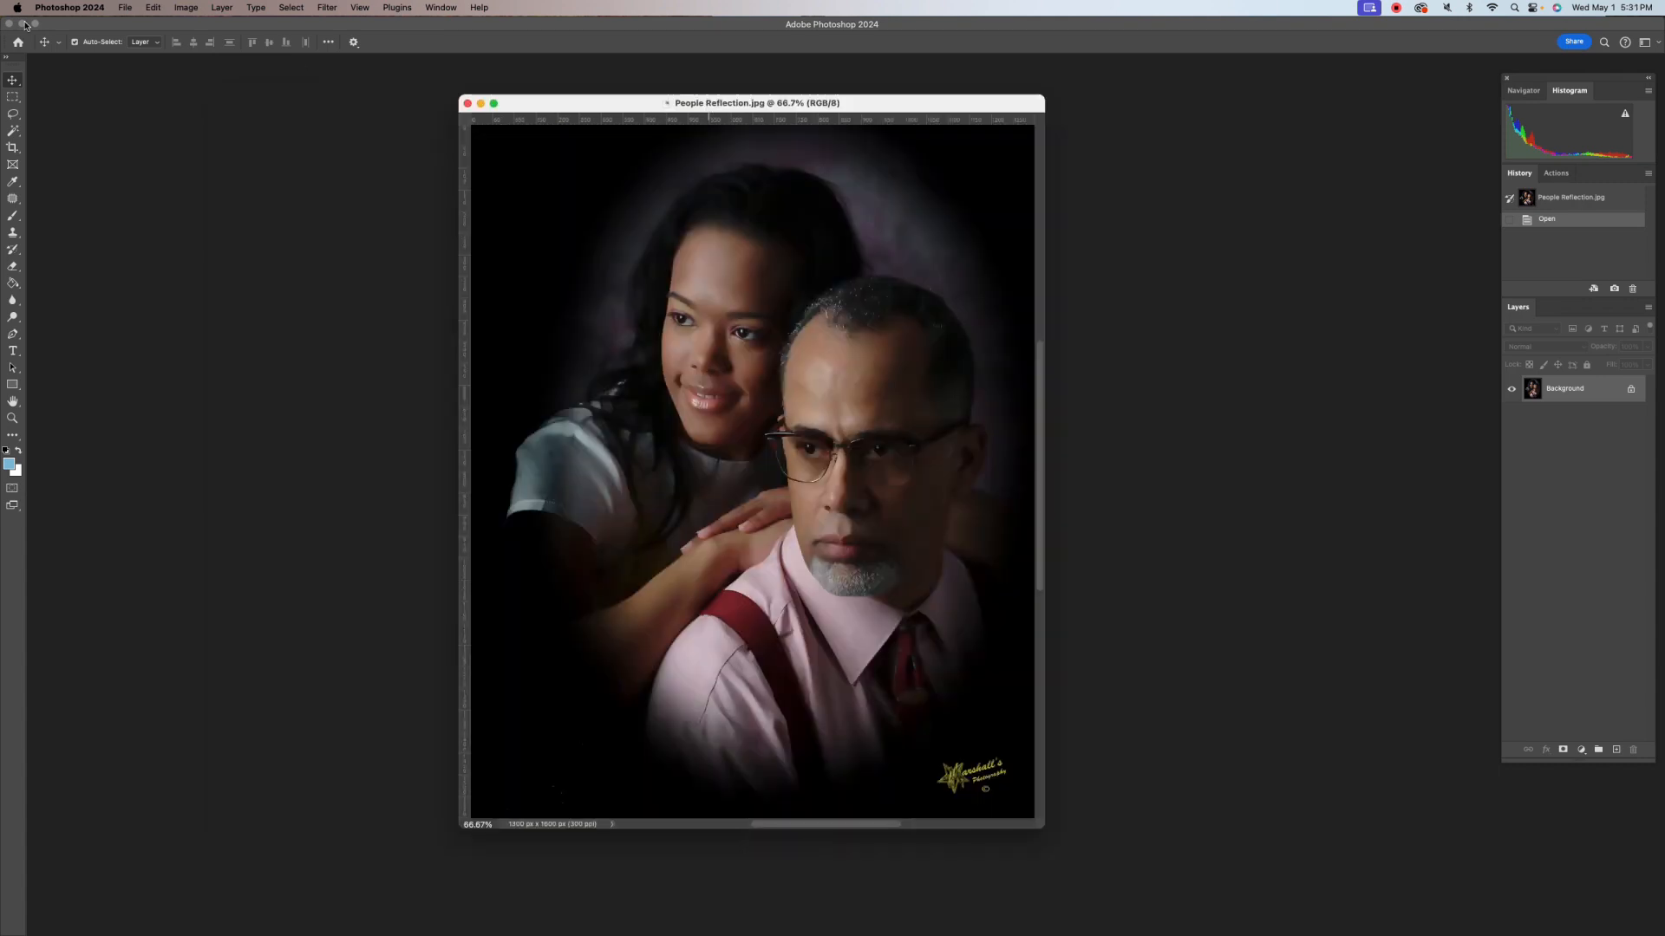
Create a new 8 x 10 inch white RGB document at 300 pixels/inch
click(125, 8)
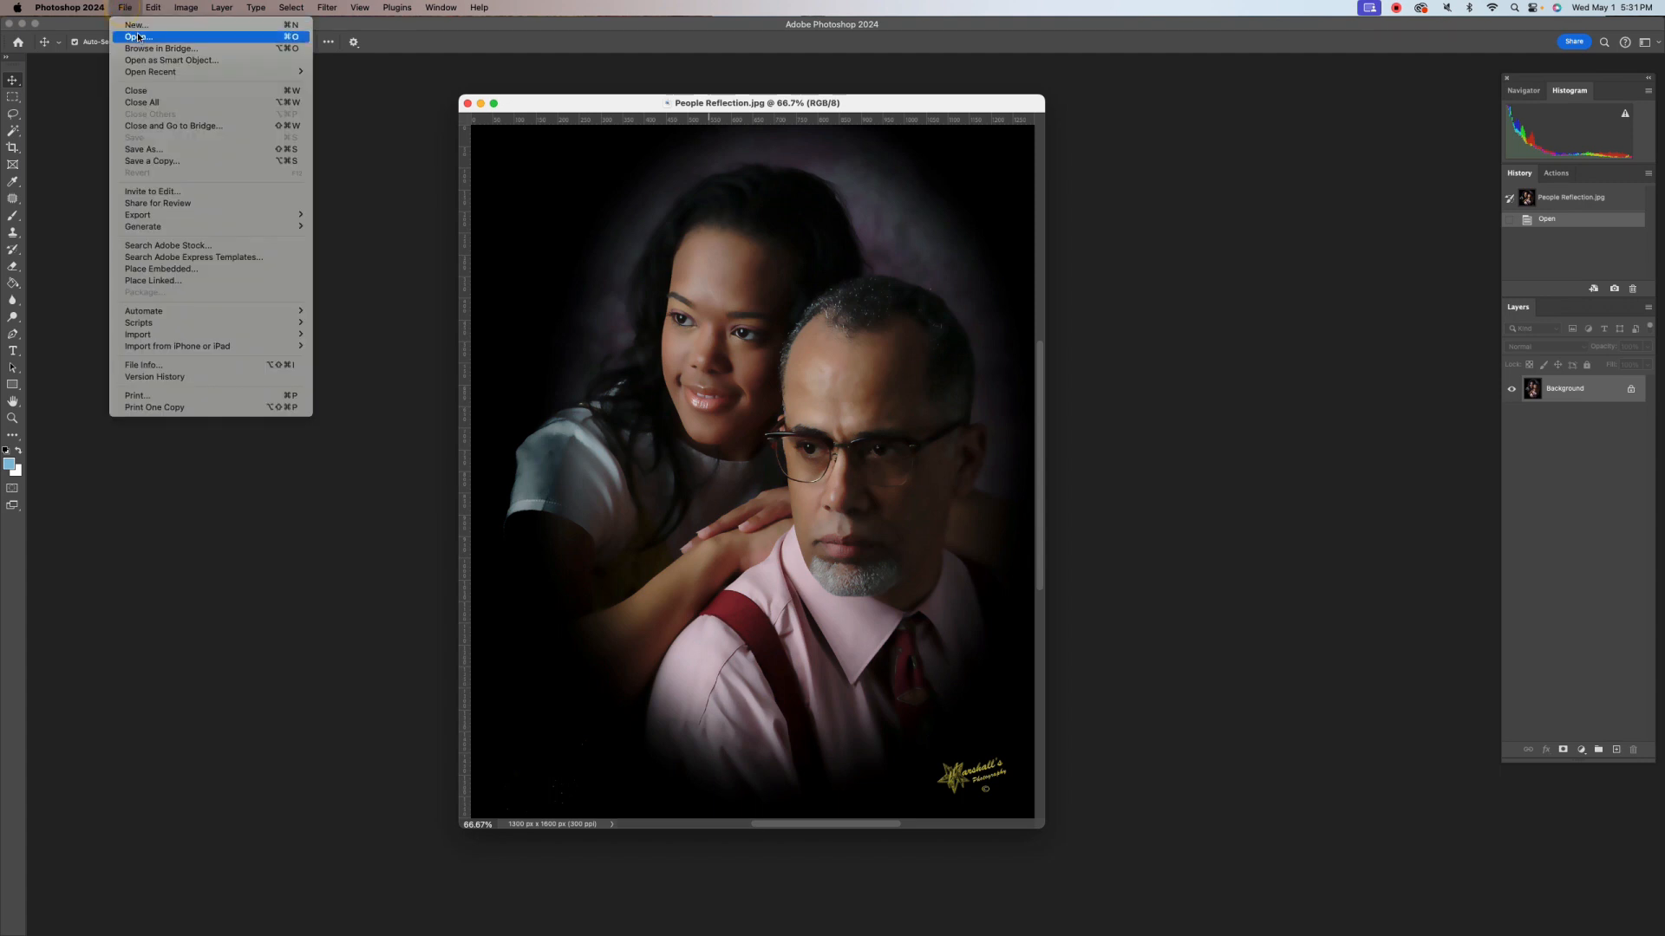
click(137, 28)
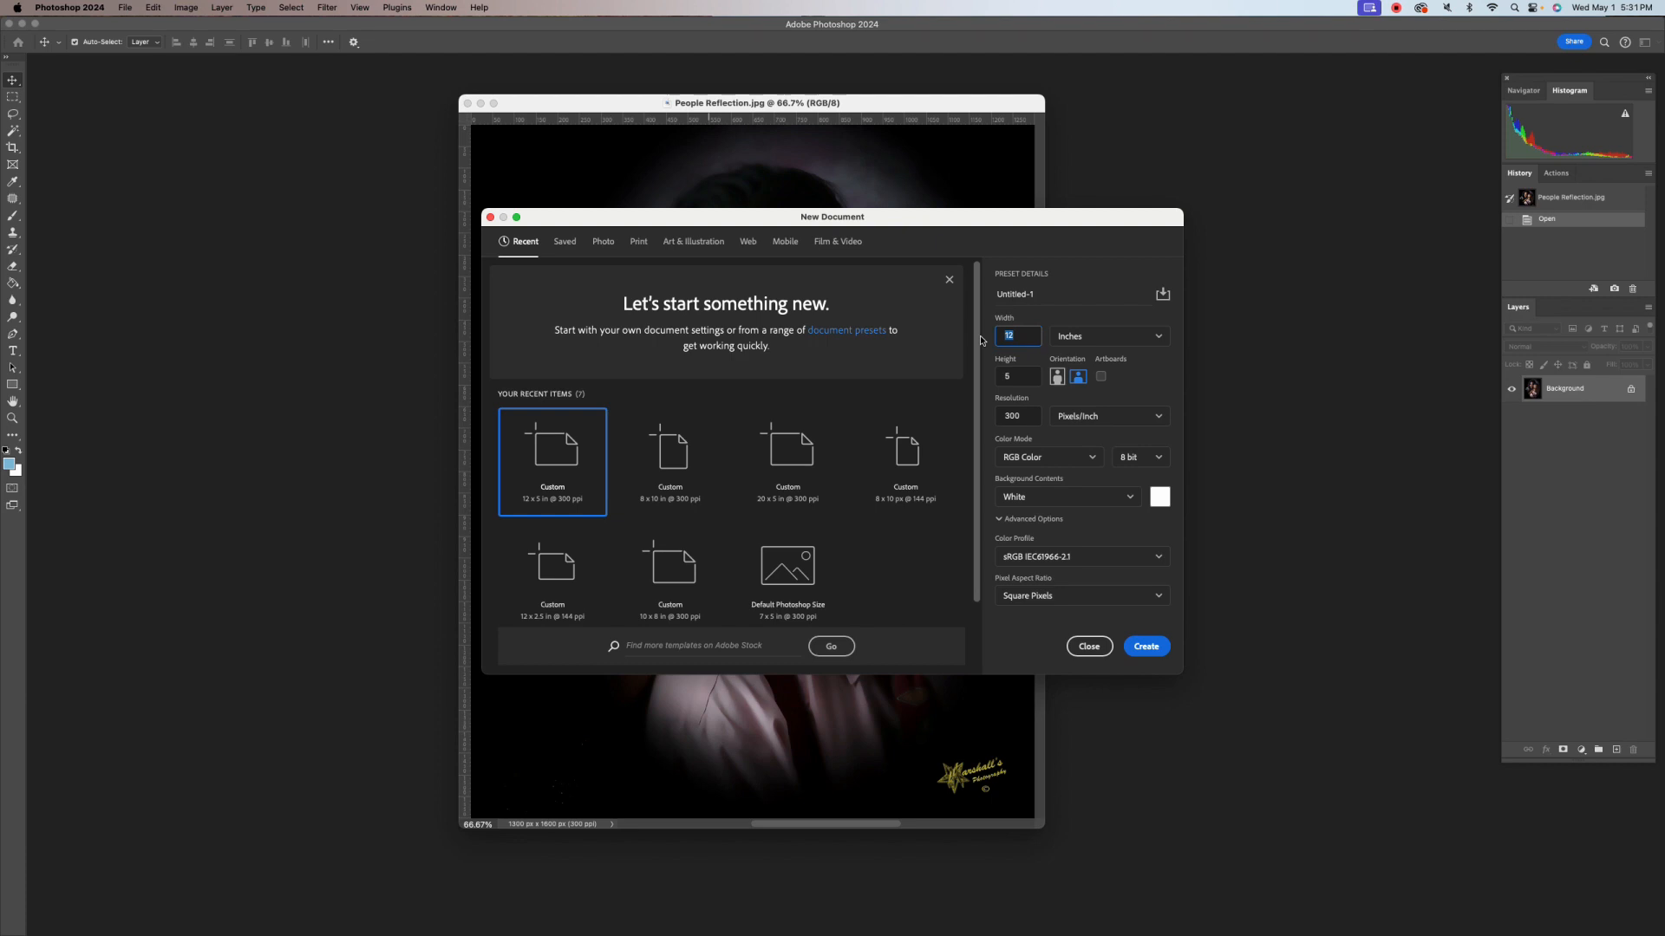
text(8)
key(Tab)
click(1146, 646)
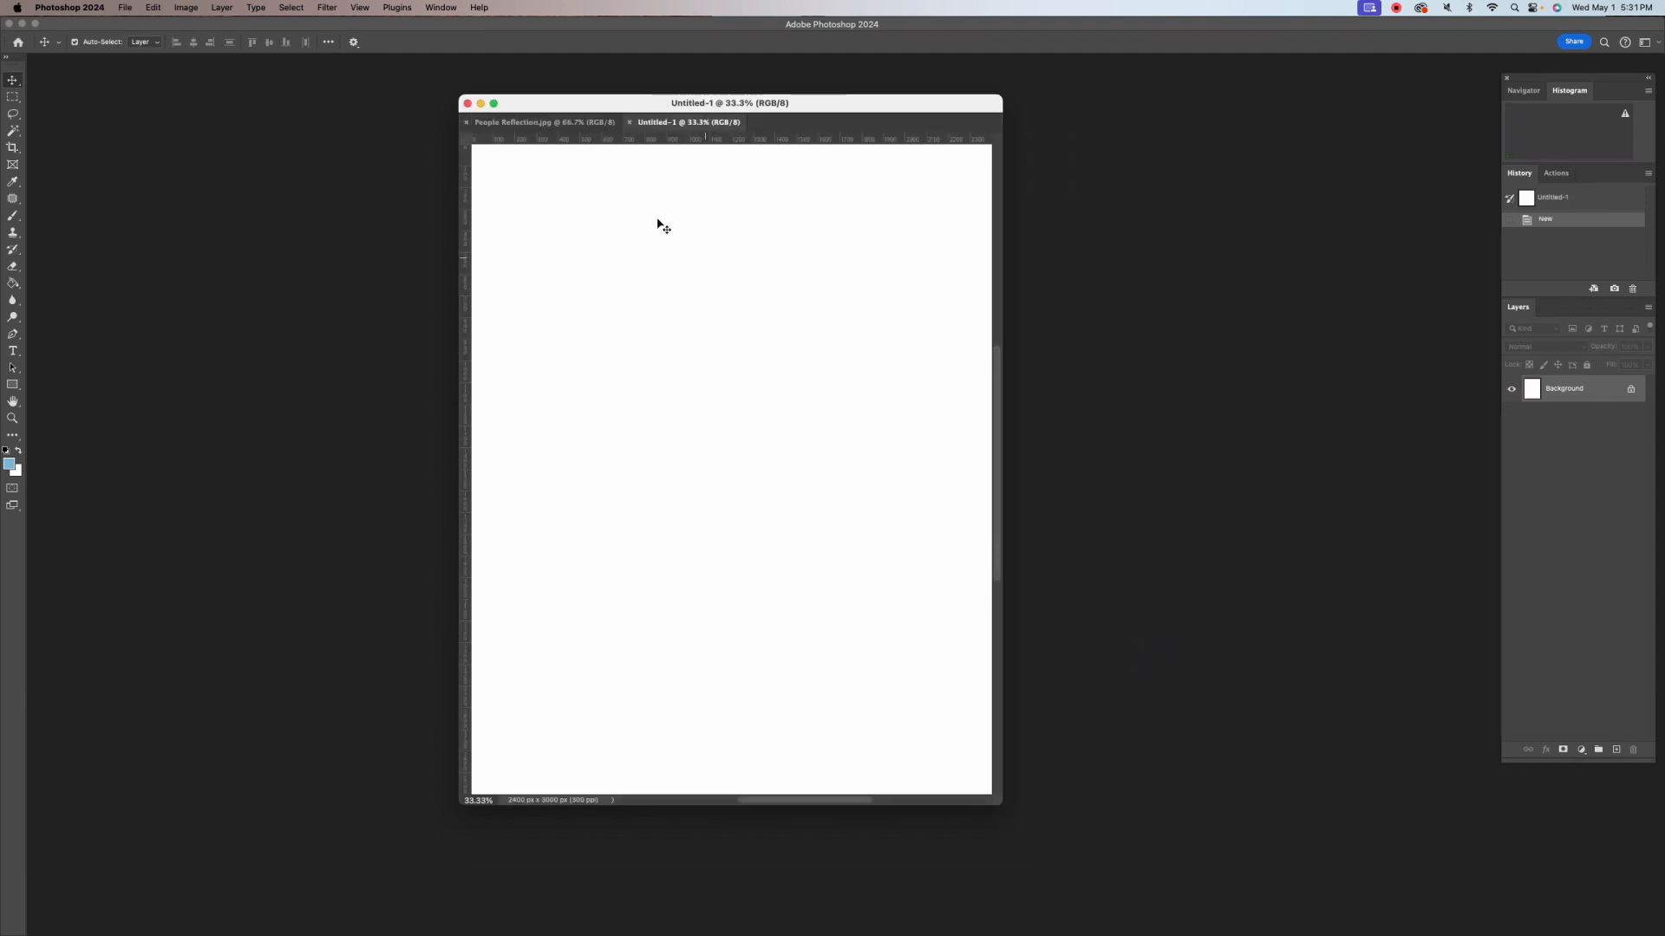
Arrange the blank document beside the portrait, copy the portrait image into it, and close People Reflection.jpg
drag(681, 123, 924, 146)
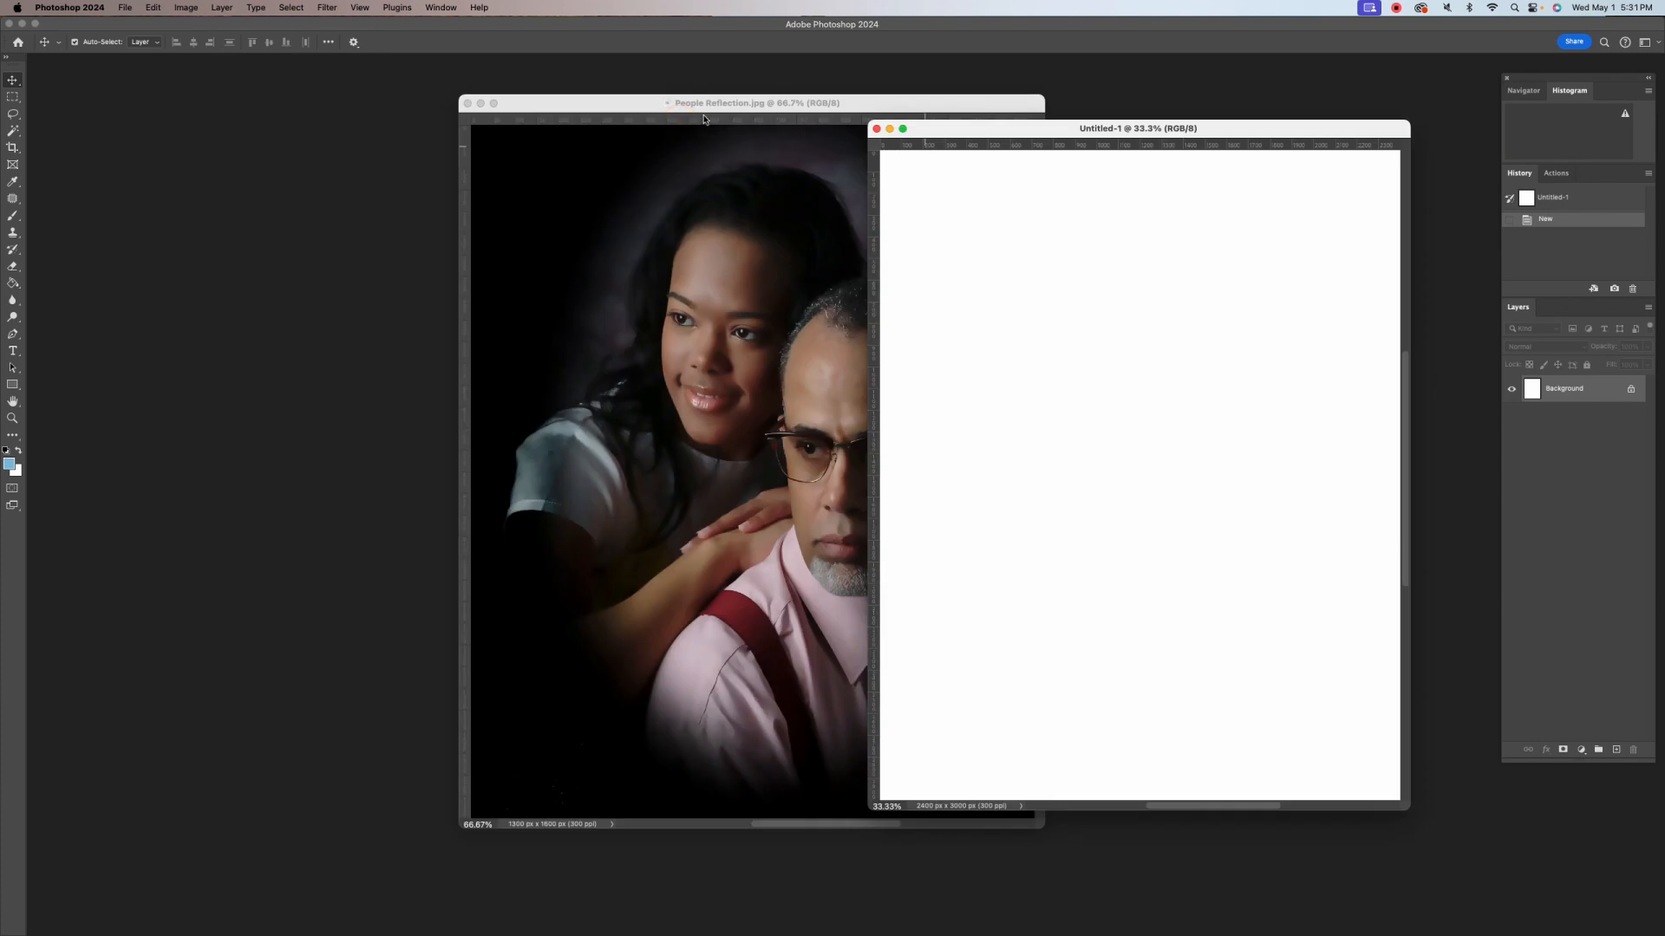
drag(703, 118, 386, 112)
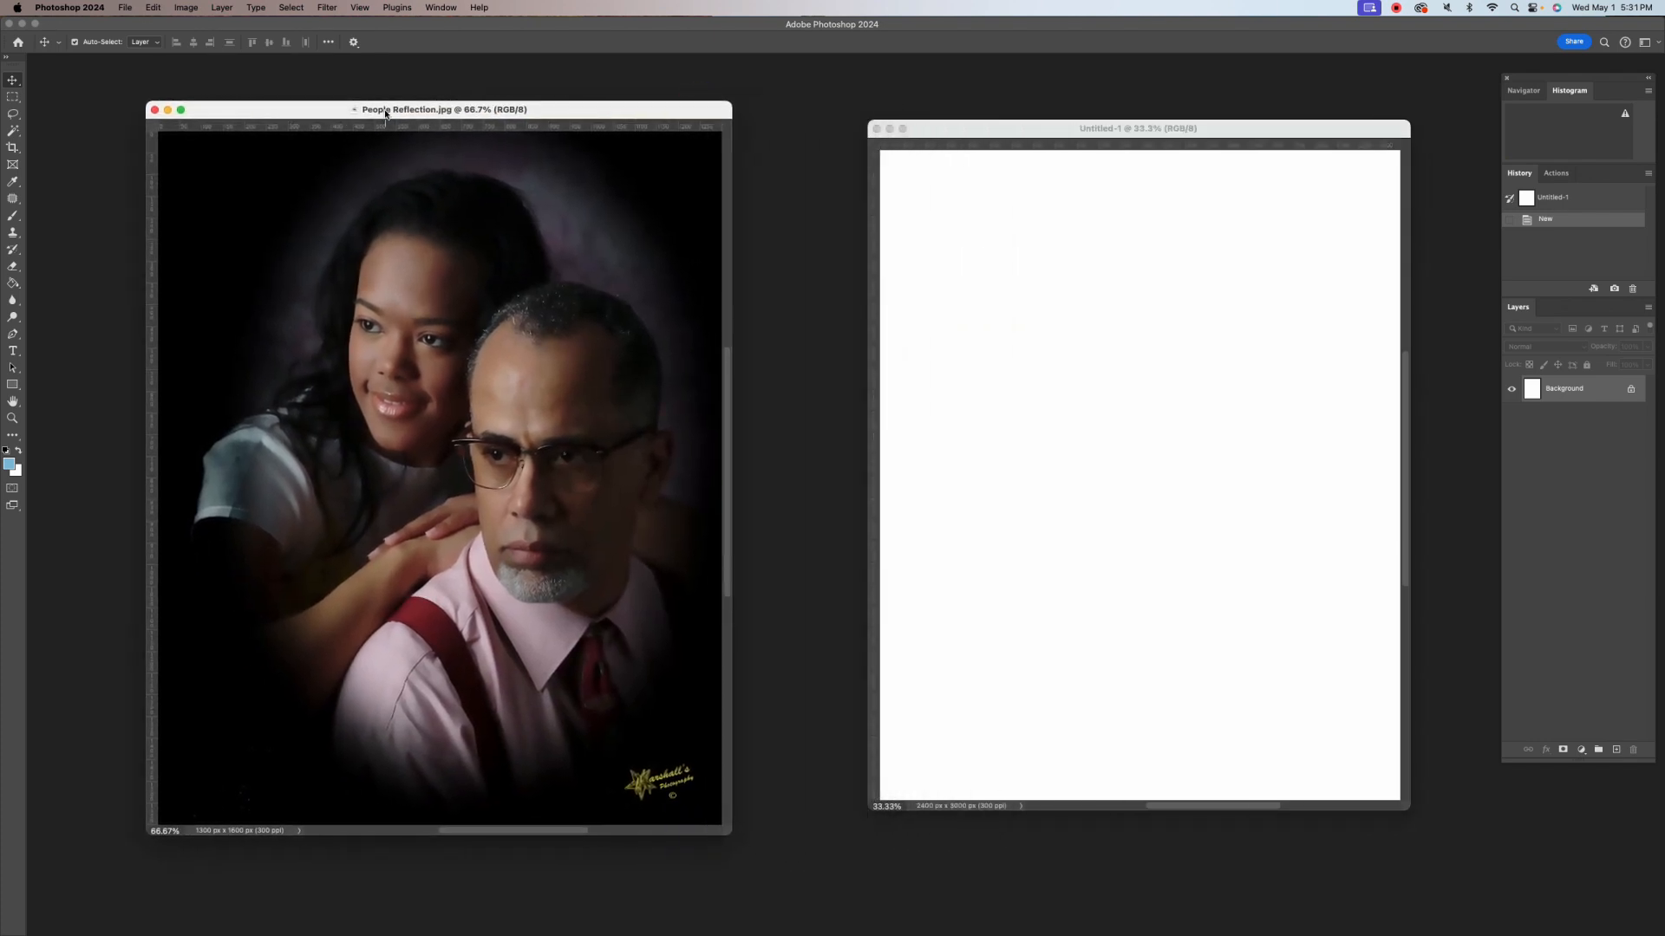
drag(440, 276, 993, 327)
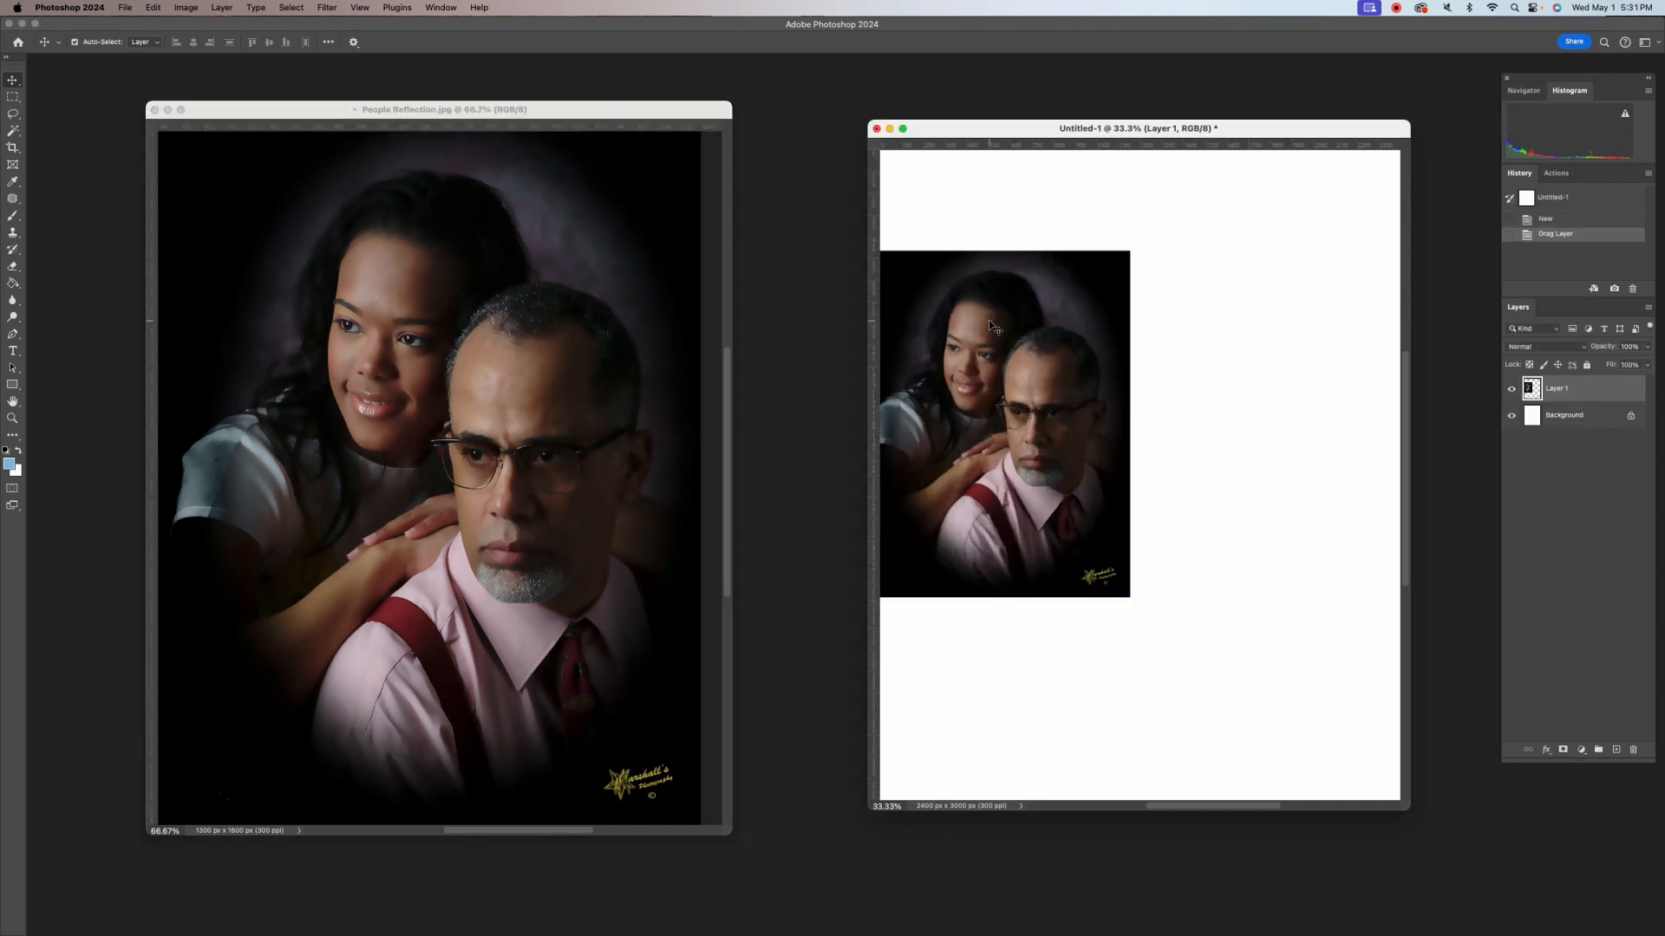
click(155, 110)
Reposition the Untitled-1 window and move the portrait layer to roughly the middle of the canvas
drag(1111, 130, 524, 96)
drag(568, 377, 709, 291)
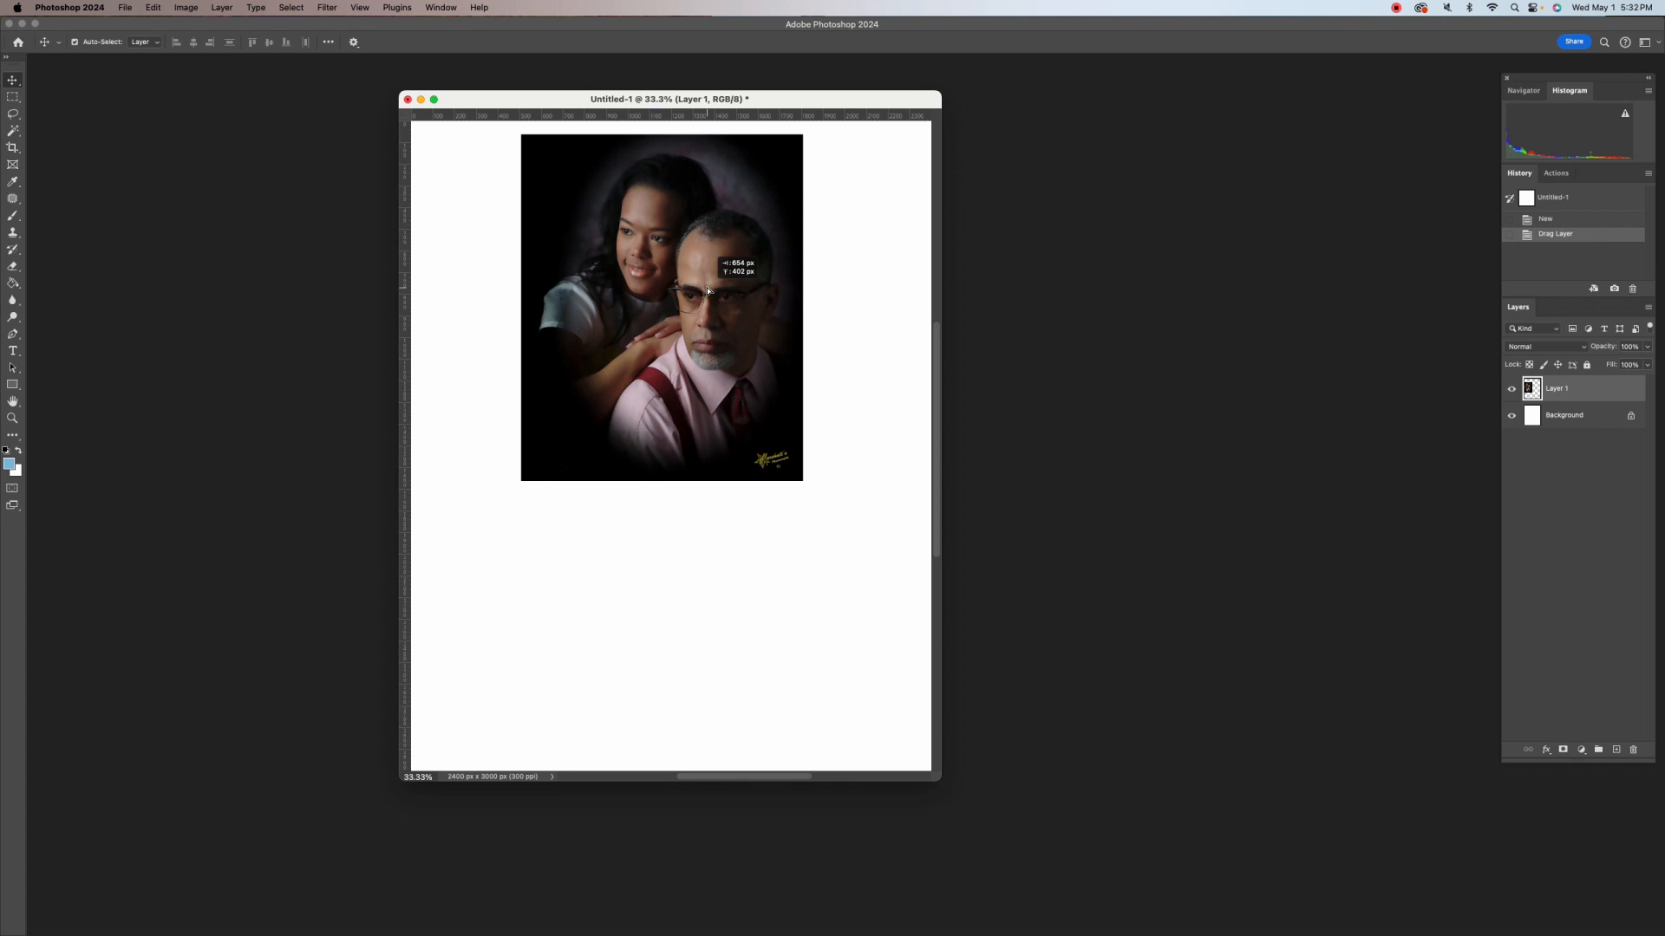
drag(709, 292, 711, 410)
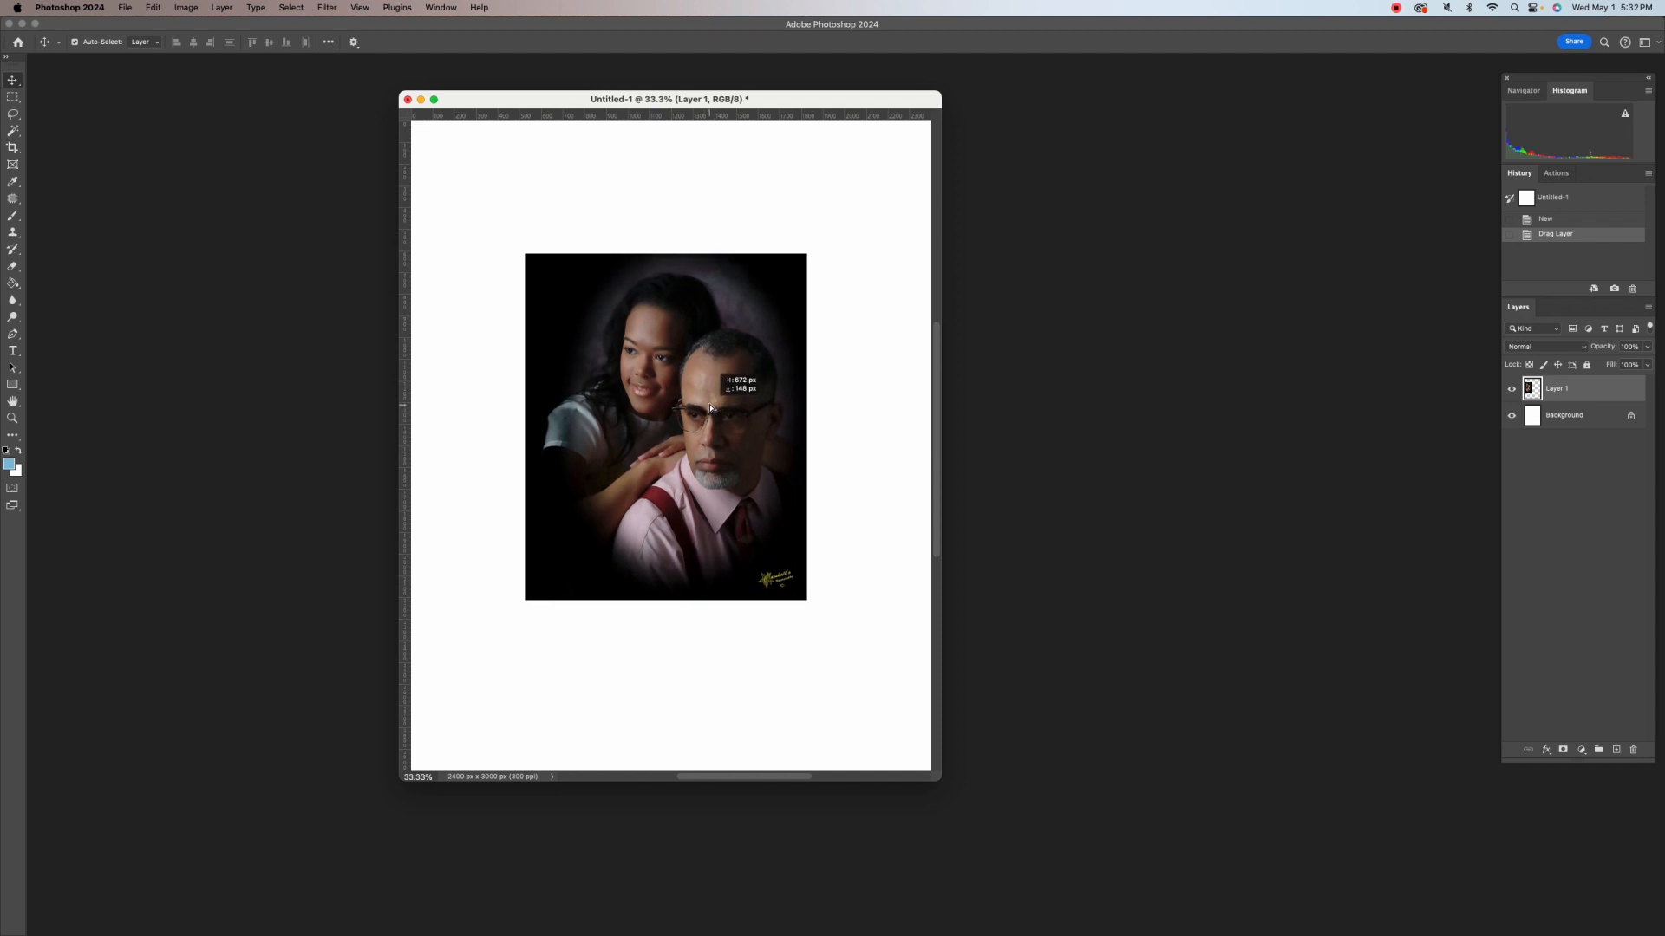
drag(711, 409, 711, 410)
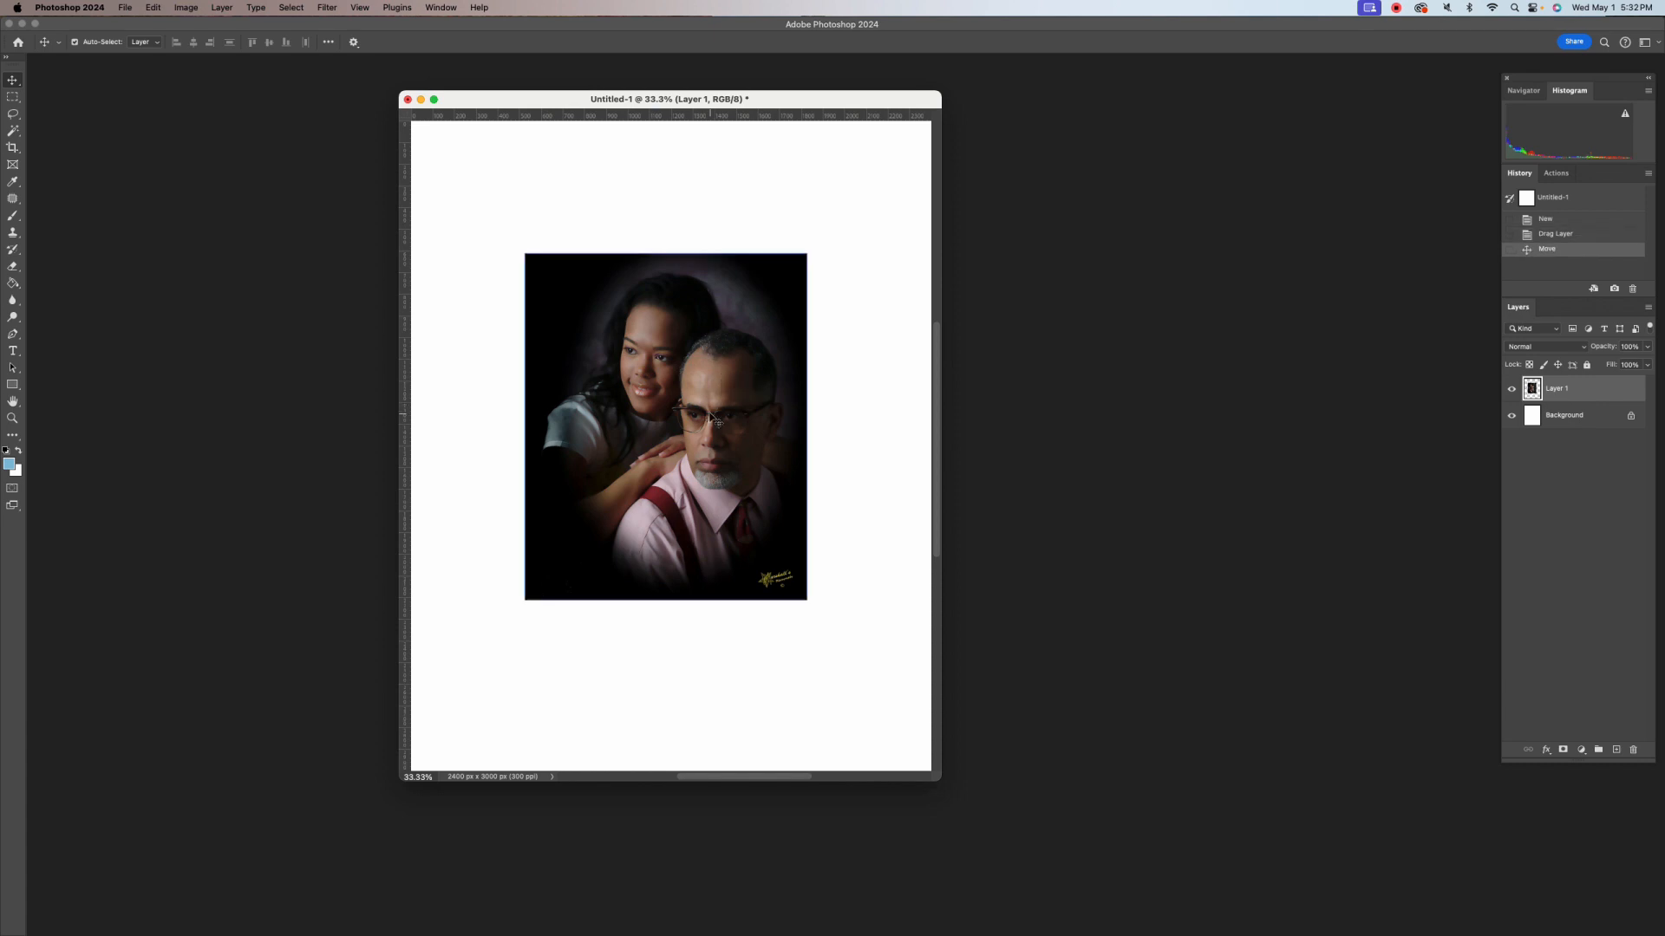
Enlarge the portrait layer with Free Transform to about 152% and center it on the canvas at 1200 px, 1500 px
key(super+t)
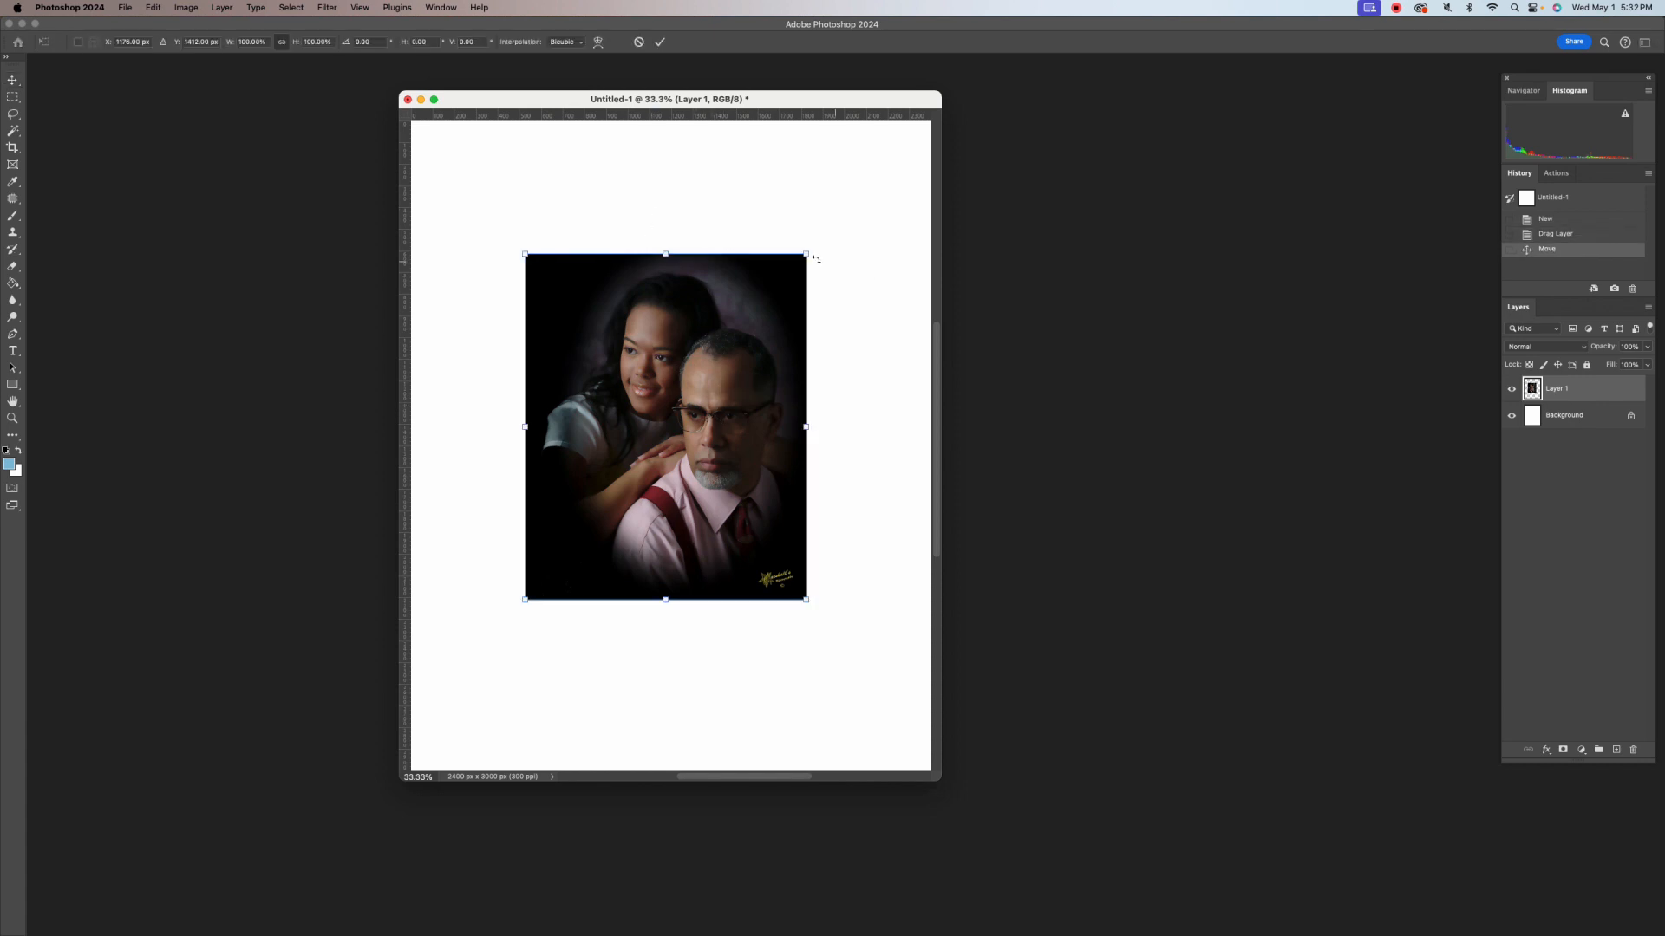
drag(807, 254, 897, 179)
drag(524, 599, 451, 692)
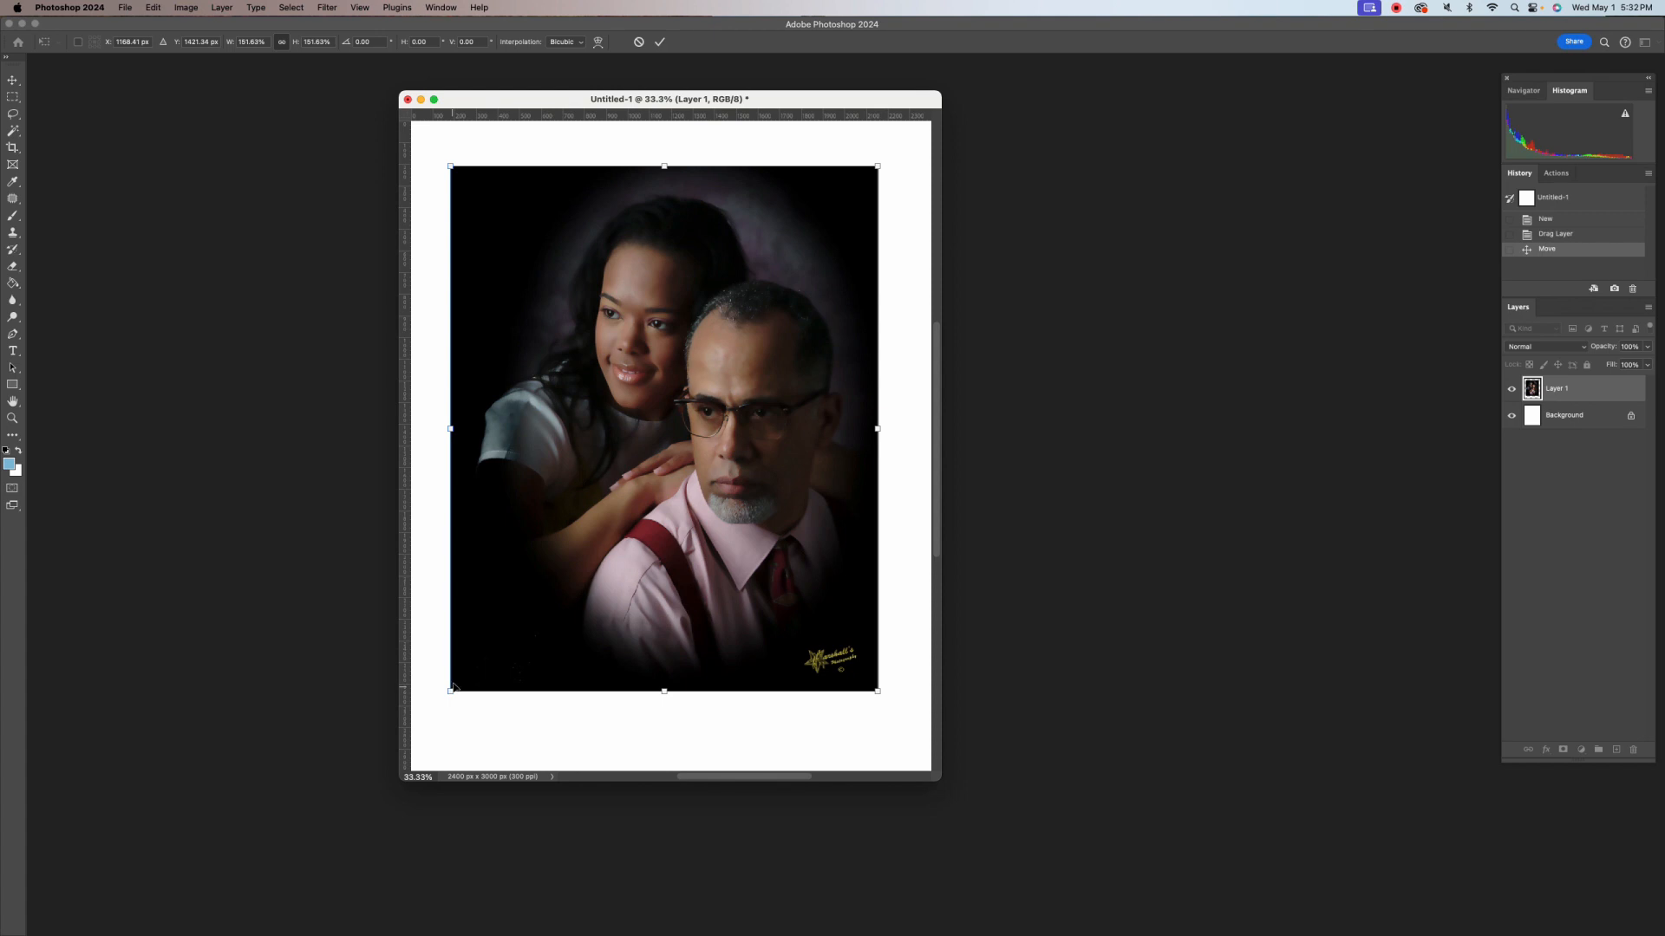
drag(711, 454, 719, 470)
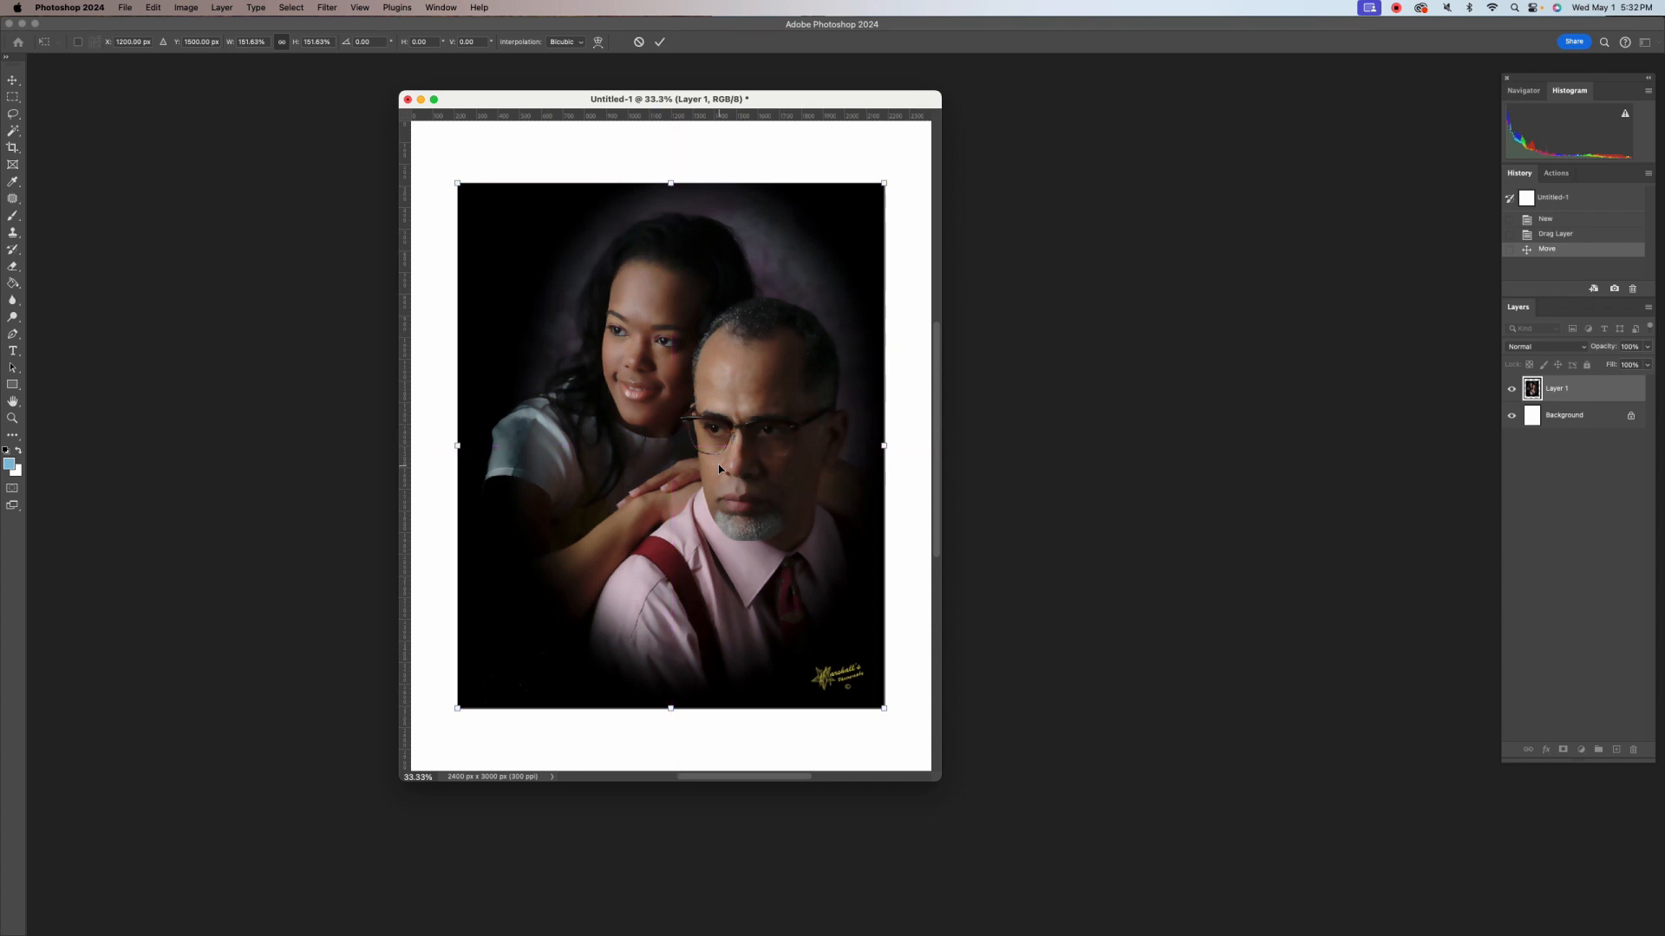
click(660, 42)
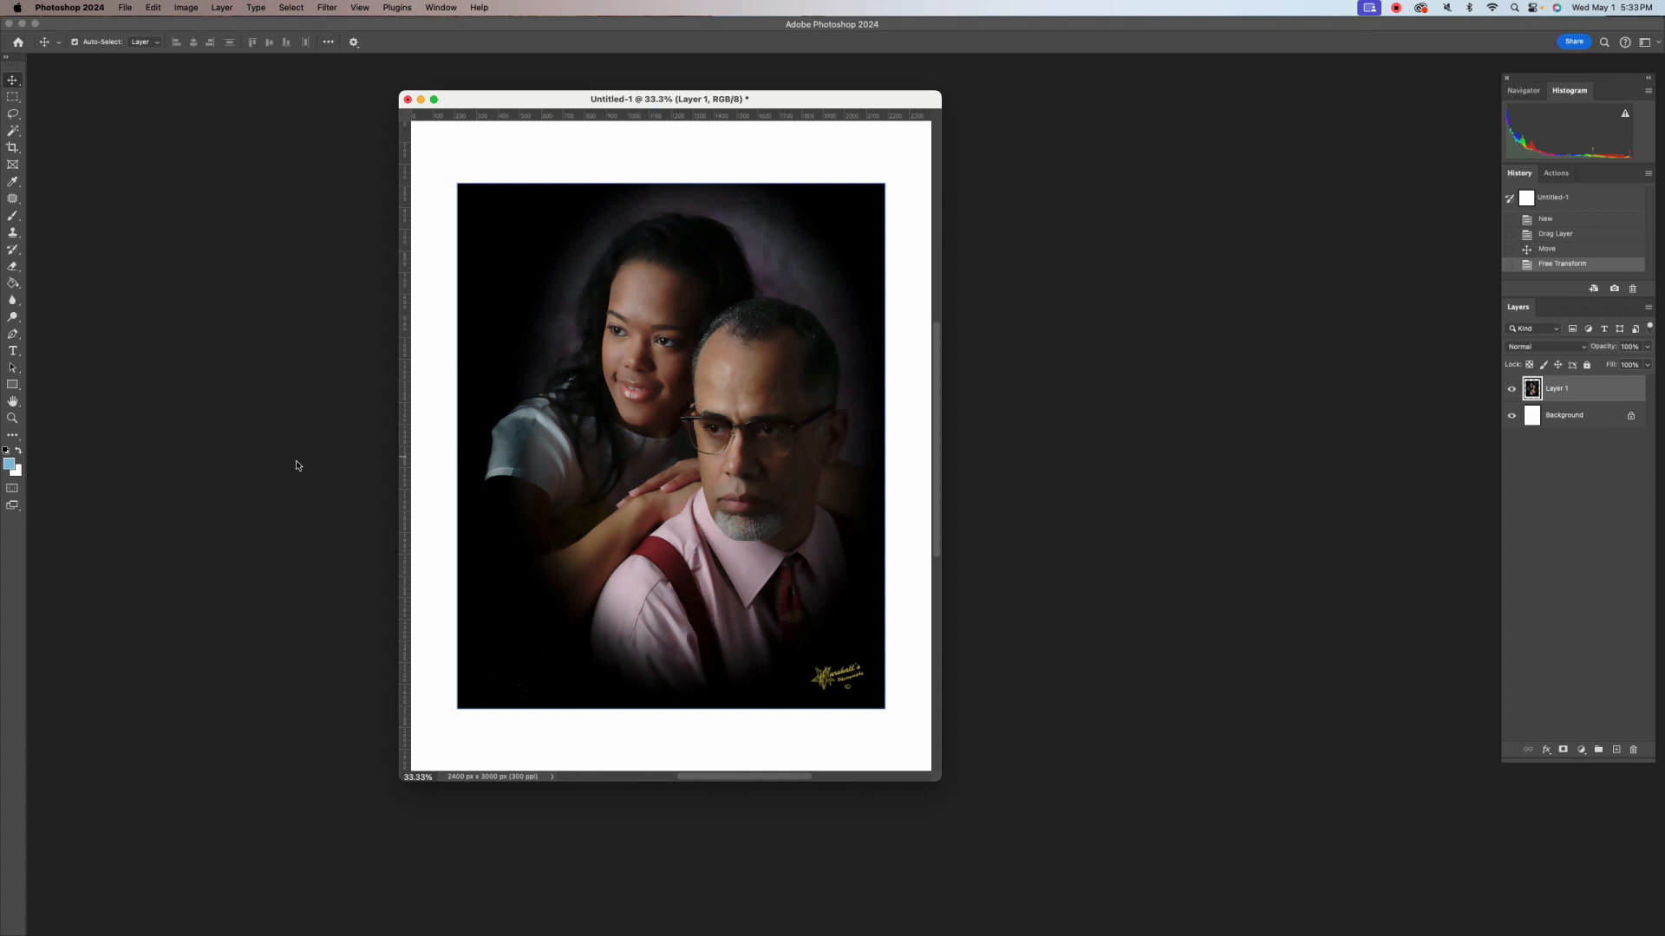
Duplicate the portrait layer, scale the copy to about 34% and place it in the large portrait's lower-left corner
key(super+j)
click(1578, 405)
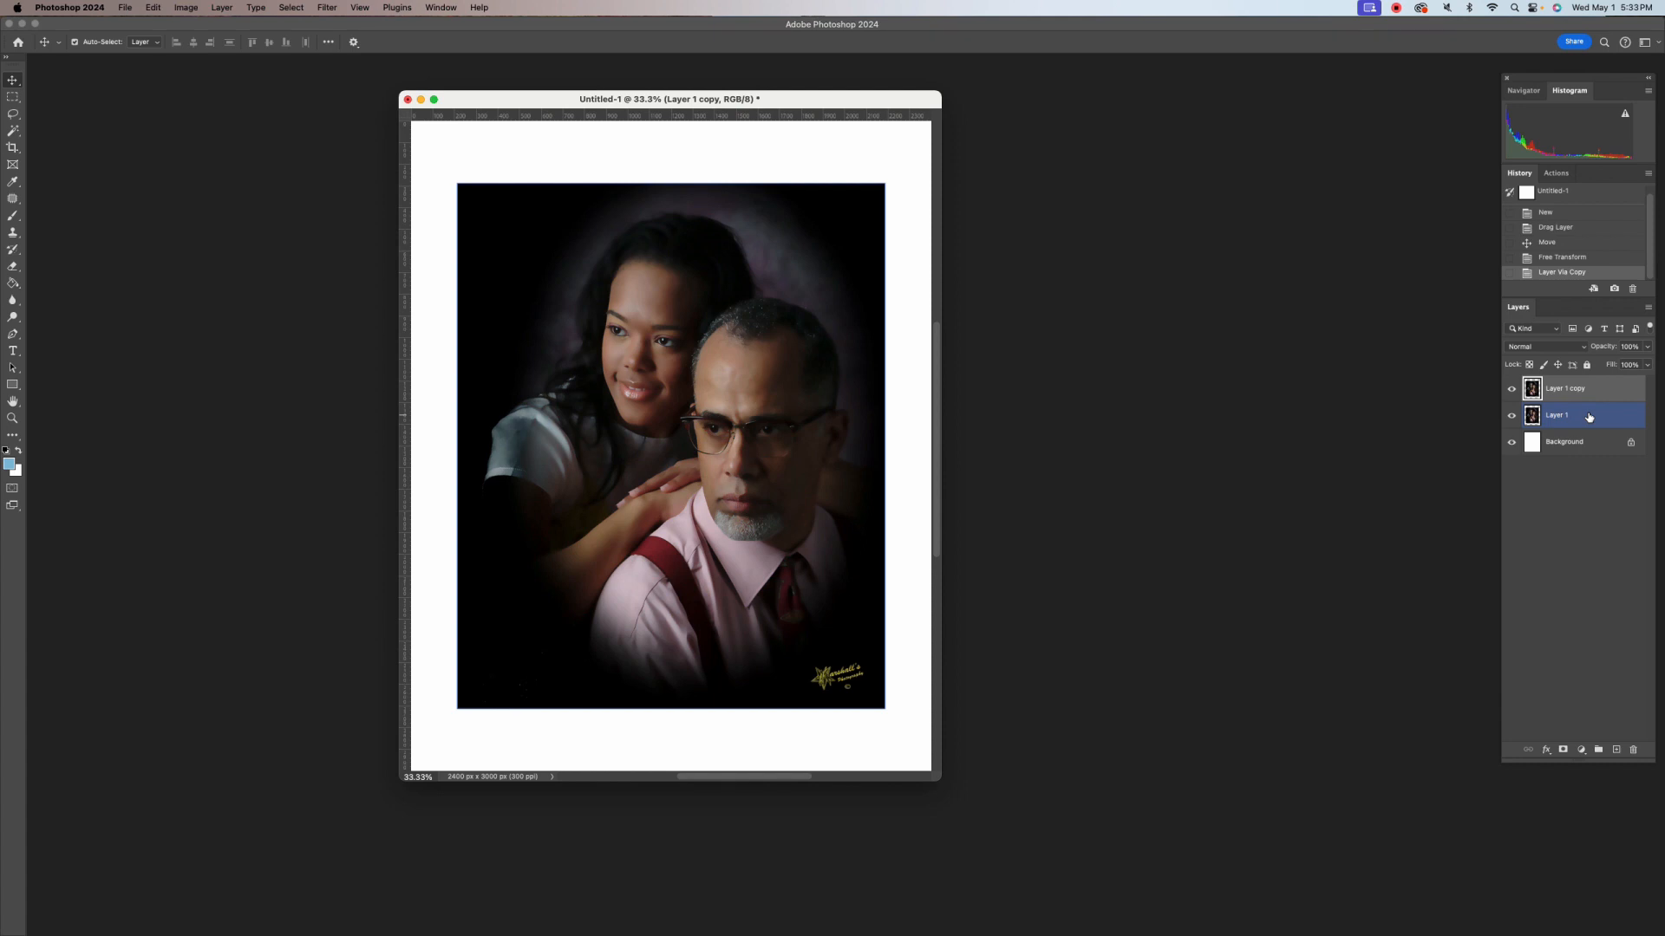
key(super+t)
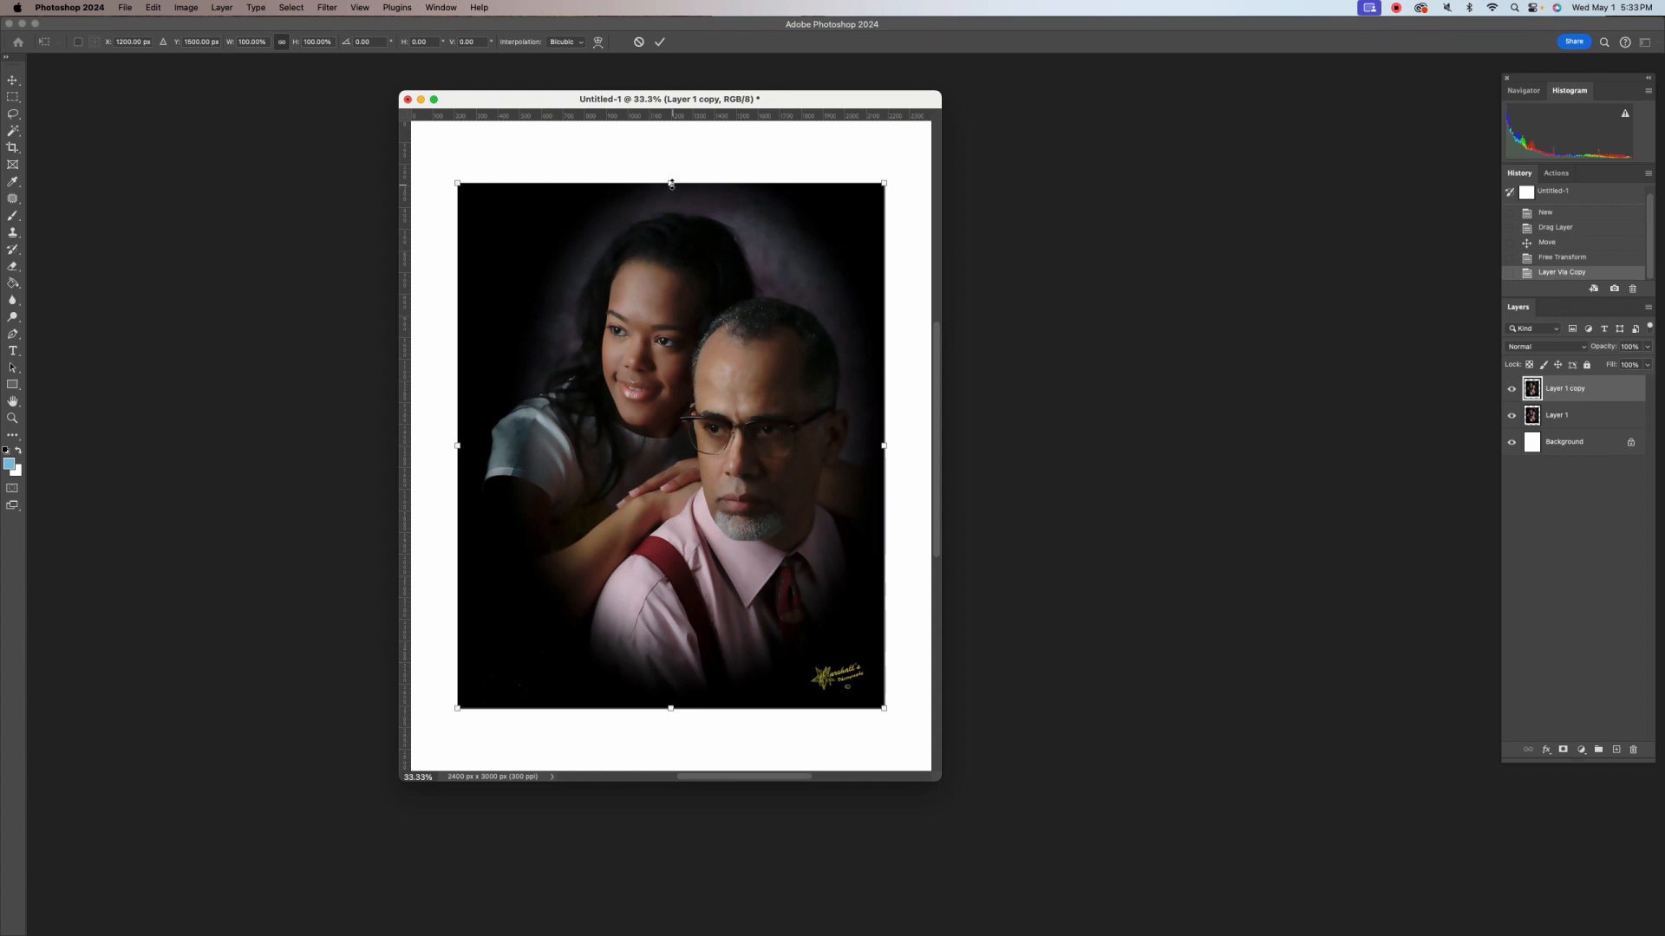
drag(672, 183, 678, 537)
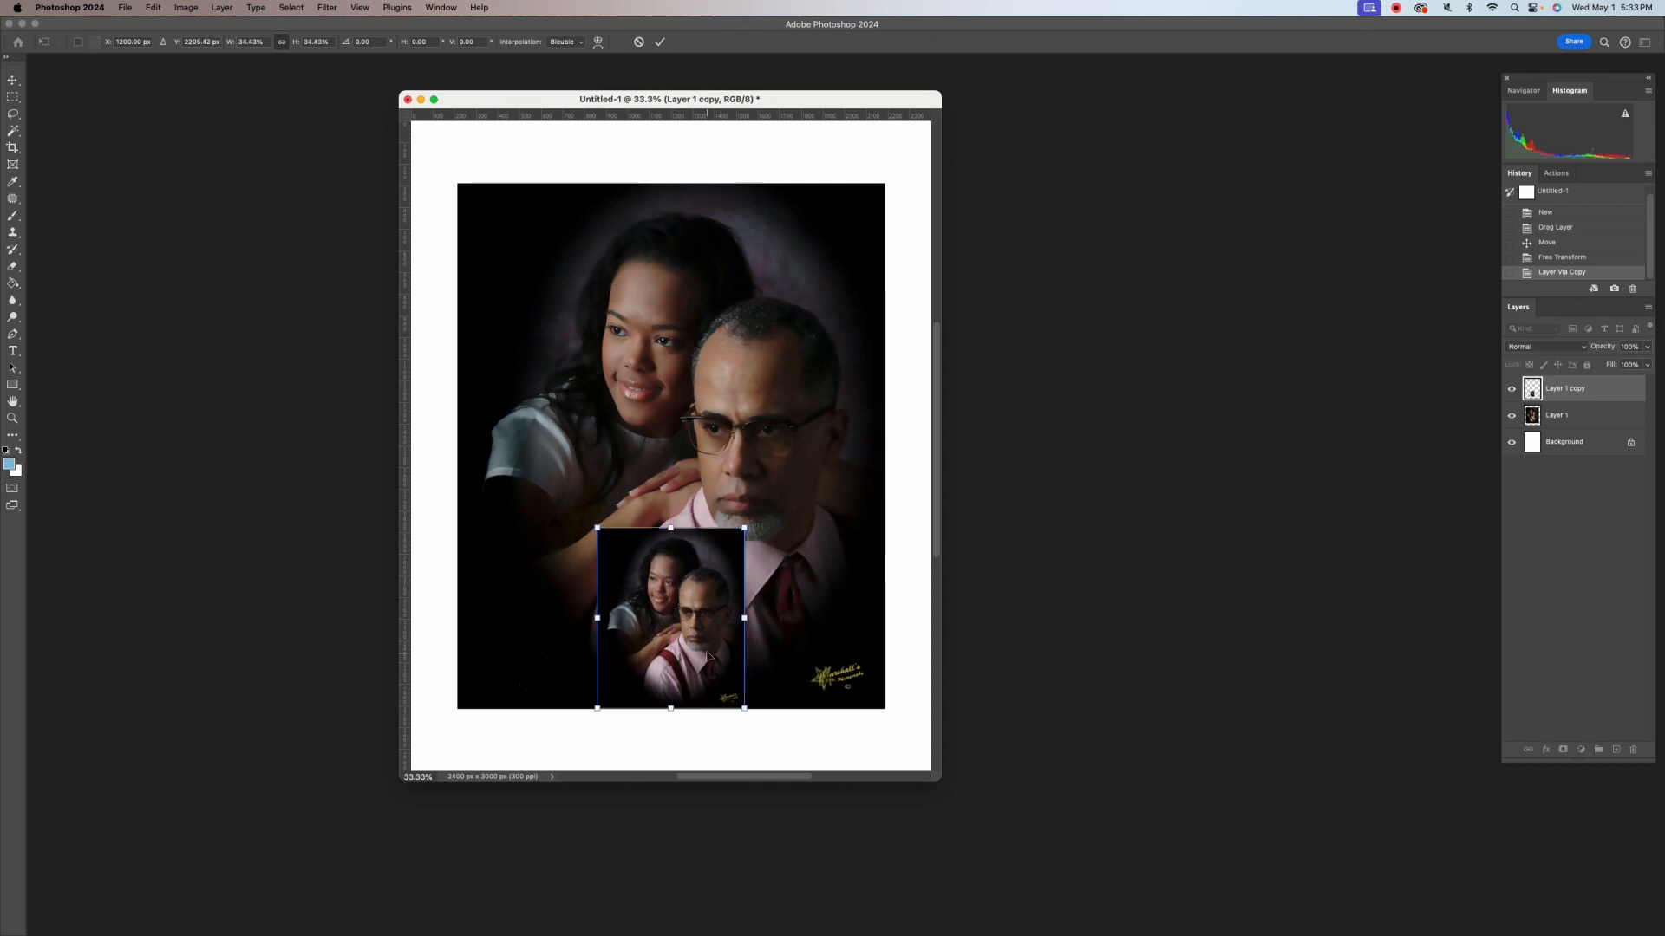
drag(677, 636, 539, 638)
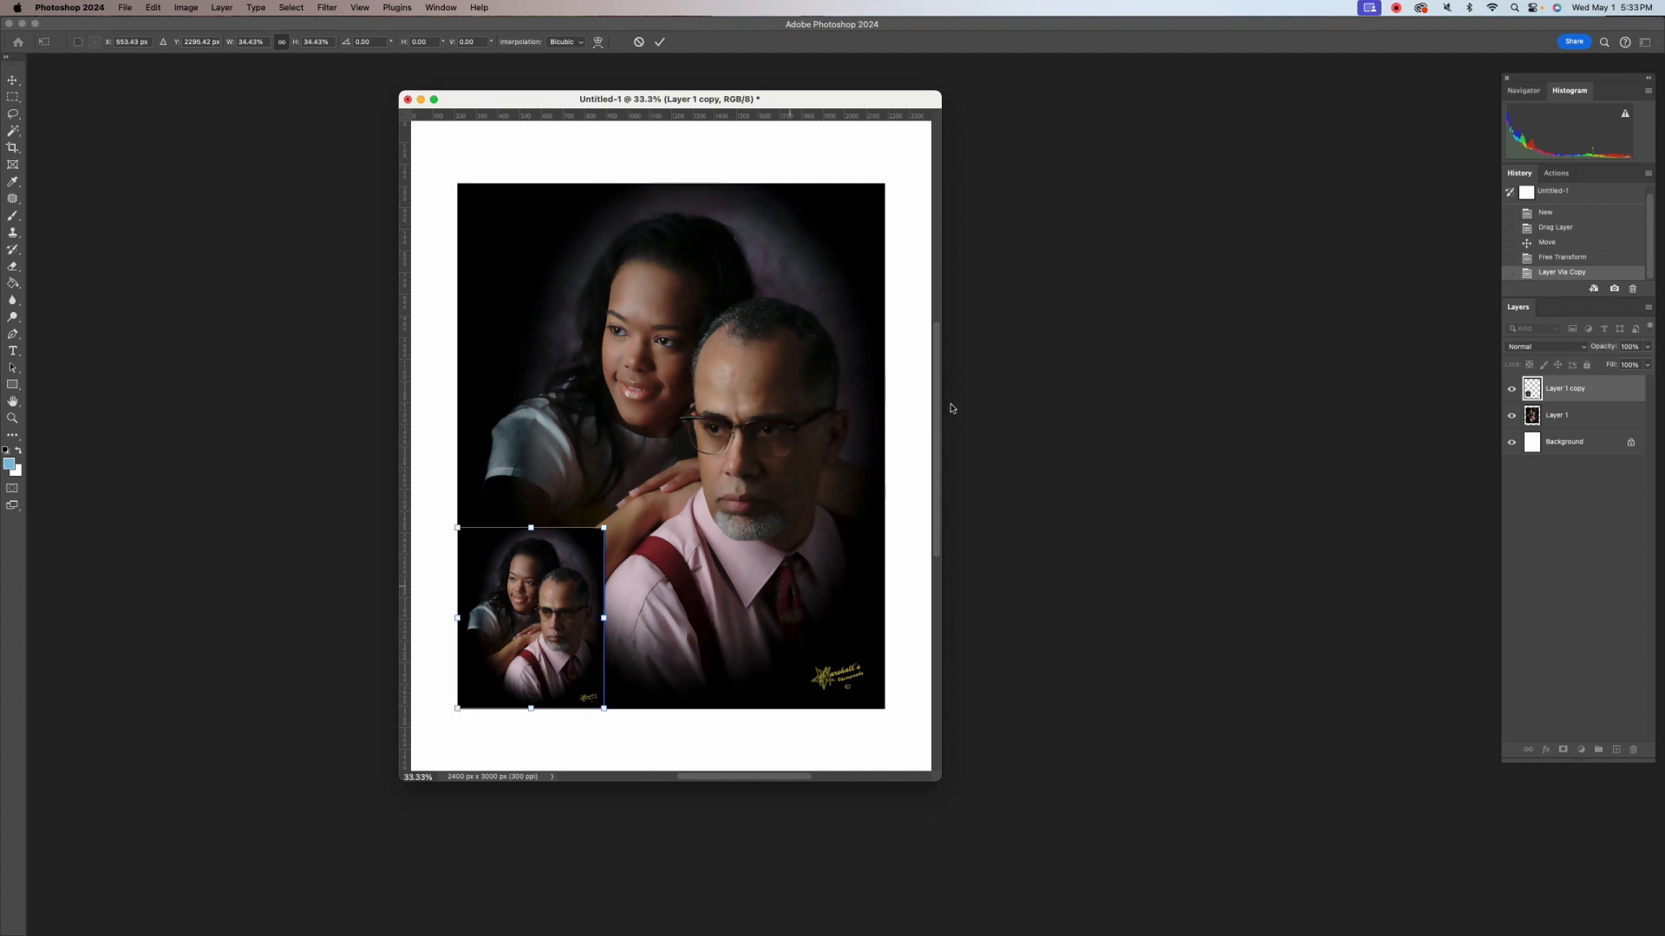
click(660, 42)
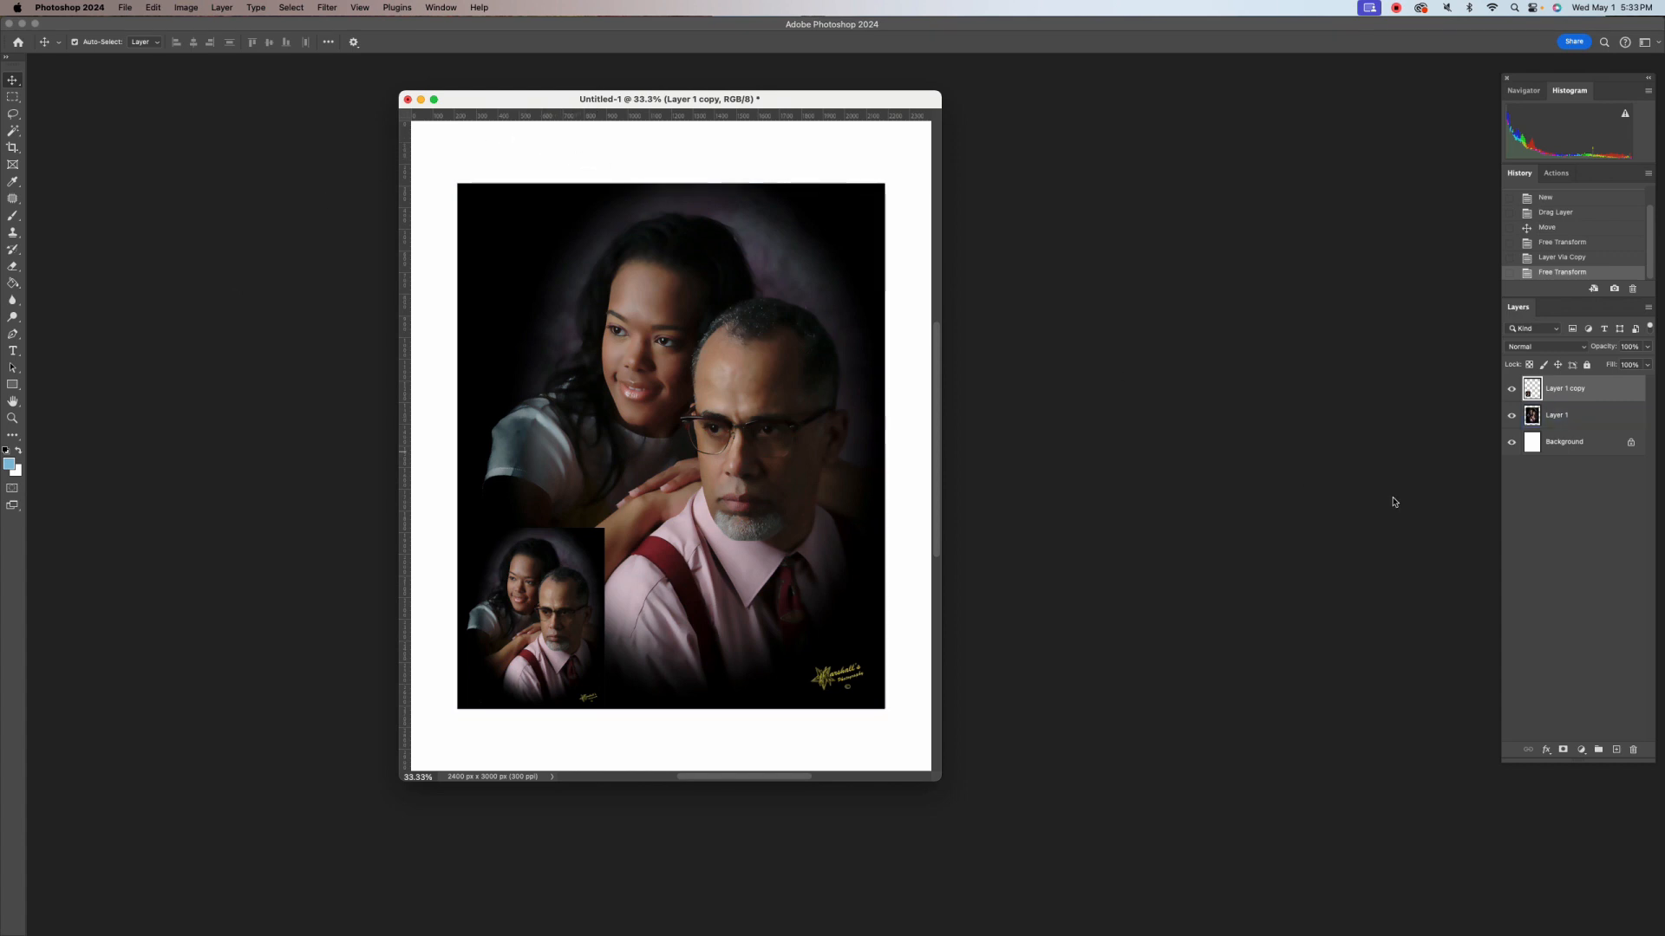
Set the foreground color to near-black 0a0b0b and fill the Background layer with the Paint Bucket
click(1565, 444)
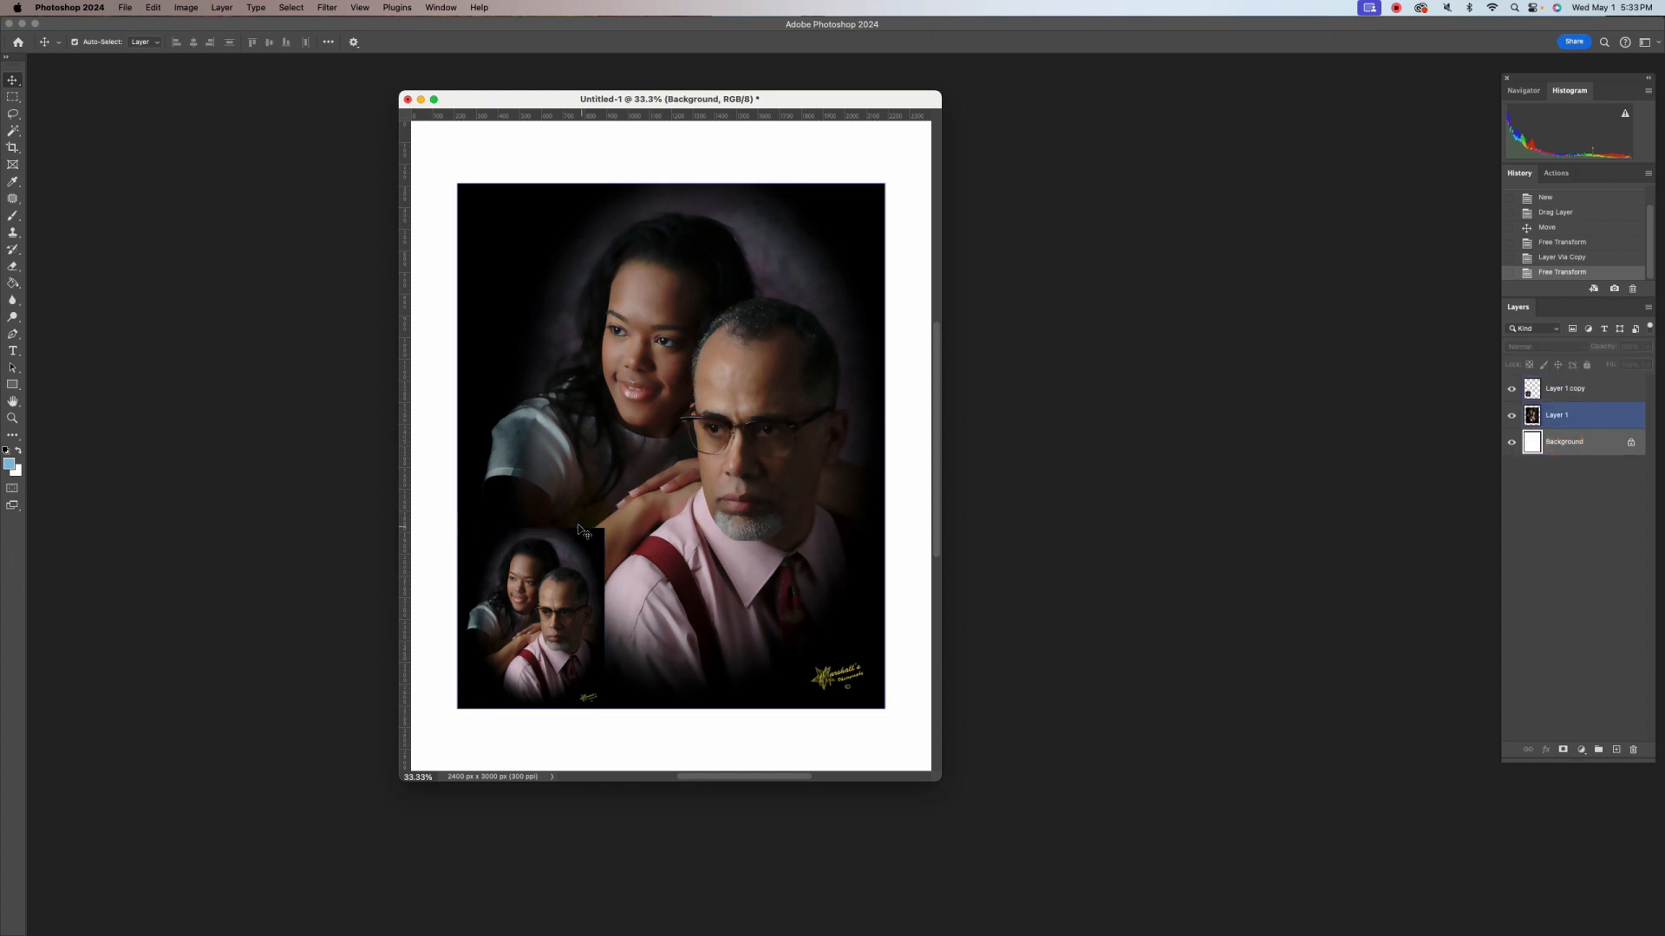
click(533, 322)
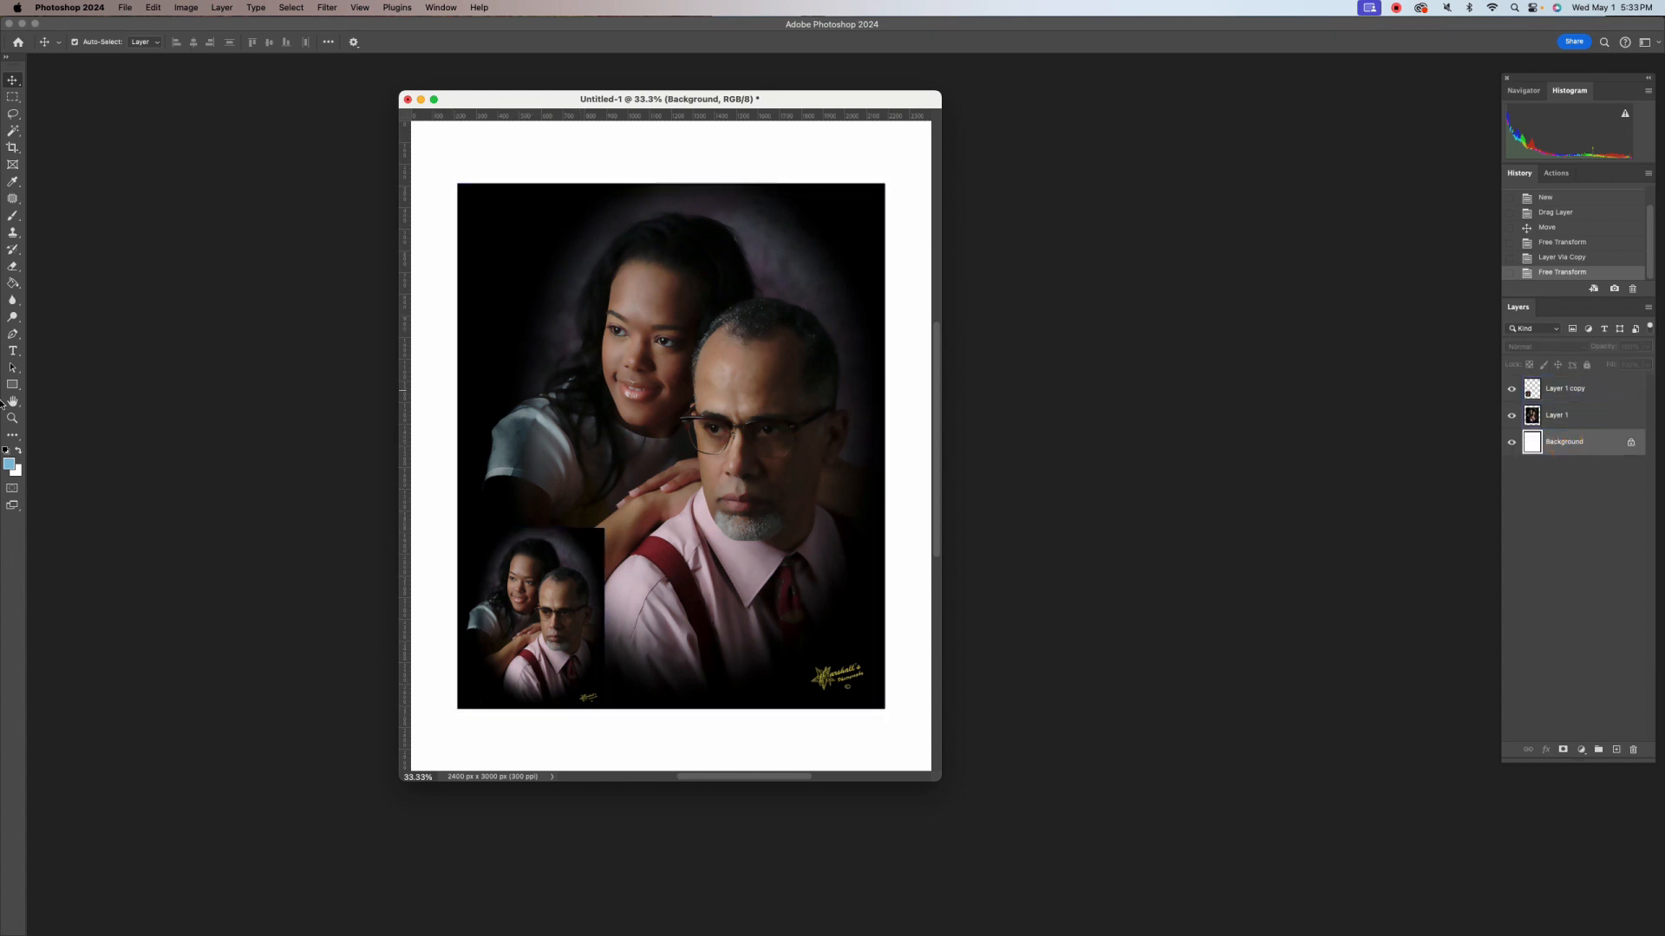
click(9, 463)
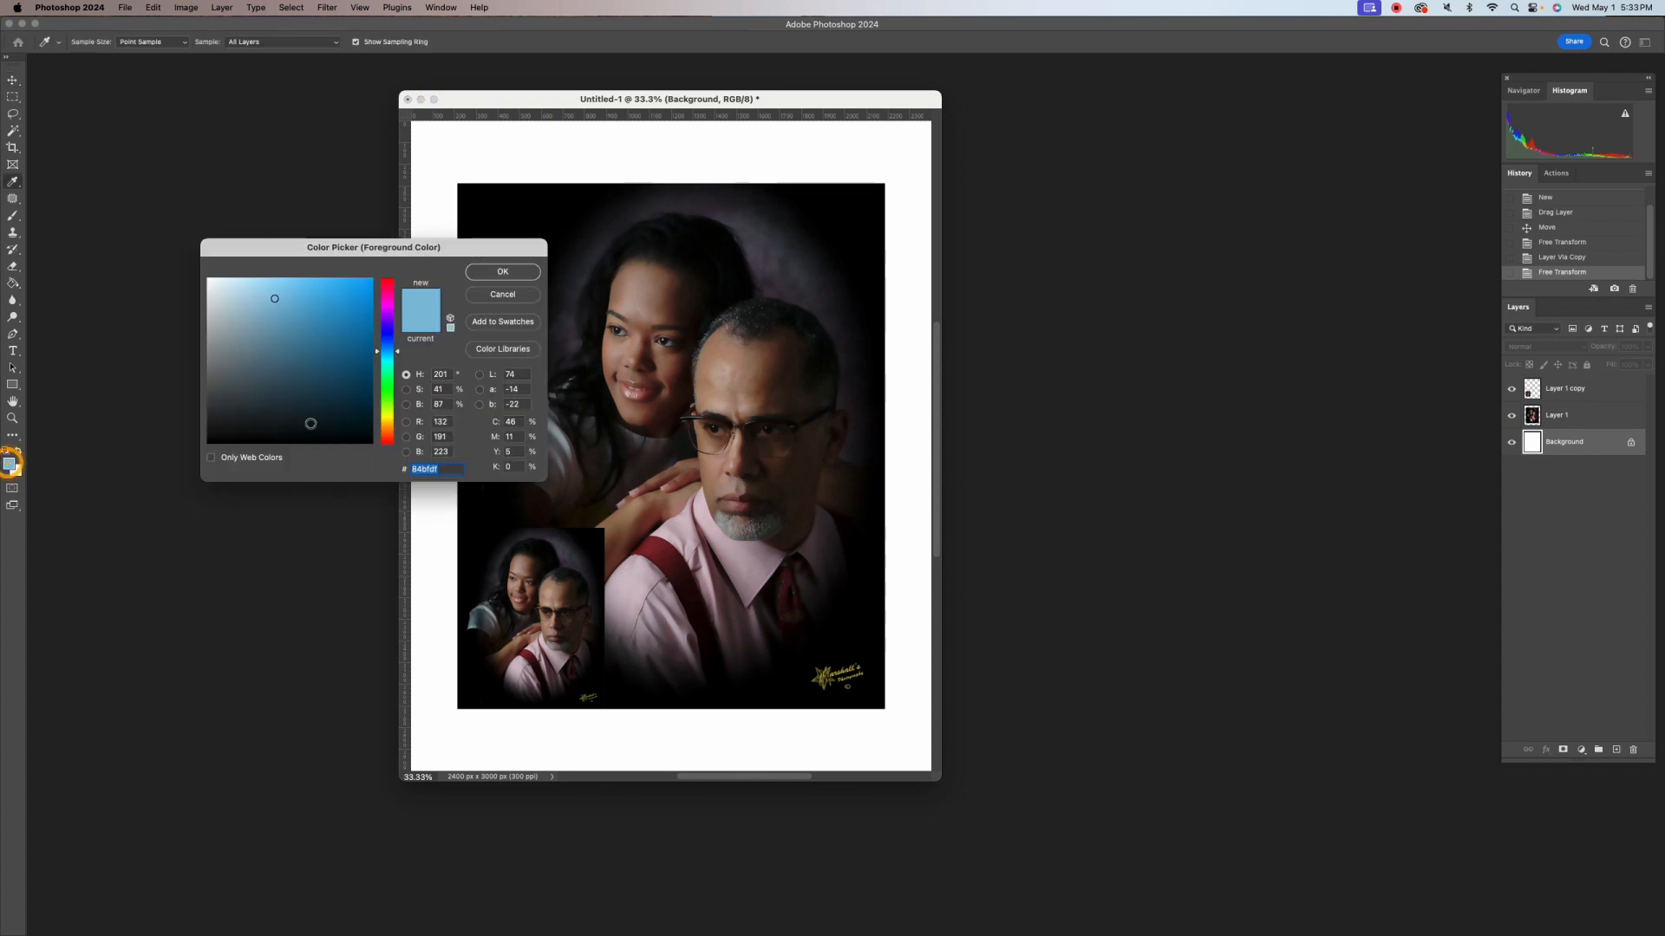
click(216, 435)
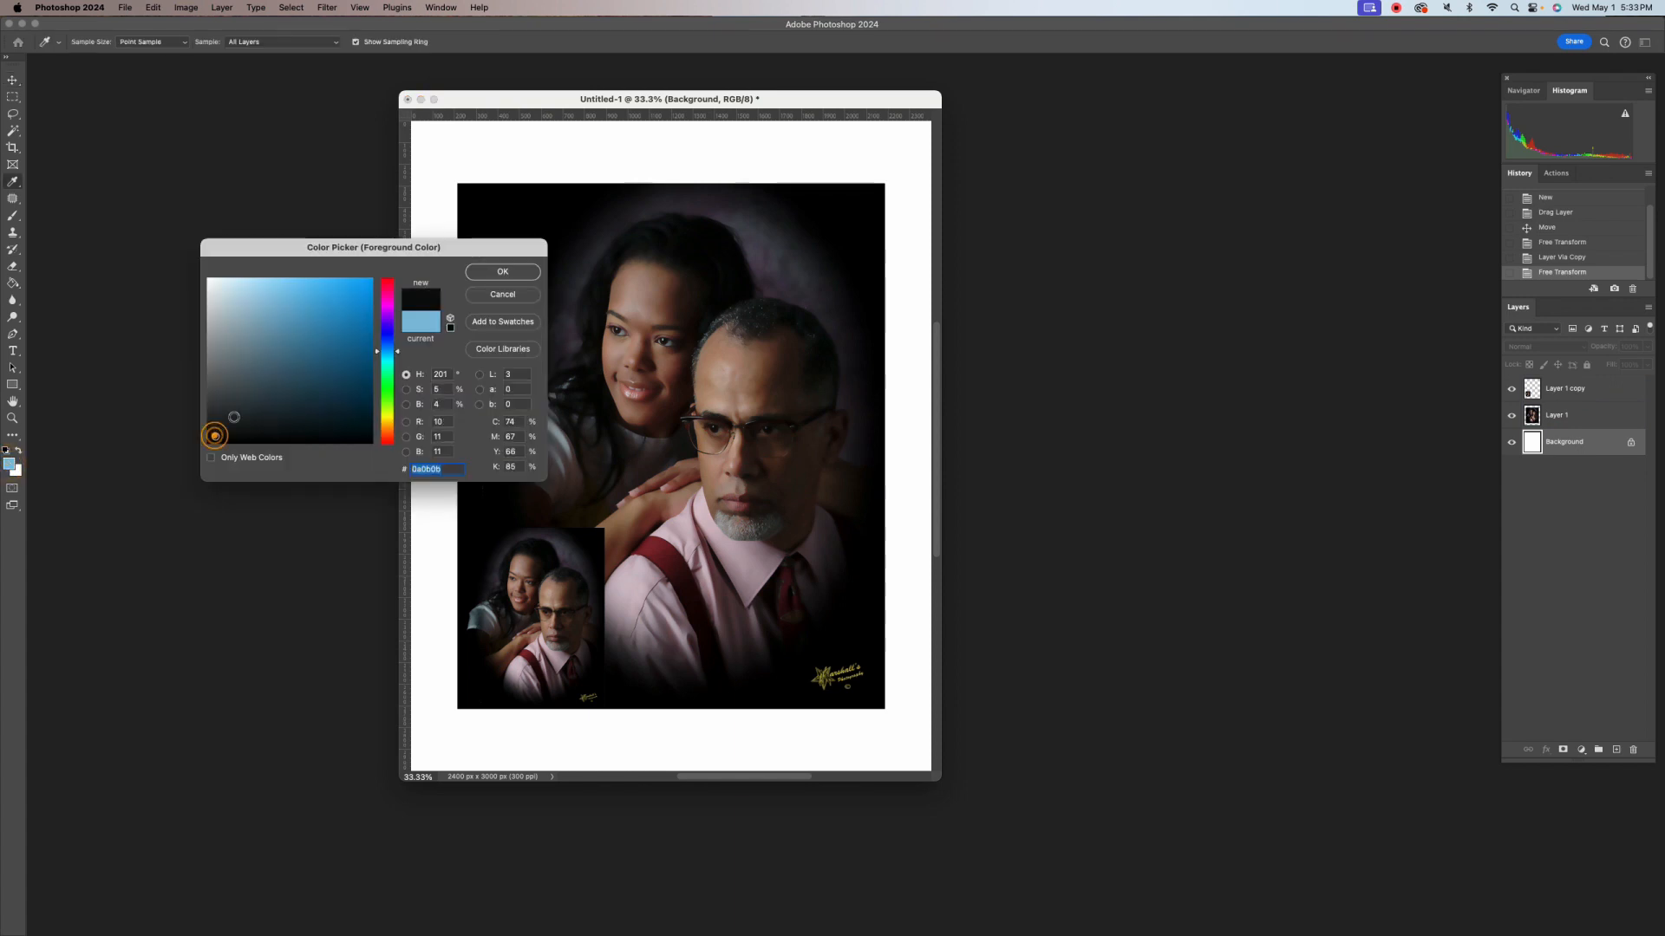
click(504, 275)
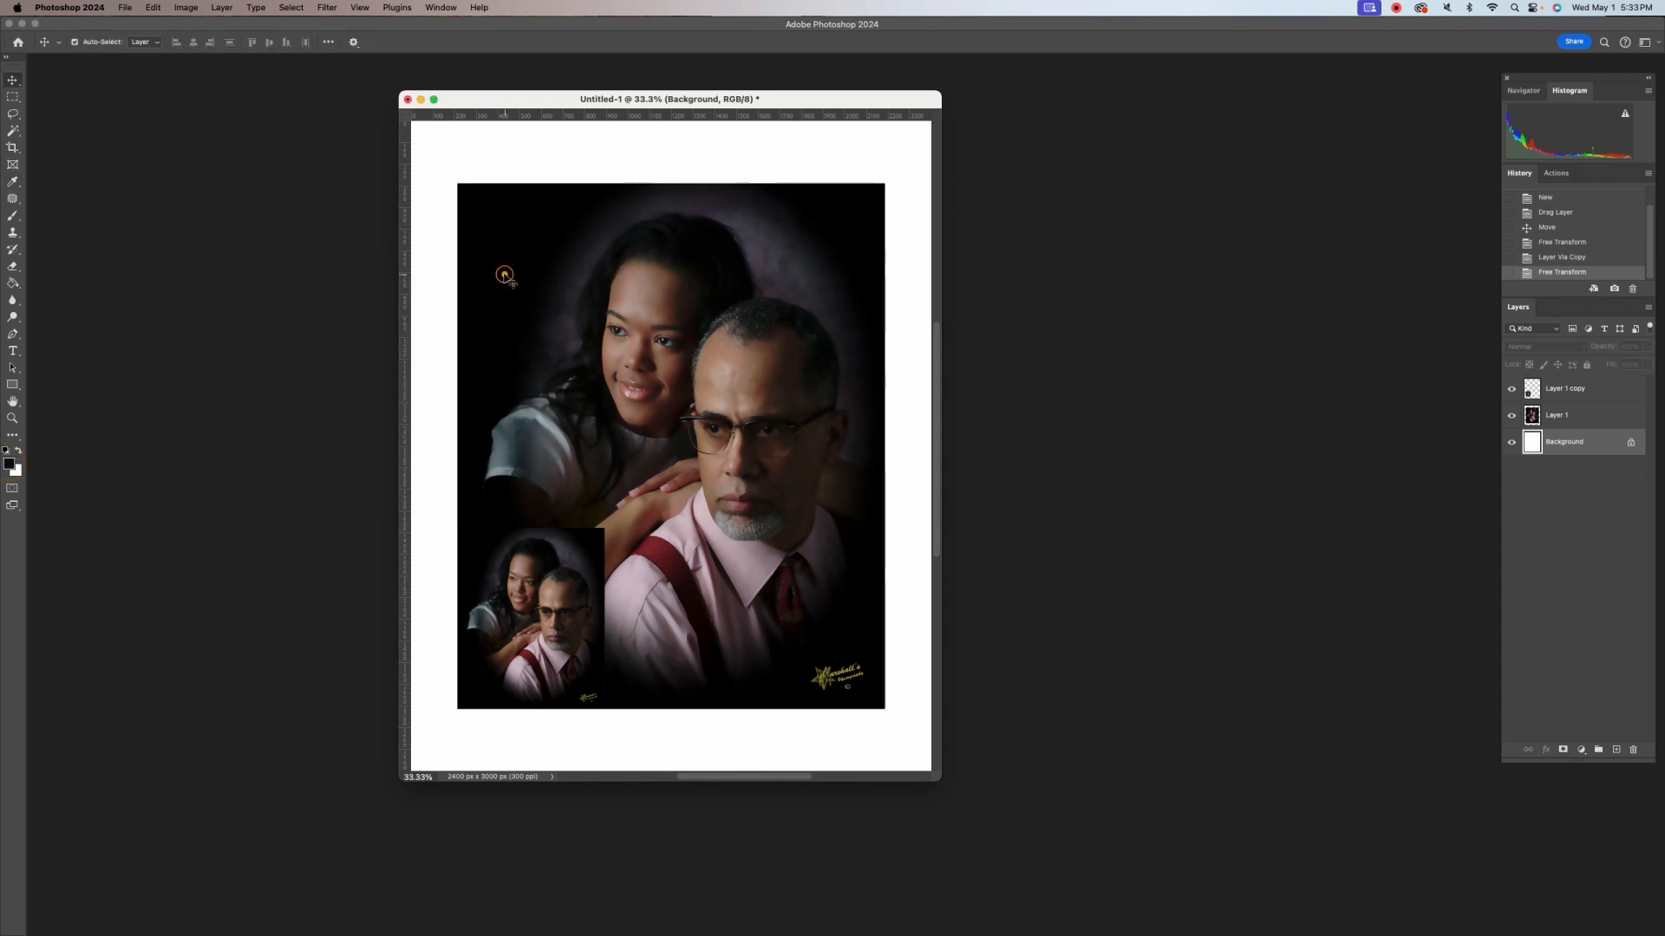
click(13, 283)
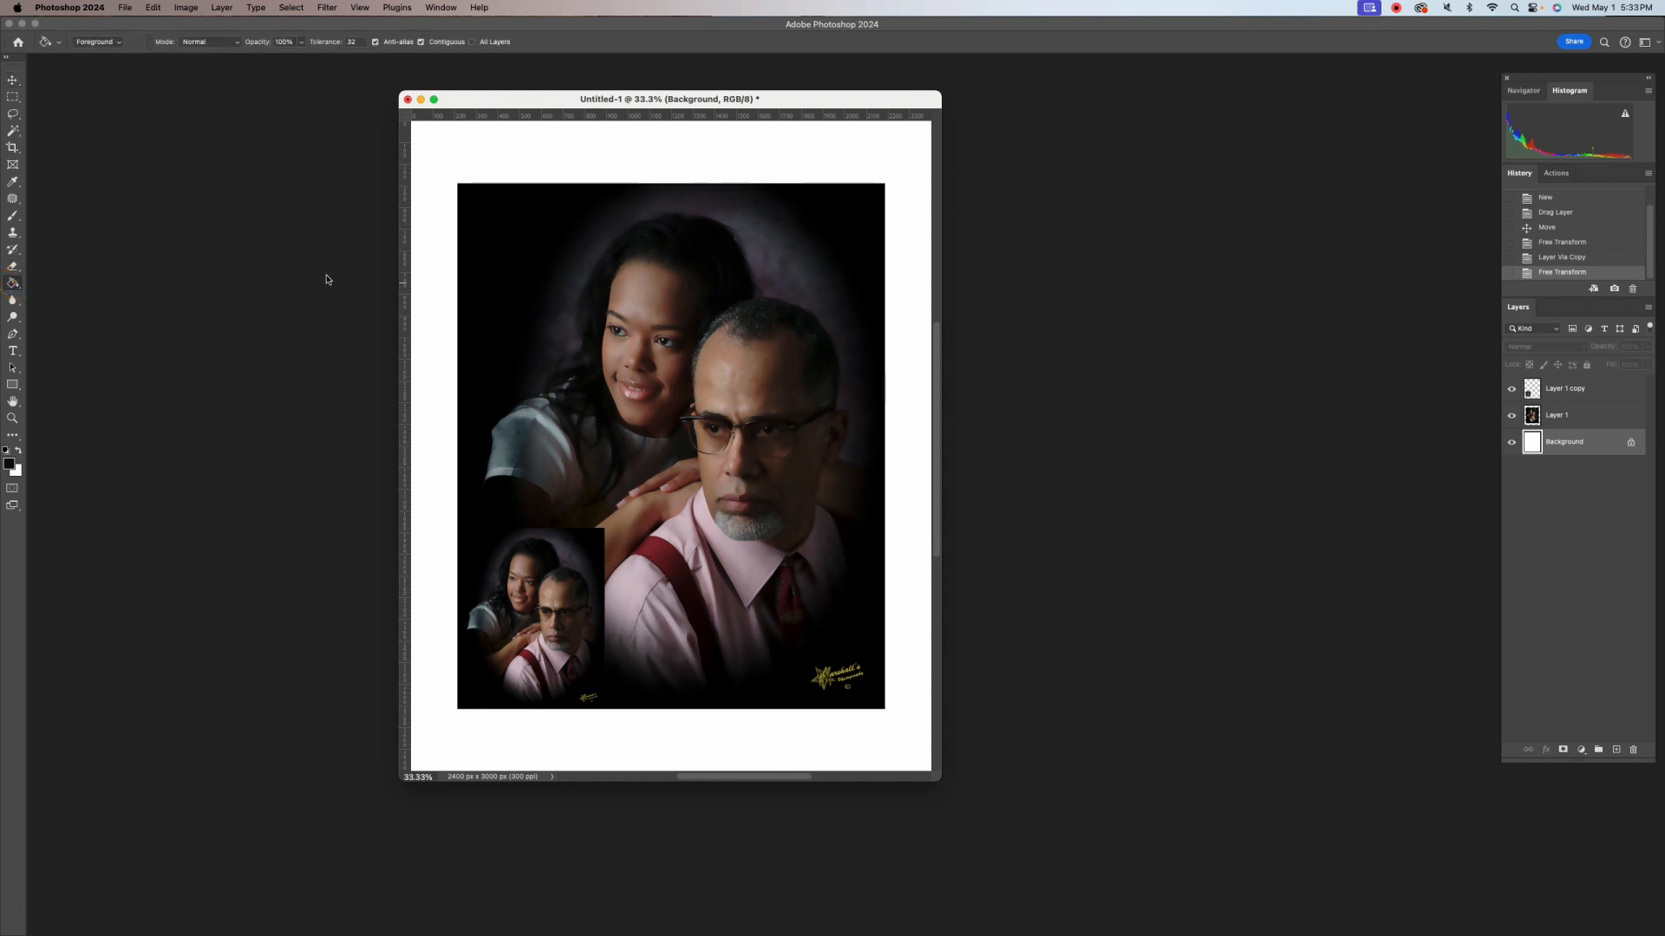
click(437, 295)
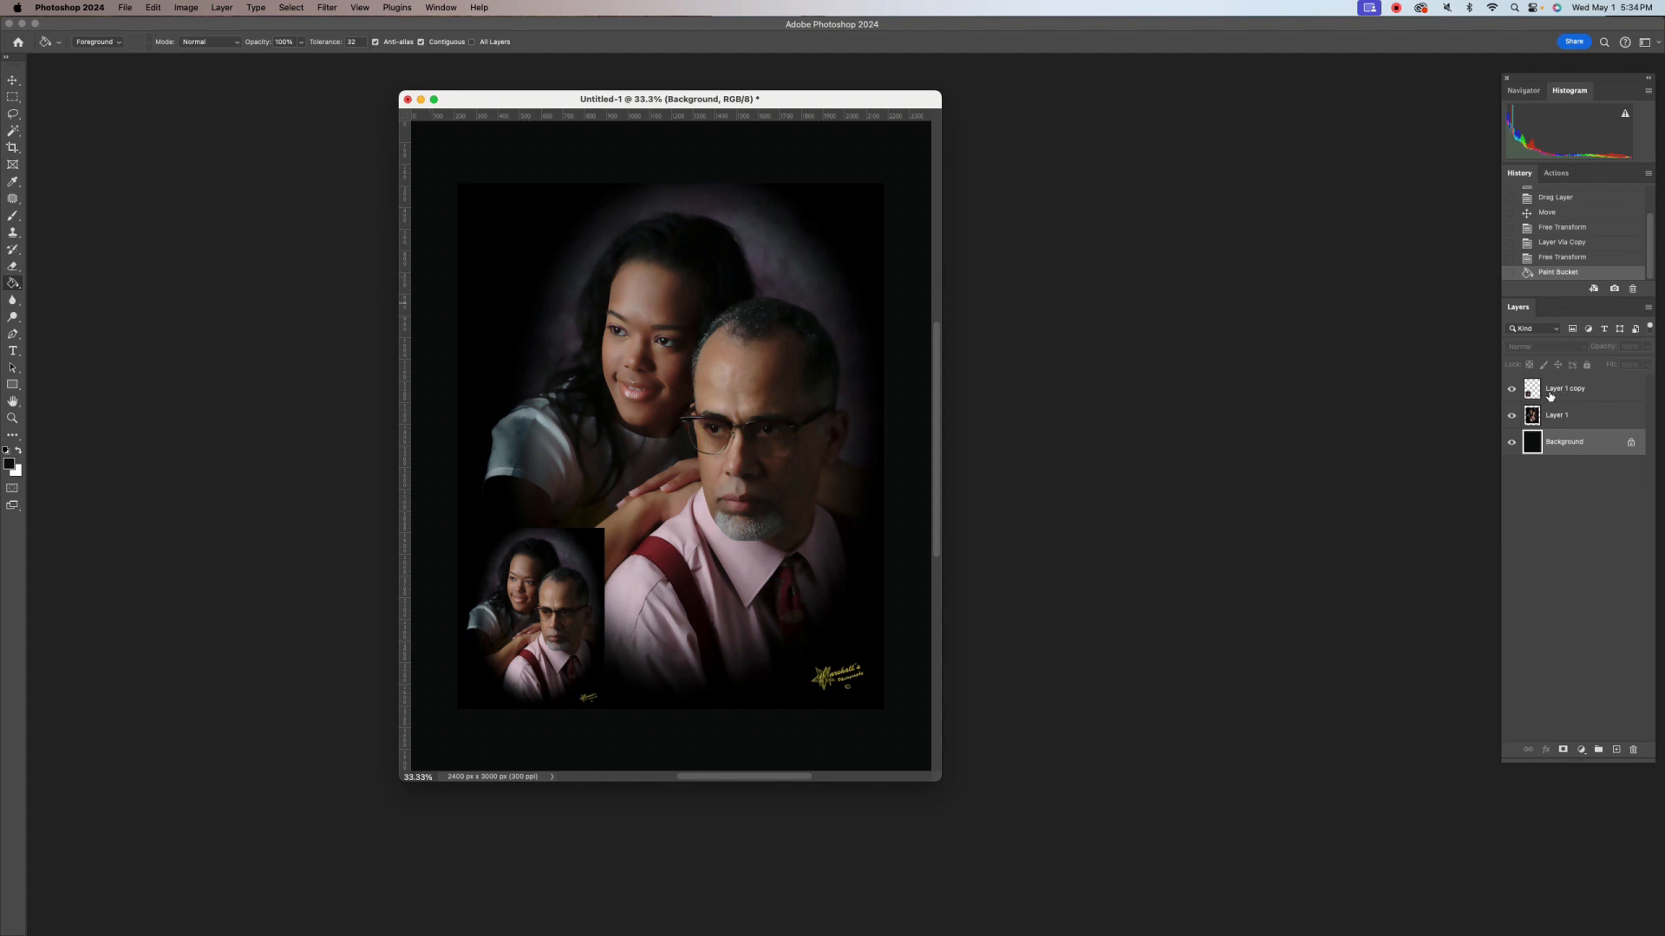
Hide and show the small and large portrait layers in turn to identify them, with Layer 1 selected
click(1512, 389)
click(1513, 390)
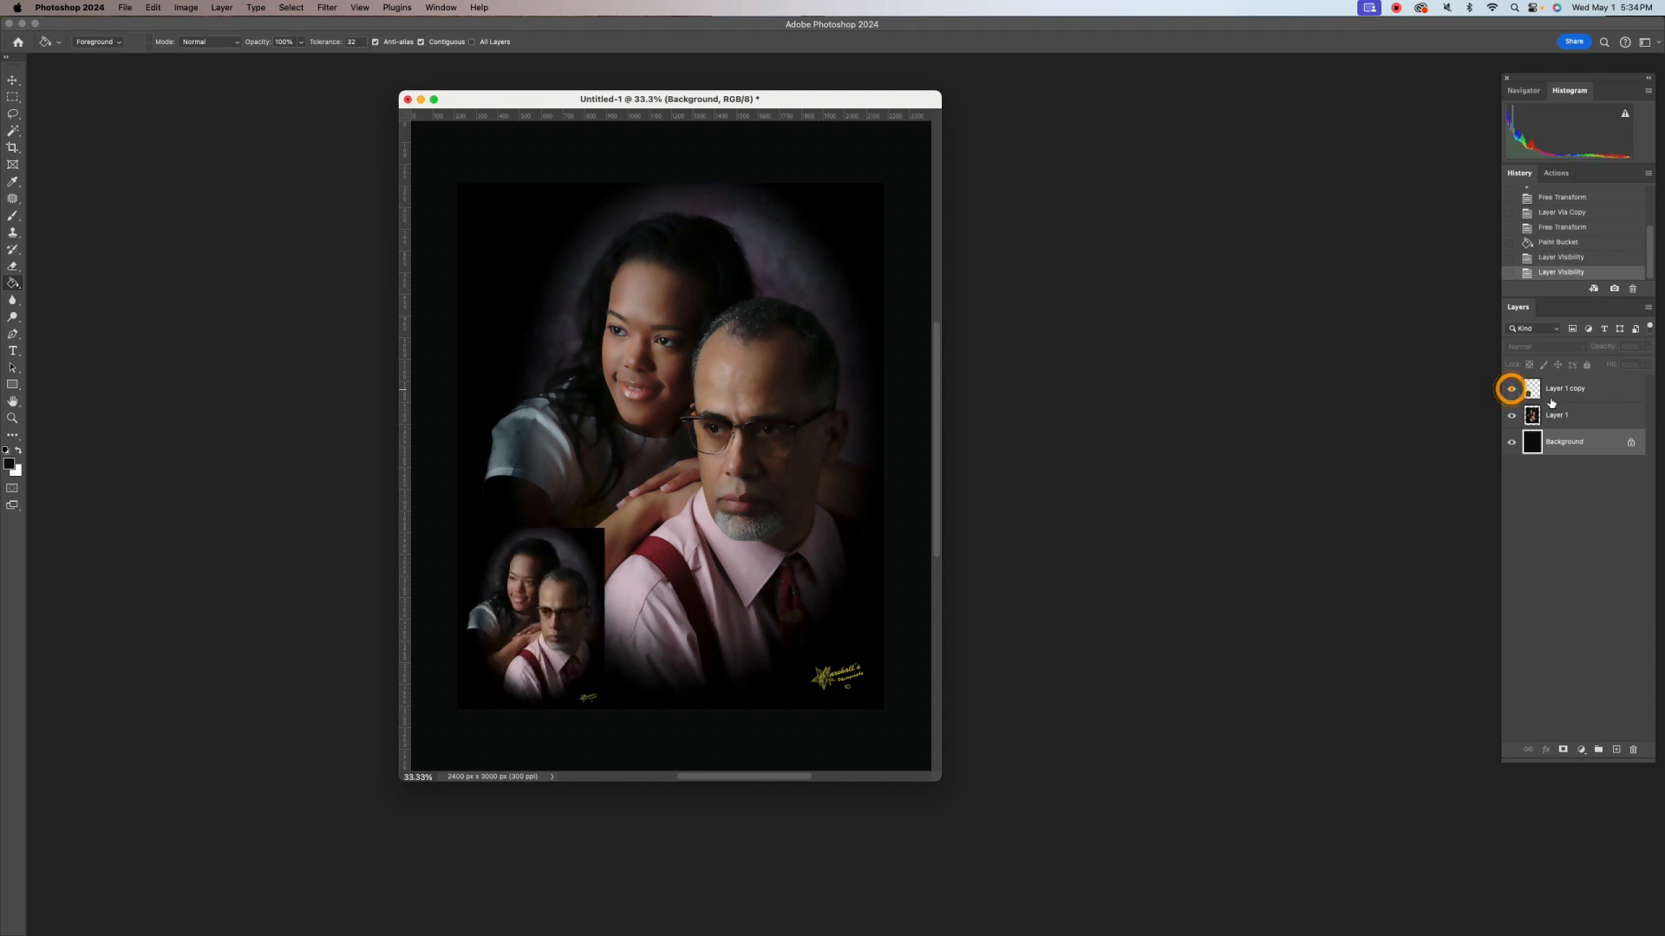
click(1556, 416)
click(1512, 416)
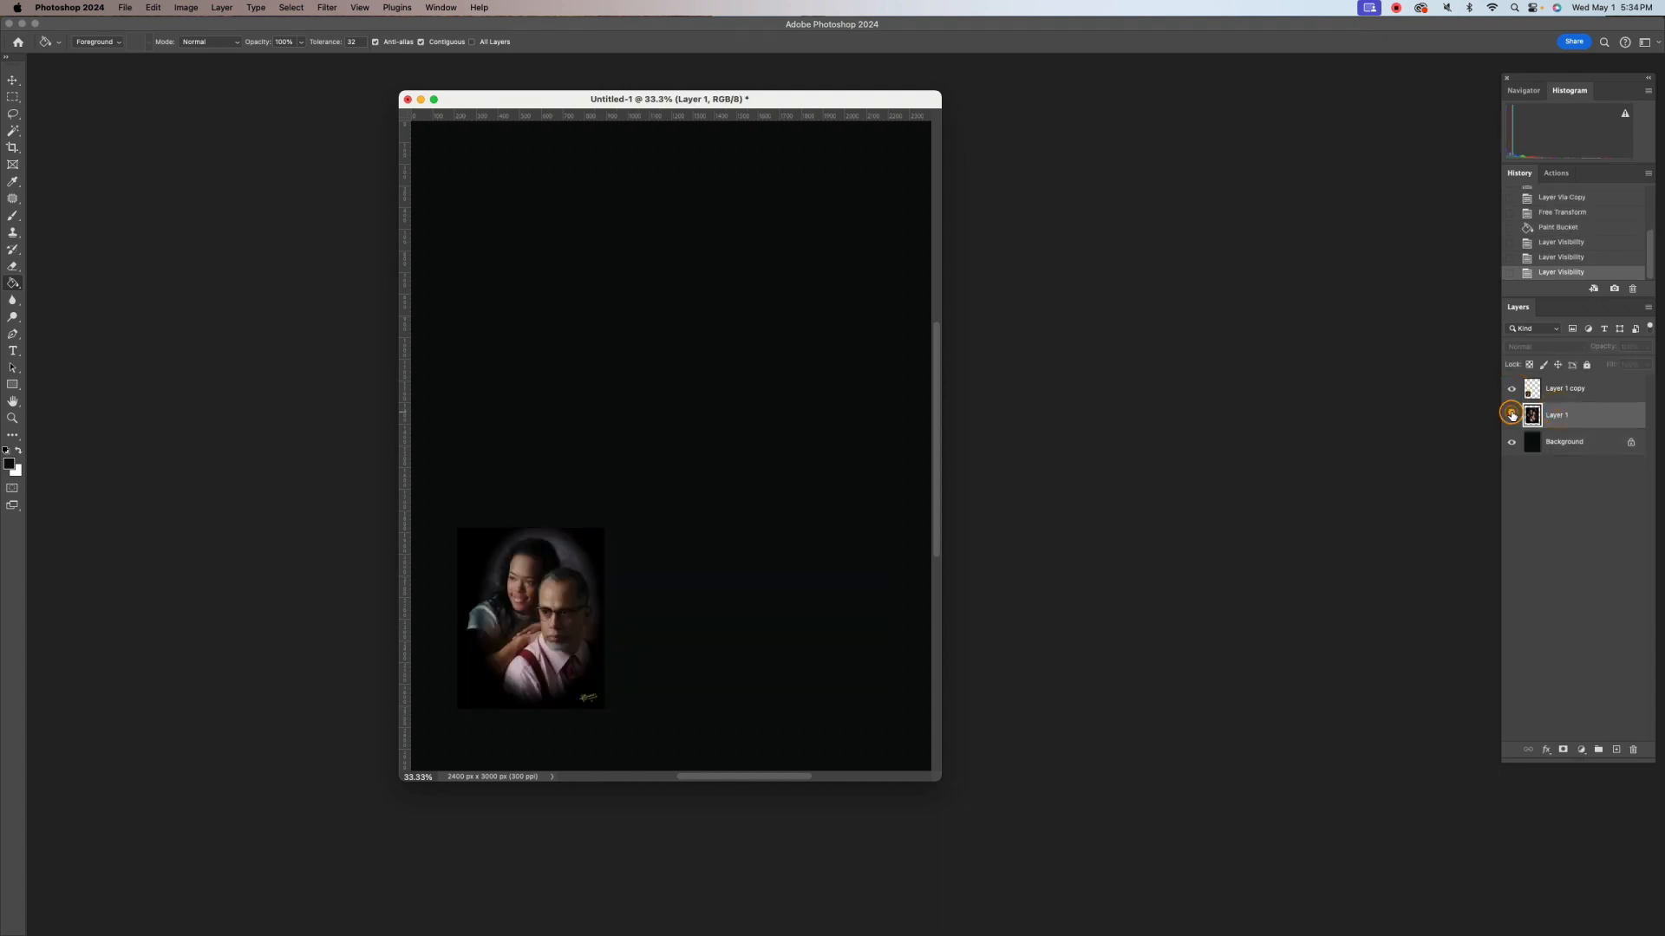
click(1513, 415)
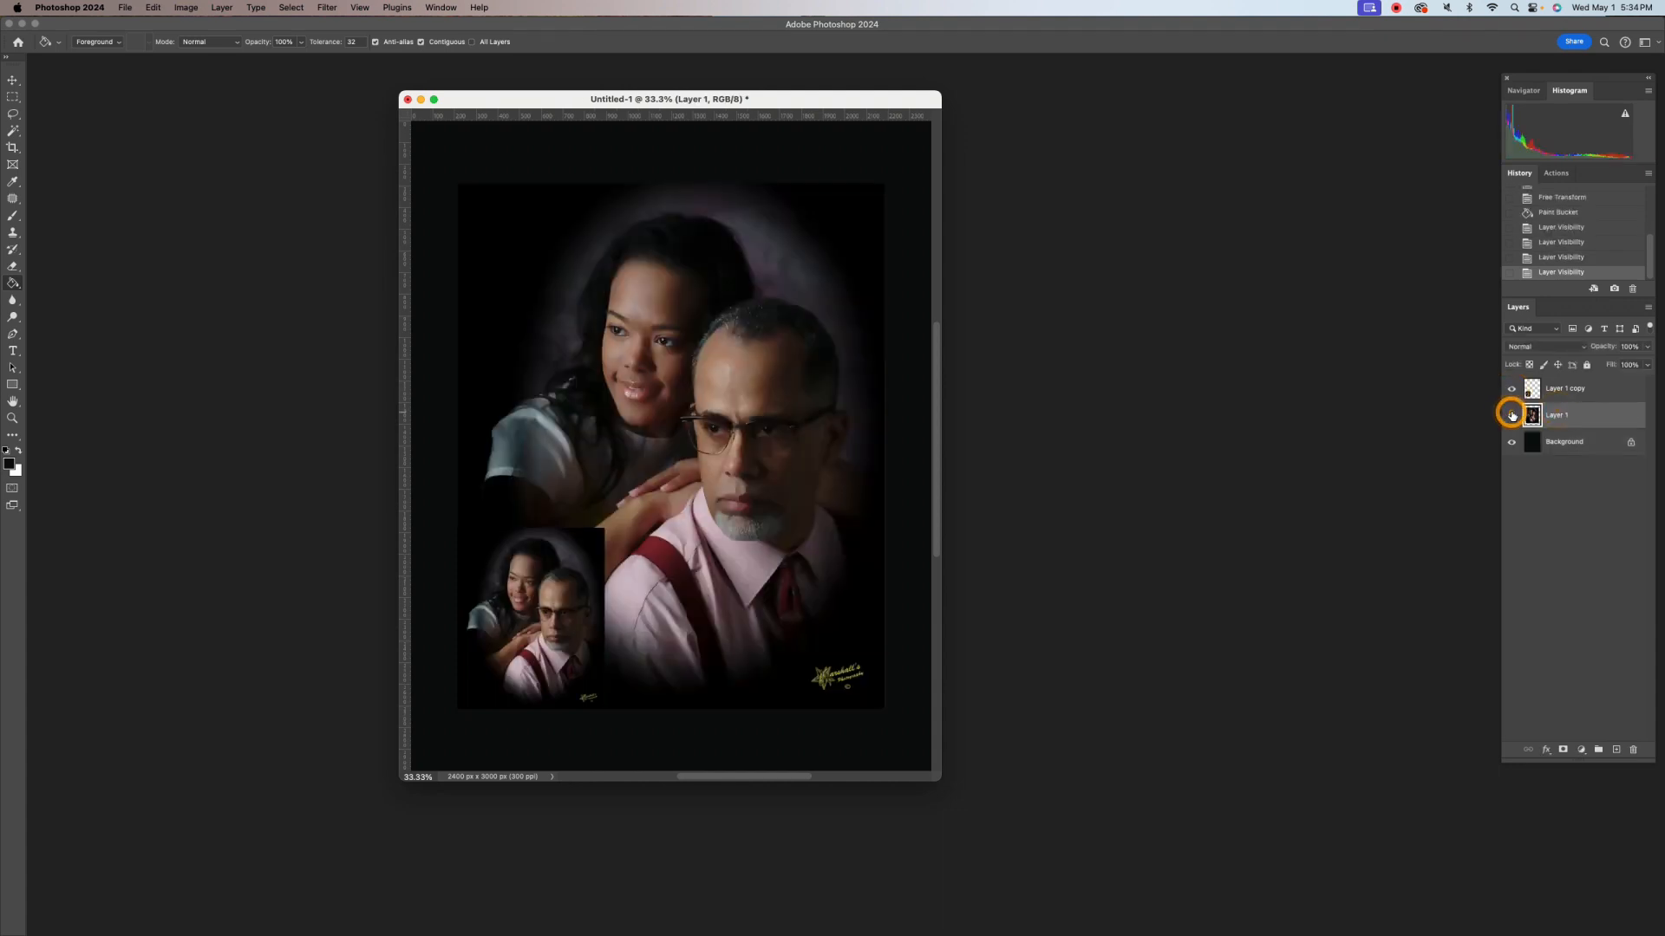
Add an outside Stroke effect to the large portrait layer, its color sampled from the man's dark red suspender (631b1f)
click(1545, 751)
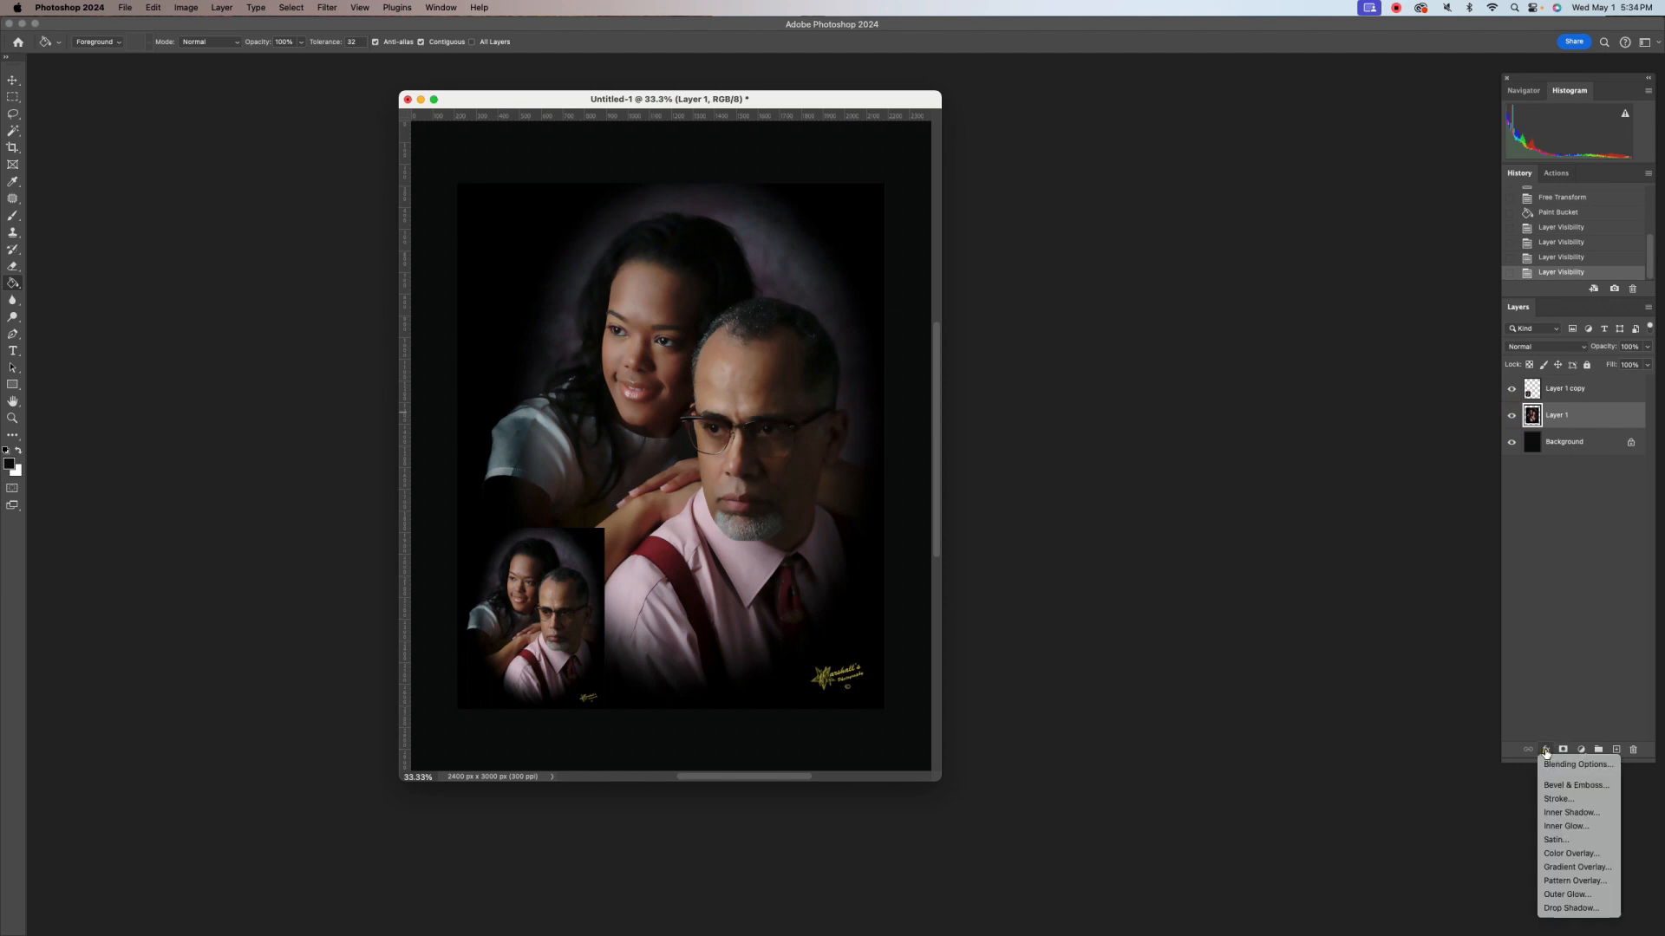
click(1567, 801)
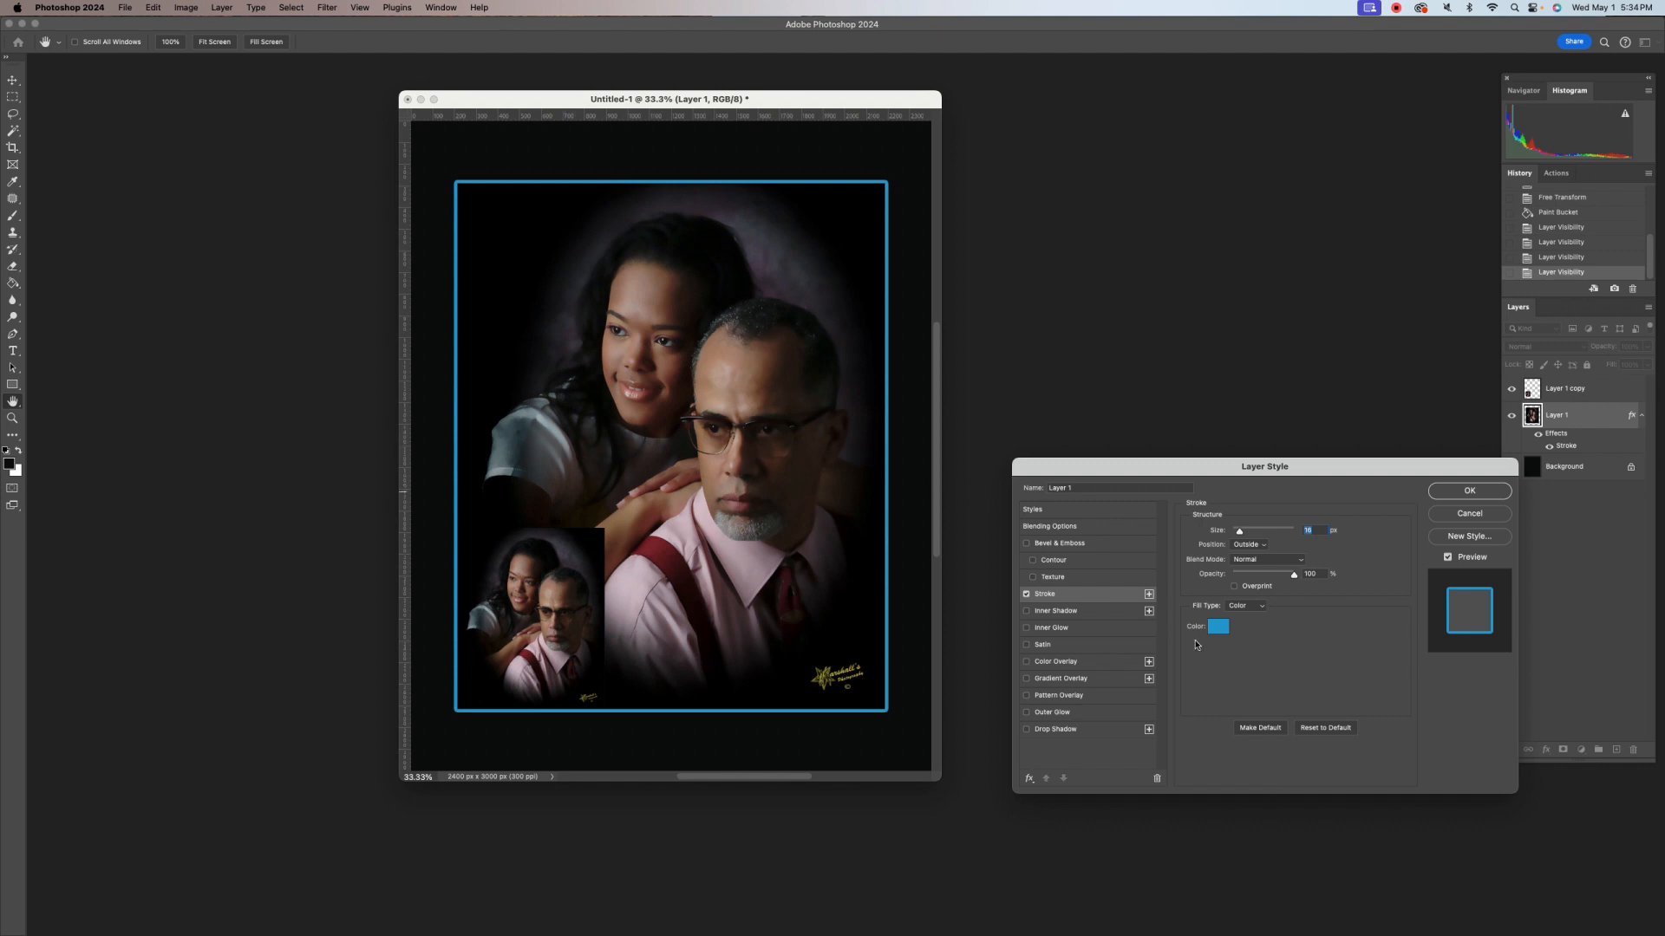
click(1219, 627)
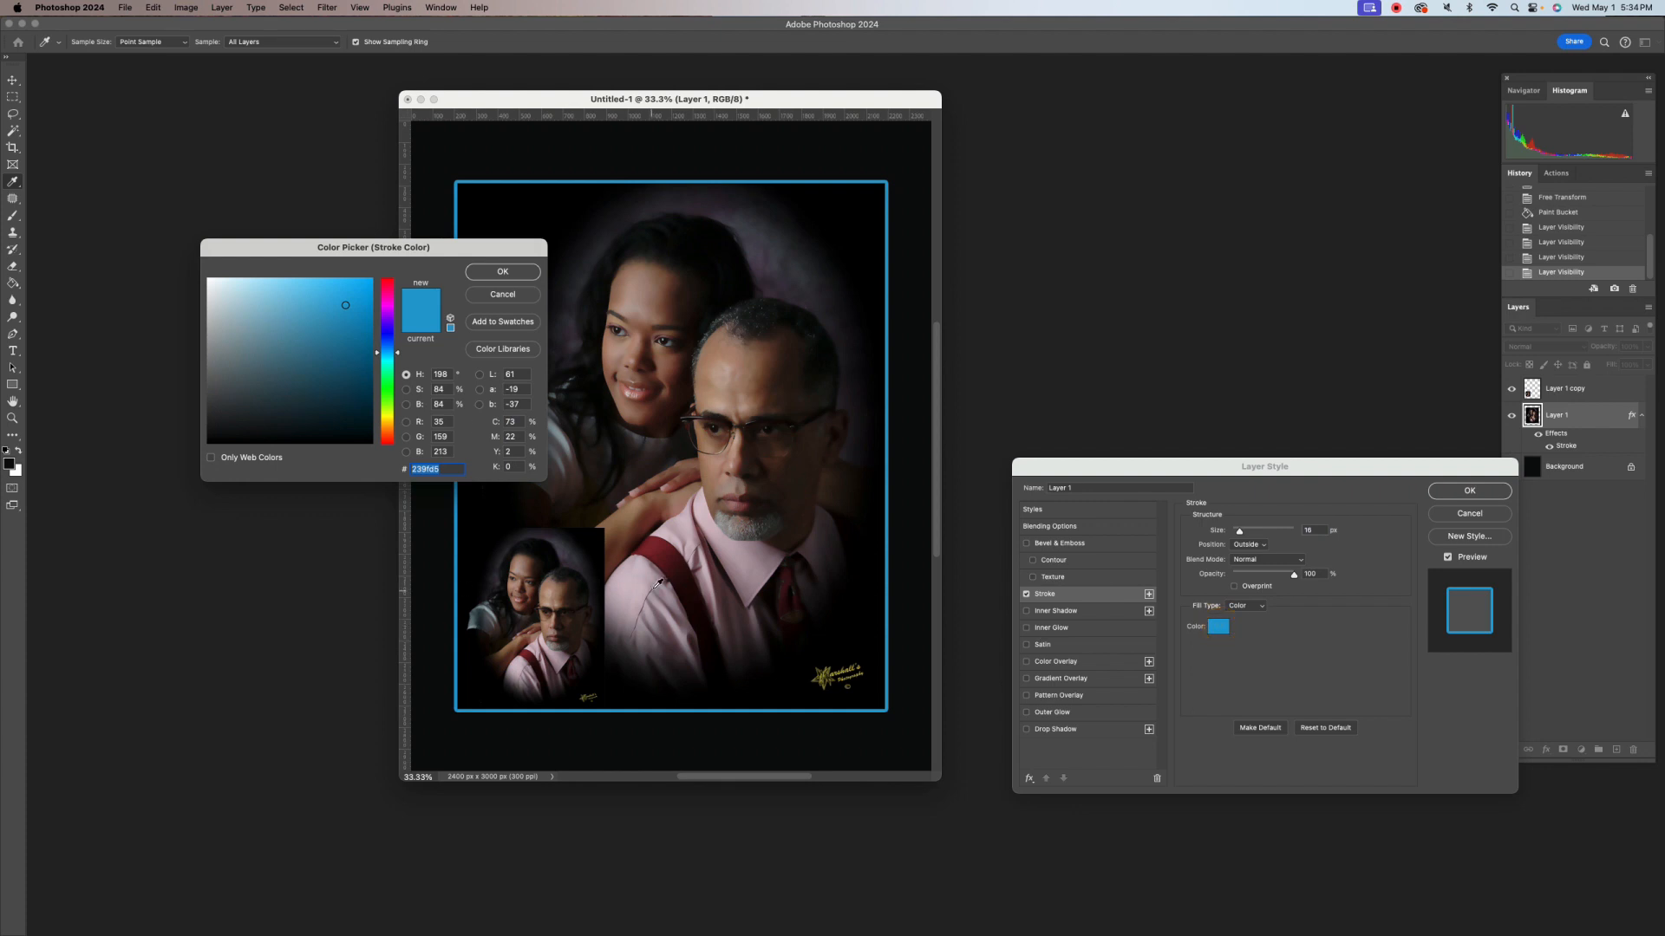
click(745, 562)
drag(303, 329, 318, 324)
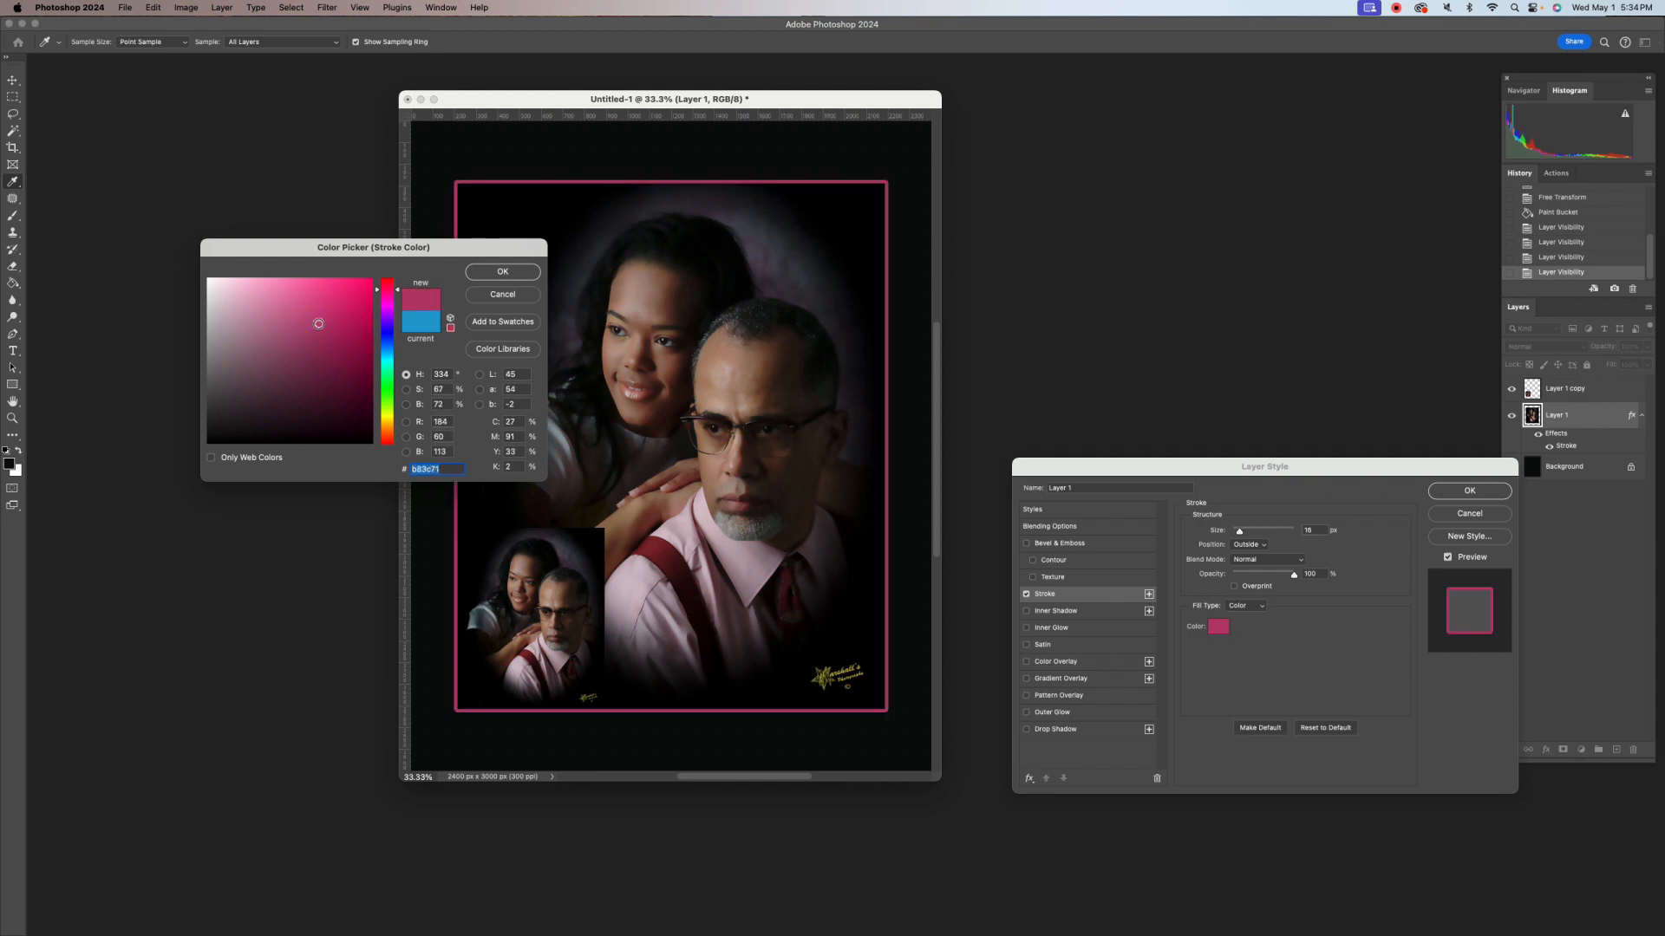
click(662, 548)
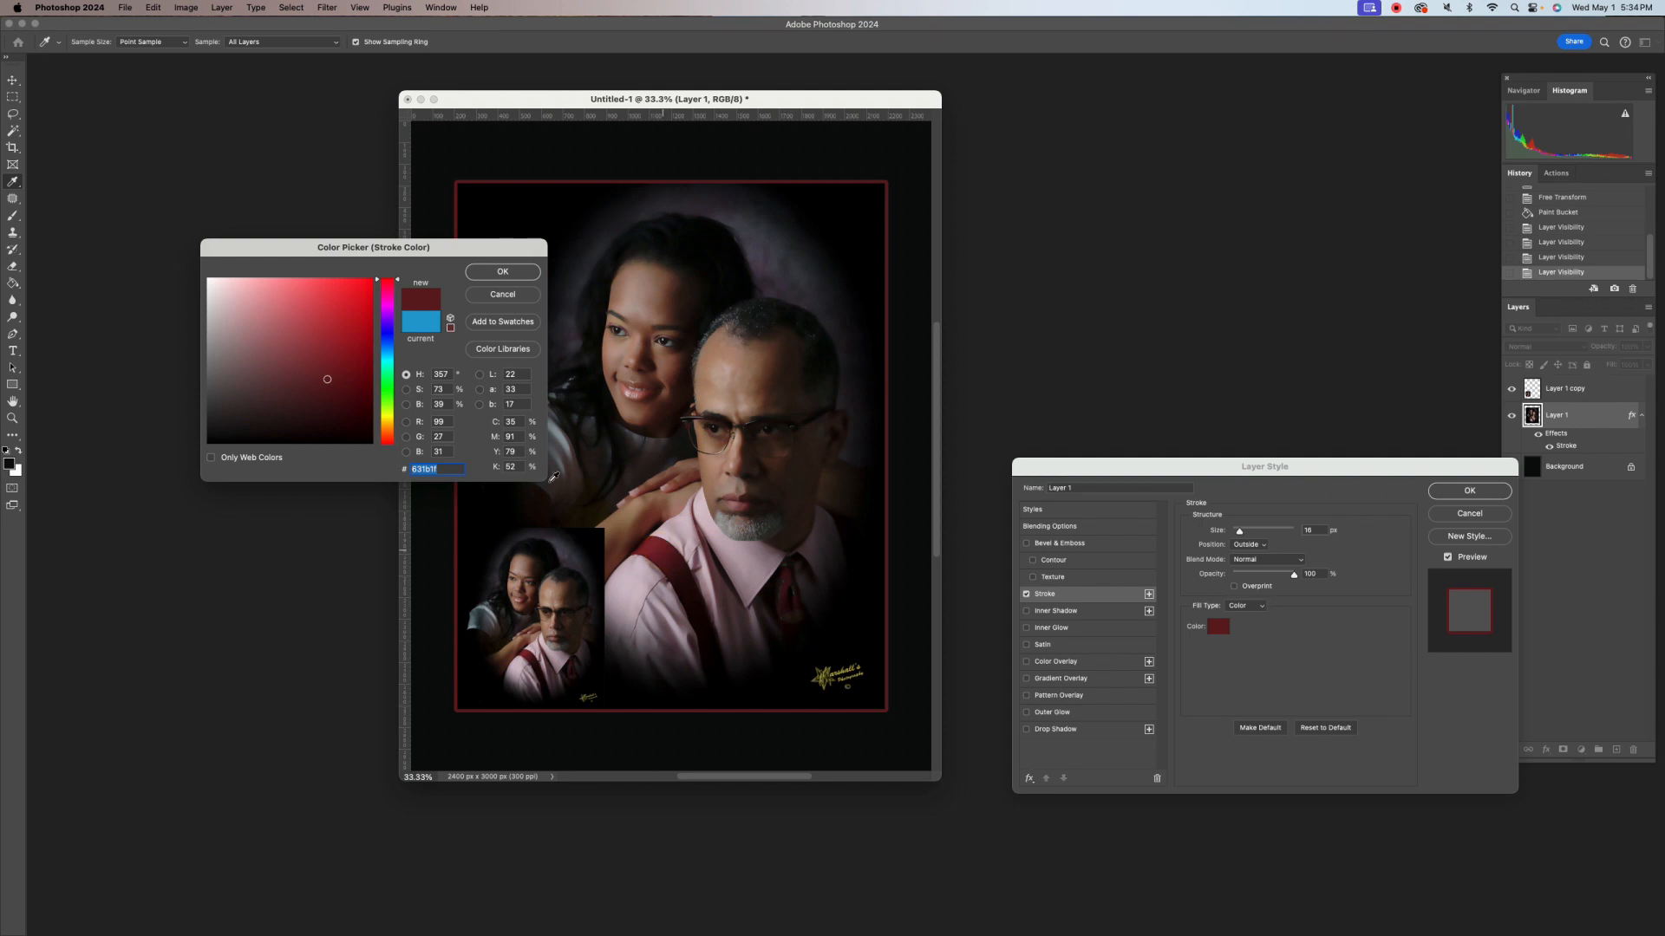
click(510, 273)
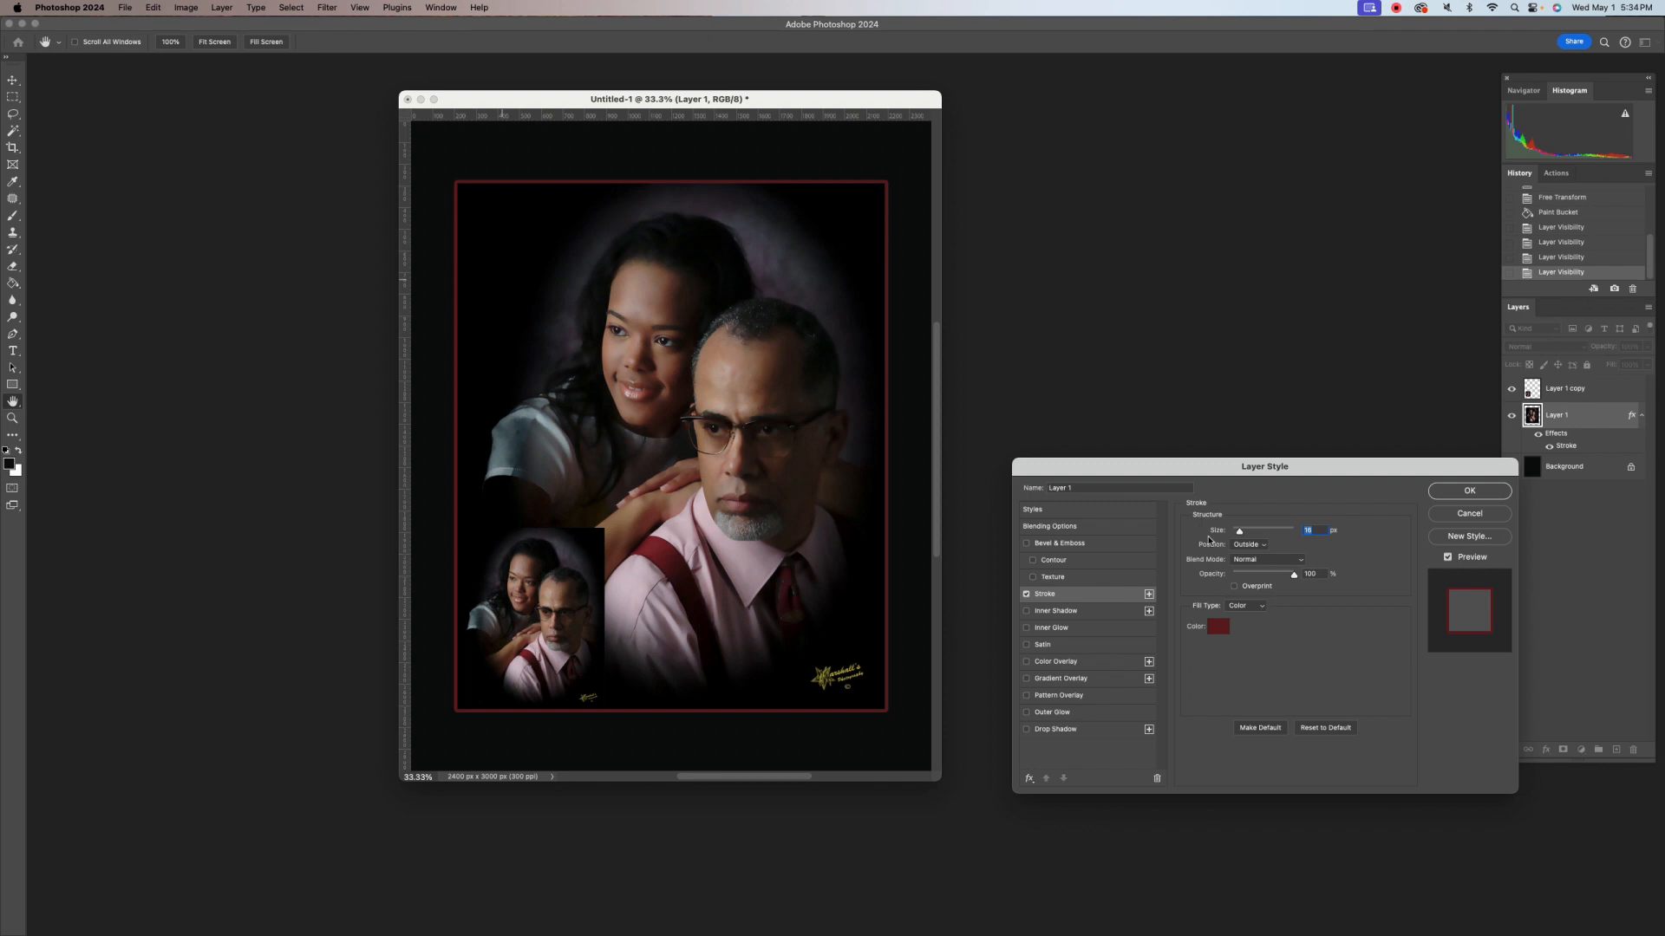
click(1240, 535)
drag(1240, 535, 1241, 536)
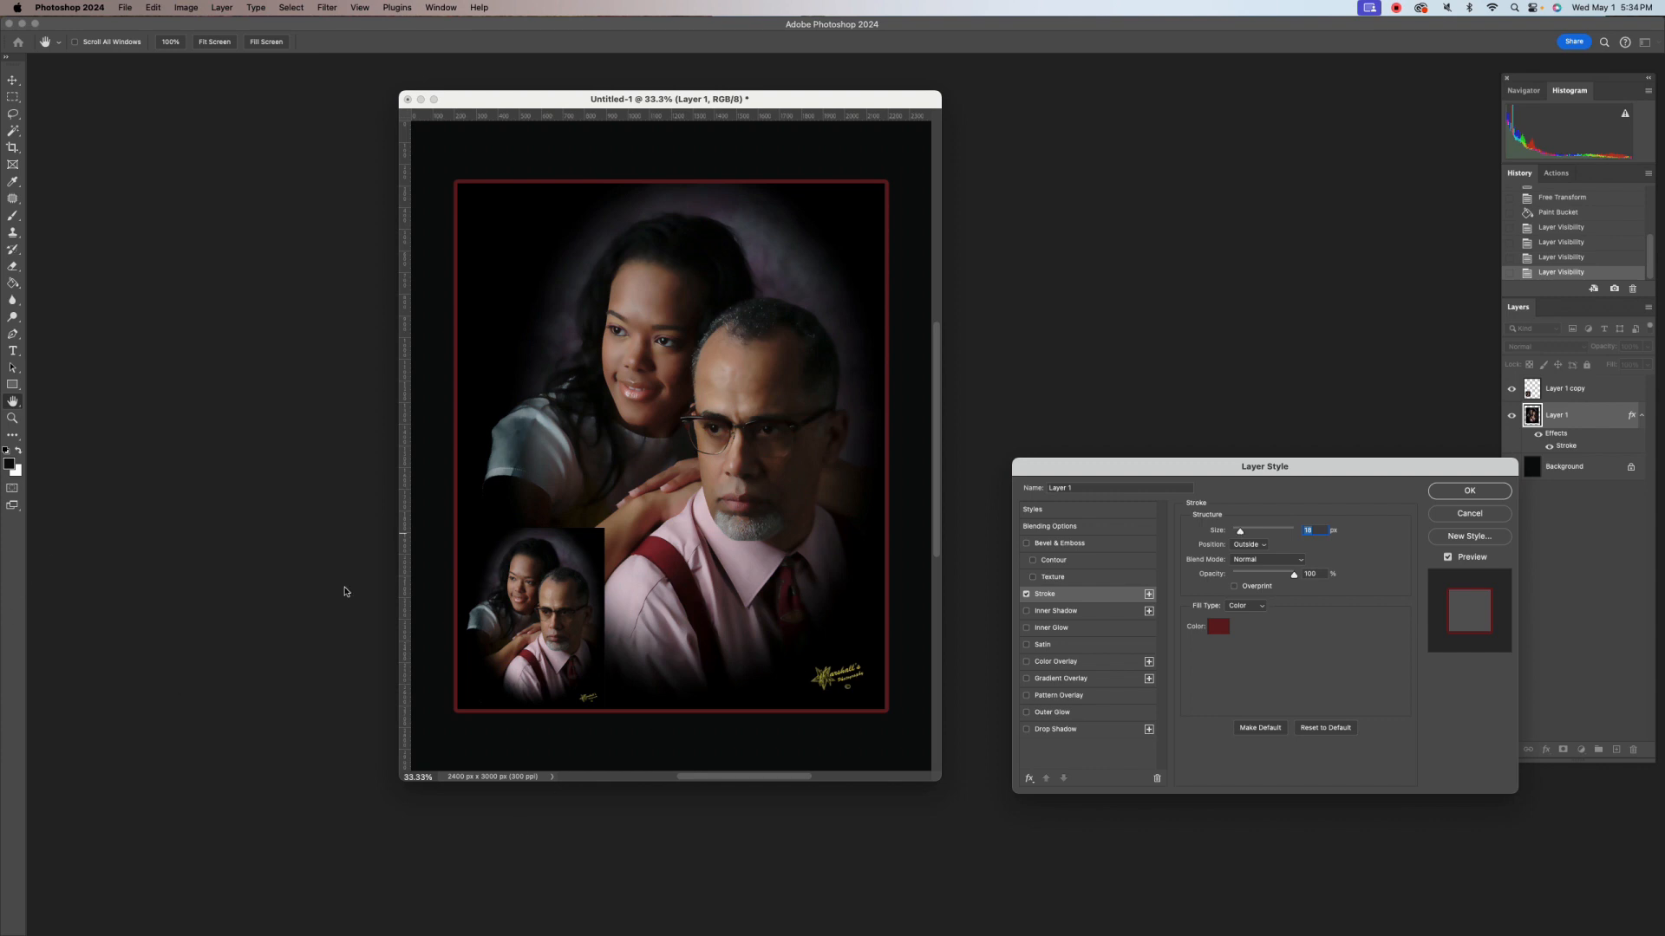
click(1488, 490)
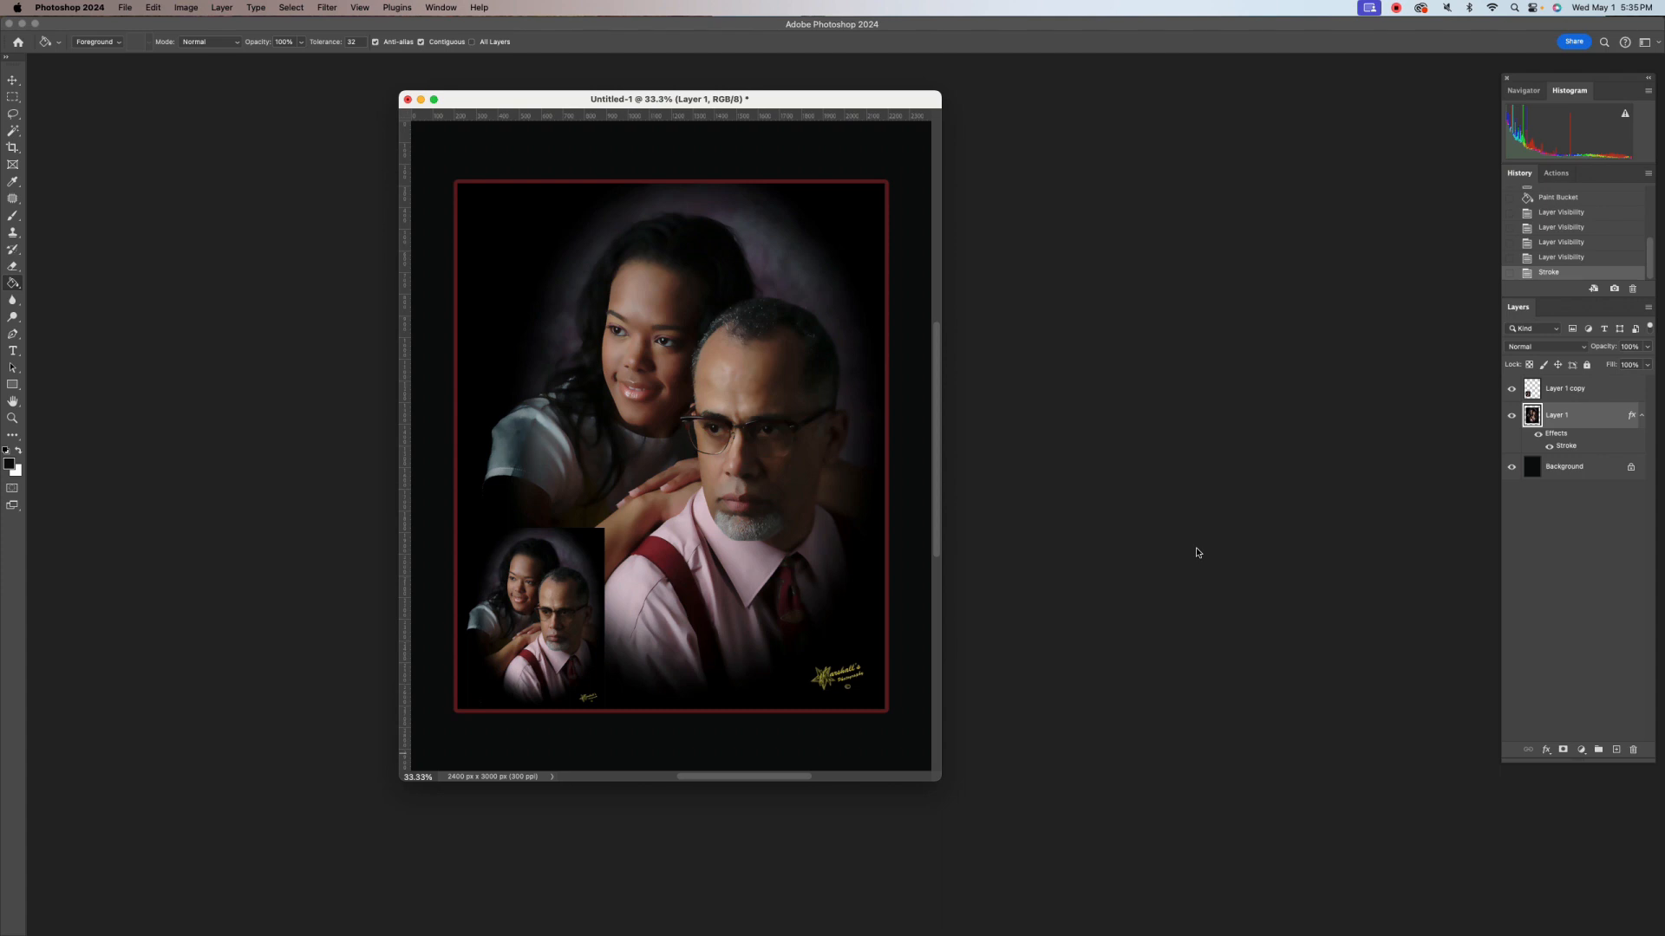
Close the Untitled-1 composite without saving and open People Reflection.jpg from Pictures in a floating window
click(407, 99)
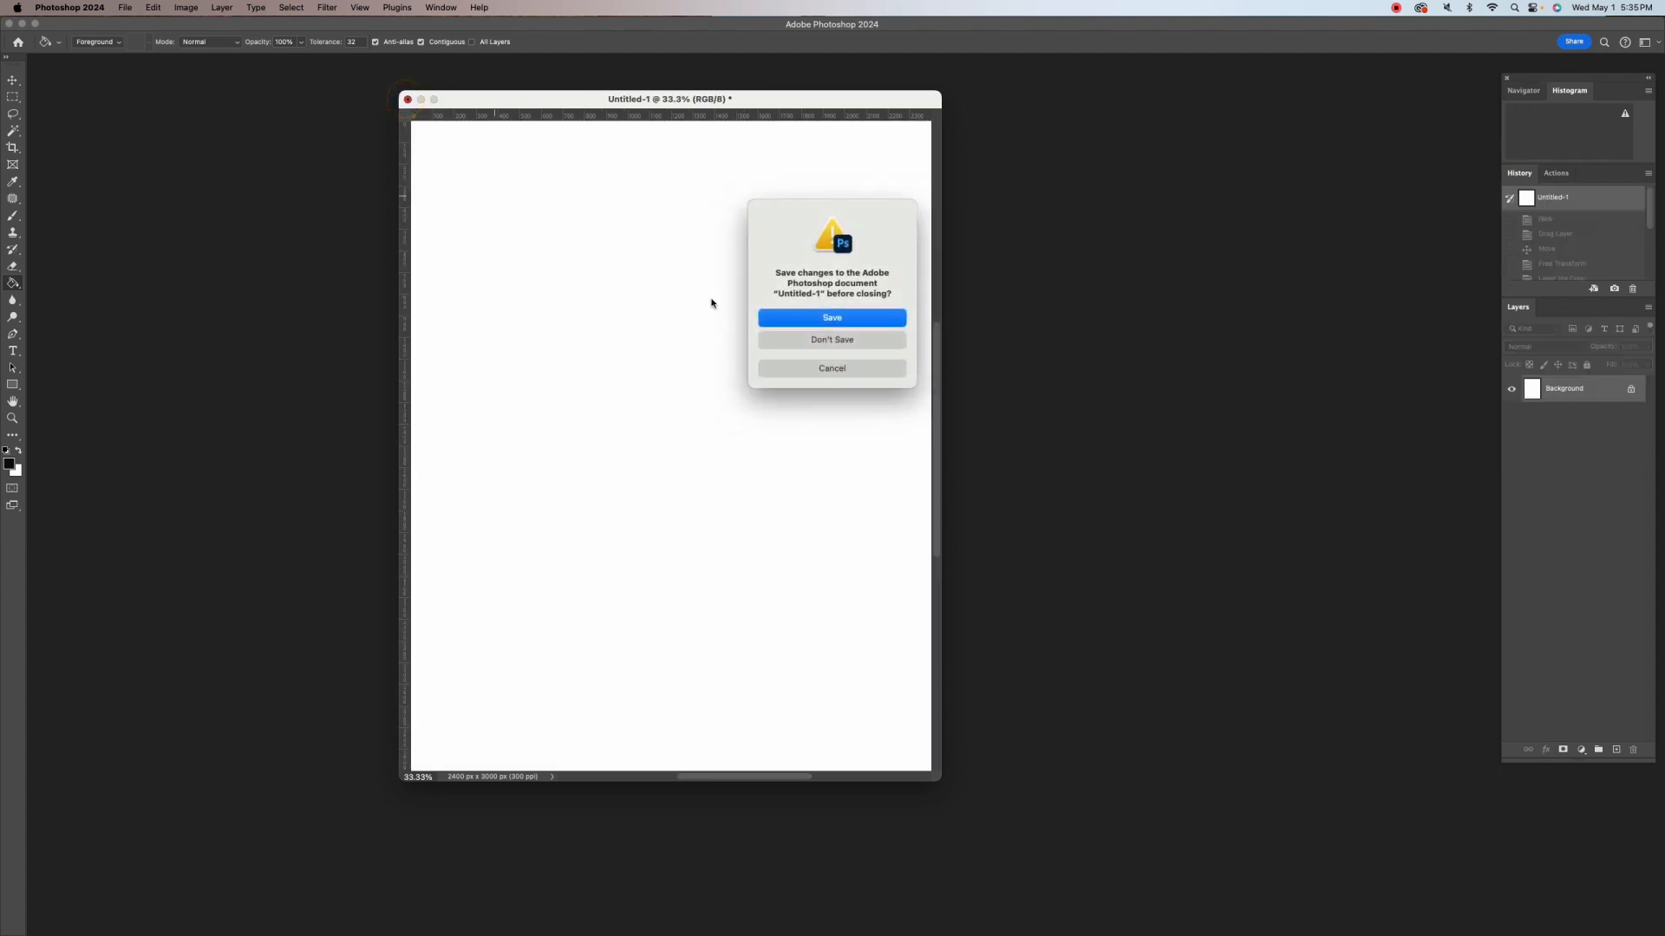
click(836, 341)
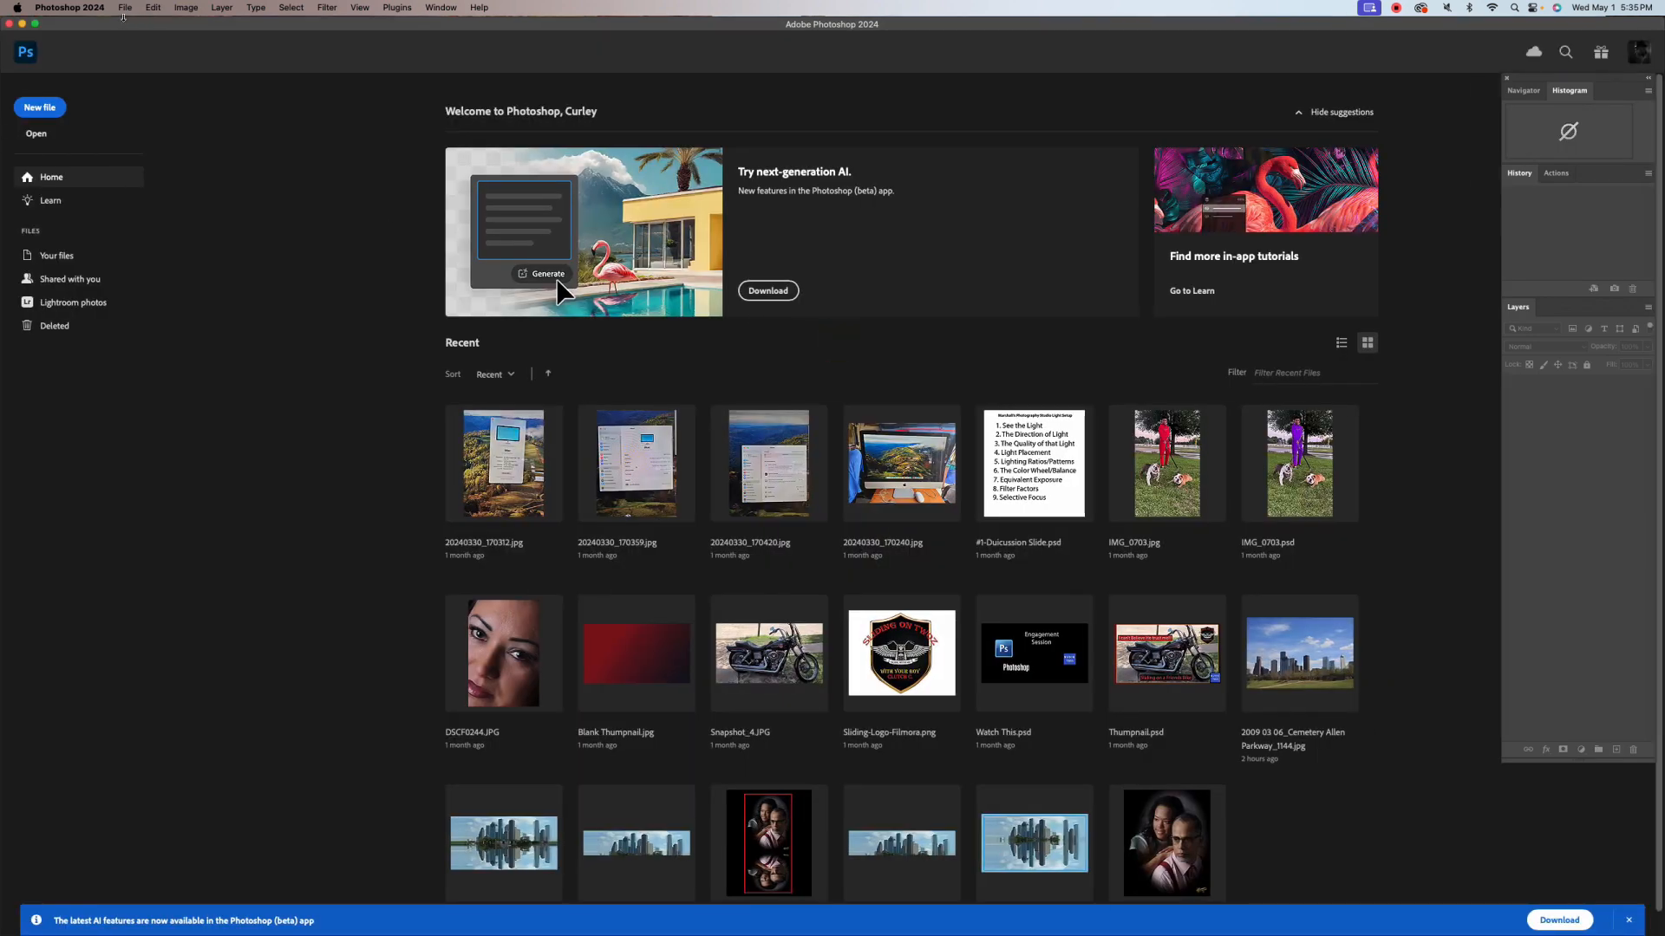
click(123, 10)
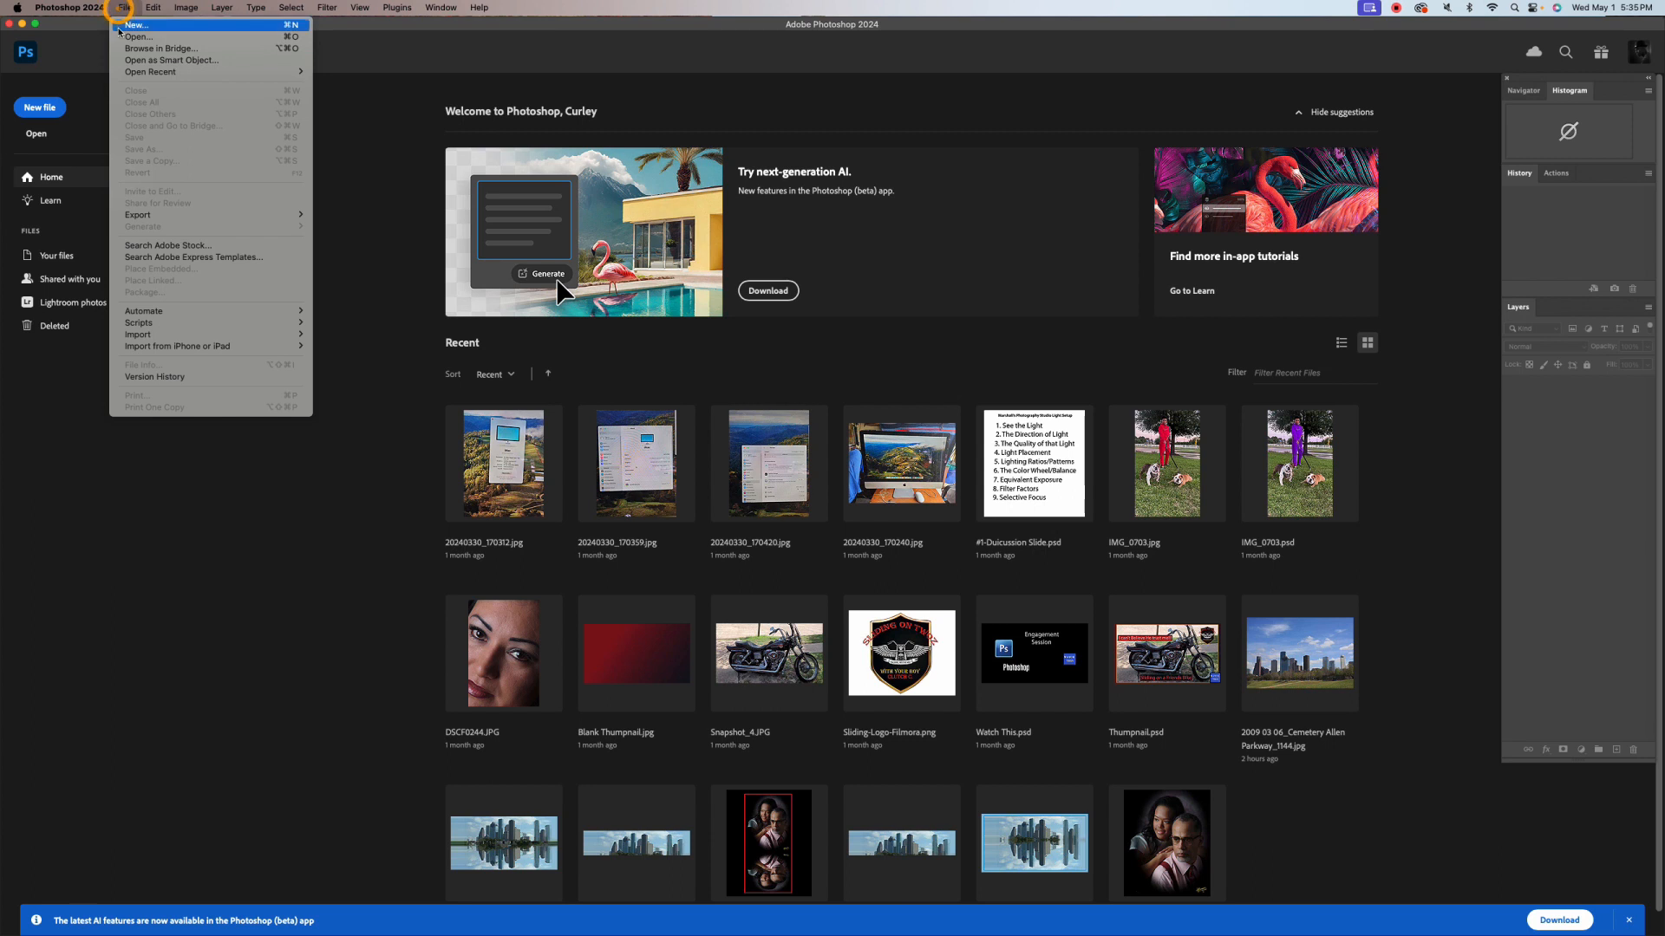
click(128, 37)
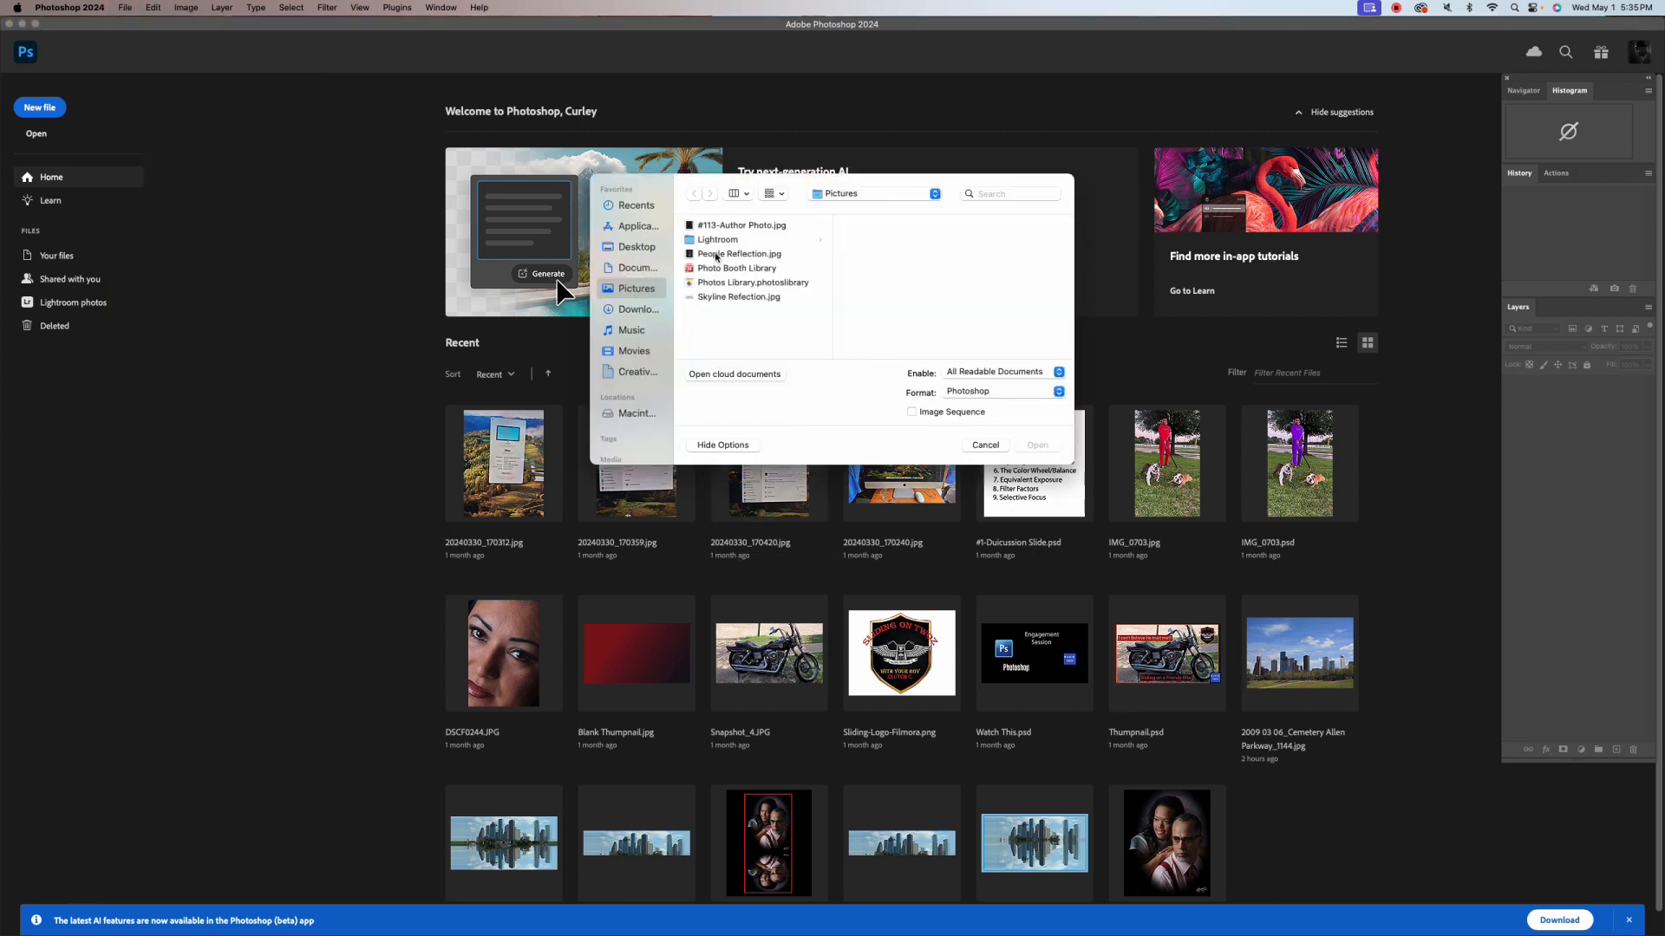
click(713, 255)
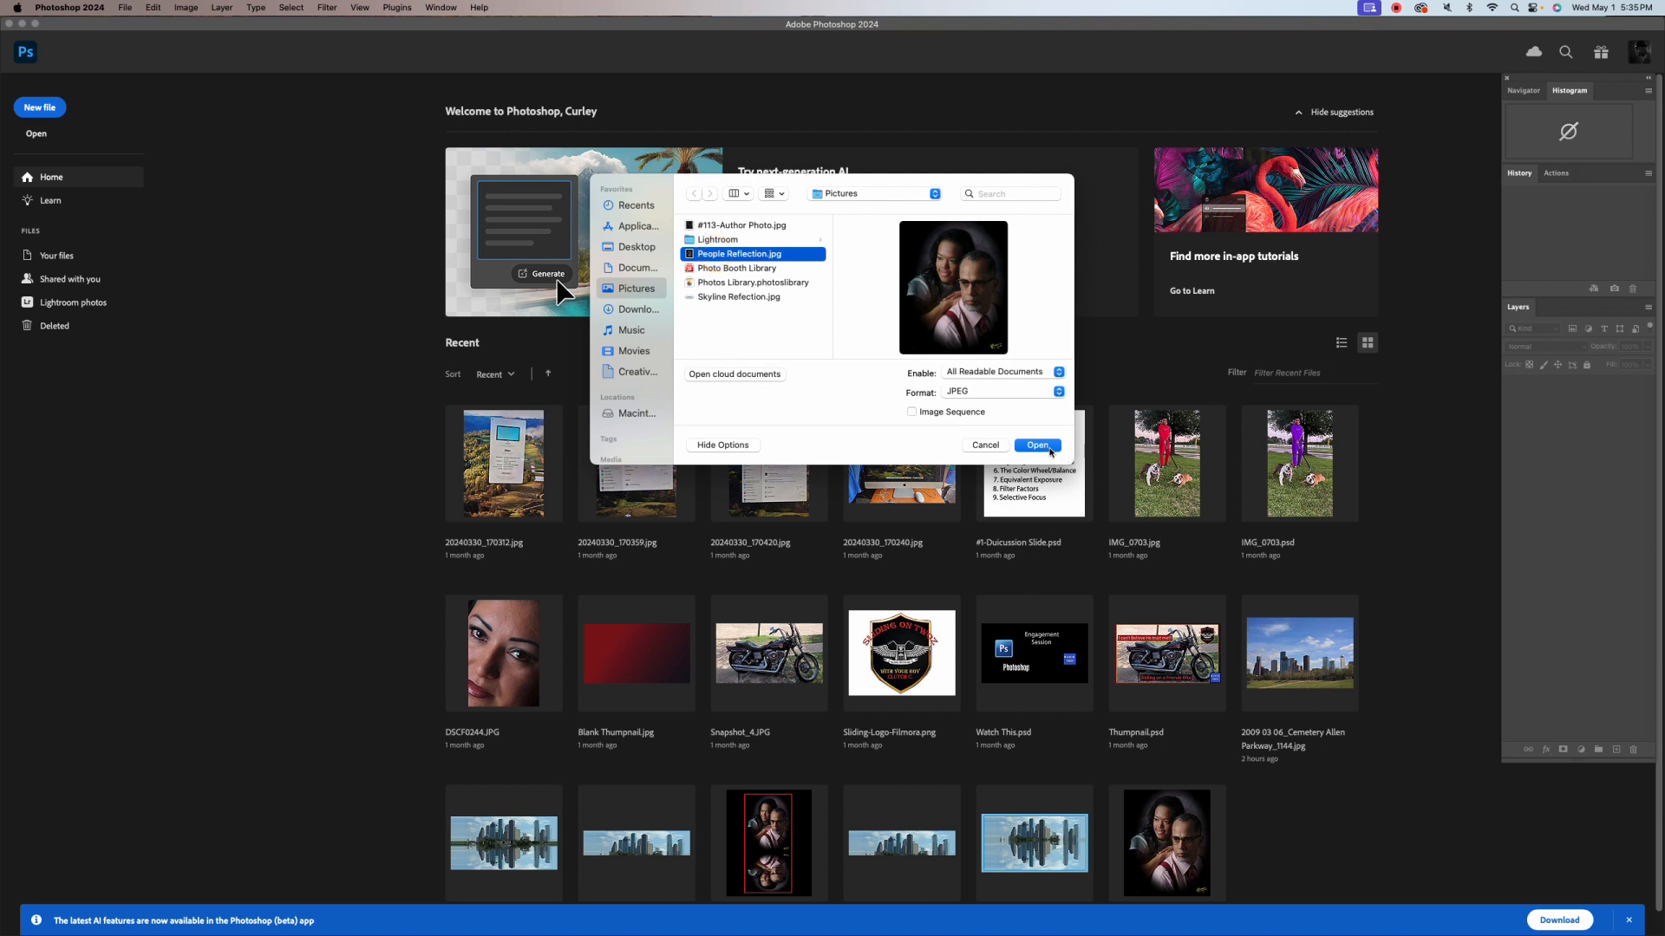
click(1038, 446)
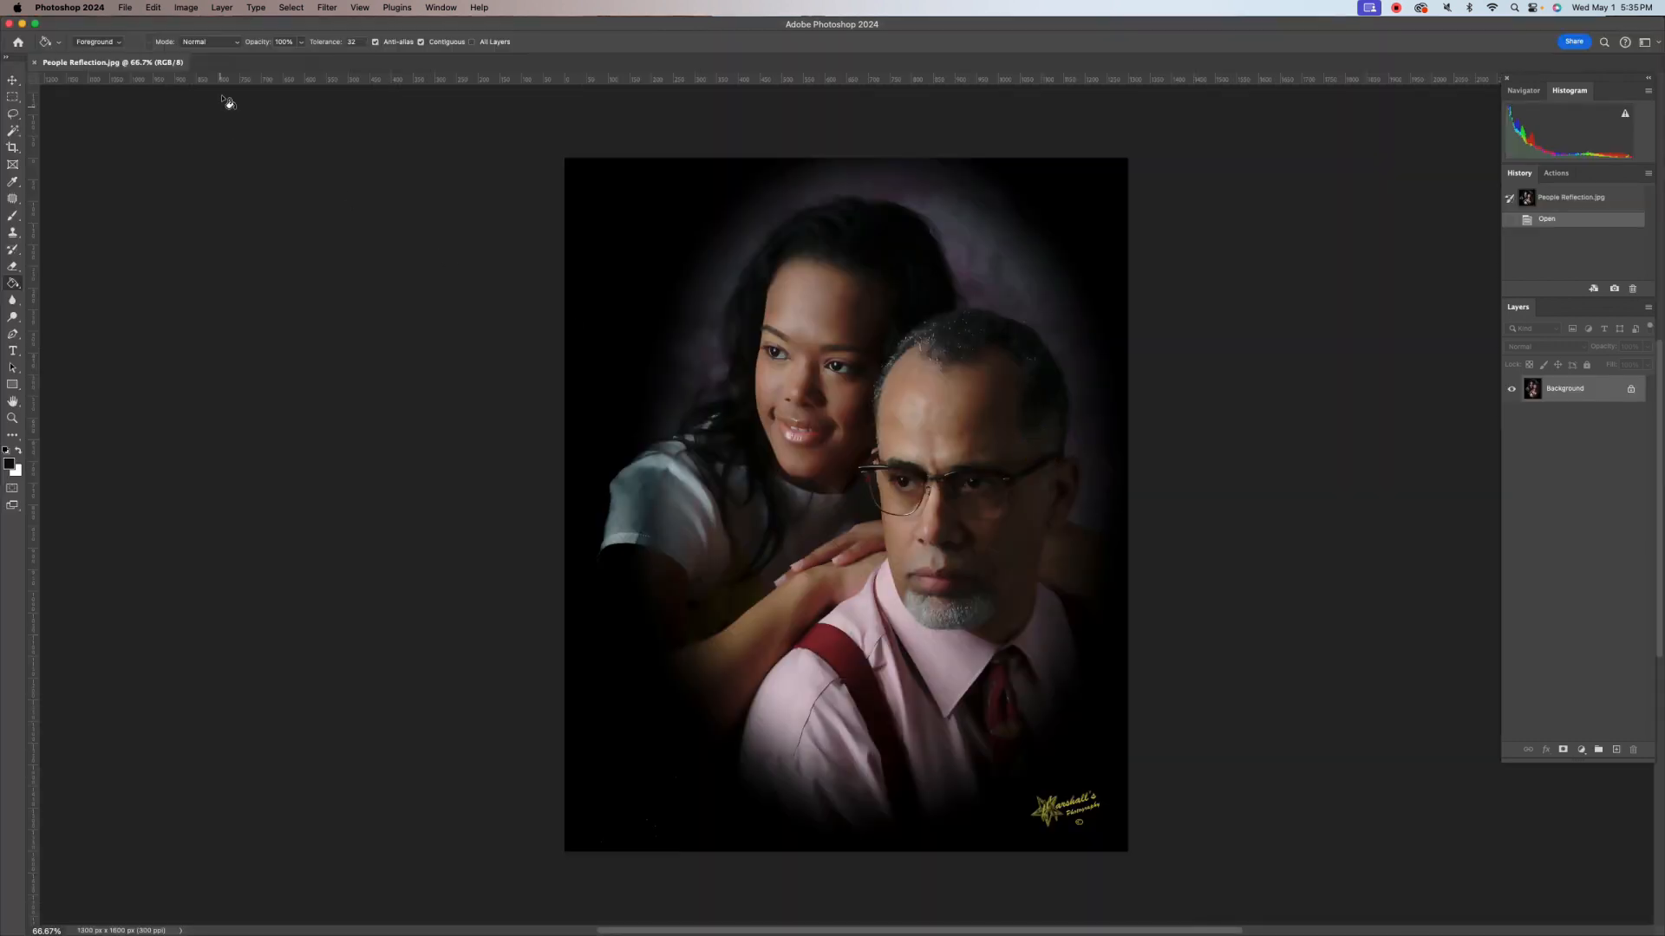
drag(110, 65, 920, 117)
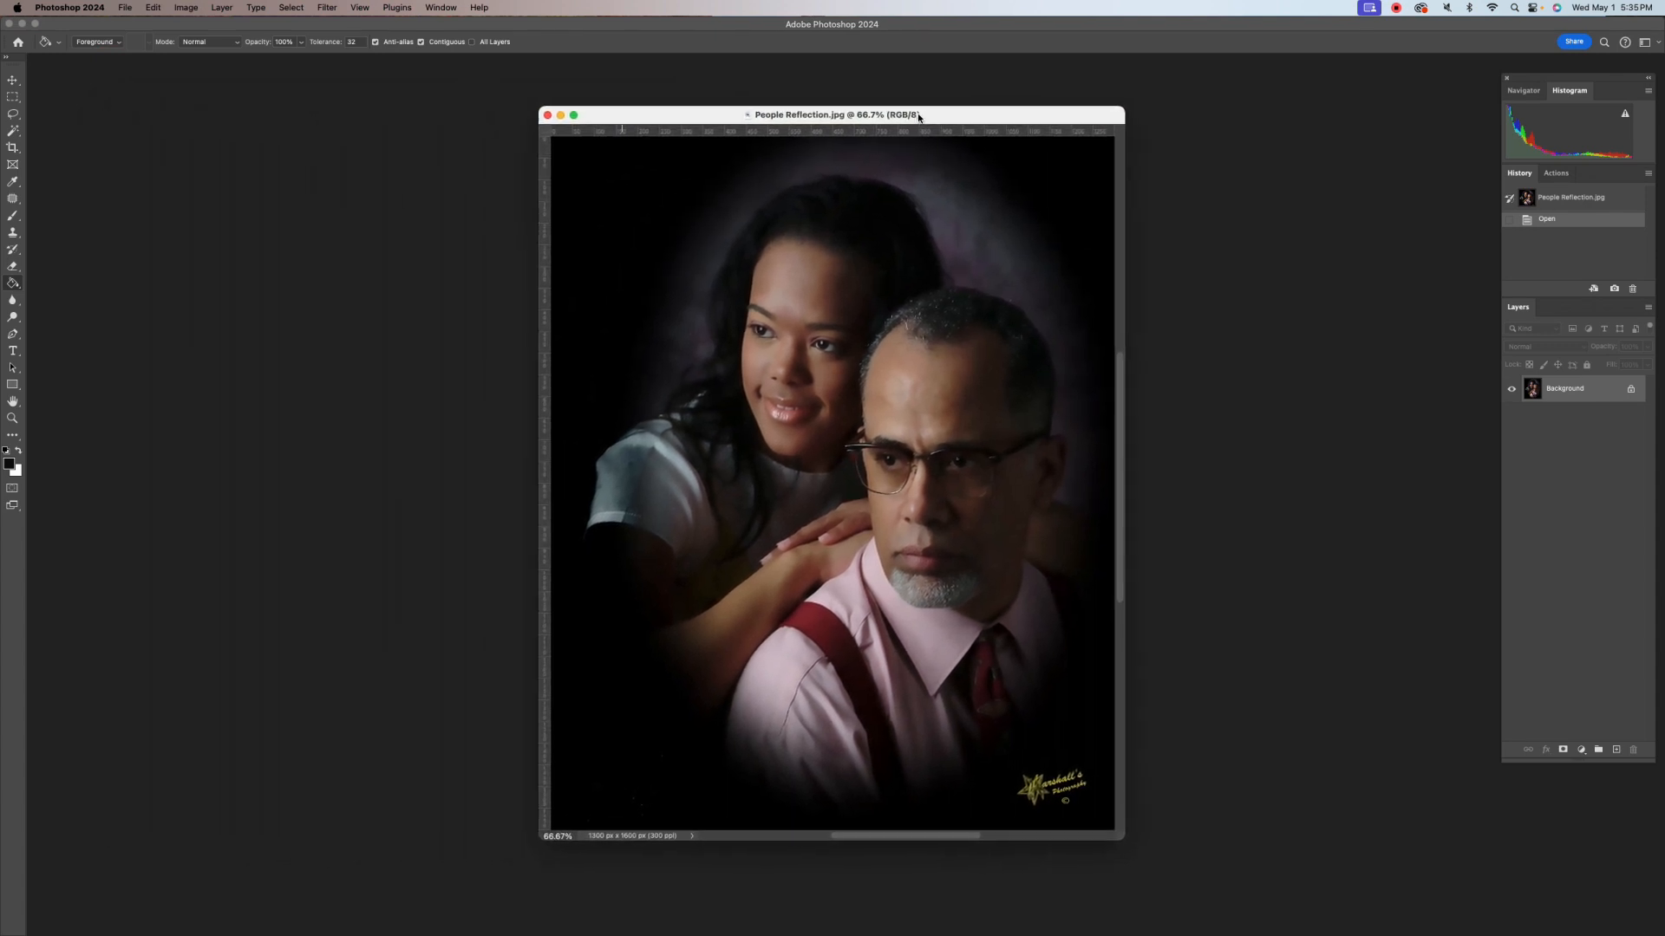
Create a new white RGB document, 8 x 10 inches at 300 pixels/inch
click(124, 8)
click(130, 24)
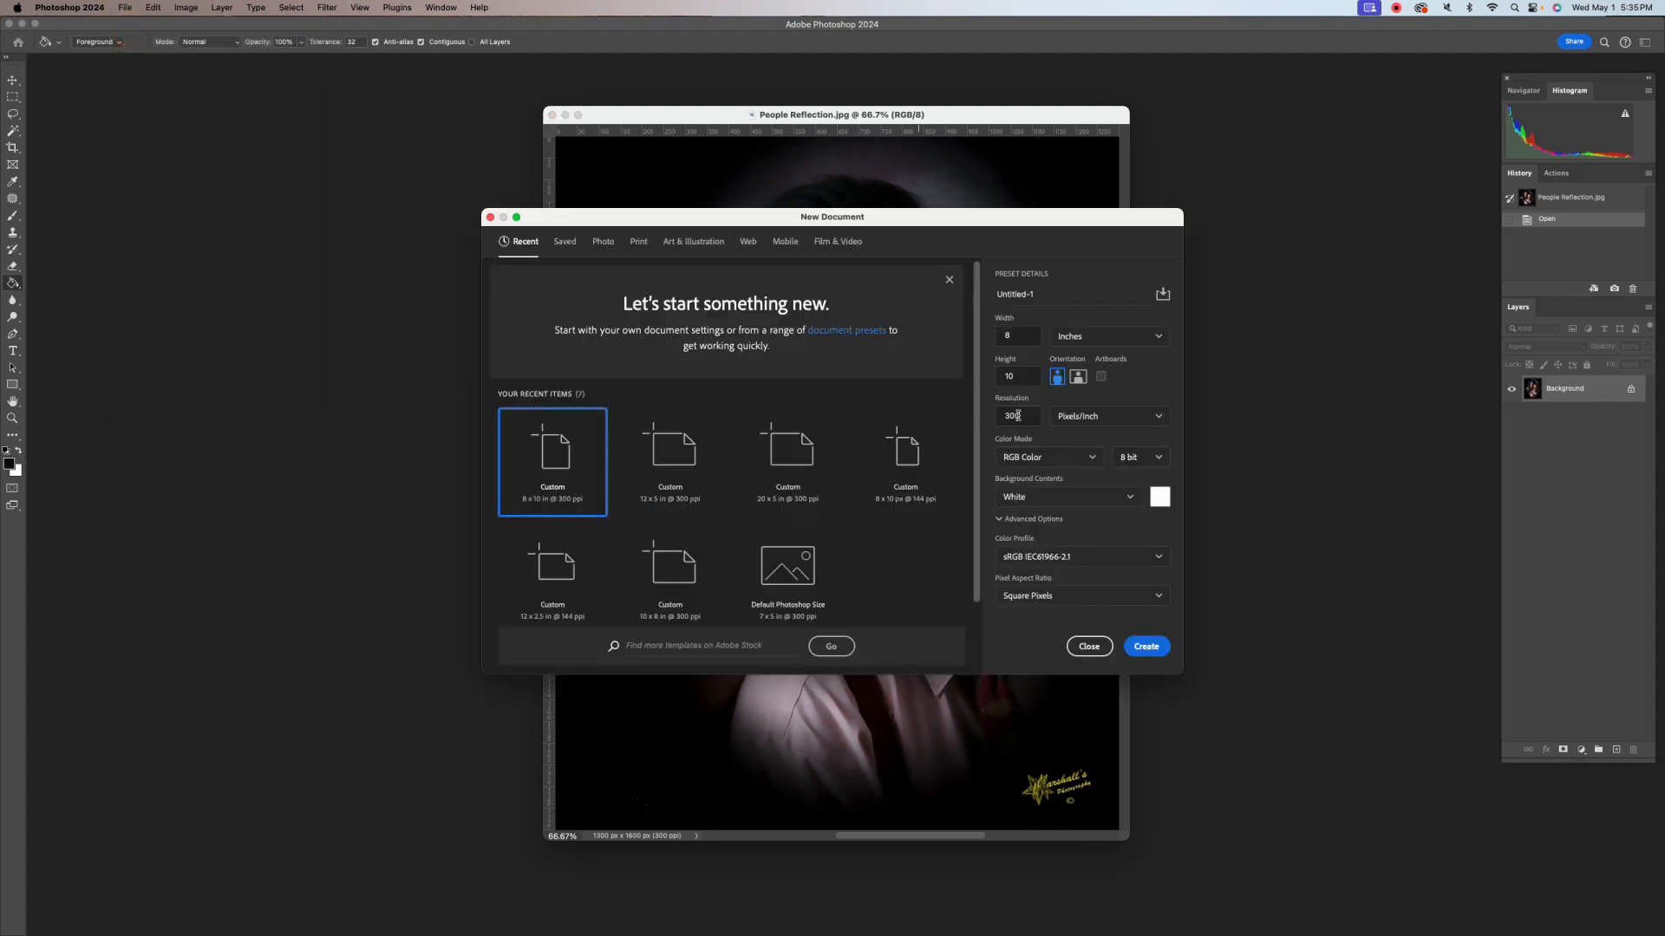
click(1146, 646)
Copy the portrait into the new document as a layer with the Move tool and close the source photo
drag(624, 136, 259, 132)
click(12, 80)
drag(317, 331, 722, 375)
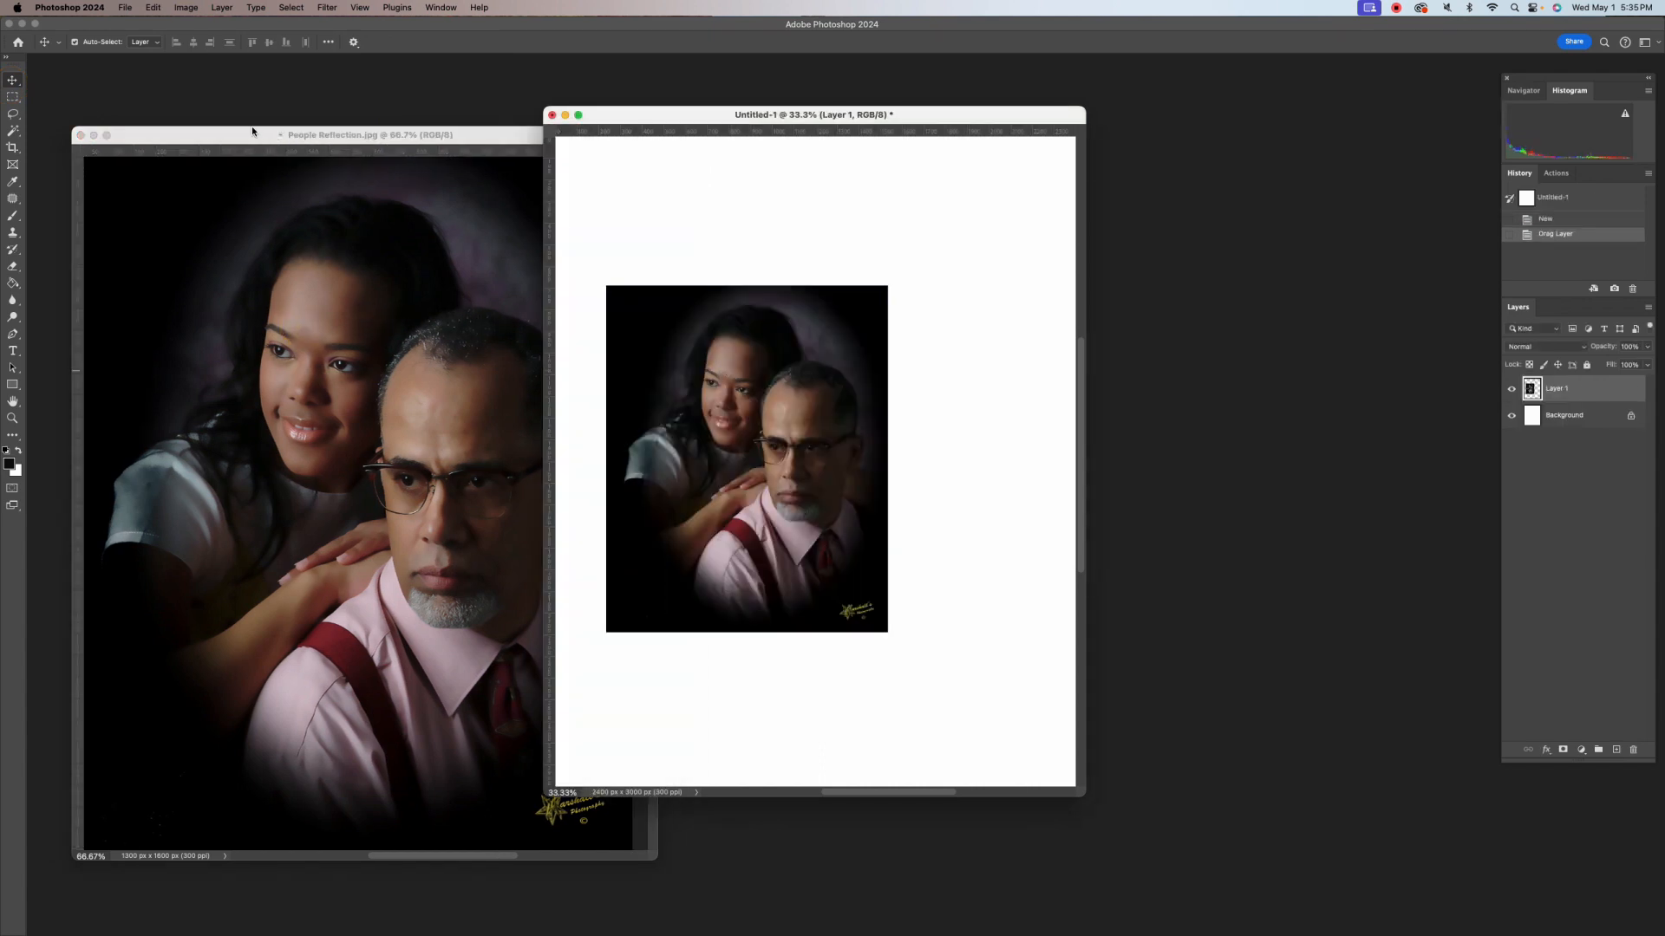
click(81, 136)
drag(754, 118, 662, 114)
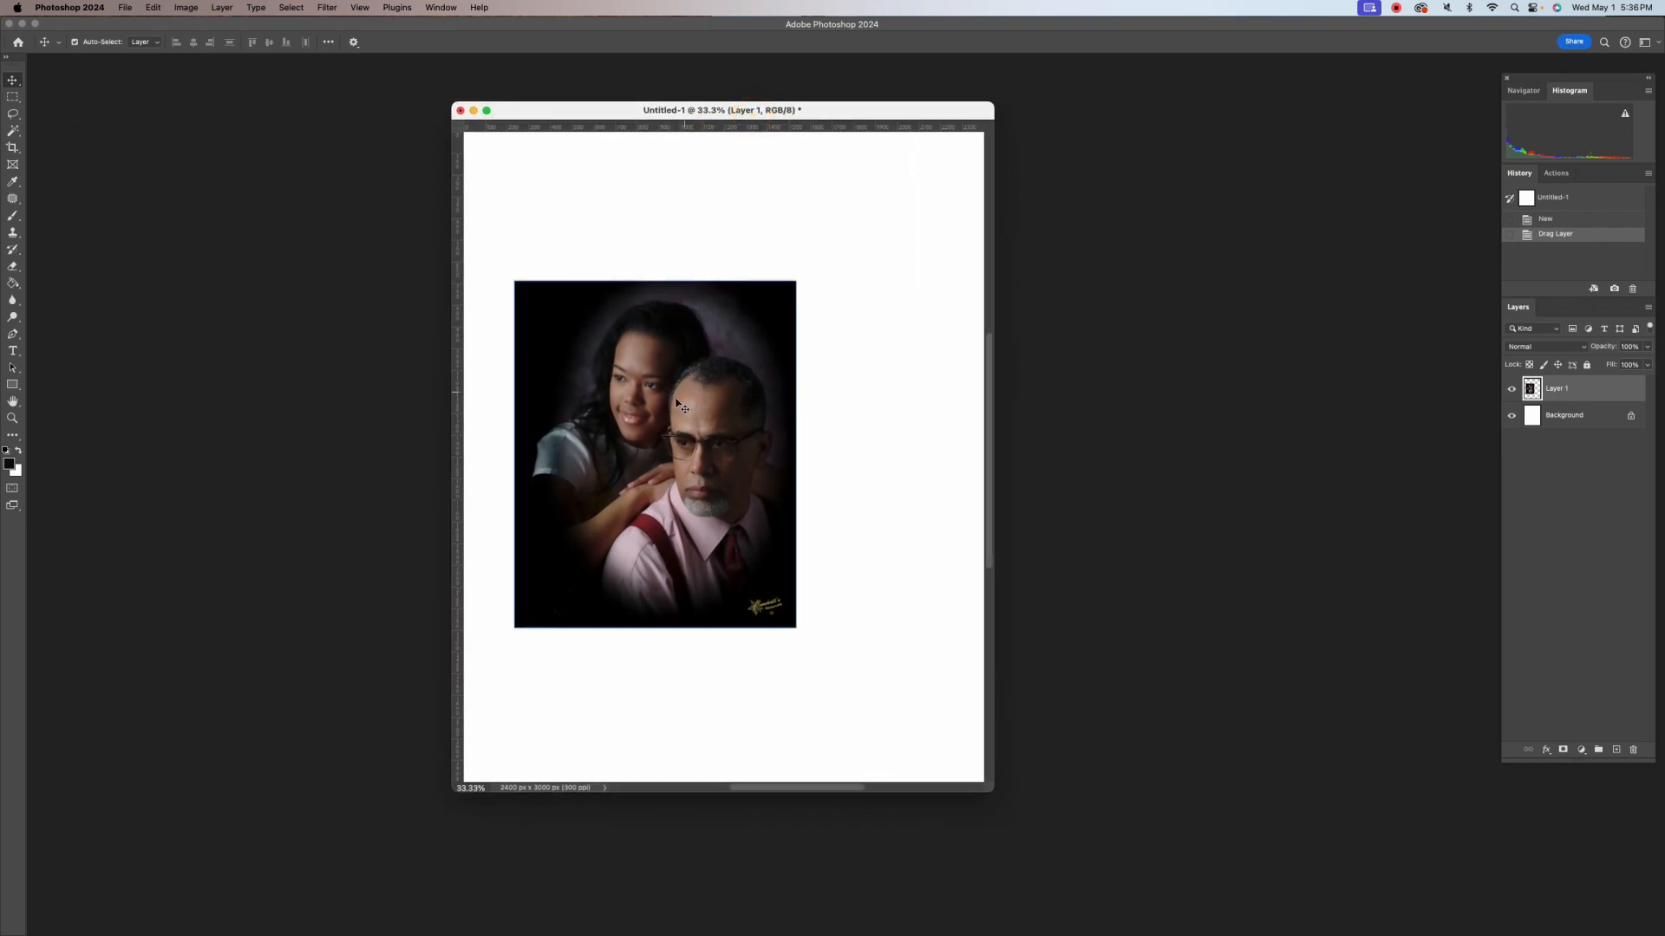
Shrink the portrait layer to about 83% near the canvas's top center, at about 1230 px, 768 px, and duplicate the layer
drag(675, 457, 727, 466)
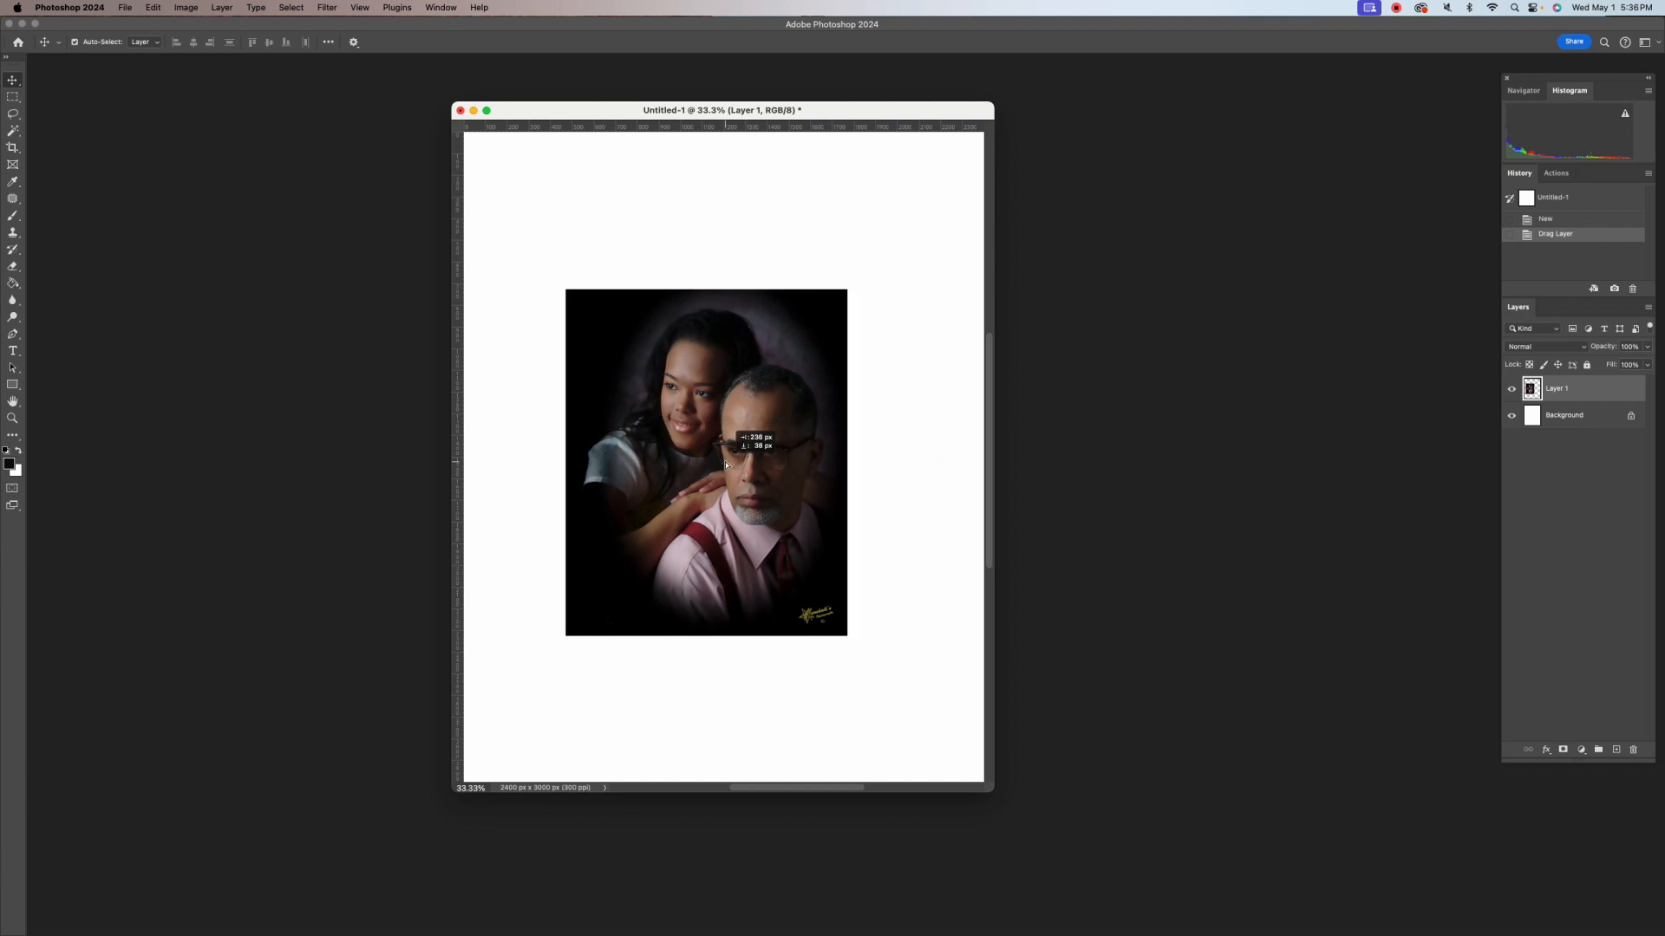
drag(726, 465, 735, 387)
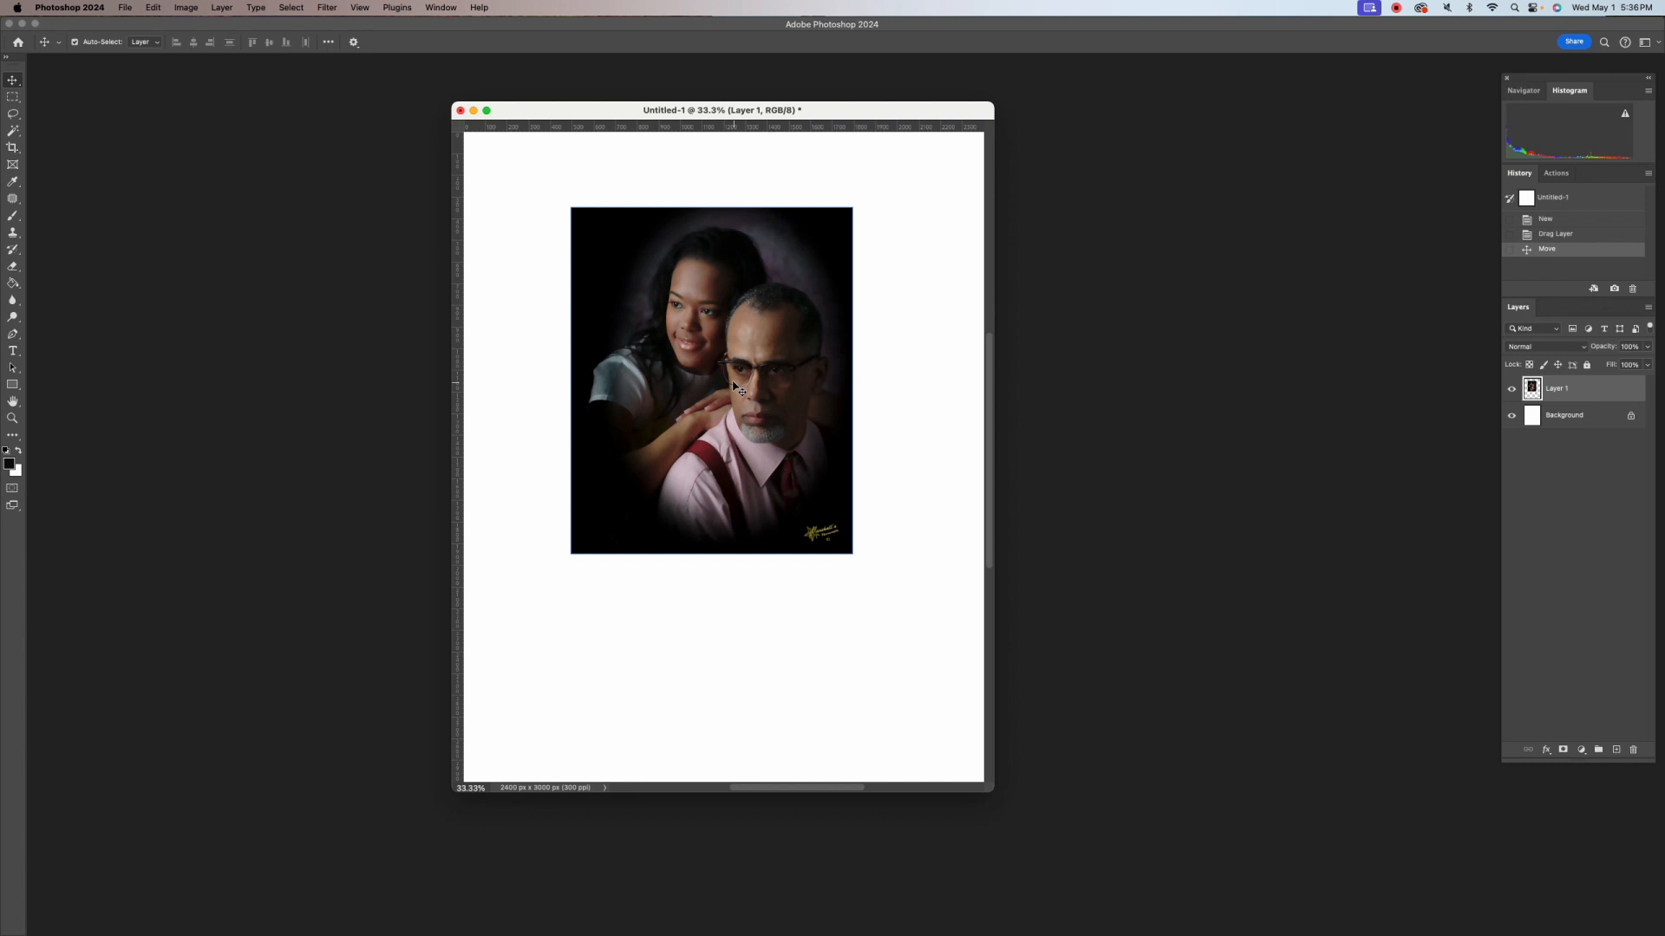
key(super)
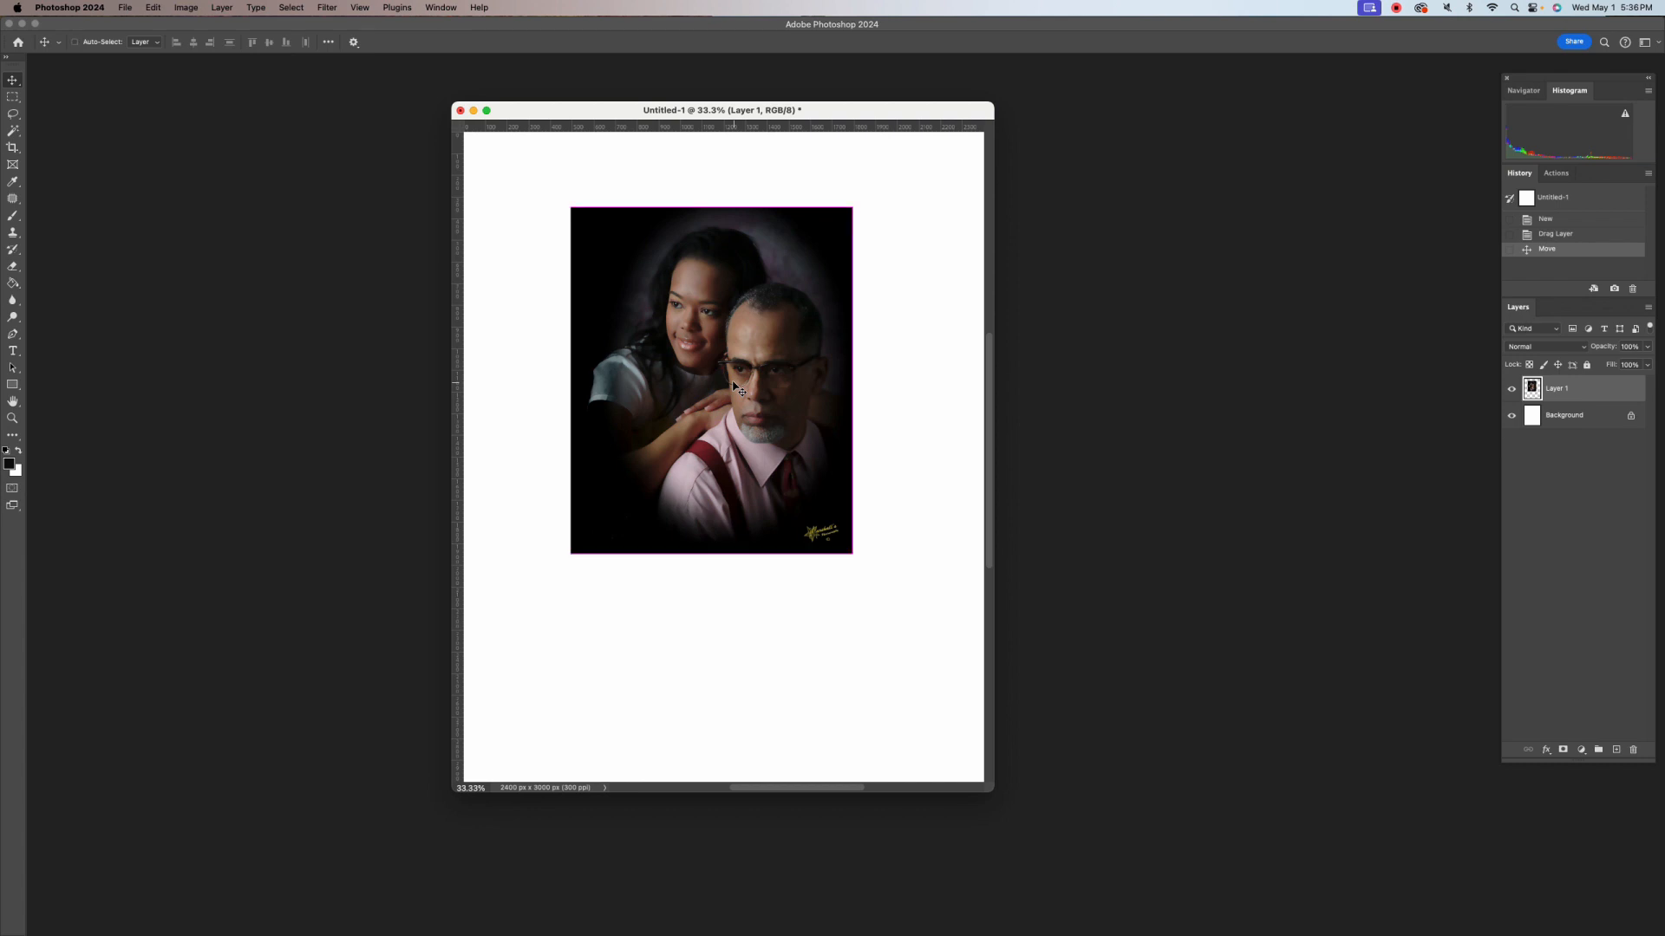
key(super+t)
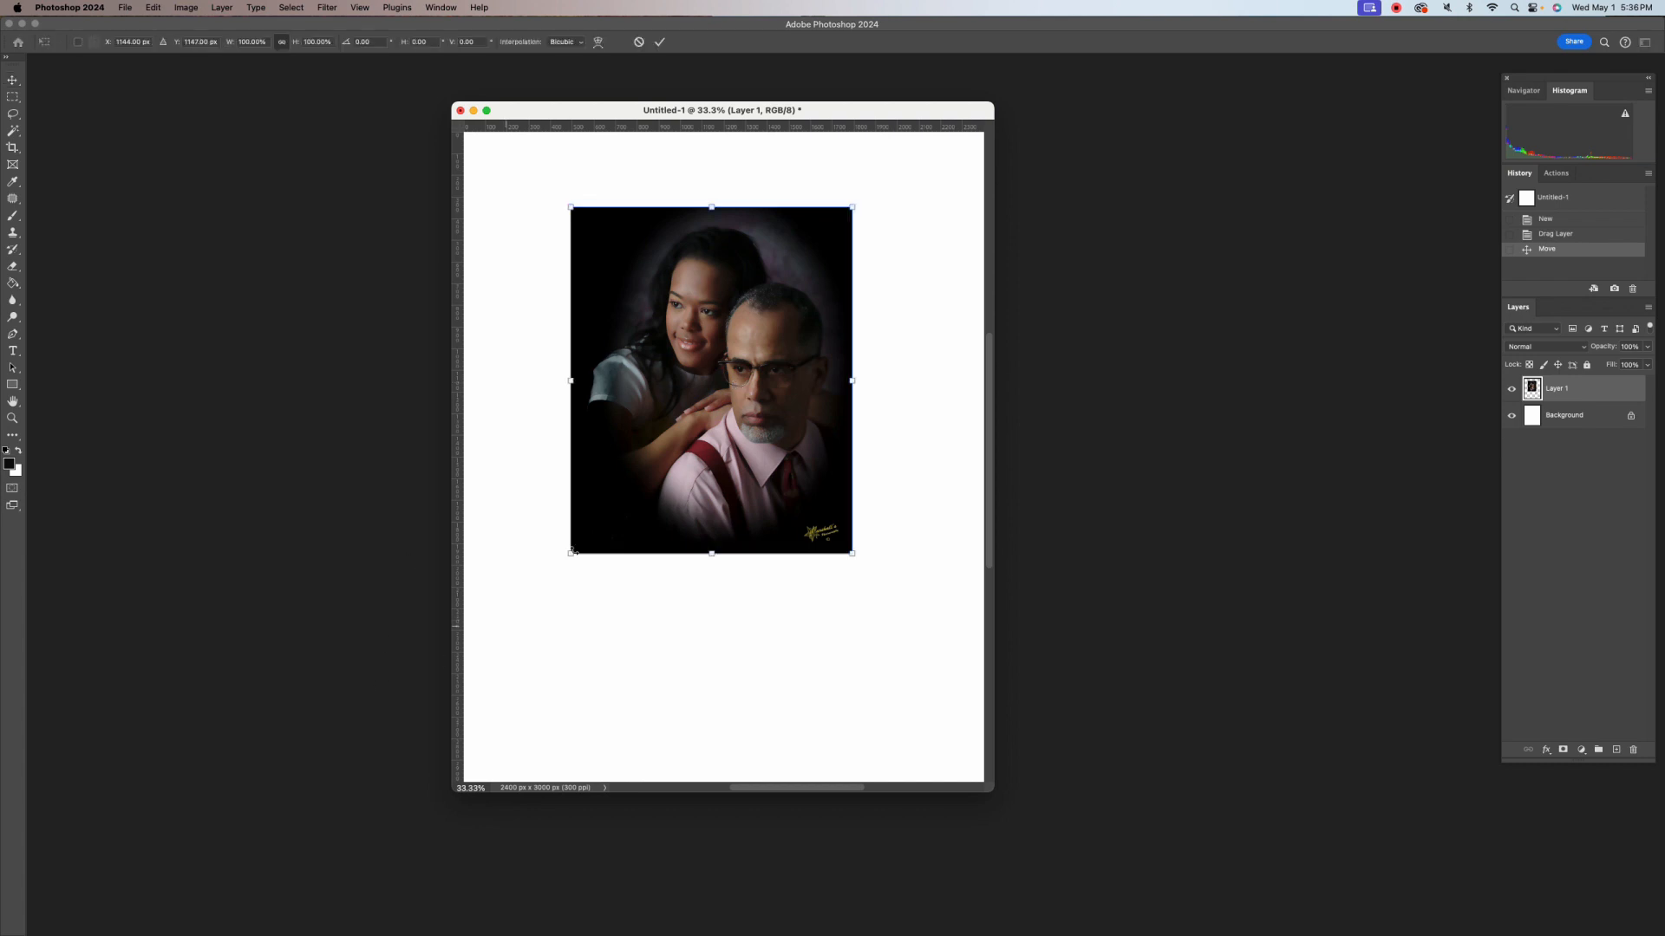
drag(572, 552, 630, 499)
drag(748, 378, 744, 329)
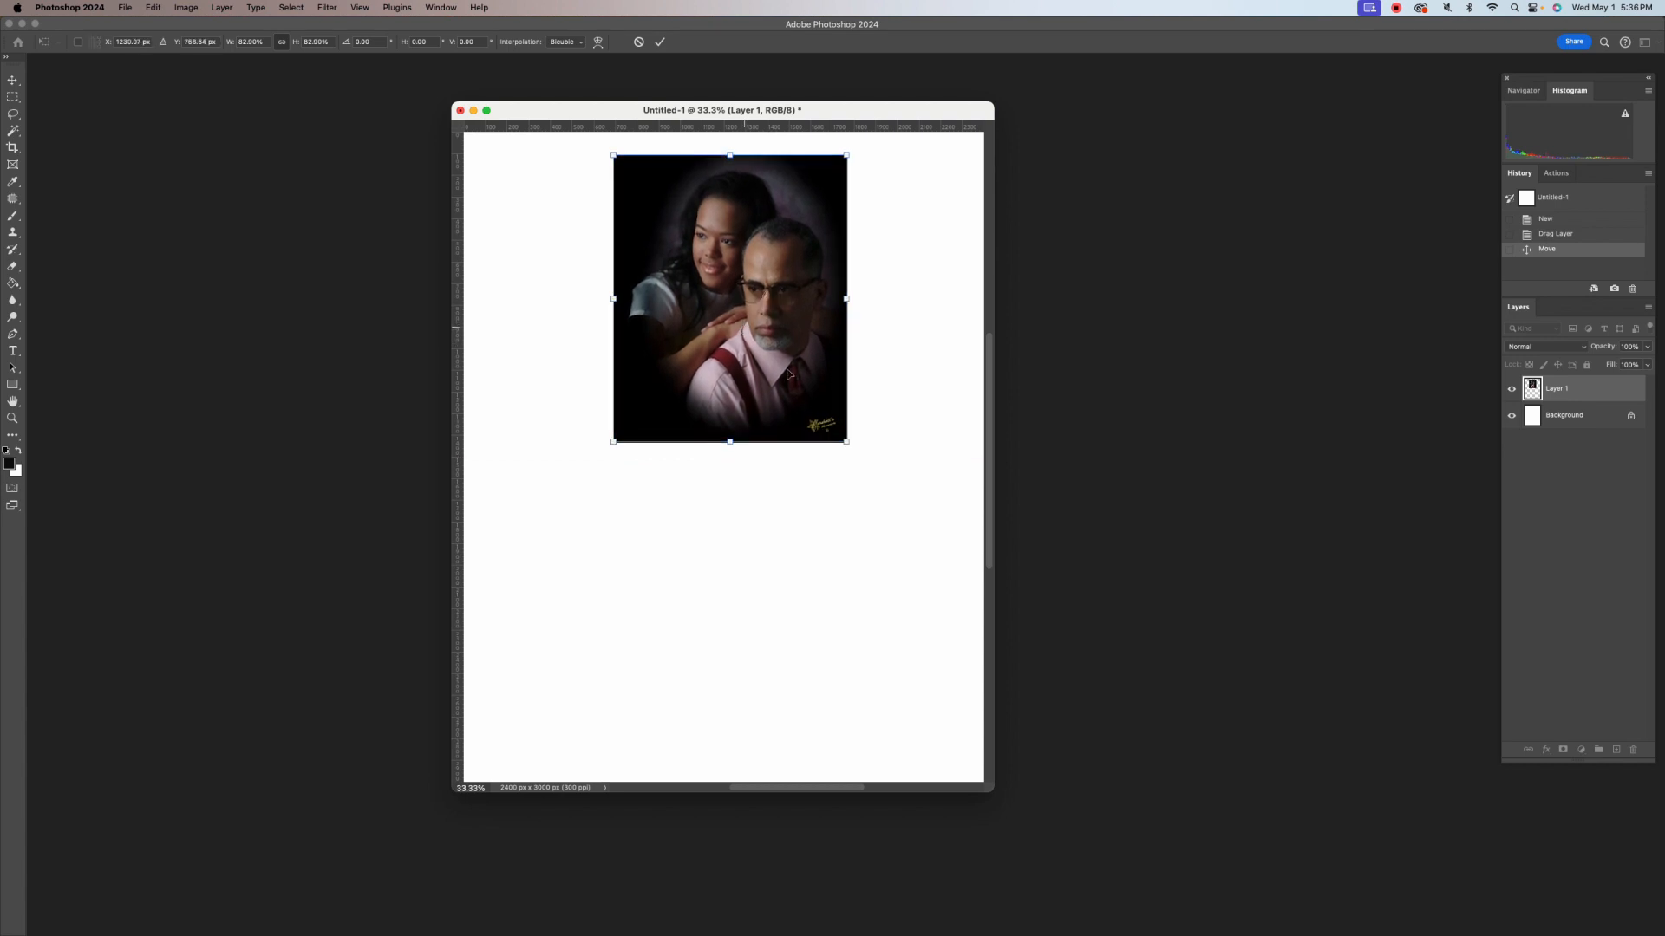
scroll(633, 153, left, 3)
key(super+0)
click(660, 42)
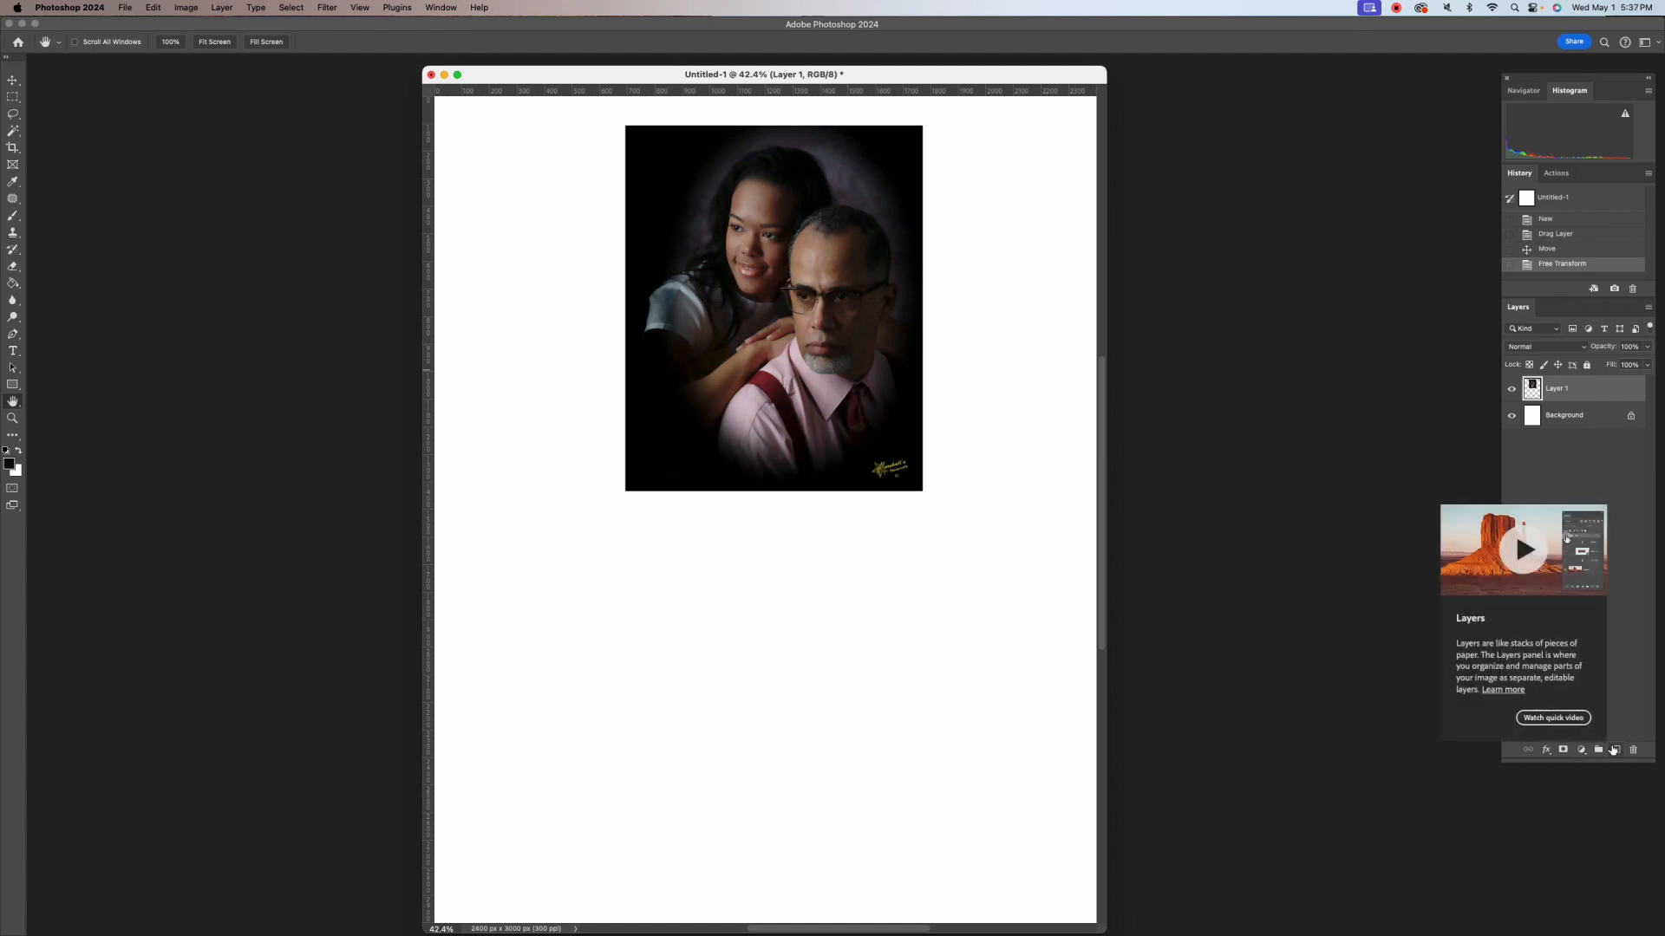
key(super+j)
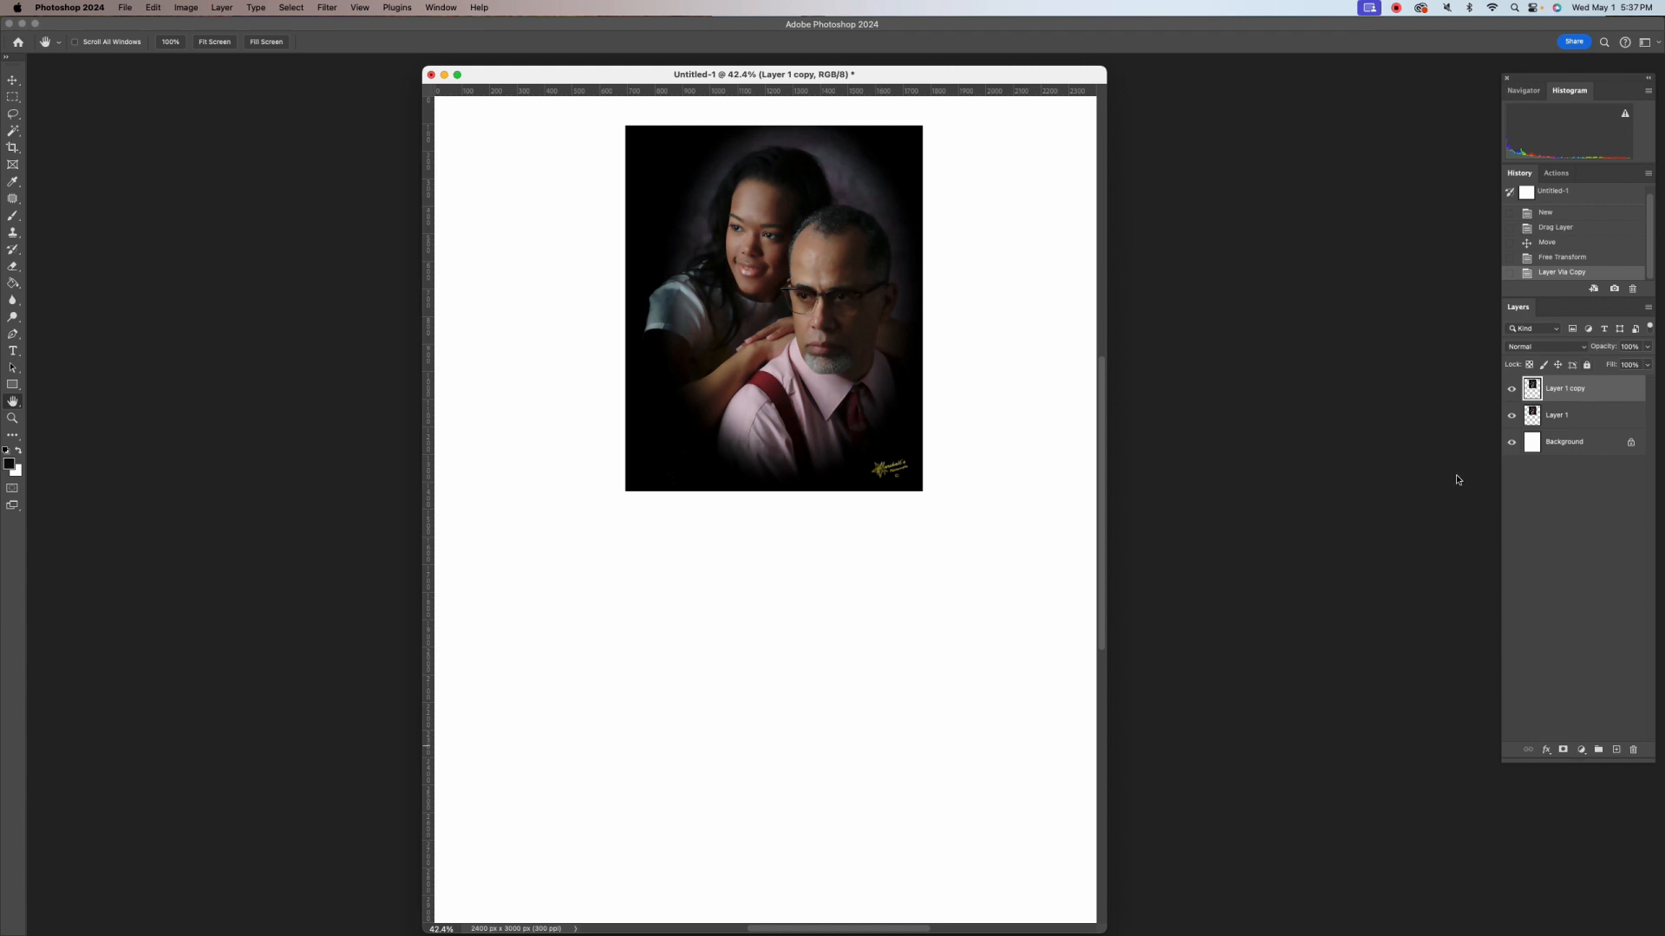
key(super+t)
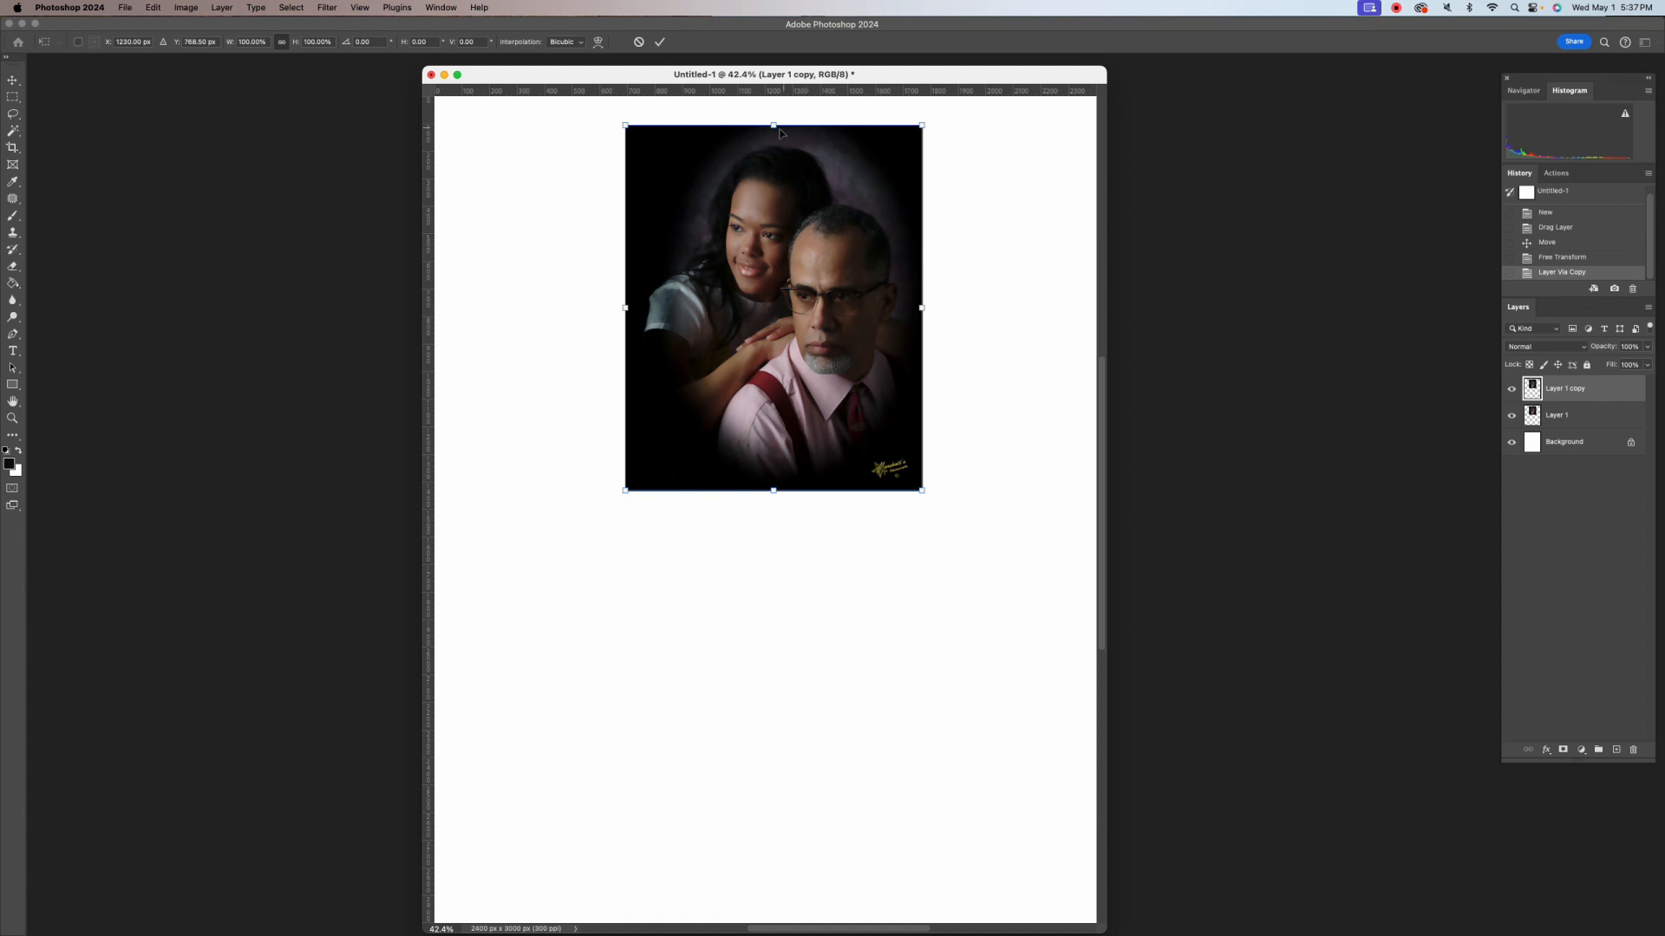
drag(773, 126, 751, 367)
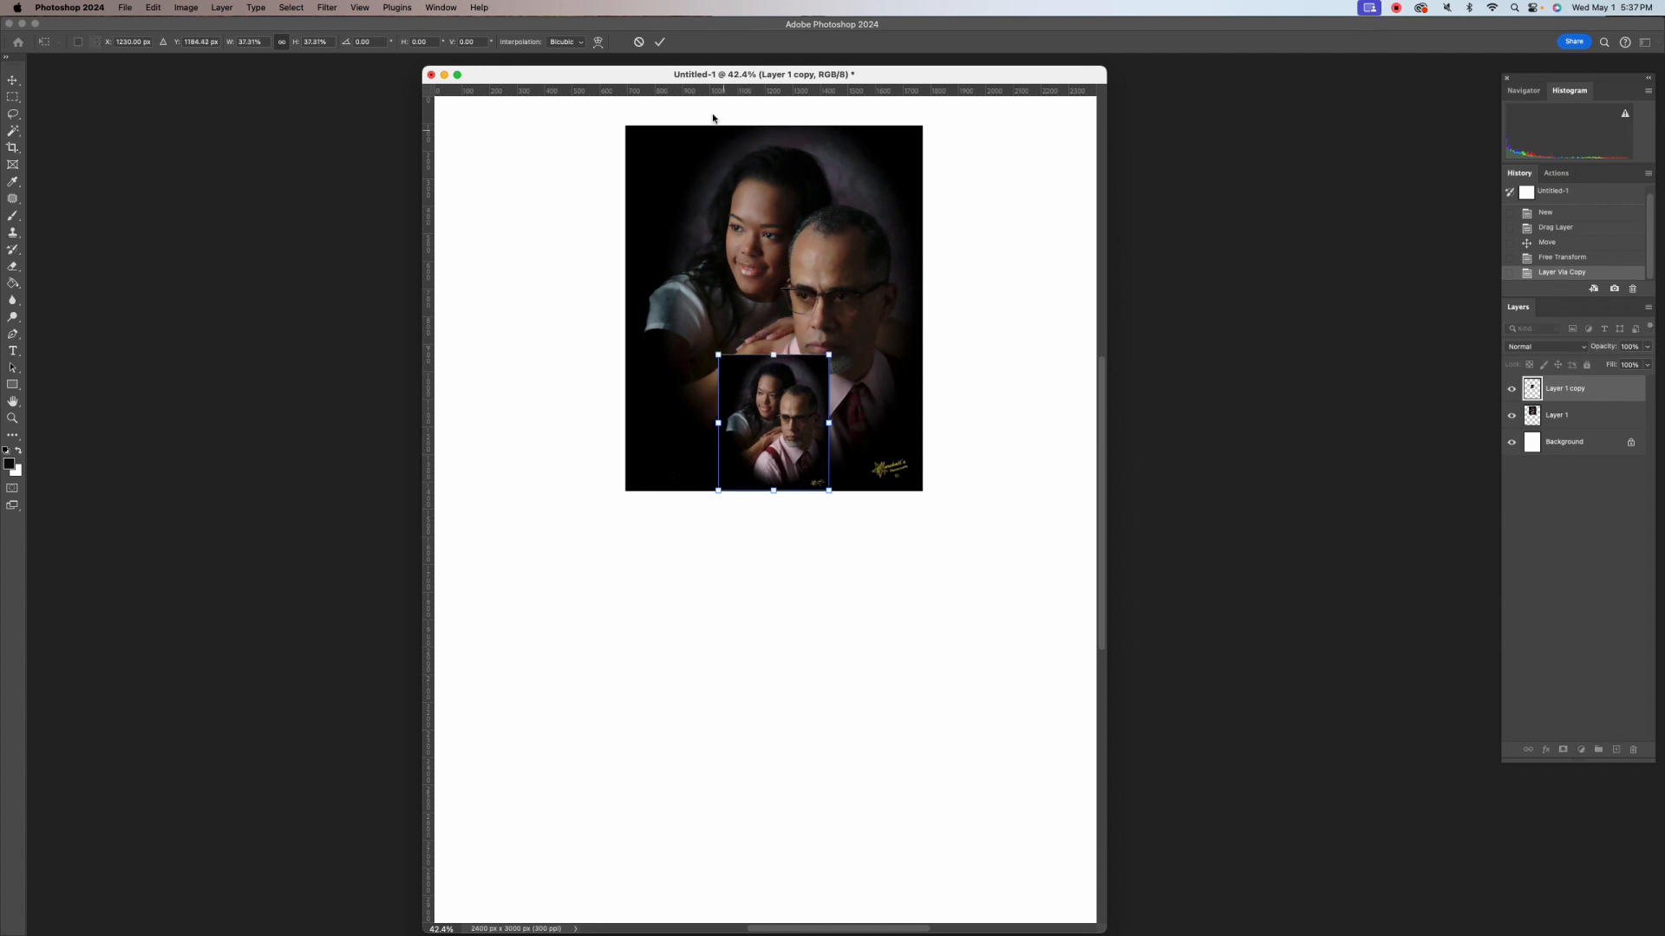
click(638, 42)
Flip the copied portrait downward with Free Transform to about -87% height, forming a mirror image directly below the original
key(super+t)
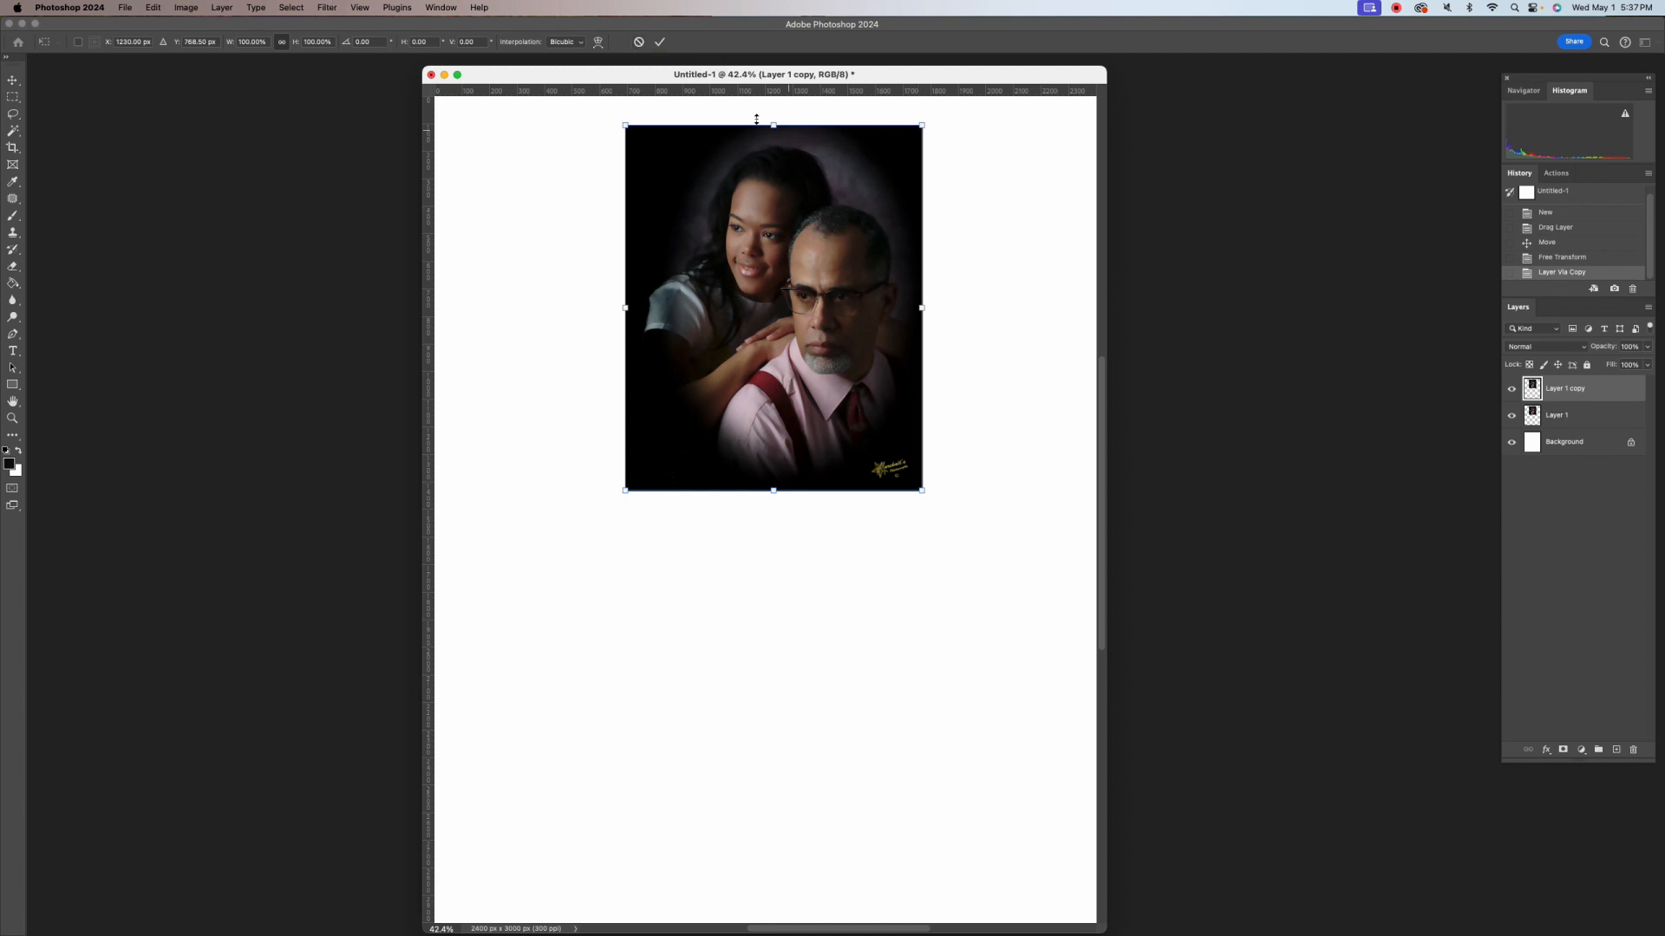
drag(771, 123, 772, 806)
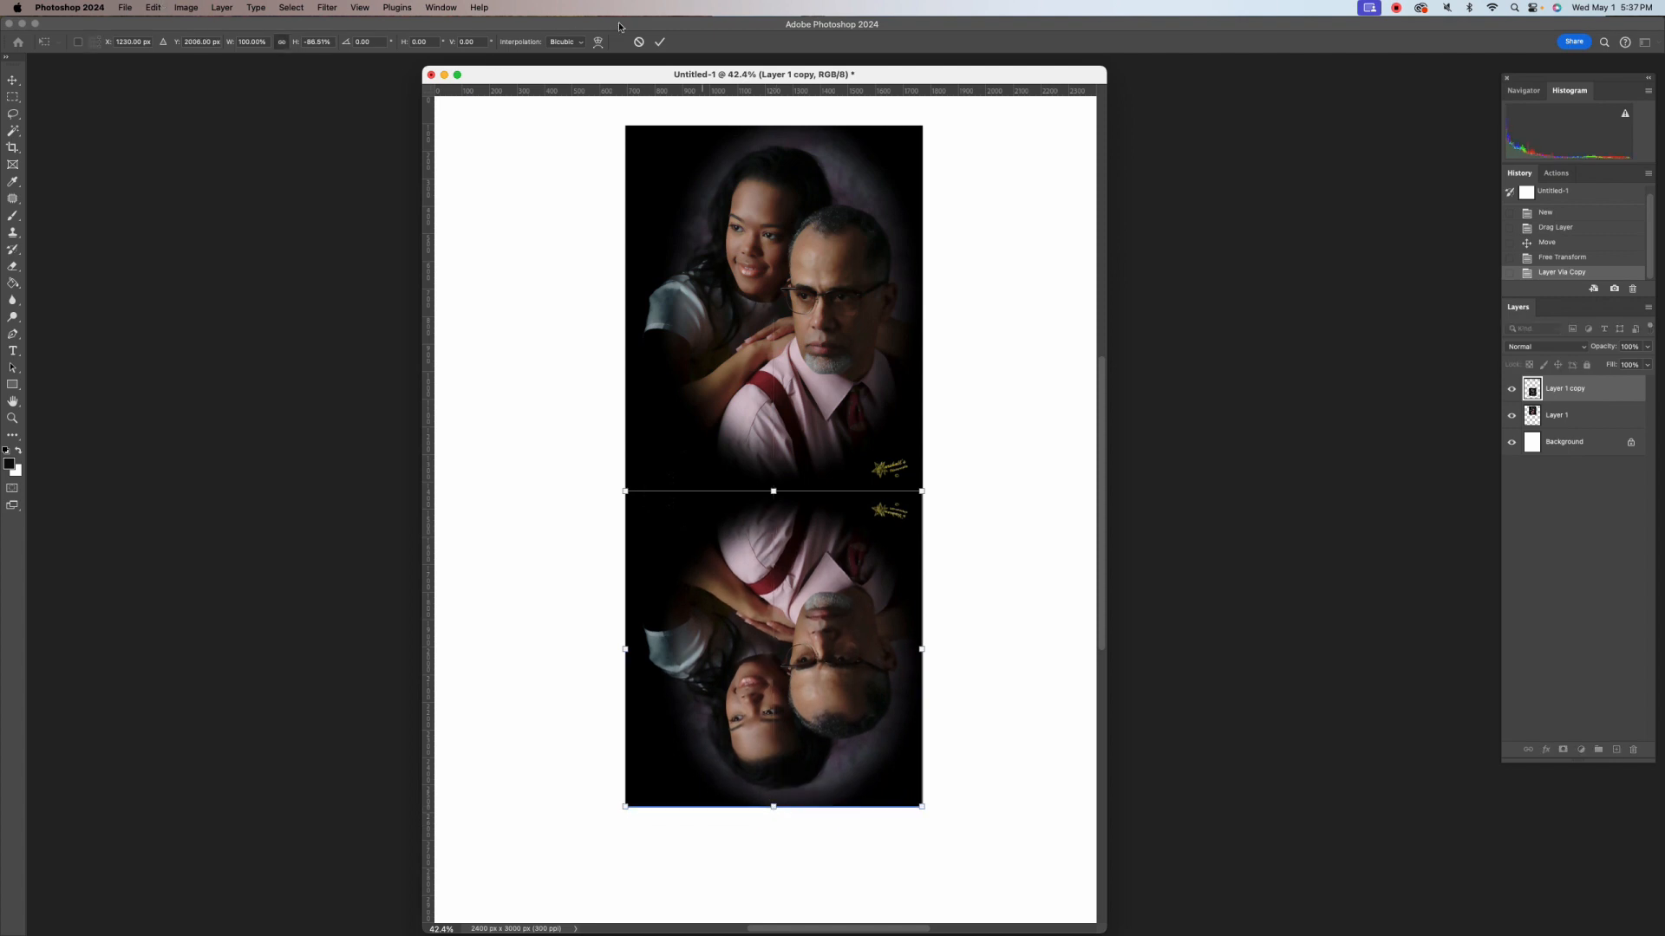
click(658, 43)
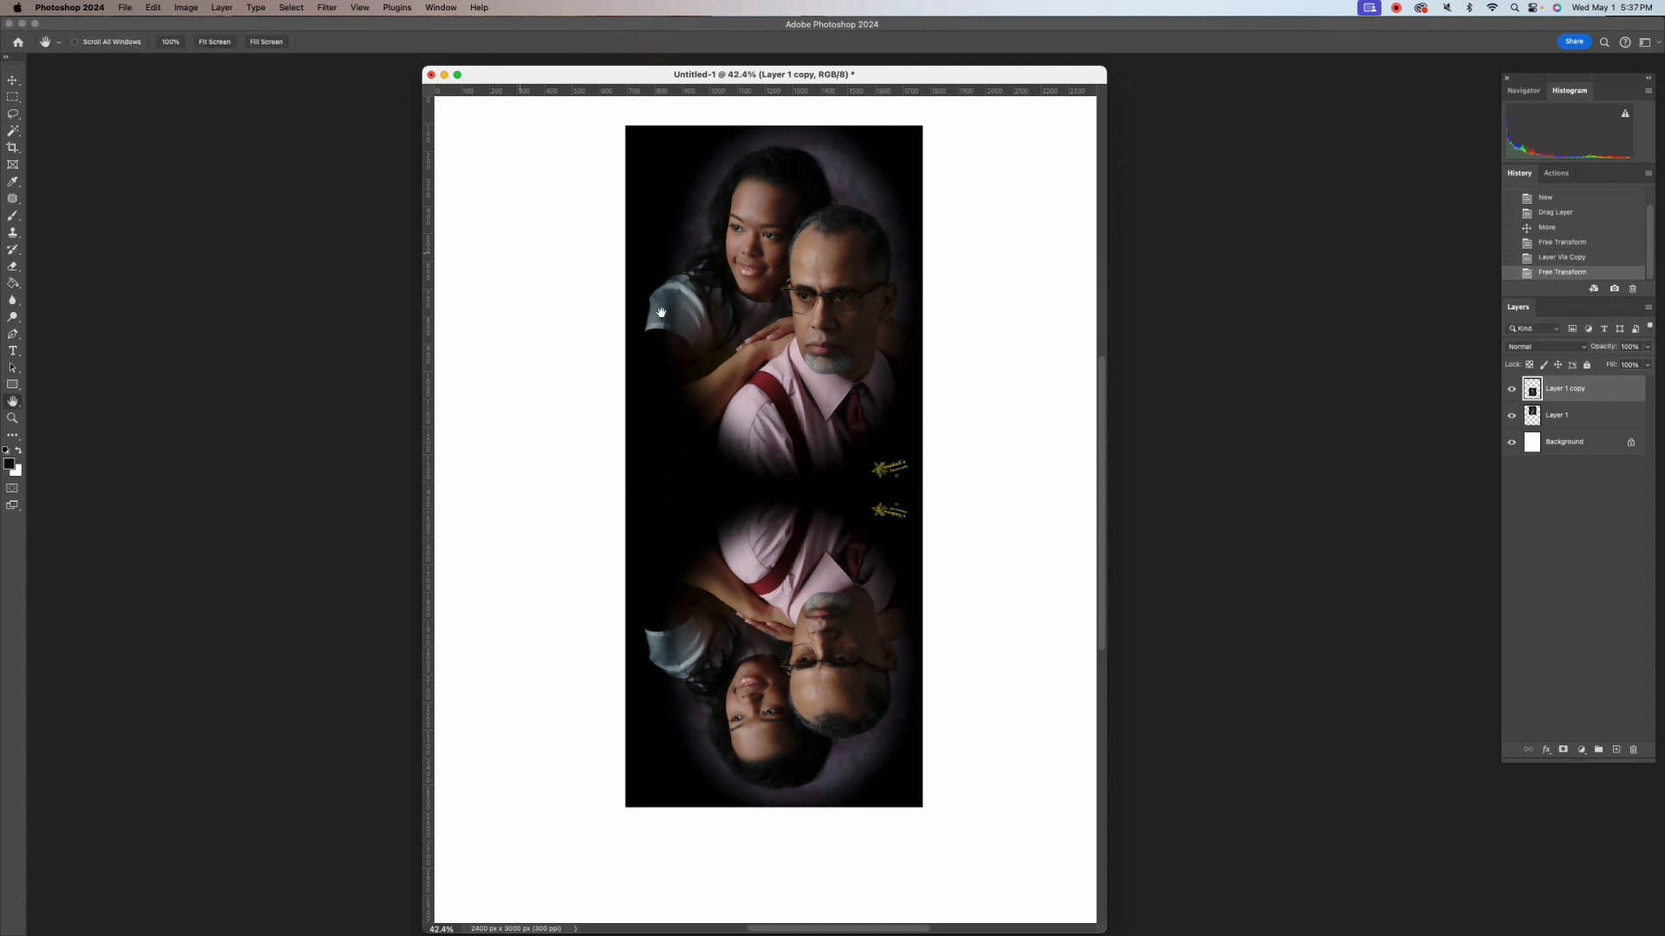
Check the two portrait layers by toggling their visibility, and merge Layer 1 with its copy
click(1512, 389)
click(1512, 389)
click(1511, 415)
click(1511, 416)
shift+click(1568, 413)
right_click(1565, 411)
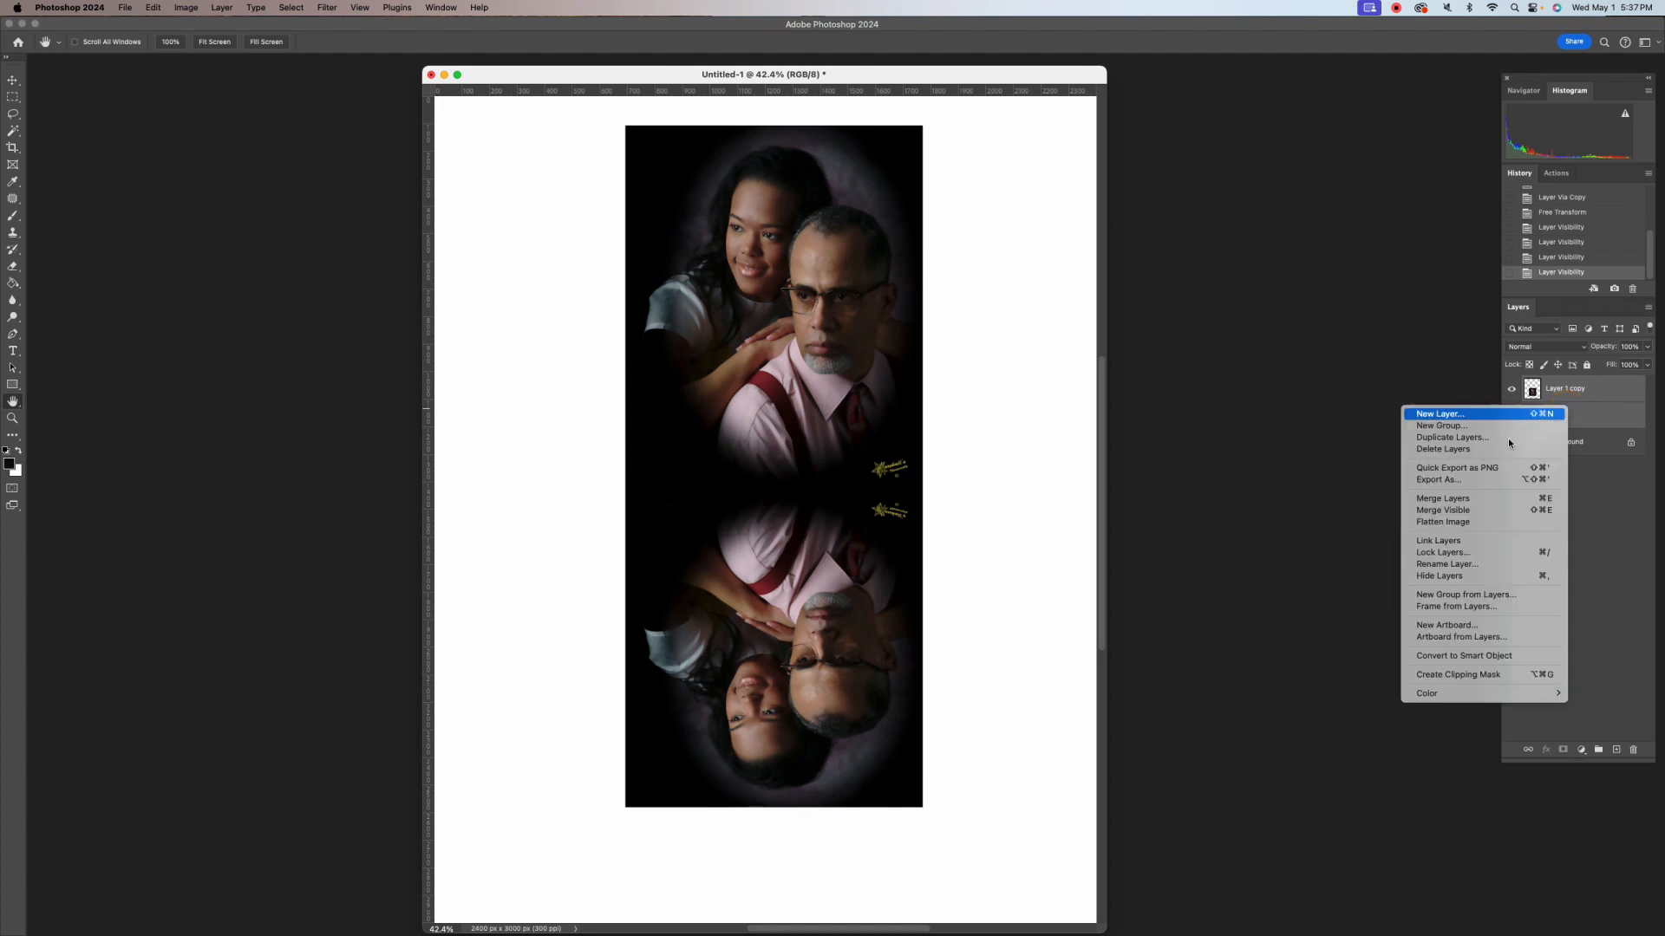
click(1434, 501)
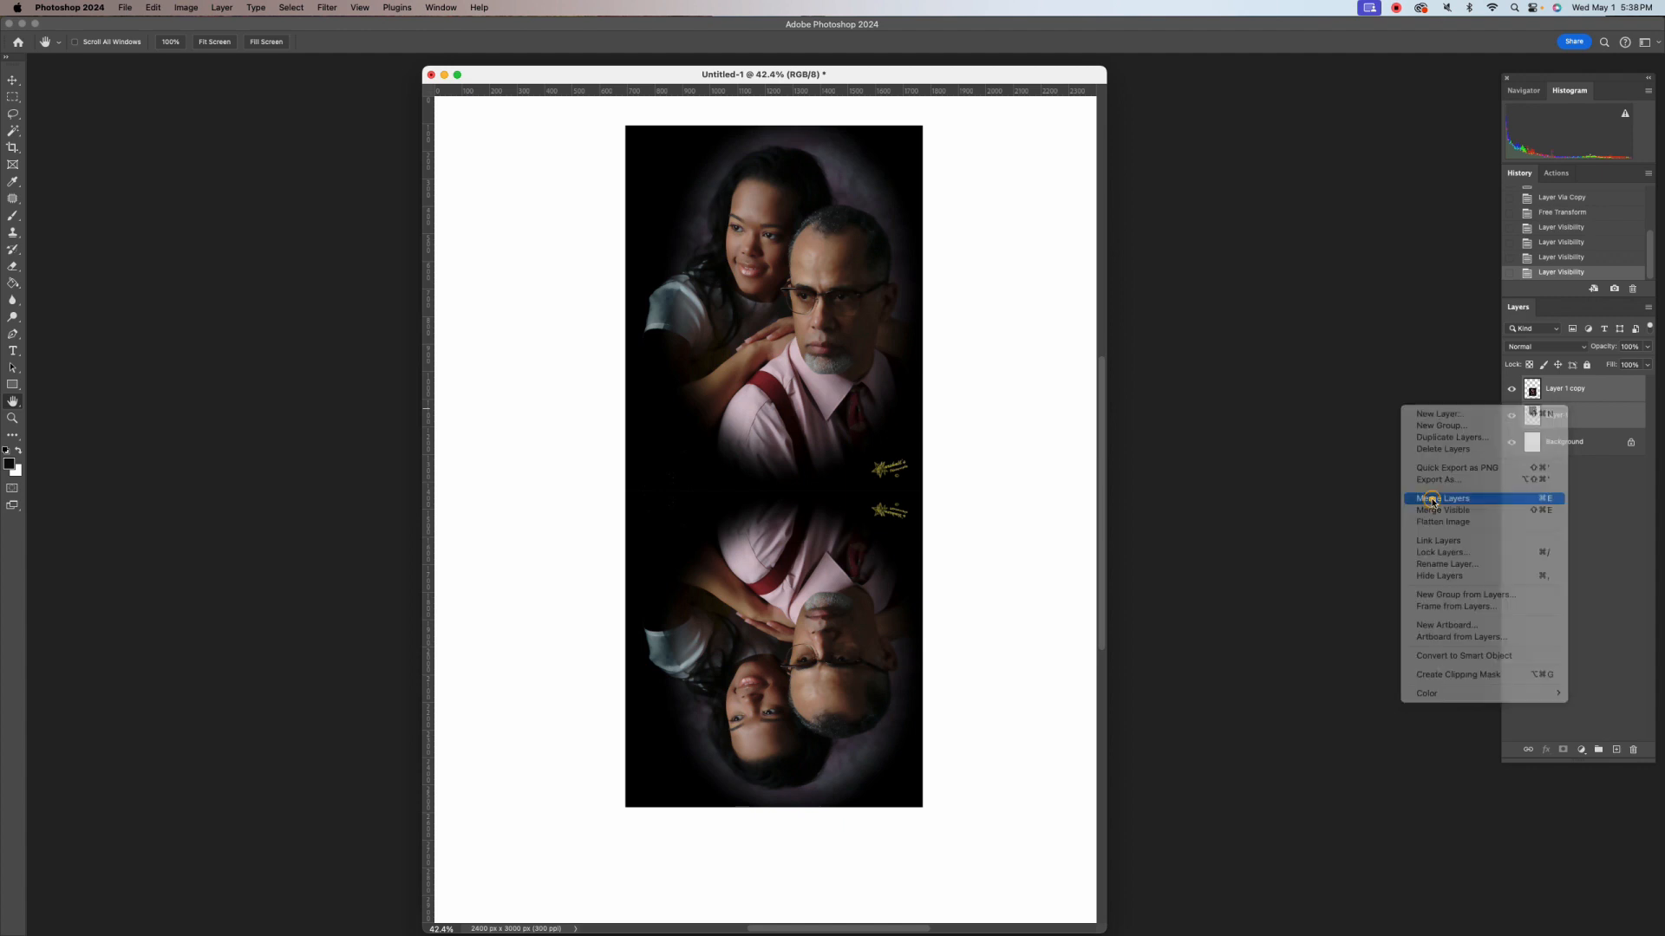
Move the merged reflection to the middle of the canvas, at about 1200 px, 1481 px
click(13, 80)
mouse_move(763, 299)
mouse_down()
mouse_move(721, 381)
mouse_move(855, 415)
mouse_move(750, 321)
mouse_up()
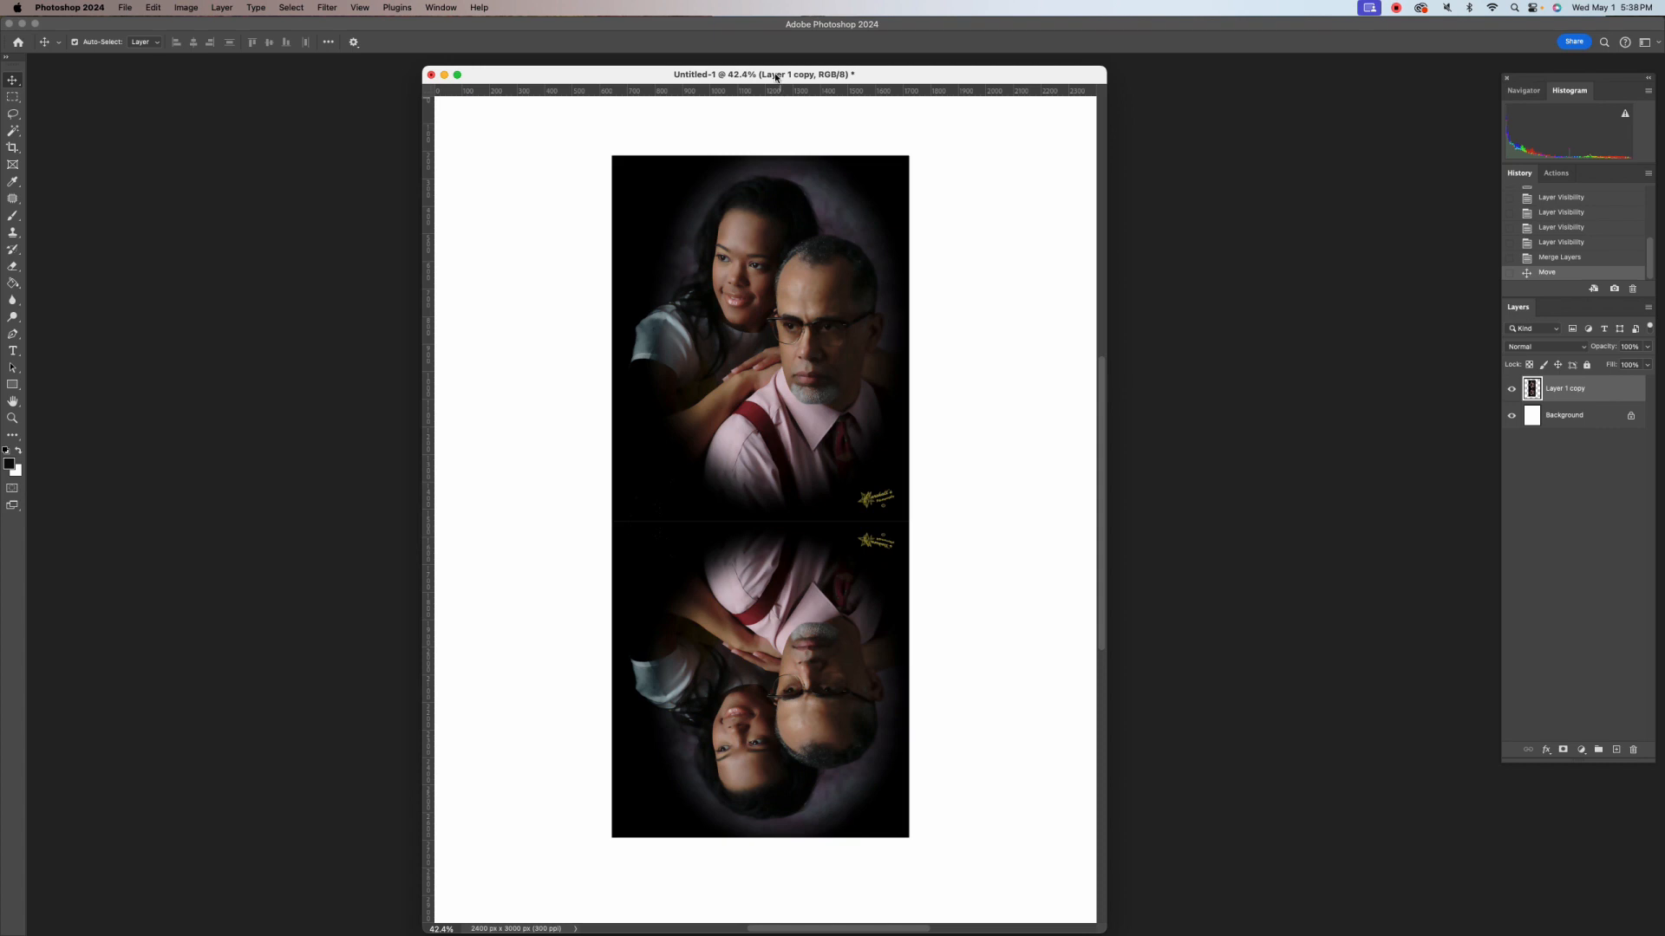
drag(775, 76, 778, 72)
drag(774, 367, 787, 383)
Enlarge the merged reflection with Free Transform to about 114%, centered on the canvas at about 1198 px, 1498 px
key(super+t)
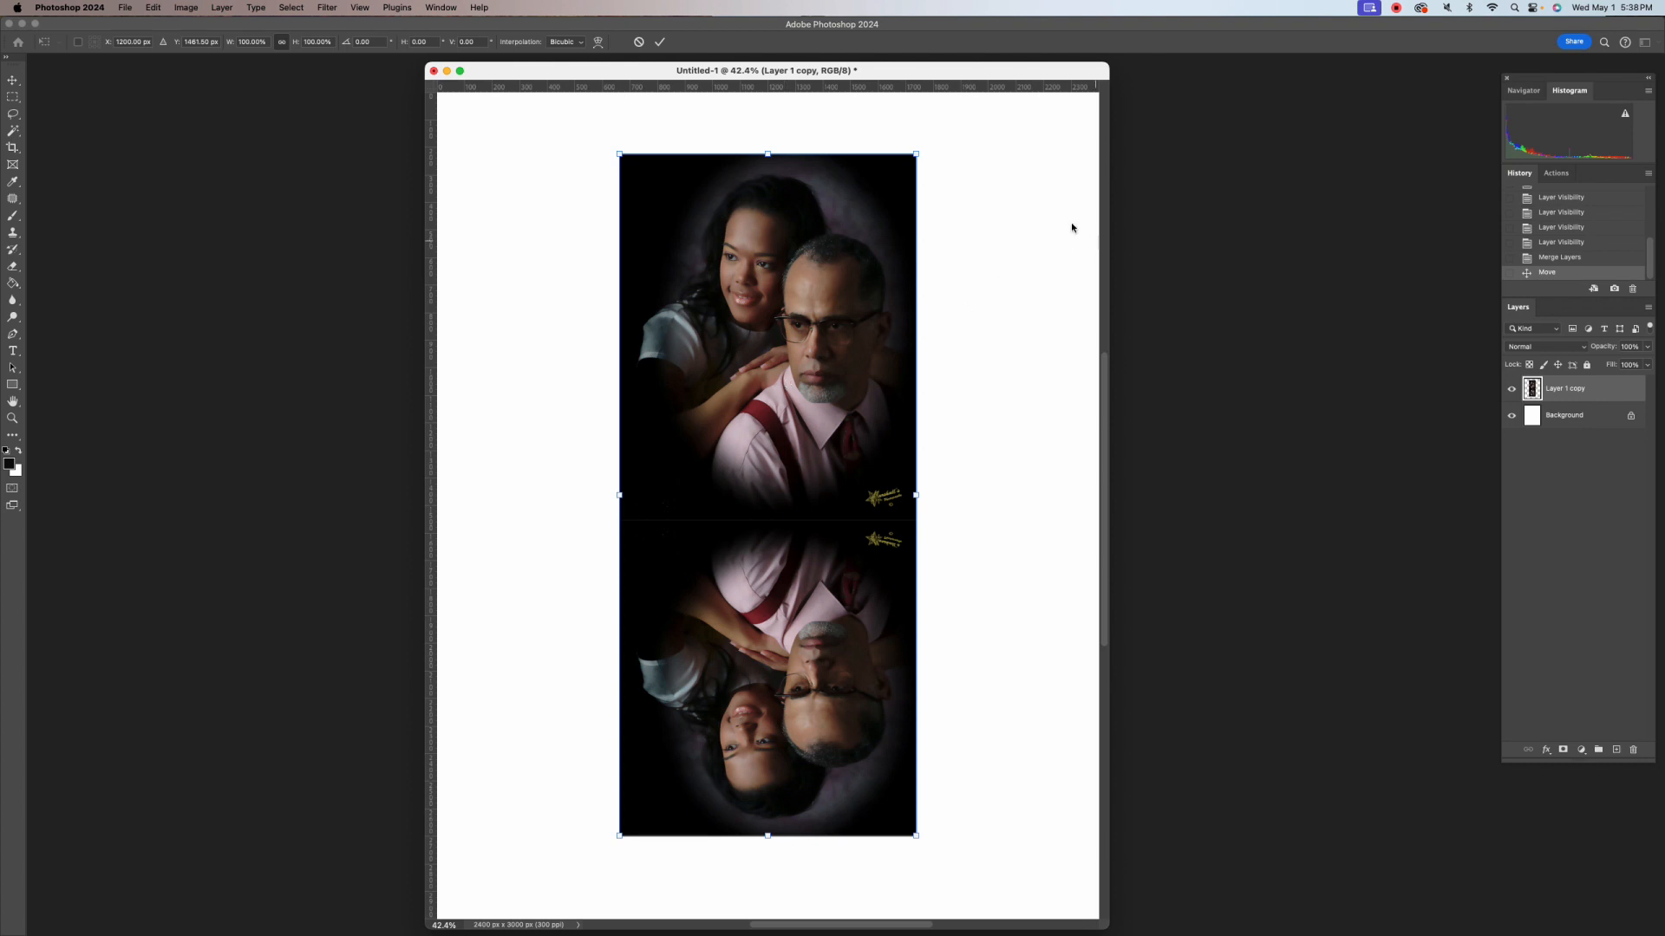
drag(916, 153, 977, 130)
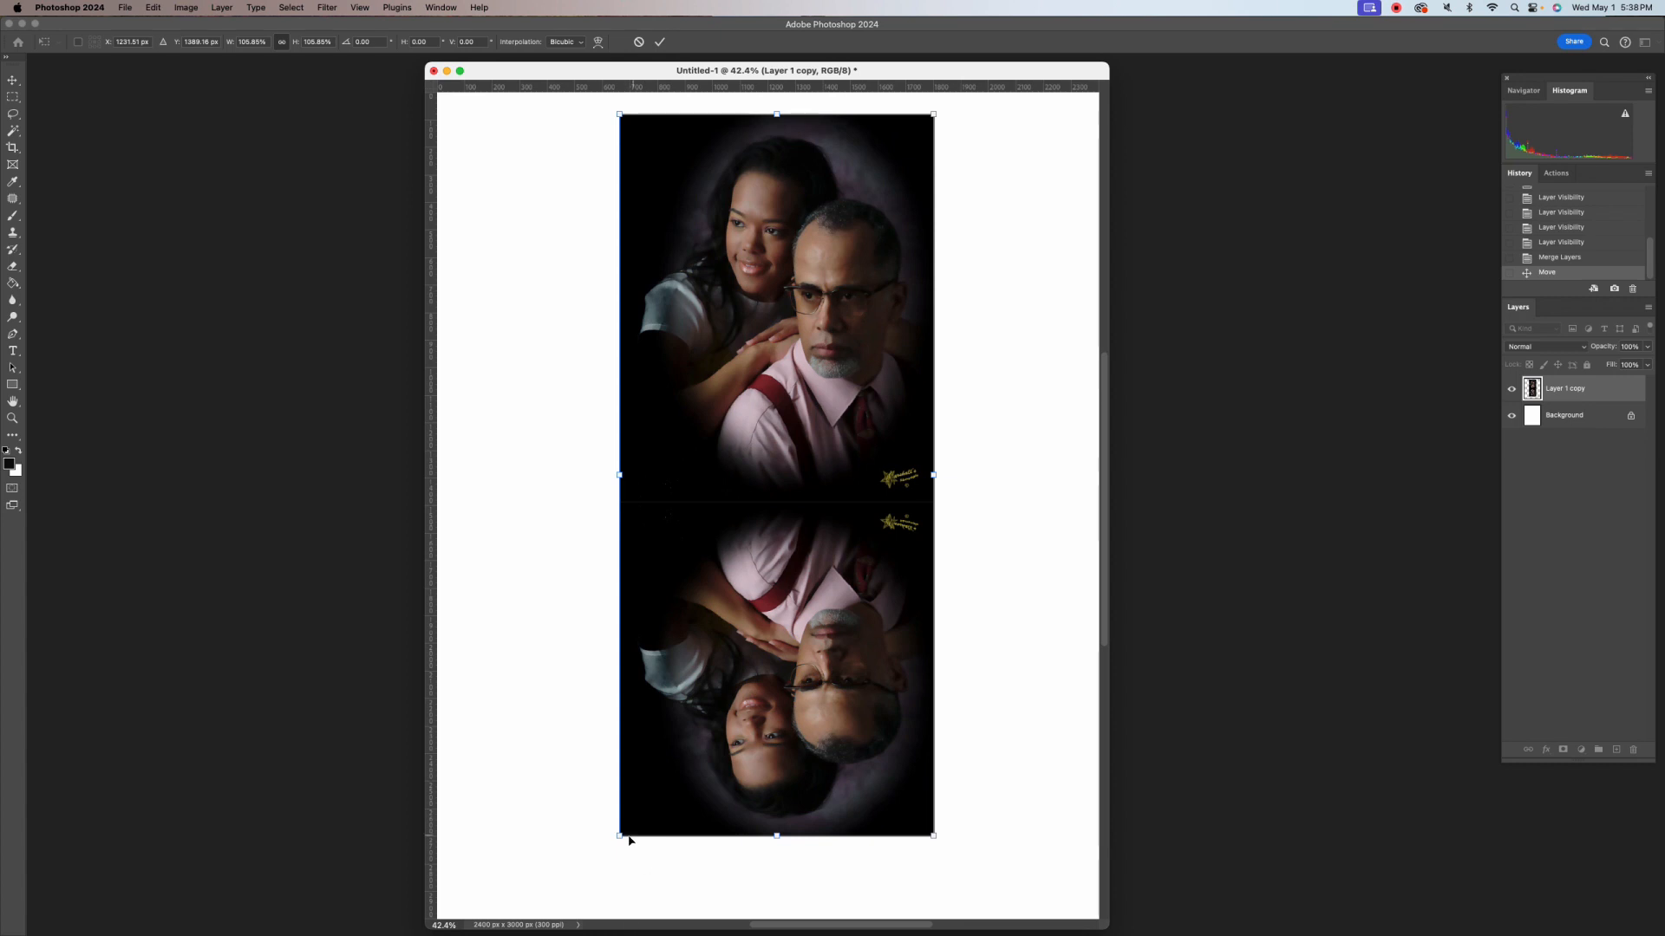
drag(621, 837, 579, 885)
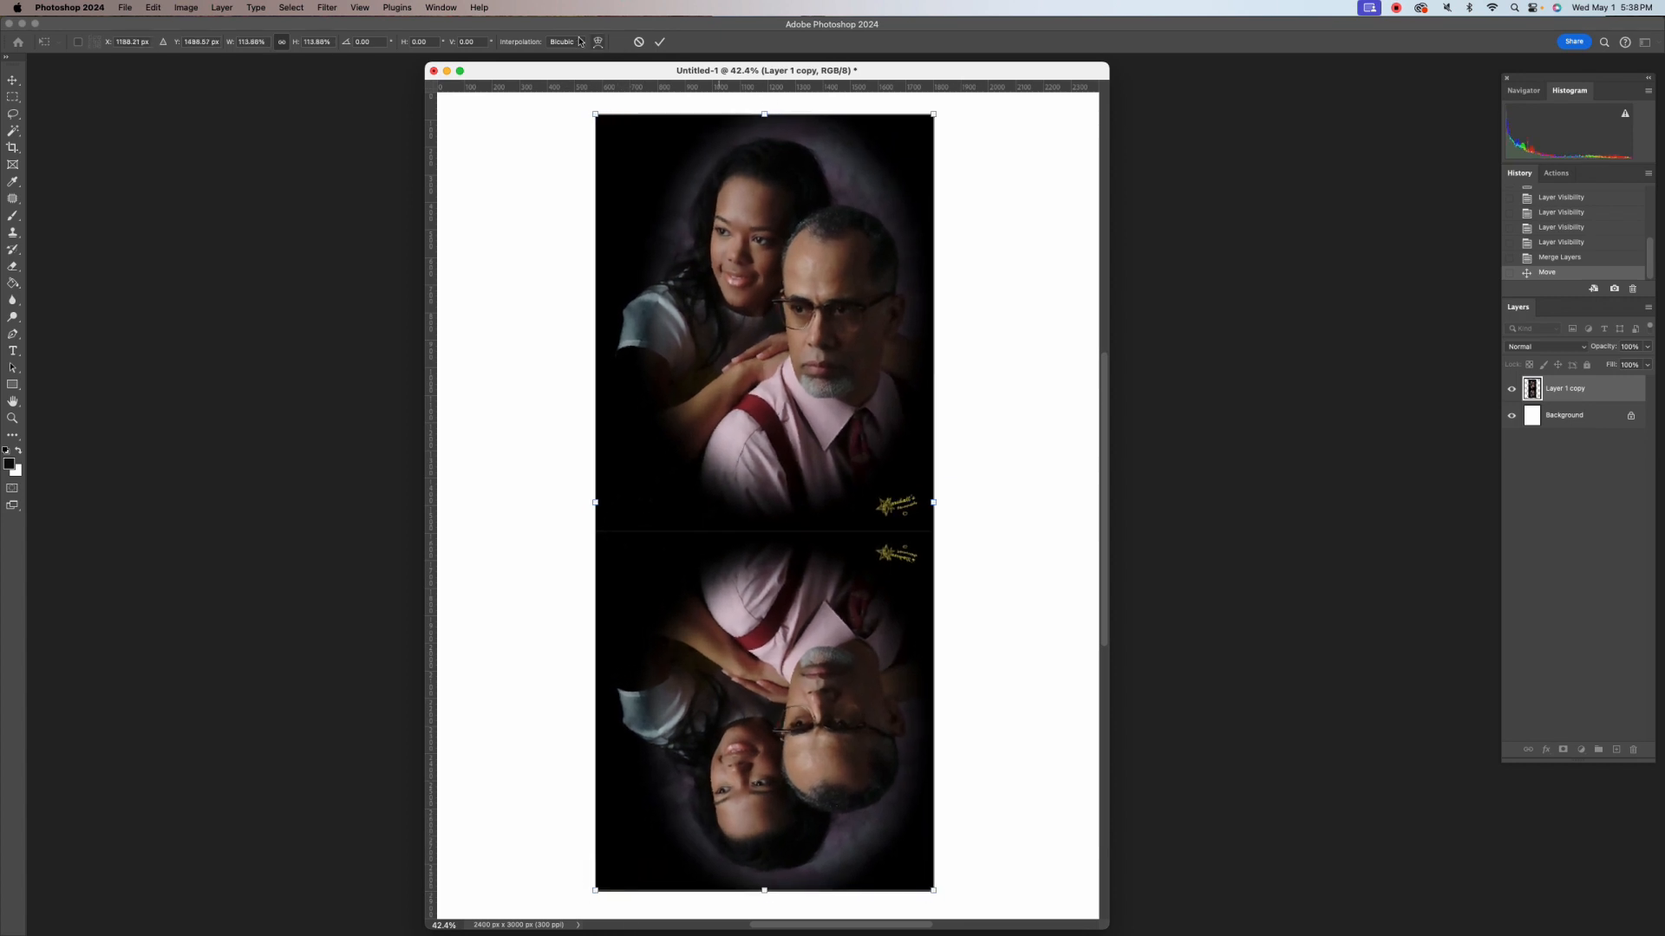
click(663, 46)
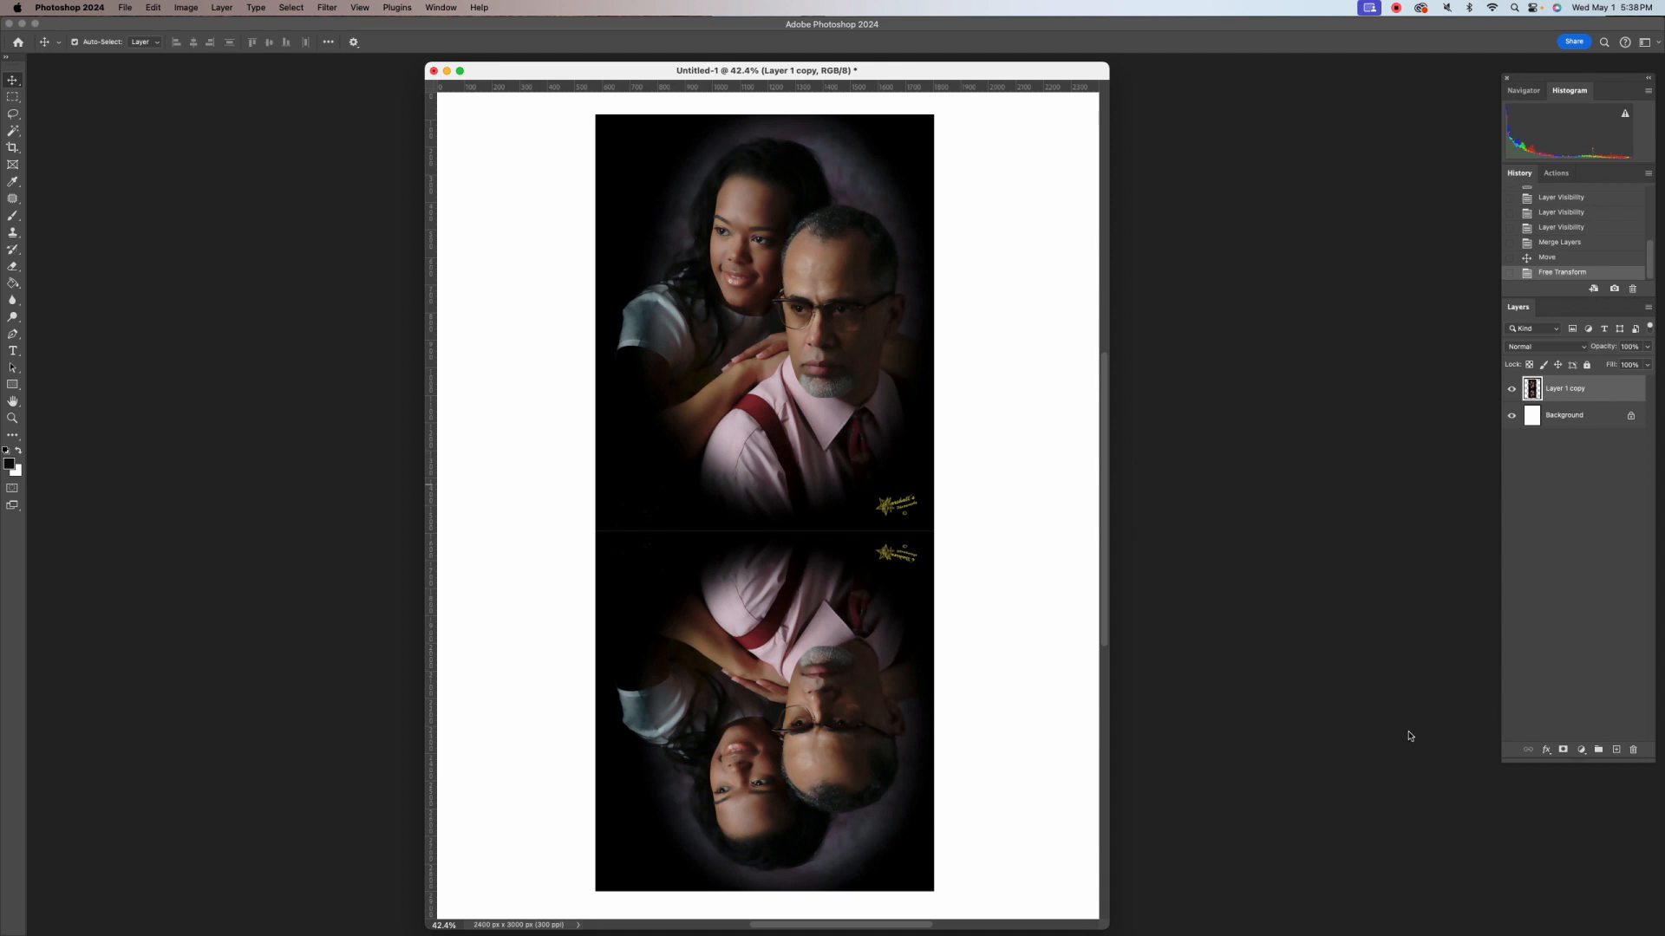
Add a red Stroke effect to the merged portrait layer, comparing the Inside position and keeping the stroke Outside
click(1546, 749)
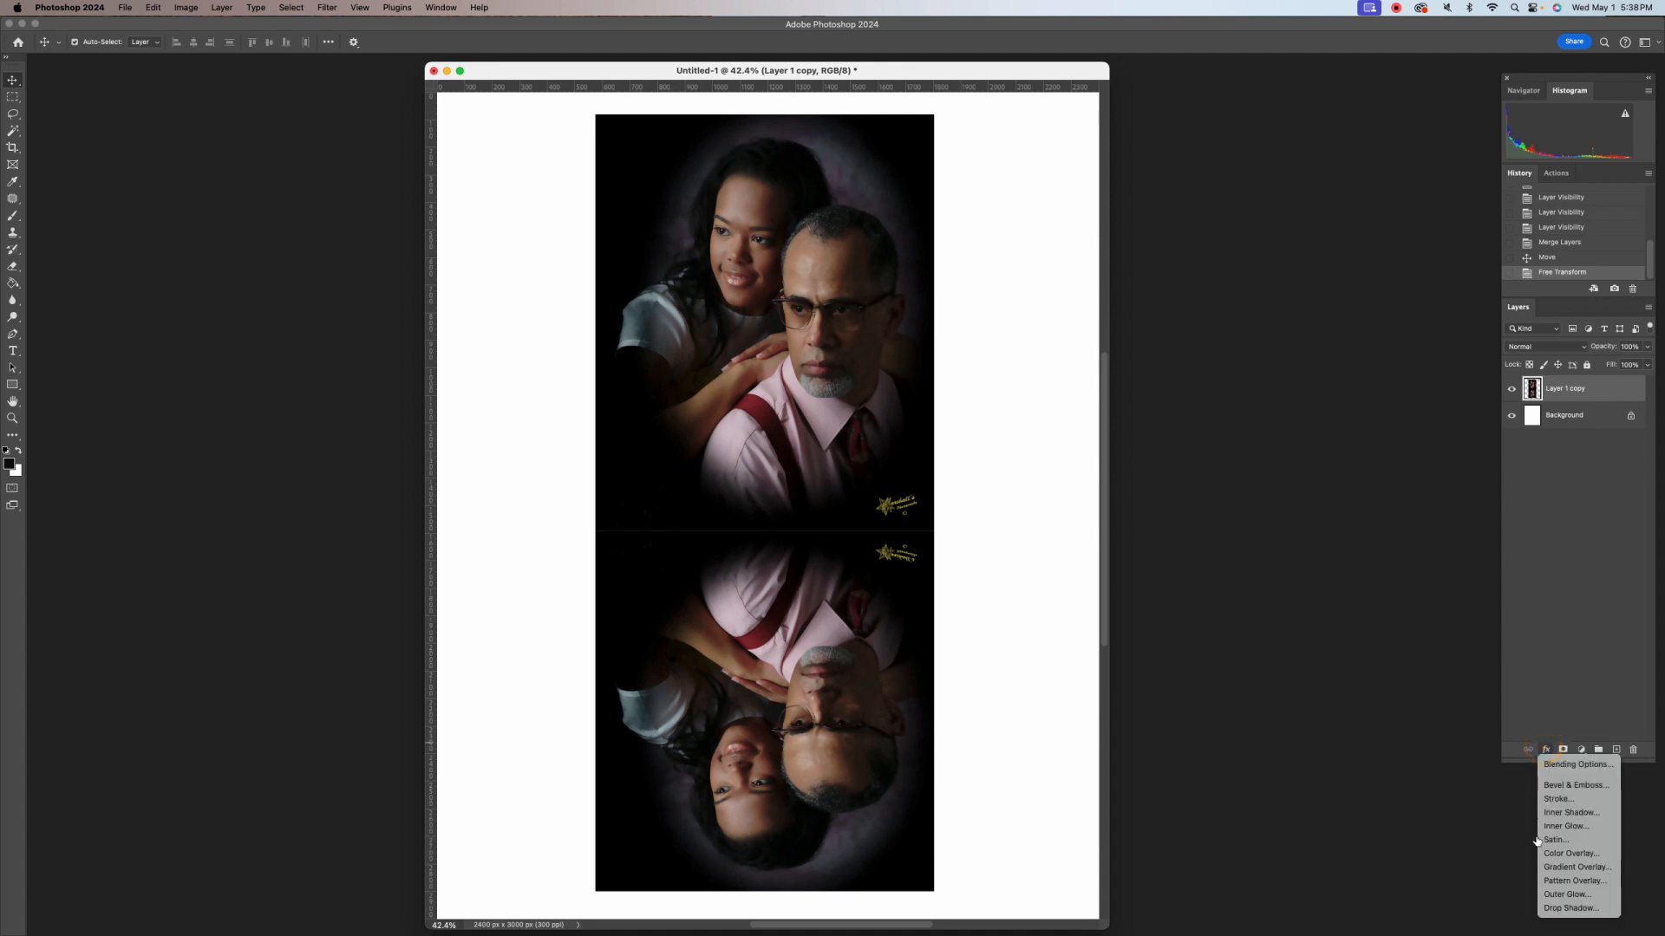
click(1566, 801)
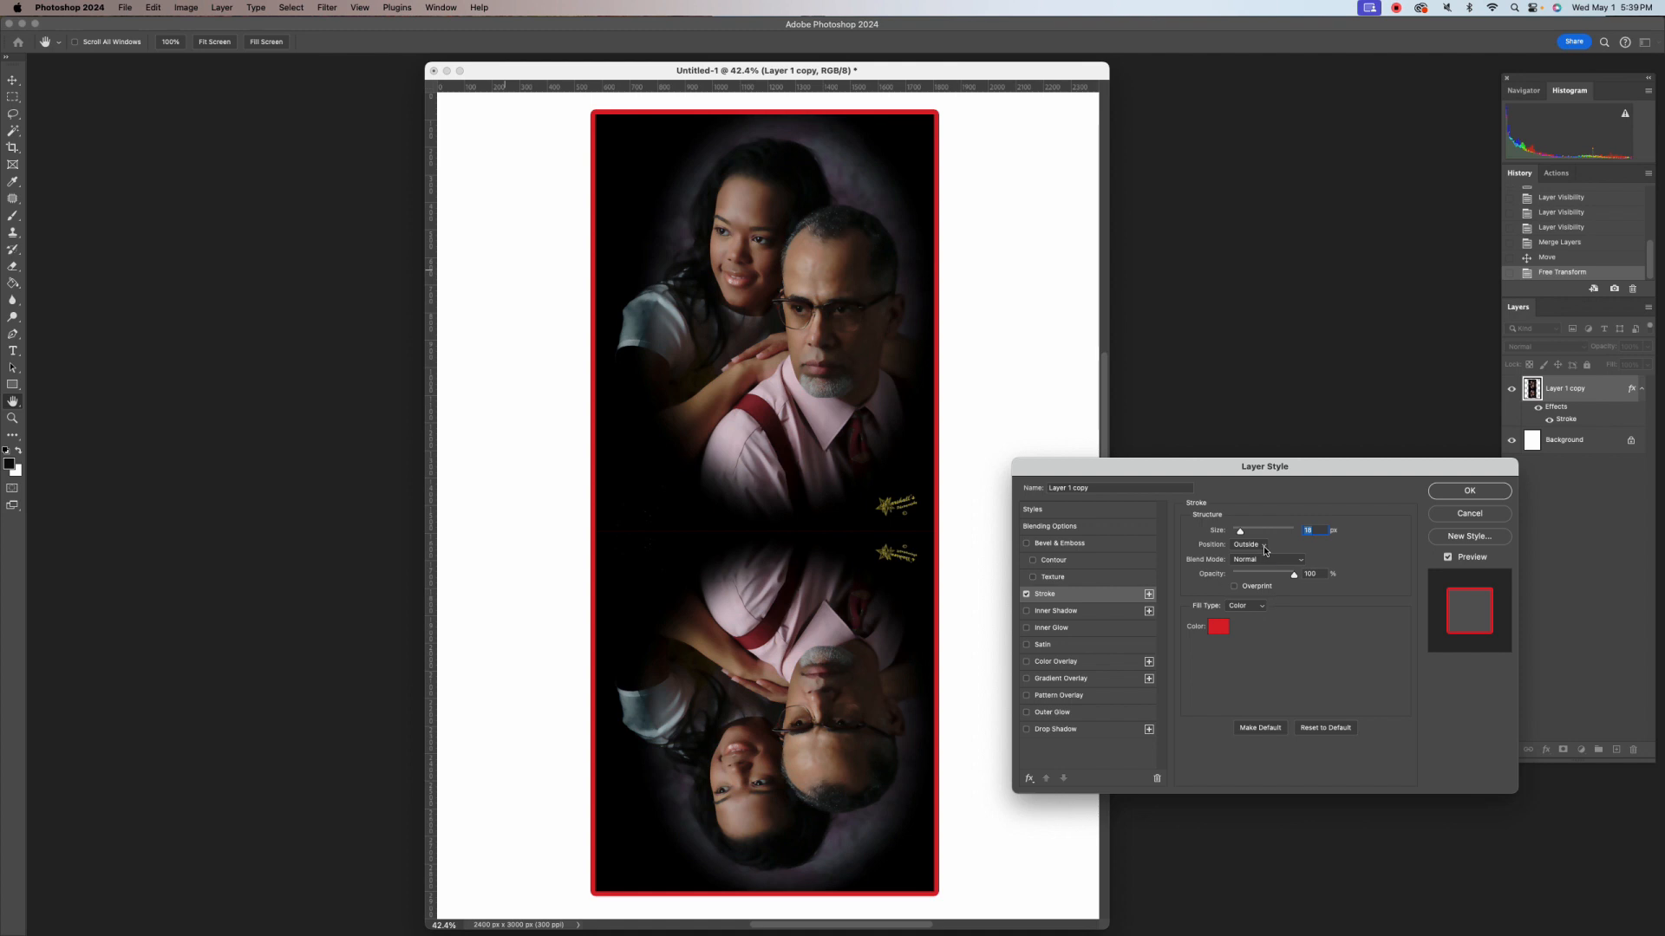
click(1262, 547)
click(1249, 559)
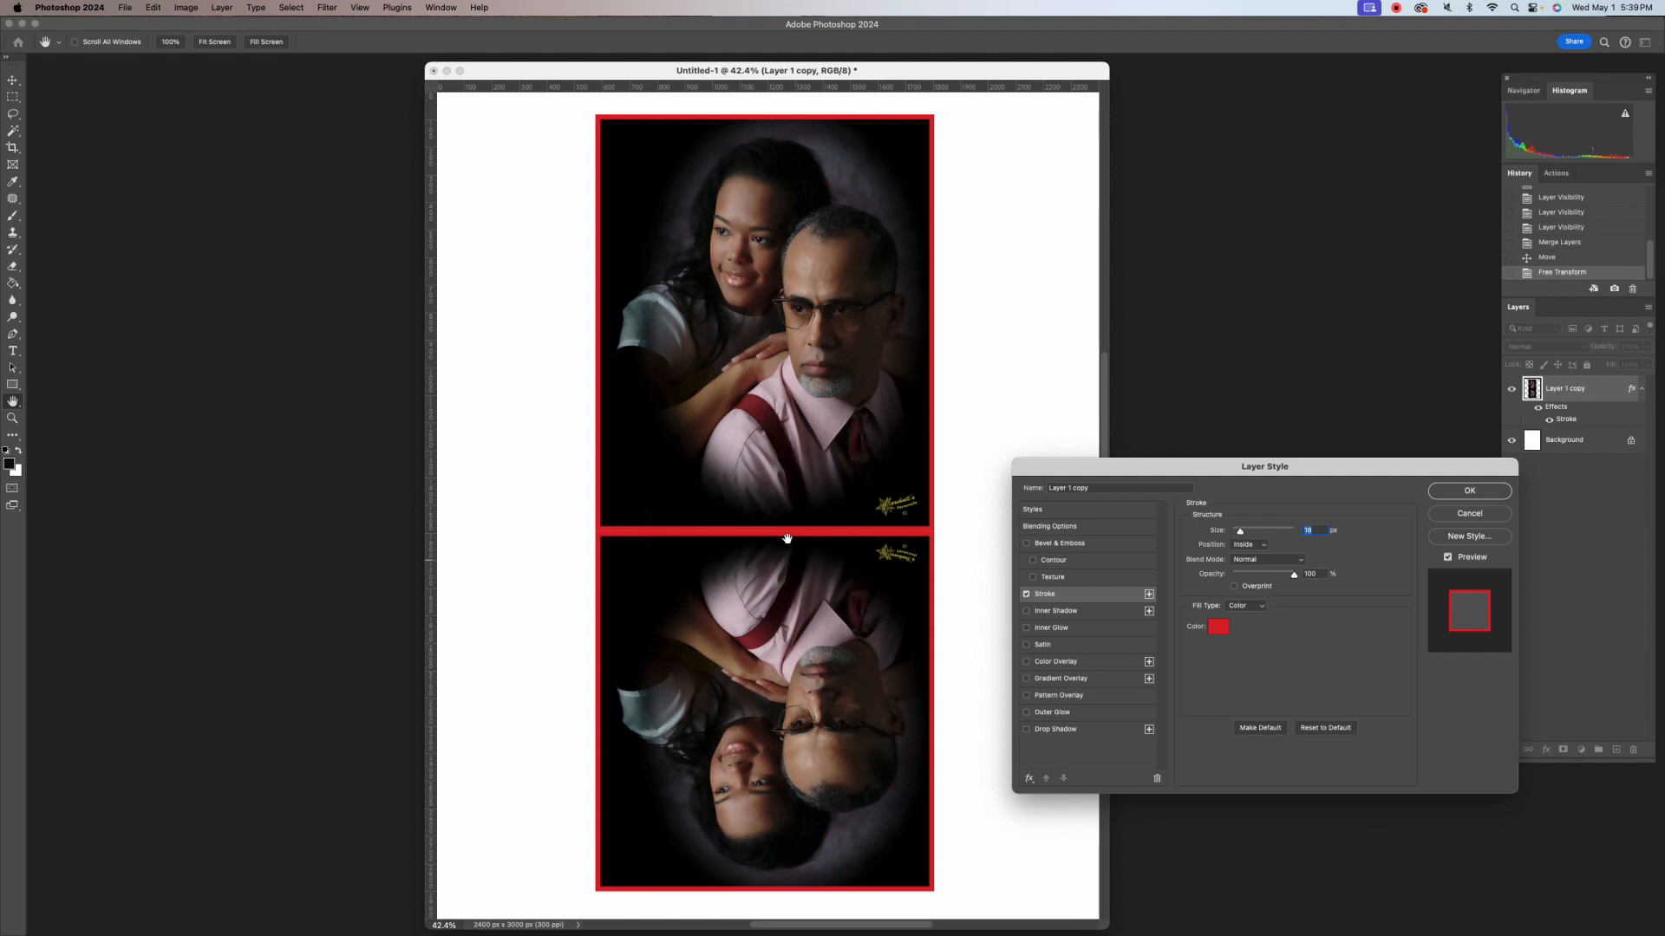
click(1260, 544)
click(1245, 531)
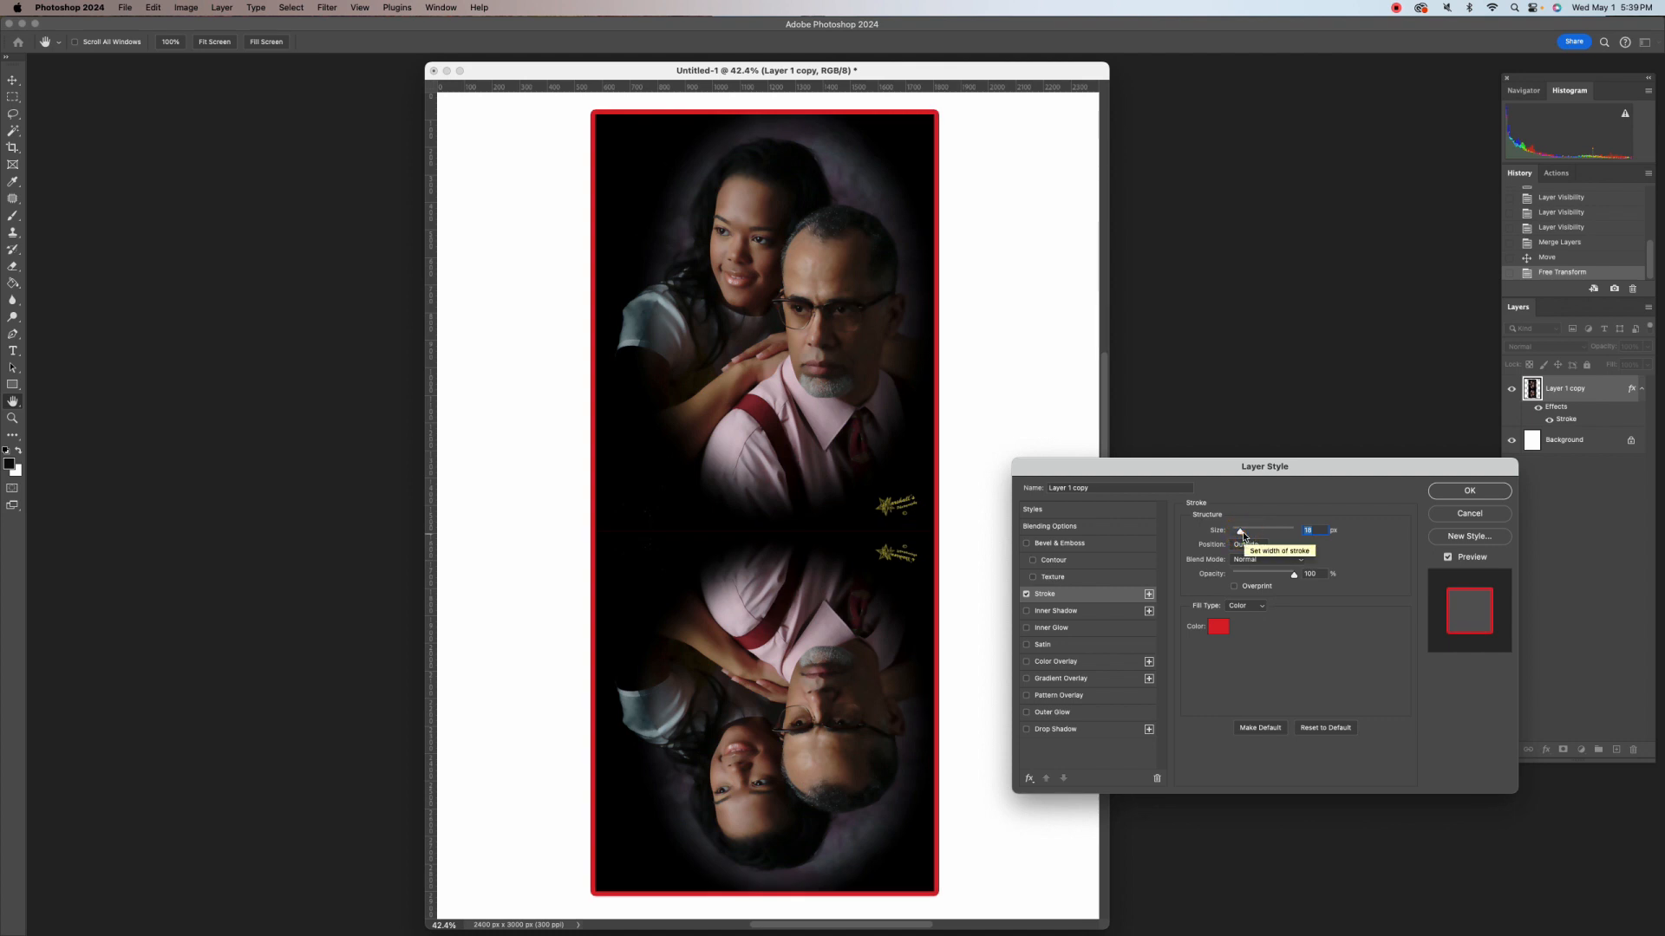
click(1478, 492)
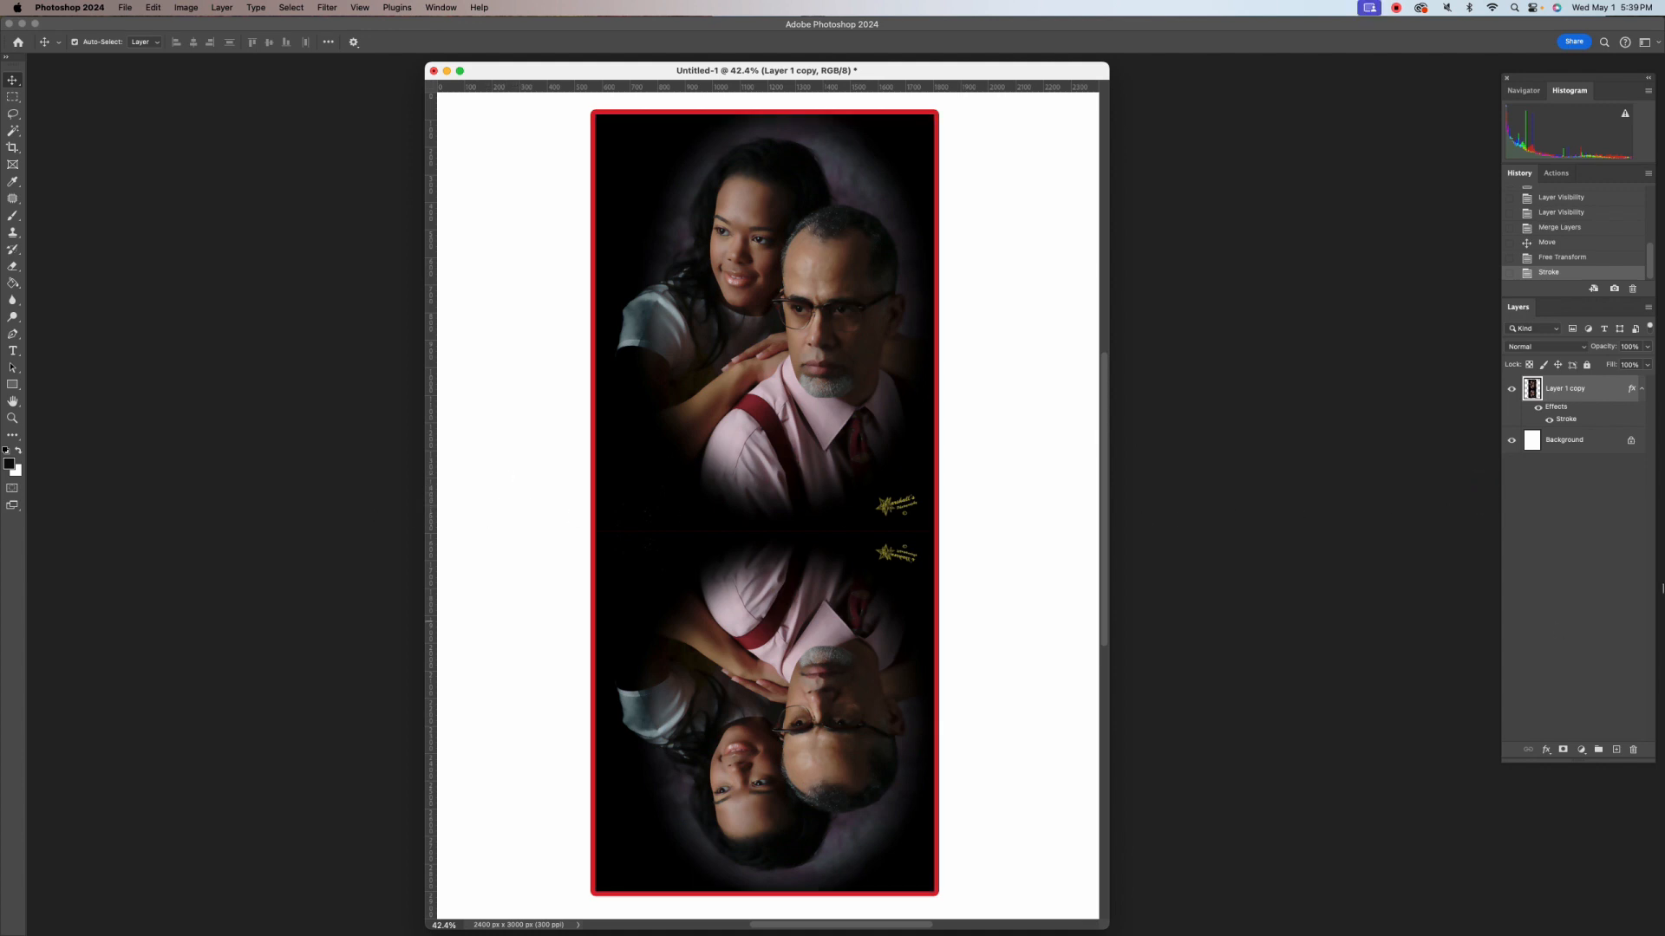
Set the foreground color to near-black 080909 and fill the Background layer with it using the Paint Bucket tool
click(1568, 442)
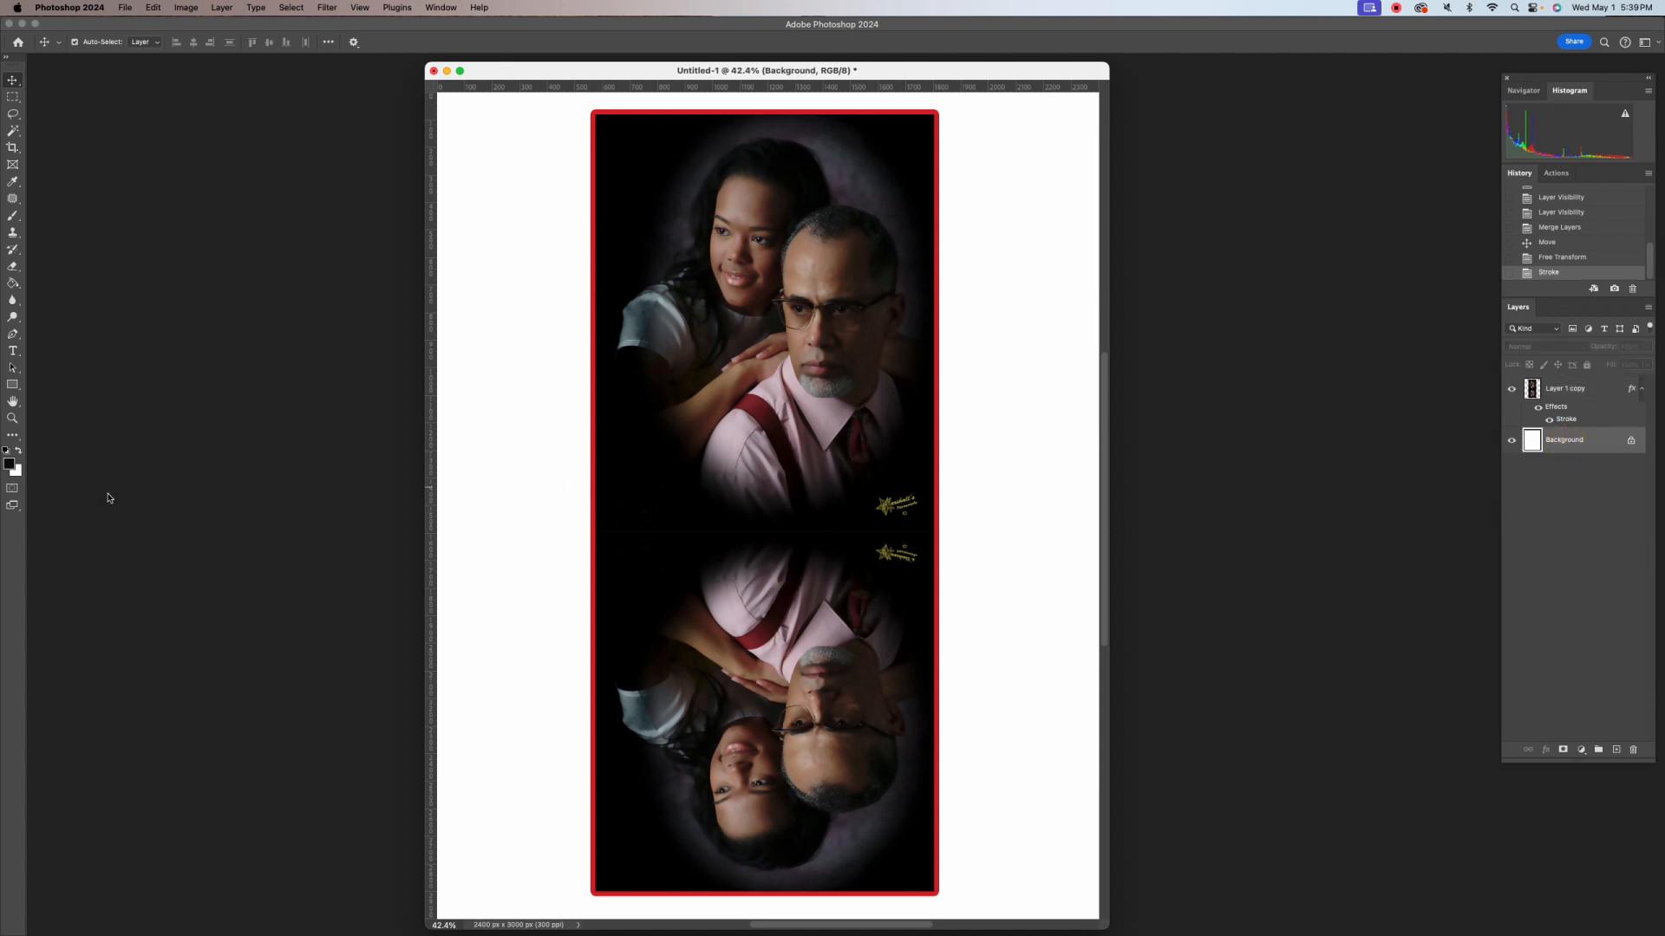
click(9, 464)
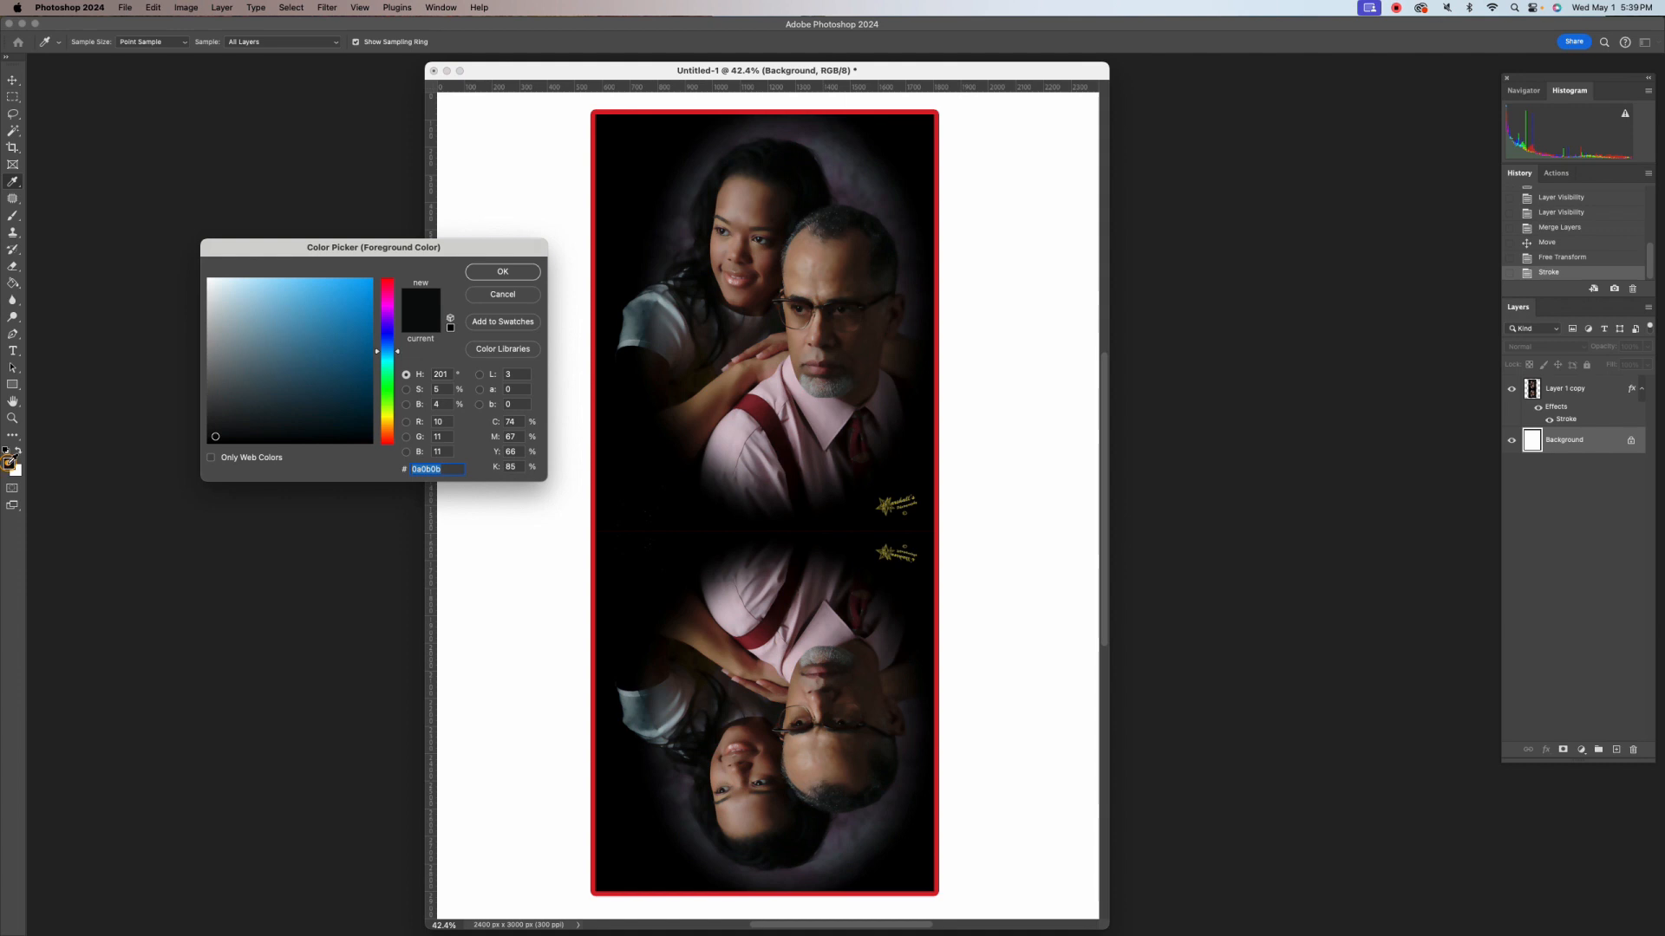
click(230, 437)
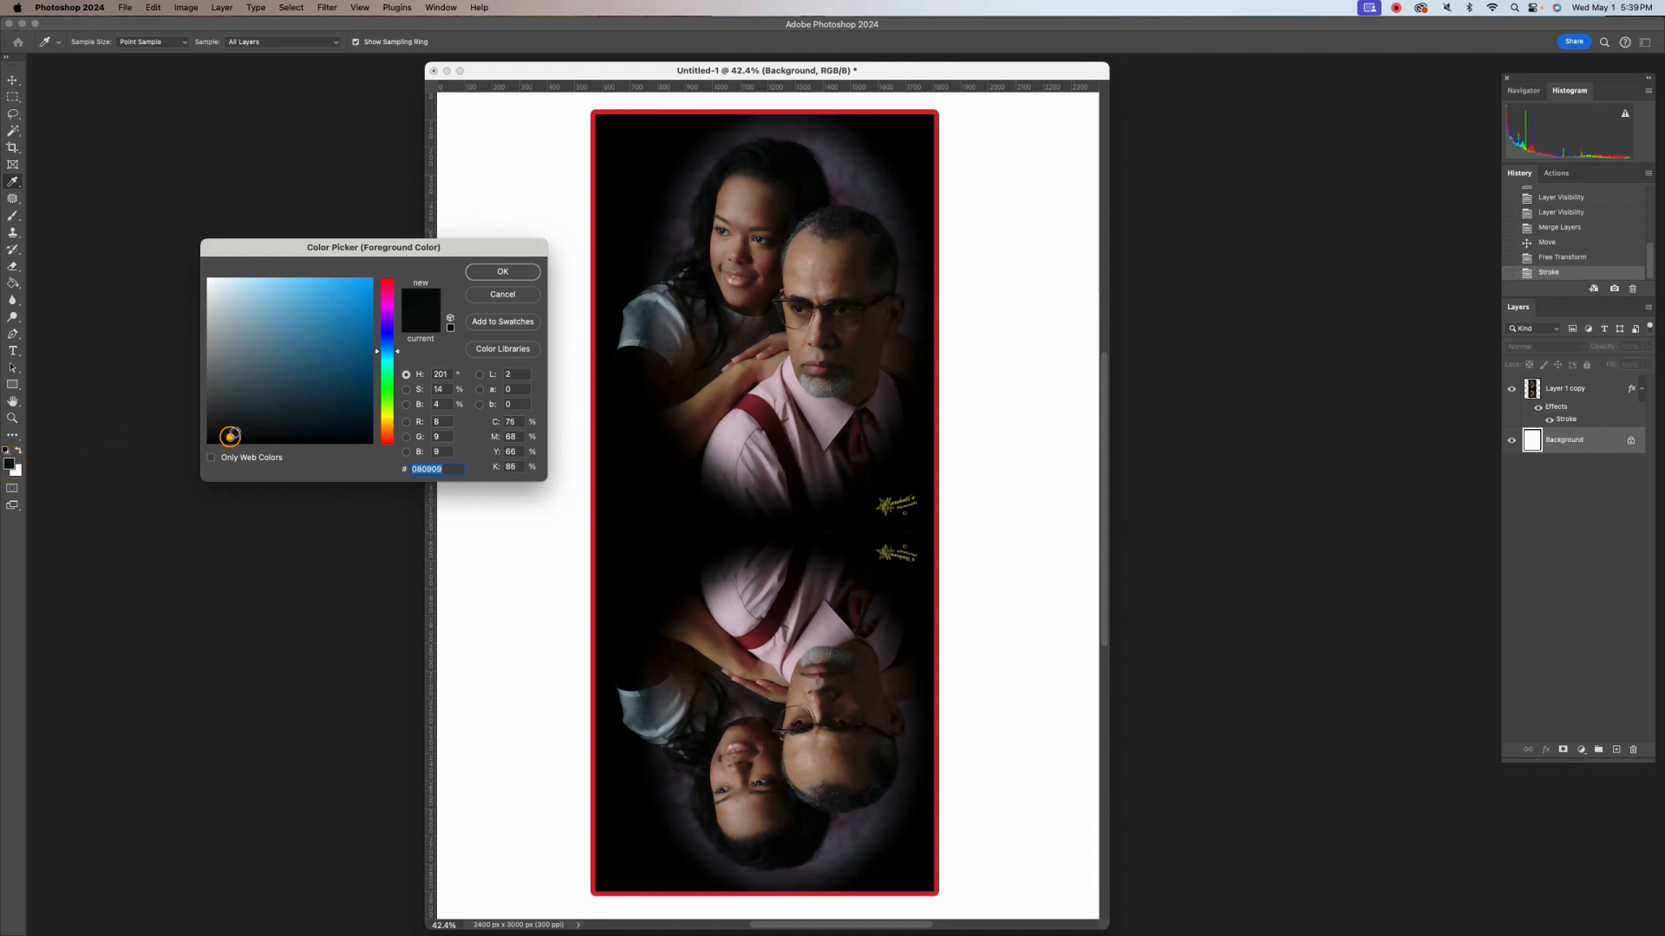
click(502, 272)
click(13, 283)
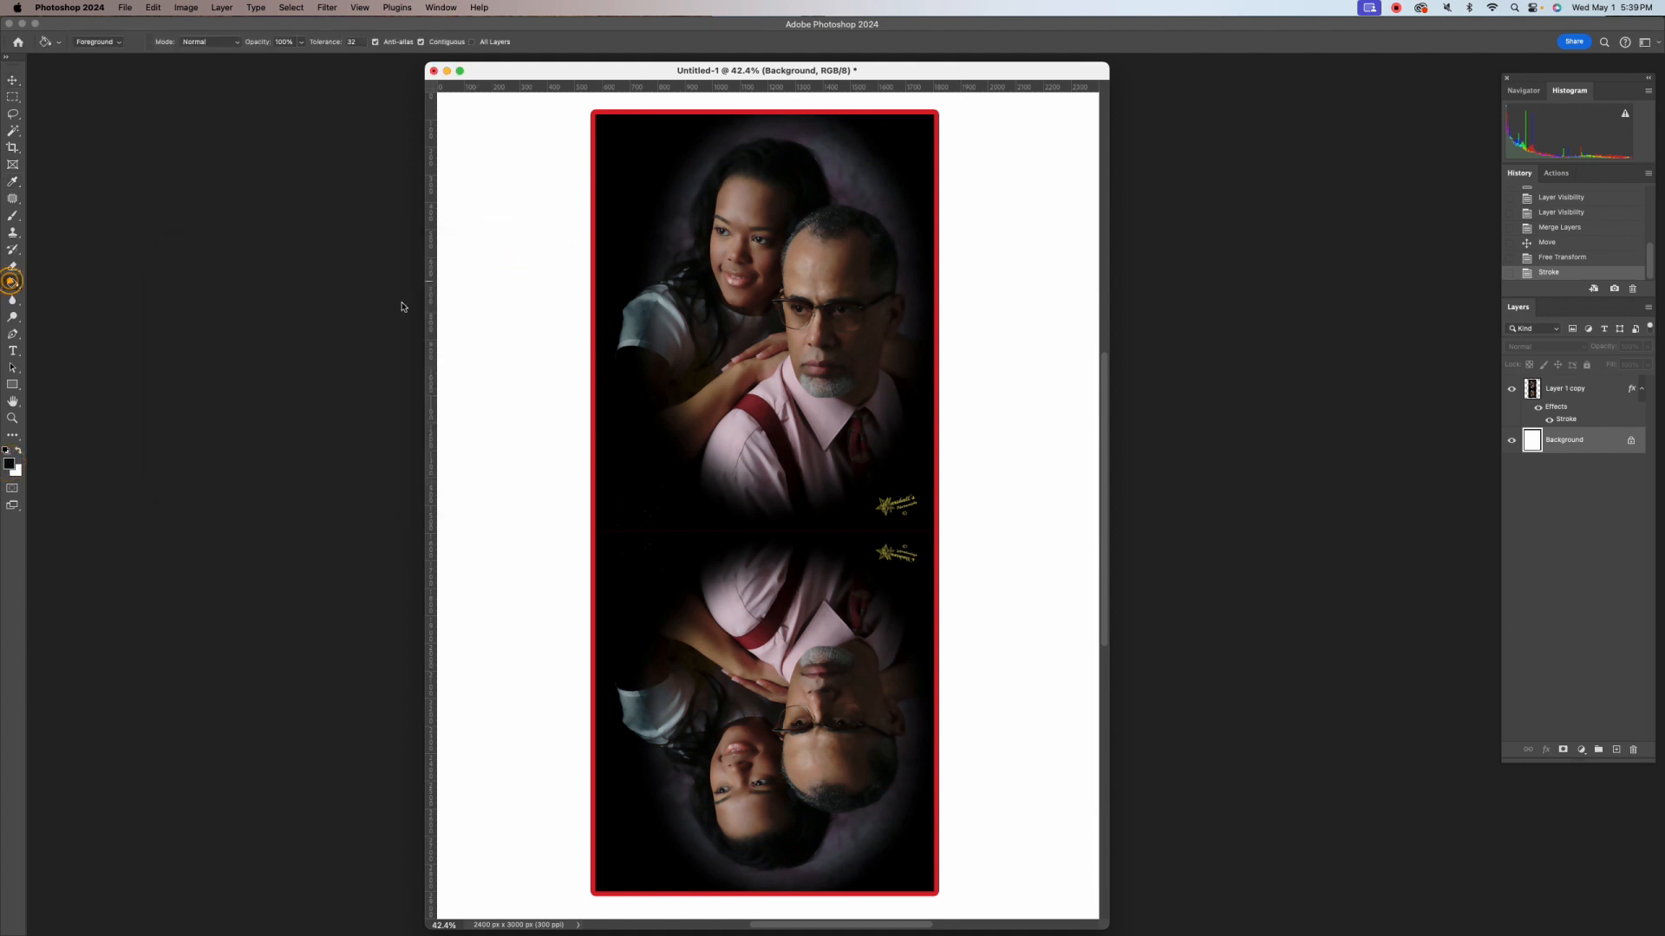
click(484, 346)
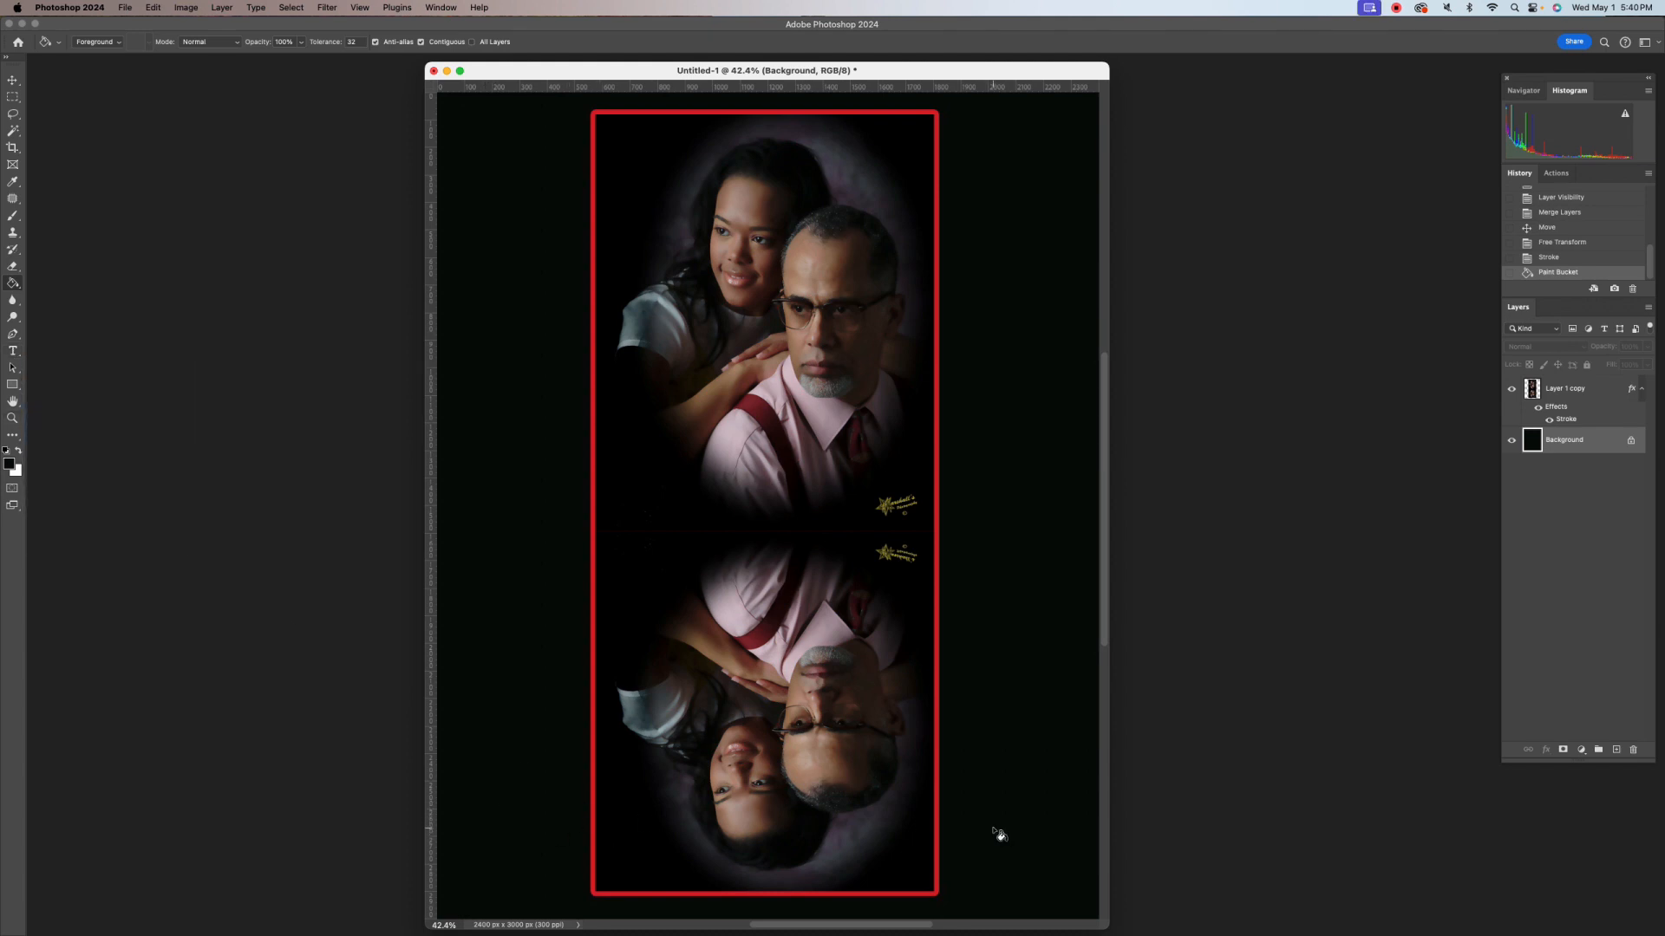
Save the layered document in Photoshop format as Untitled-1.psd in the Pictures folder
key(super+s)
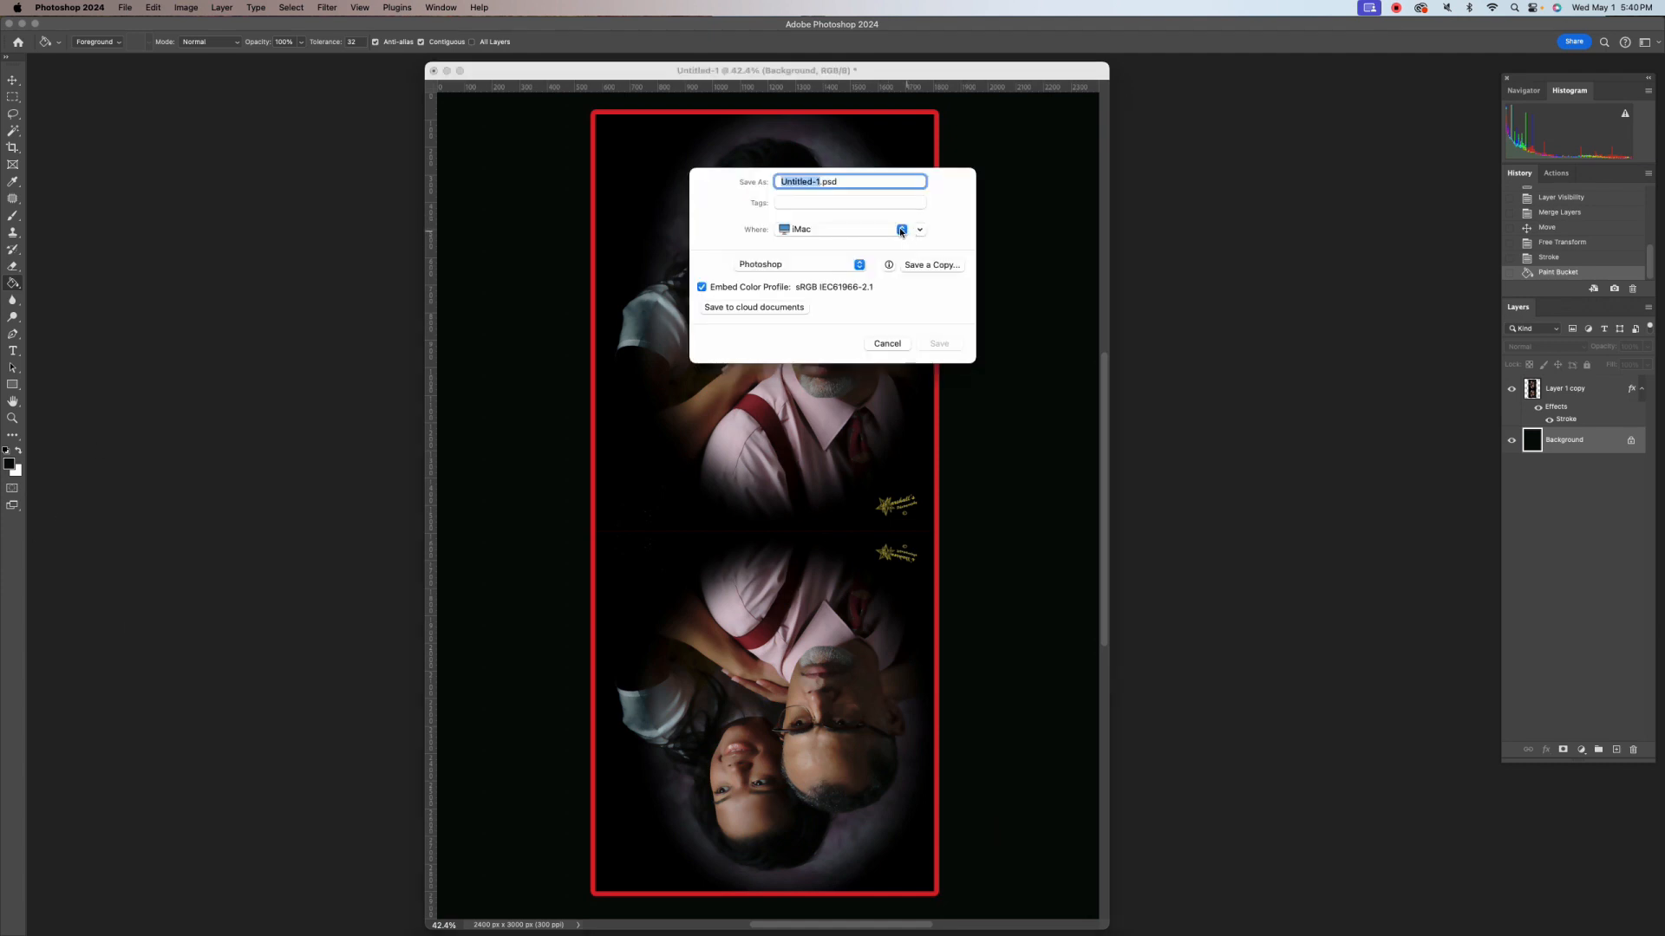
click(901, 229)
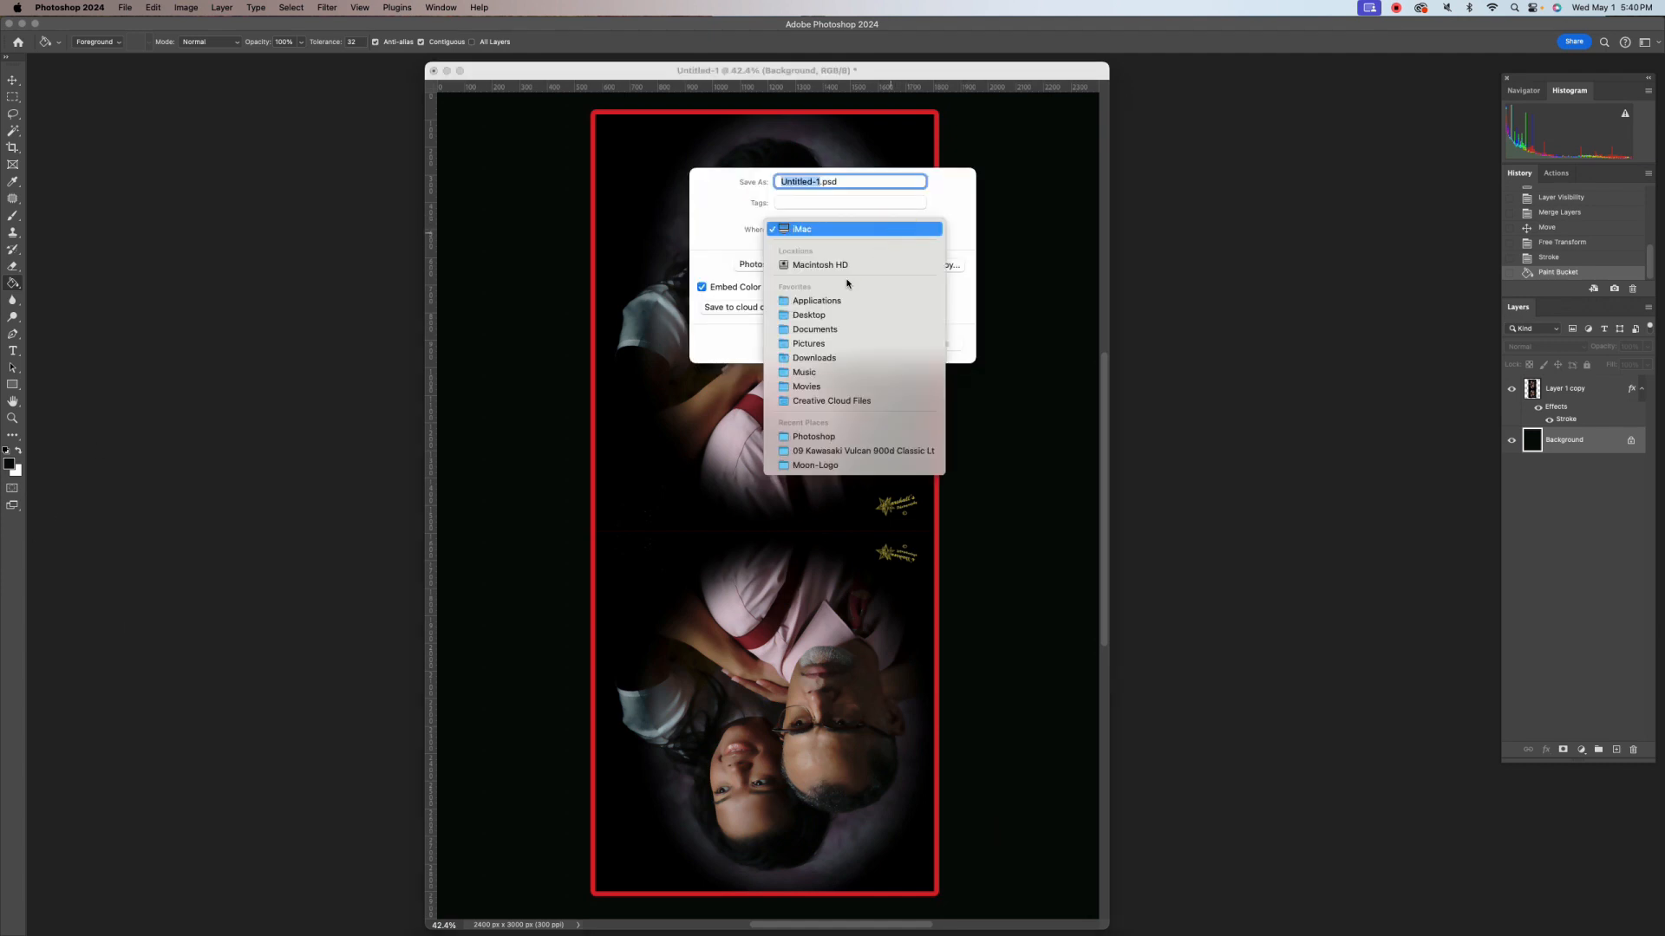
click(805, 344)
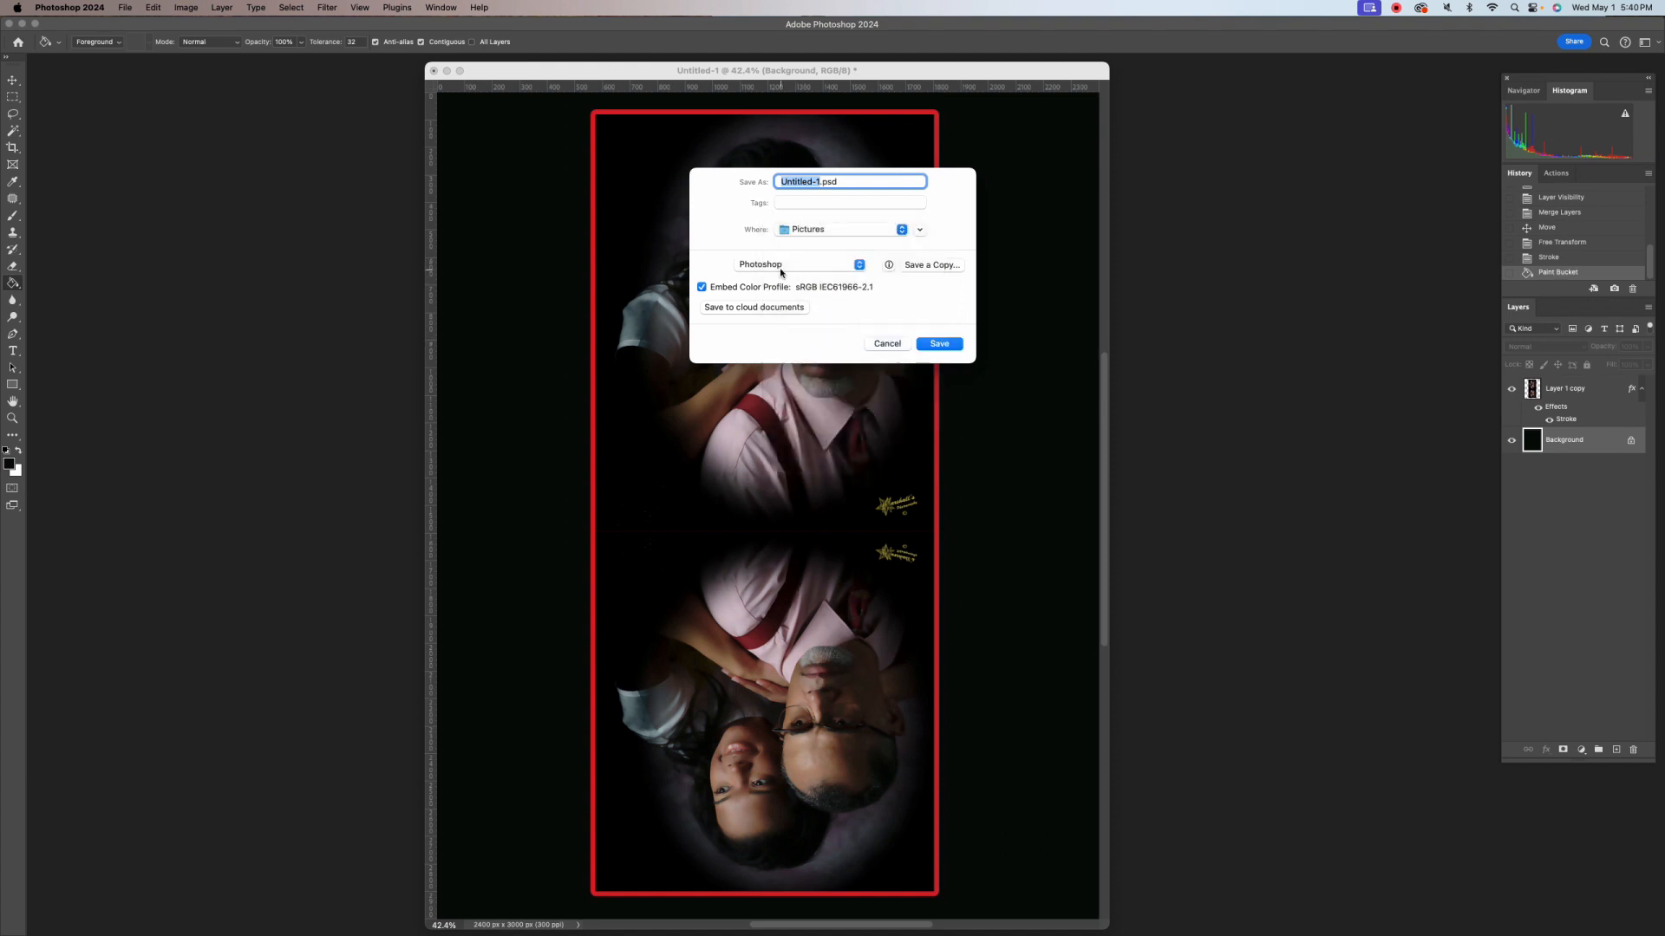
click(940, 346)
click(991, 410)
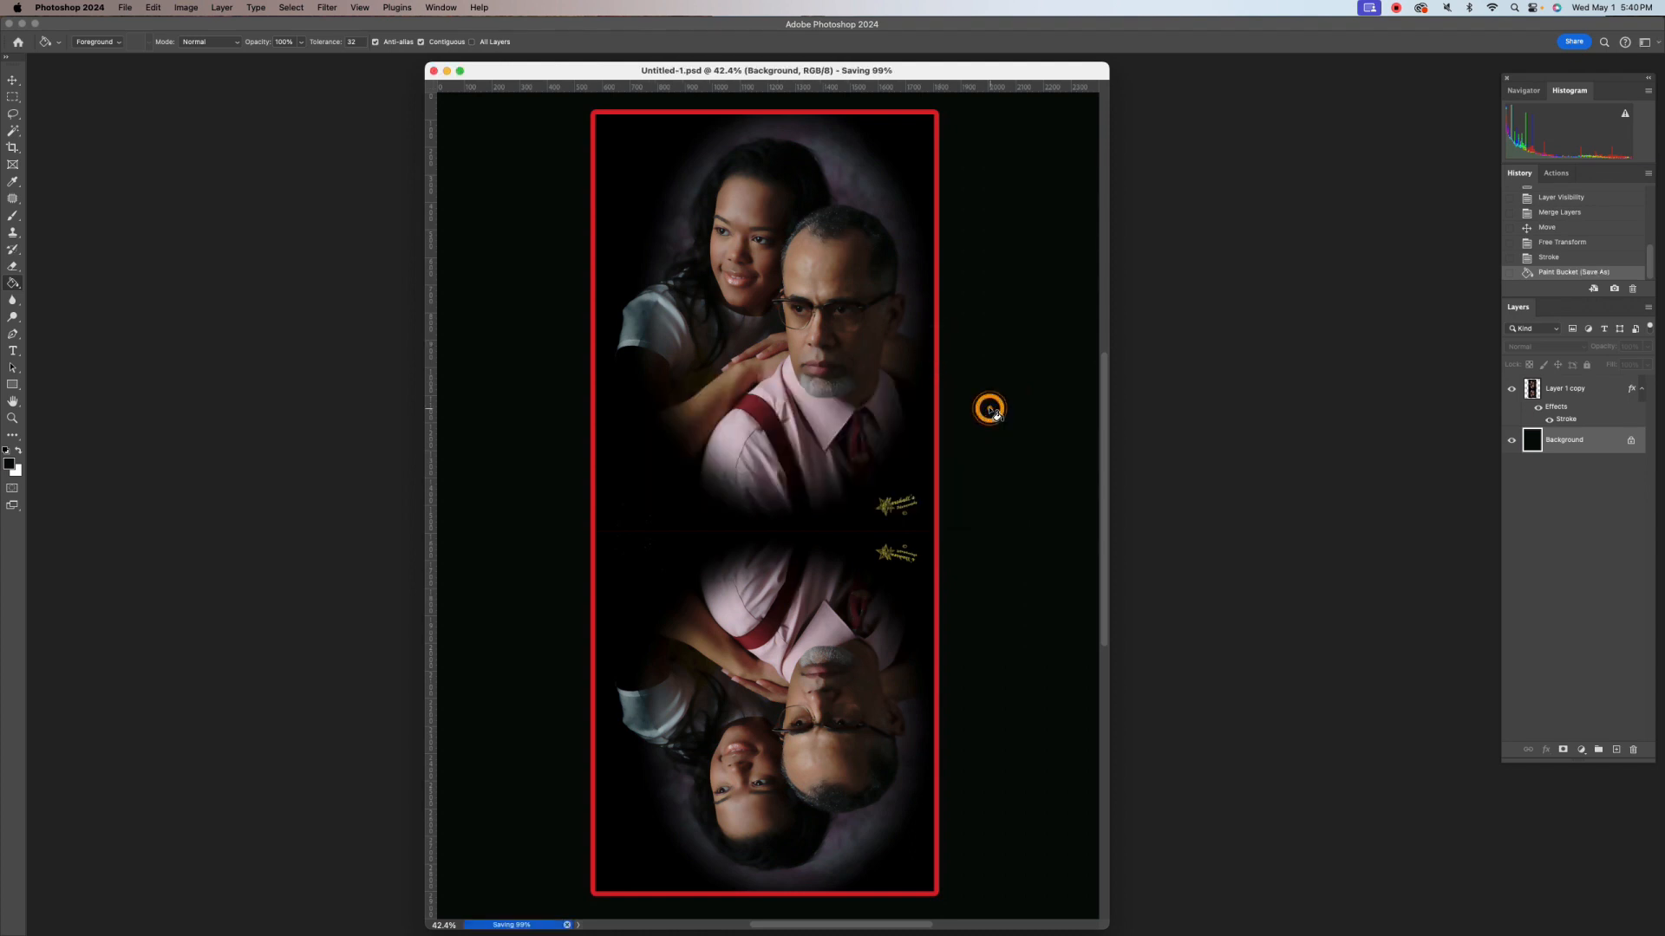
Save a JPEG copy named Untitled-1 copy.jpg in the Pictures folder at Maximum quality 12 with the Baseline ("Standard") format
click(124, 9)
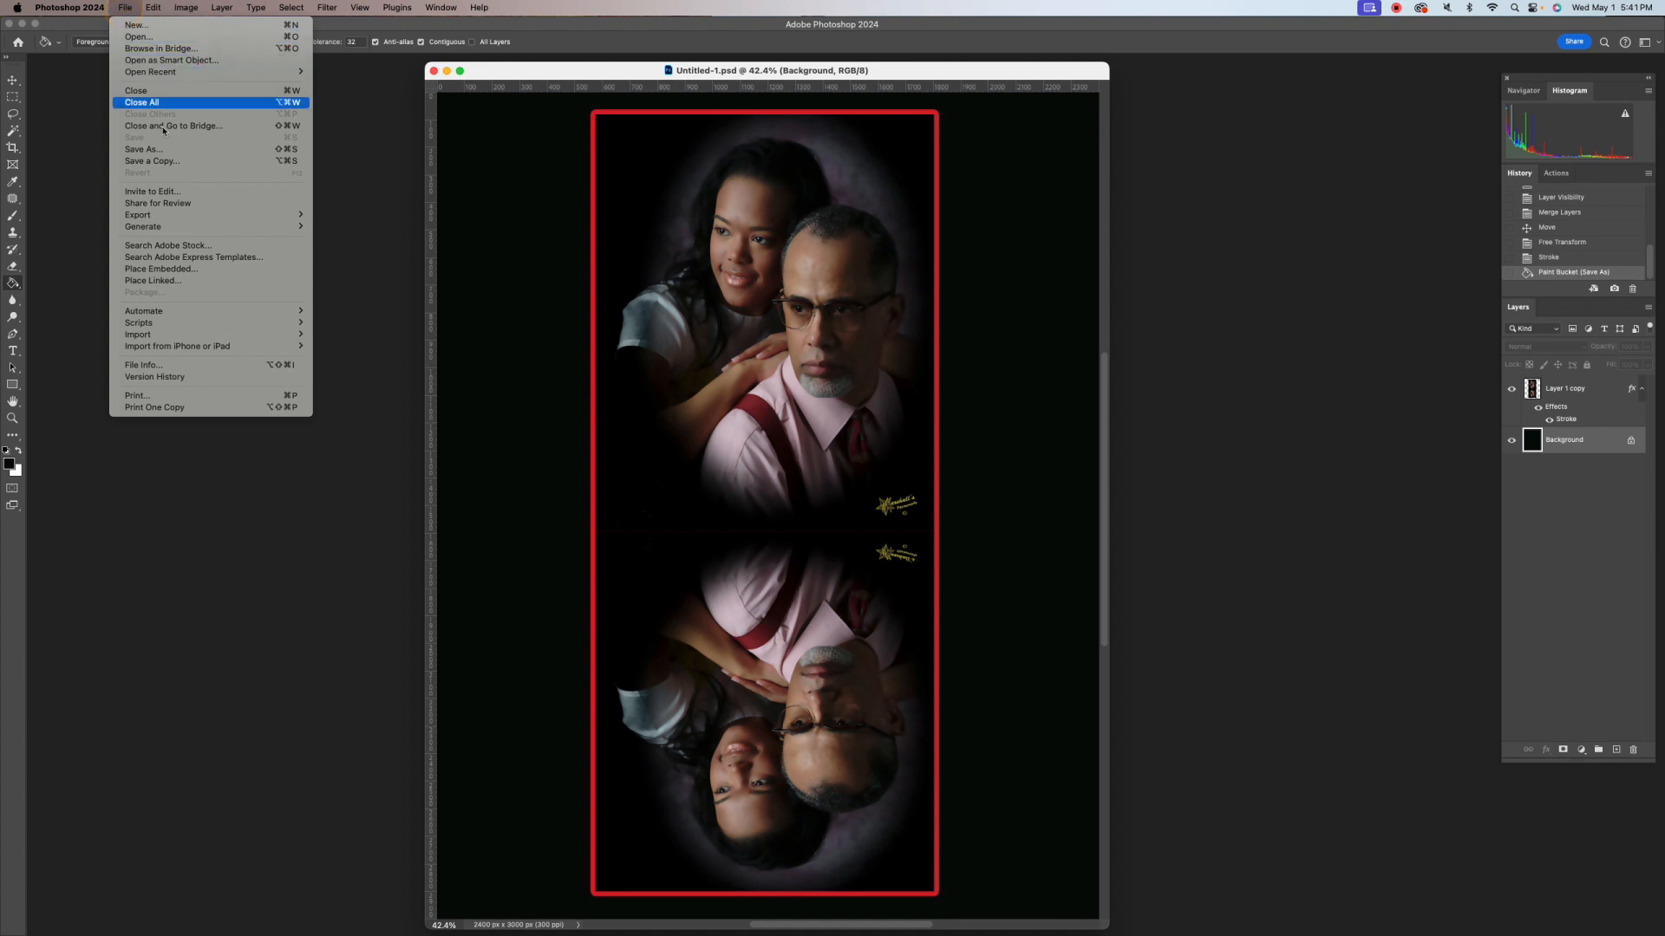
click(173, 162)
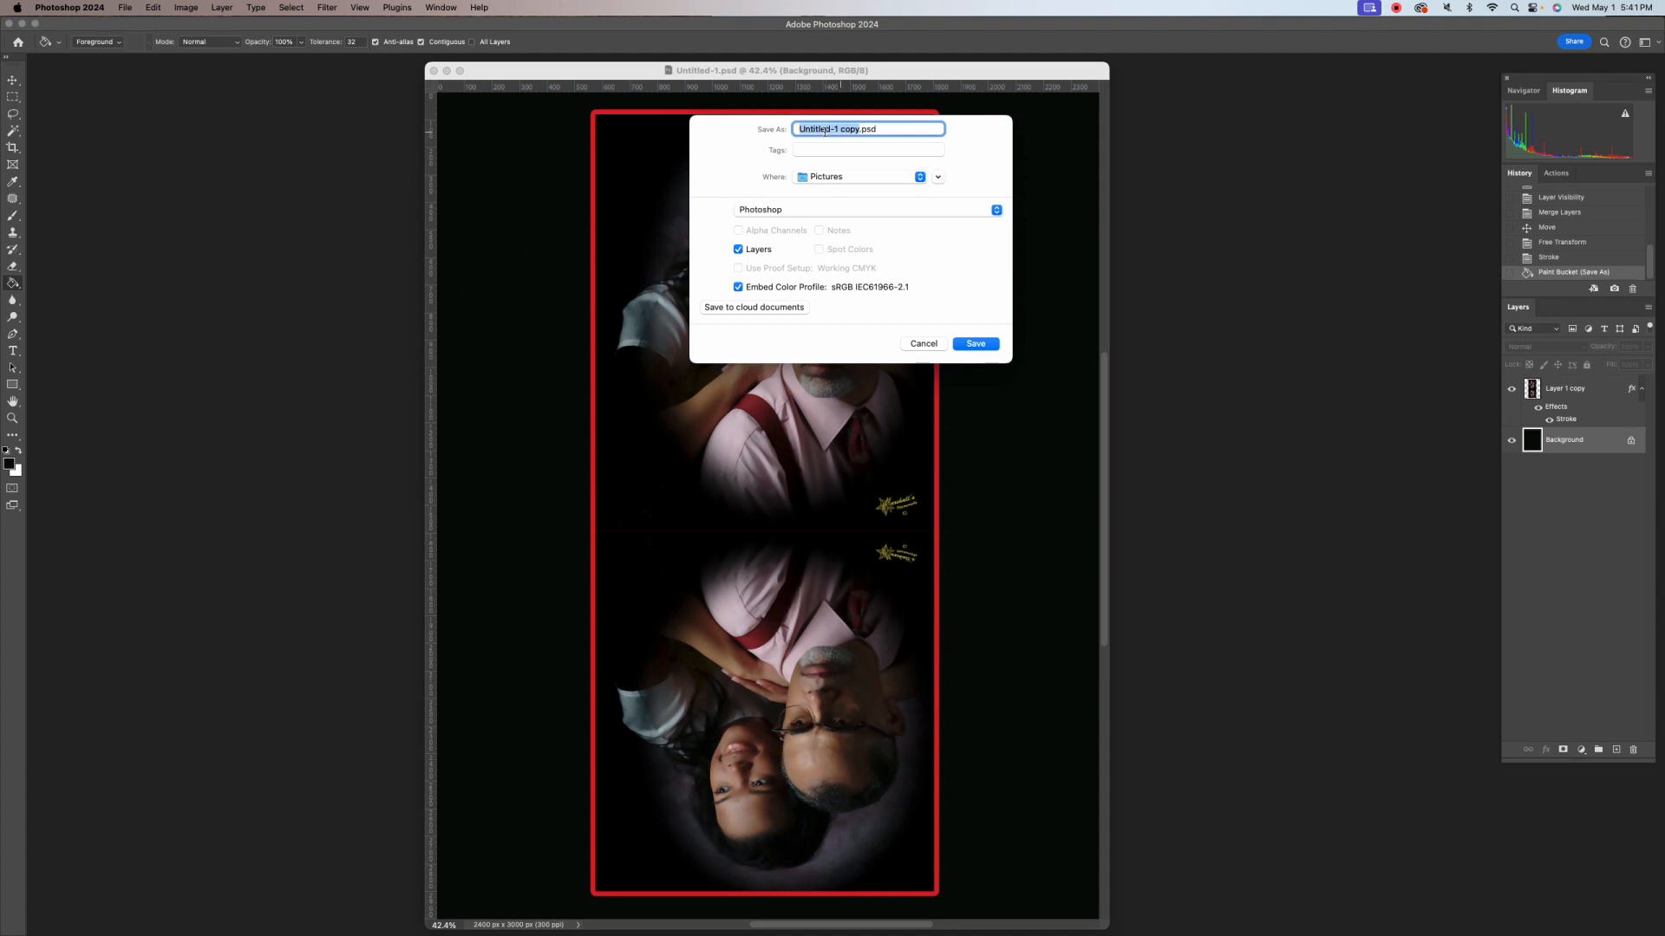
click(787, 212)
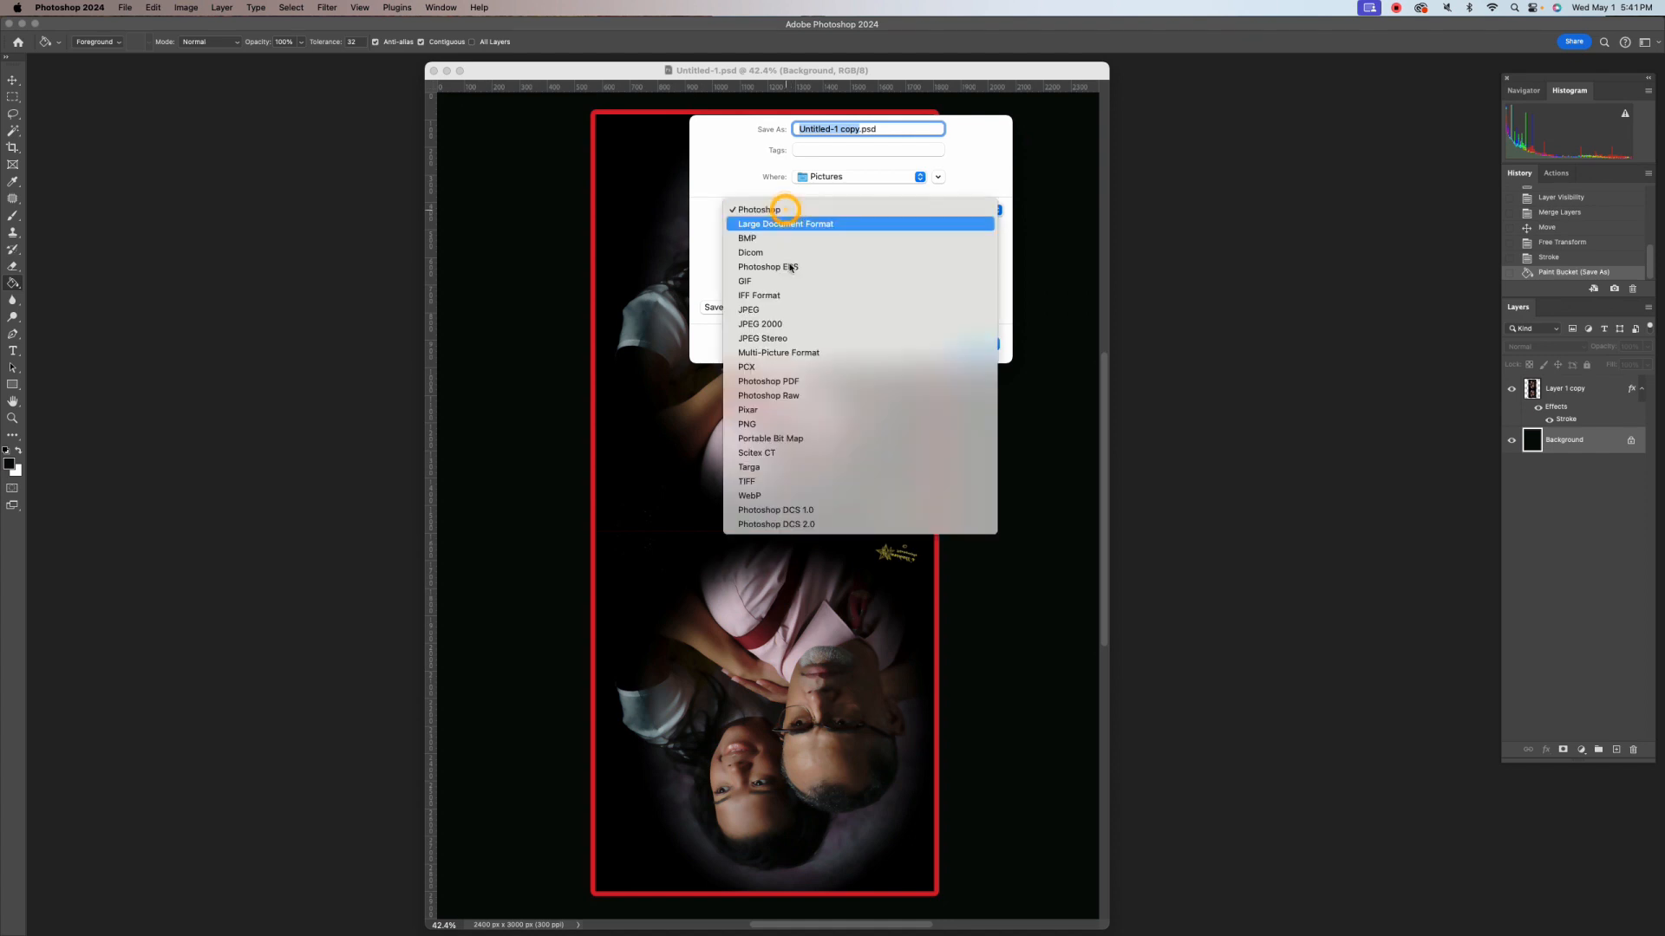
click(774, 311)
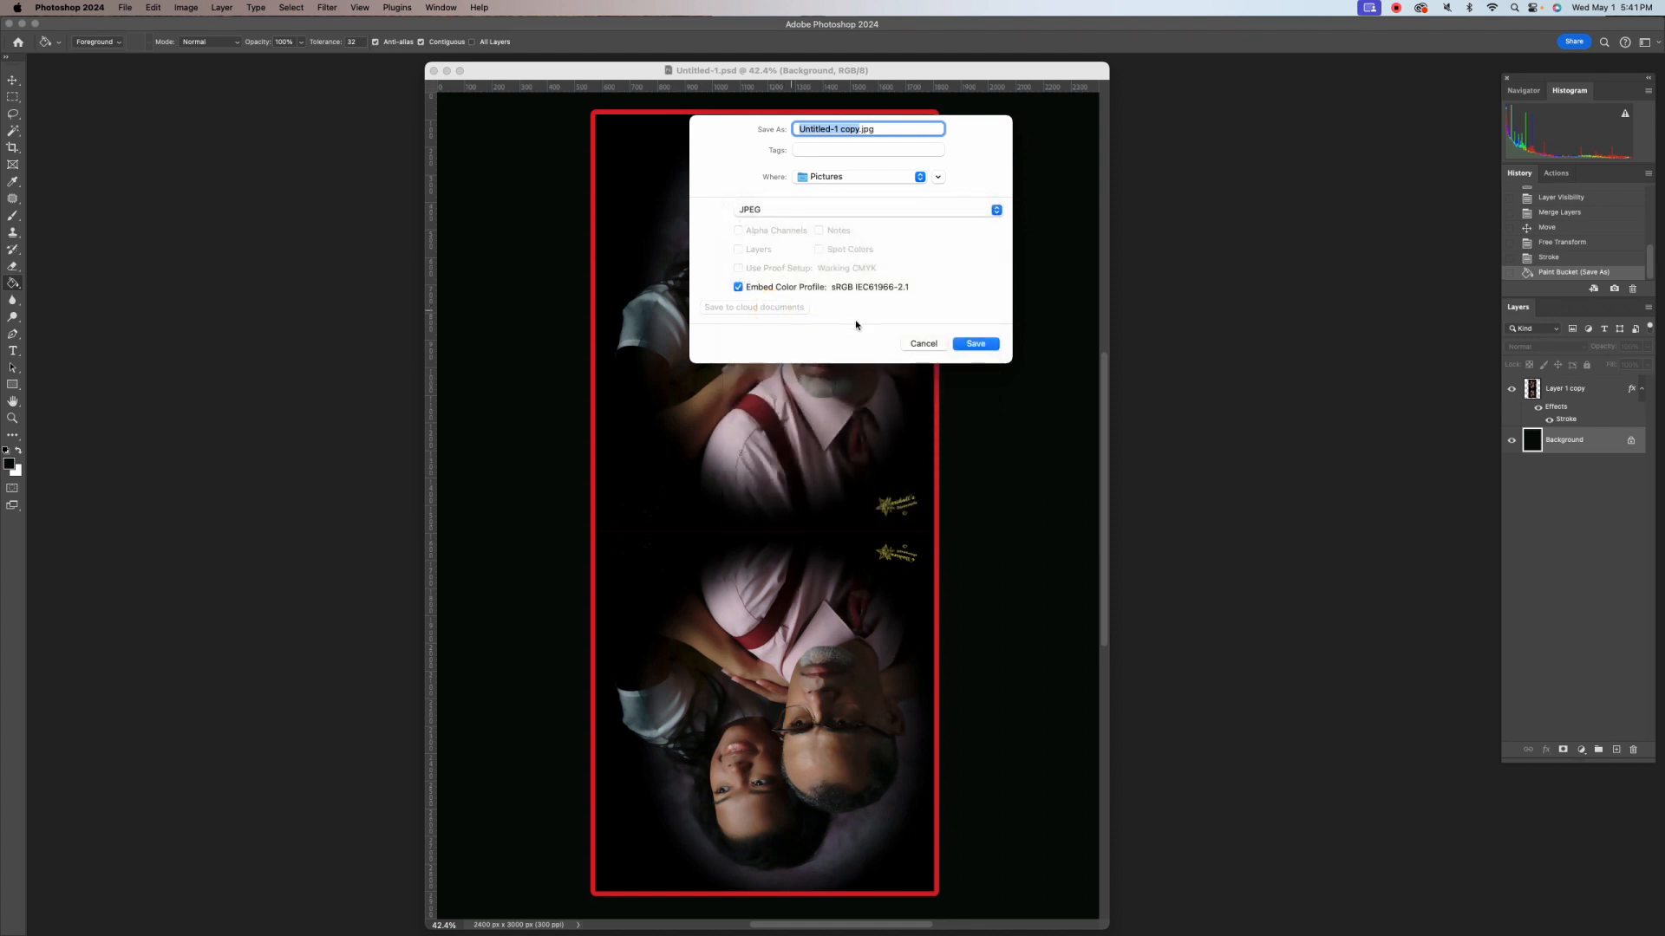
click(977, 344)
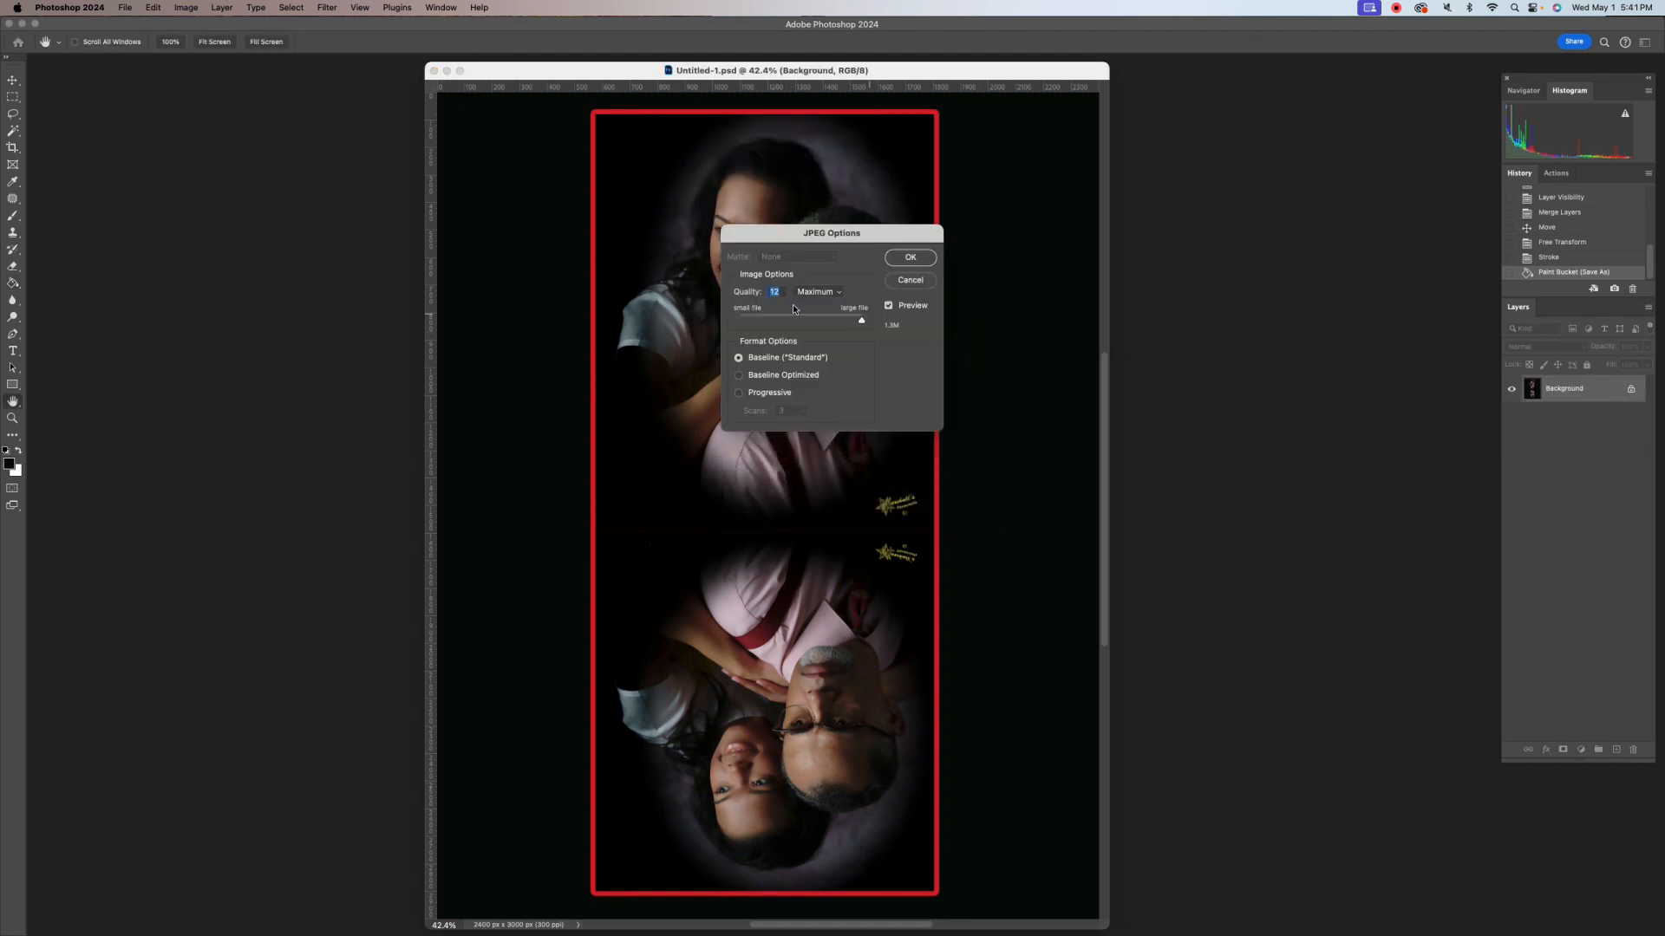
click(922, 258)
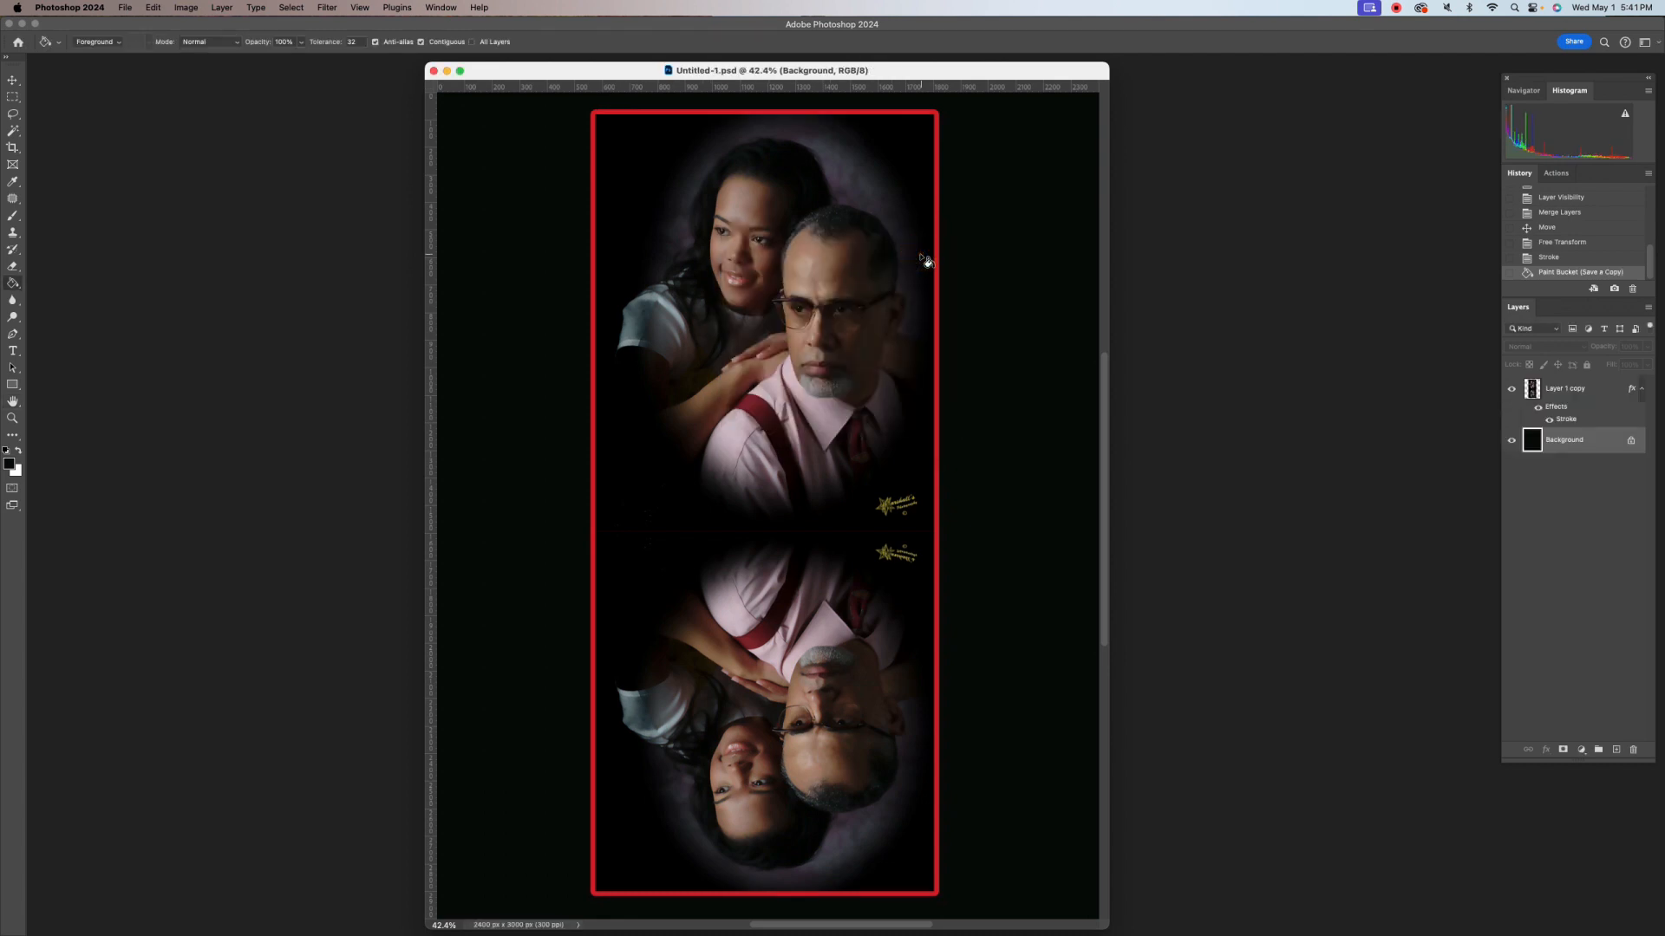
Close the document and the Photoshop window, and open Untitled-1 copy.jpg from the Pictures folder to view it in Preview
click(433, 72)
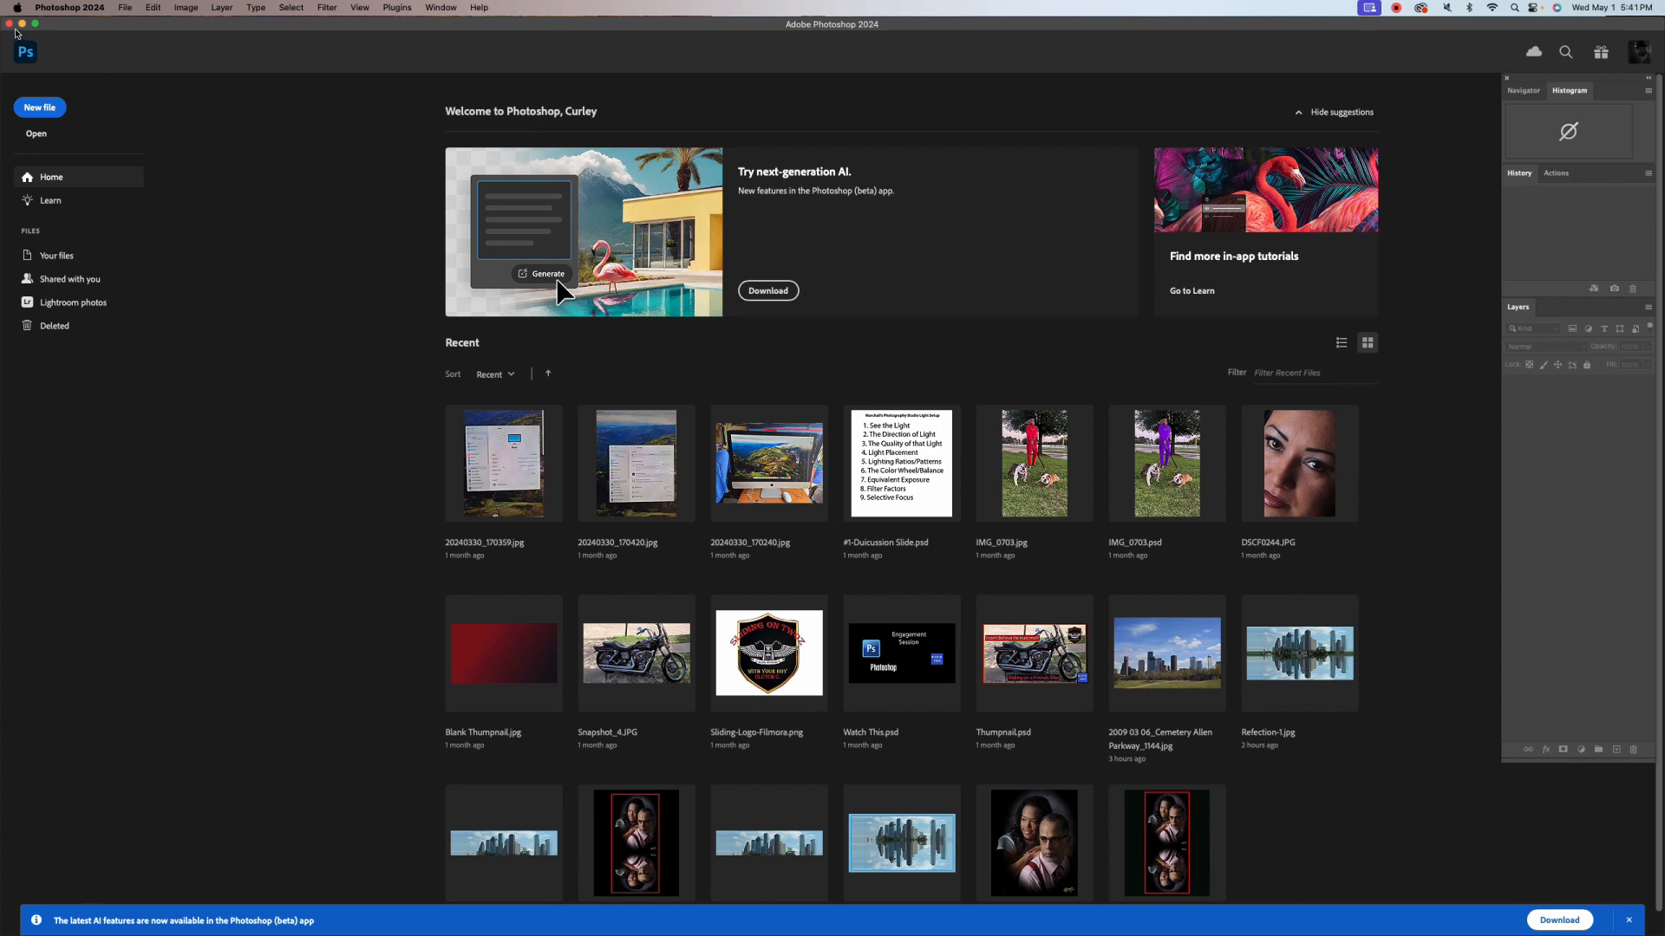
click(9, 24)
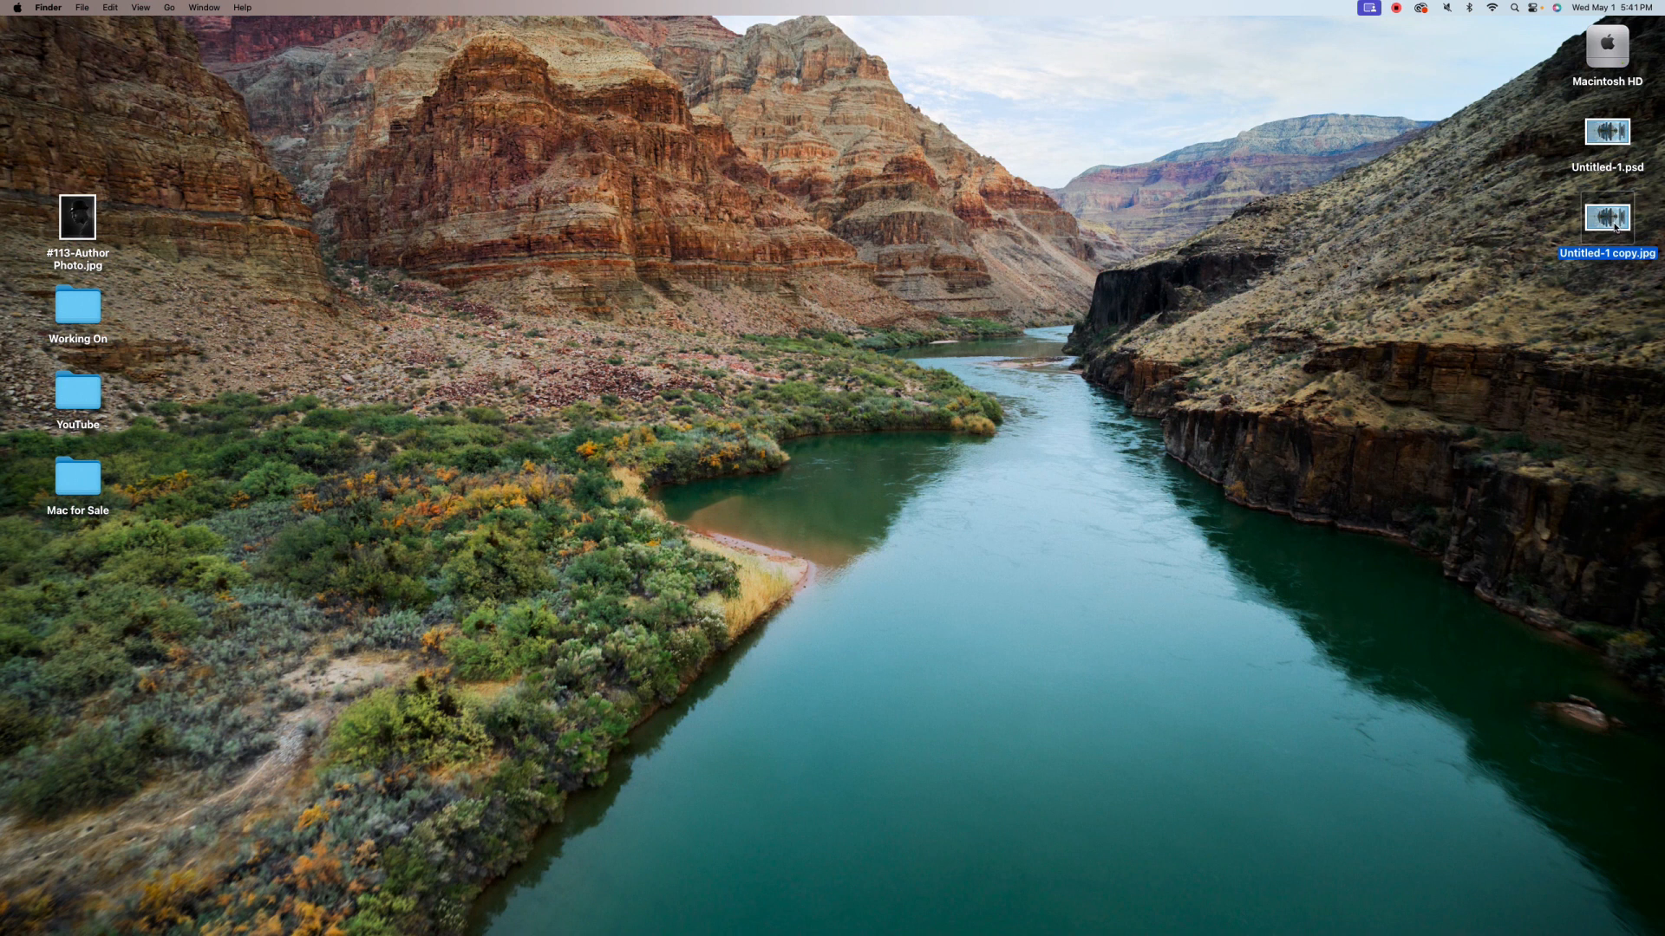
double_click(73, 330)
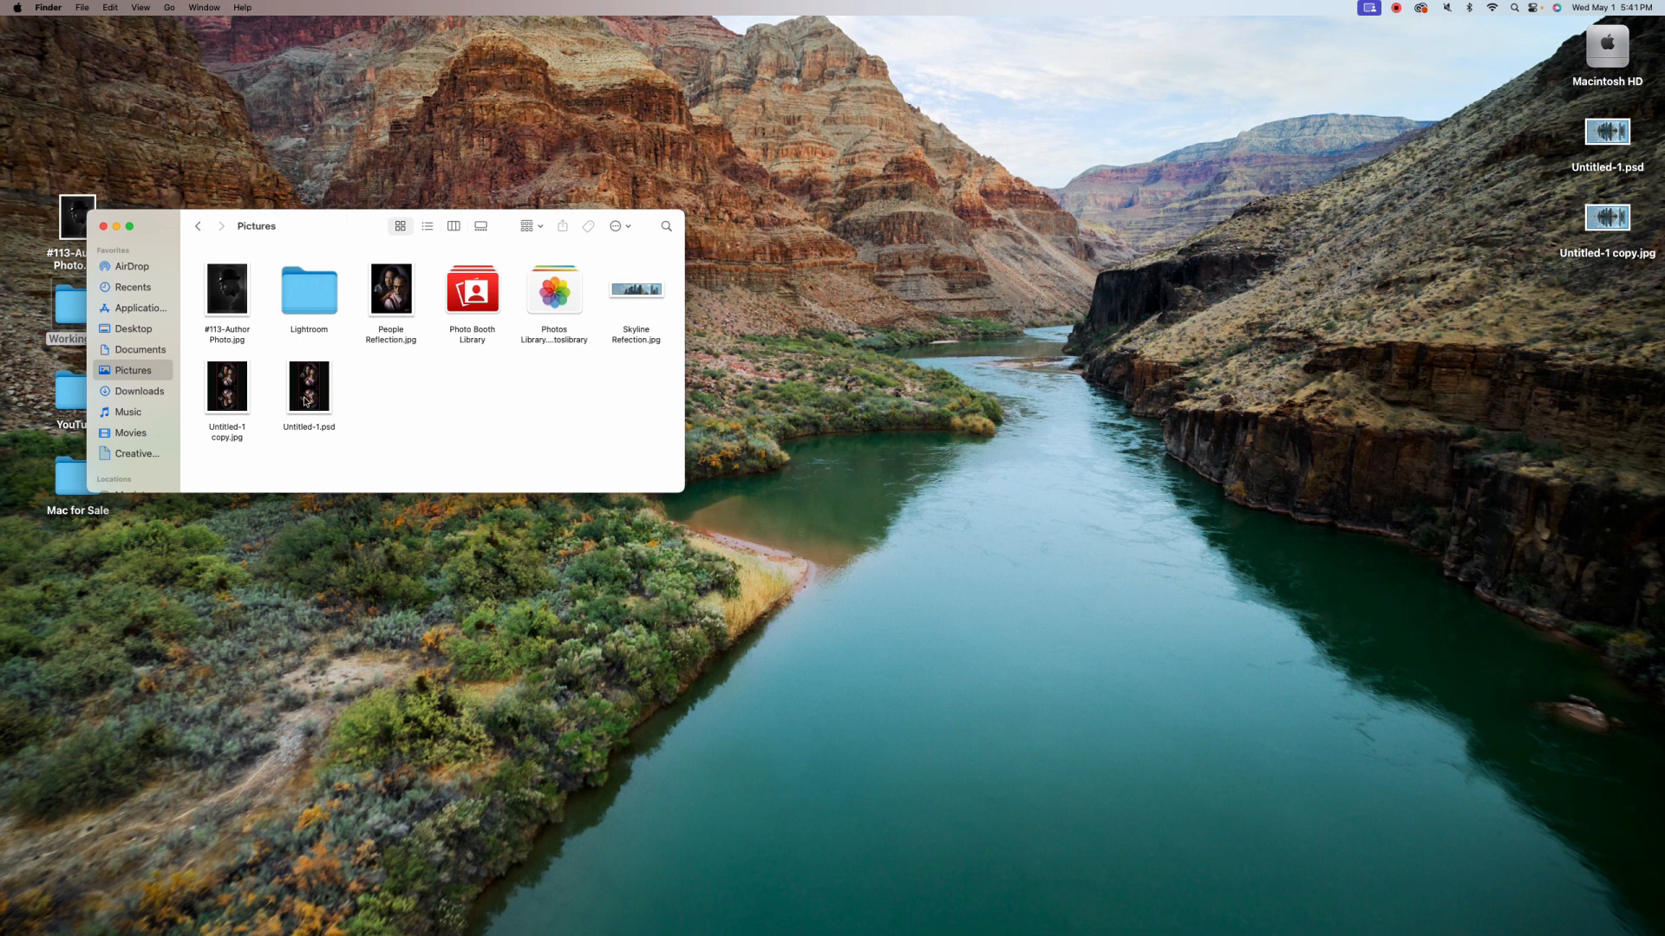
double_click(224, 395)
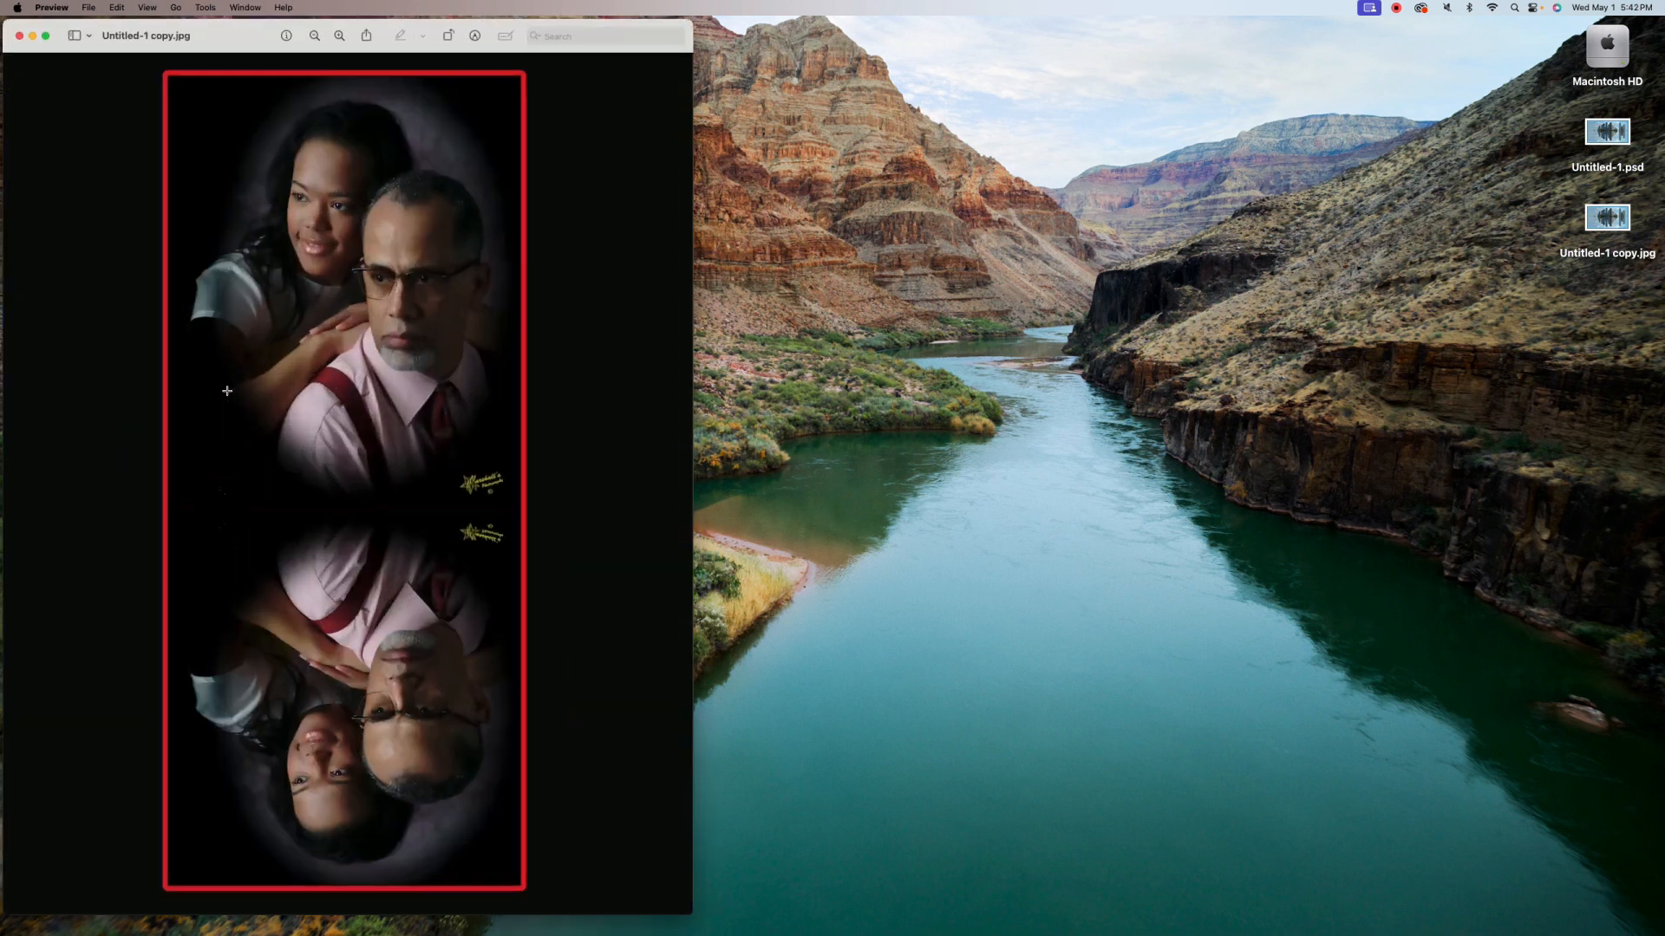